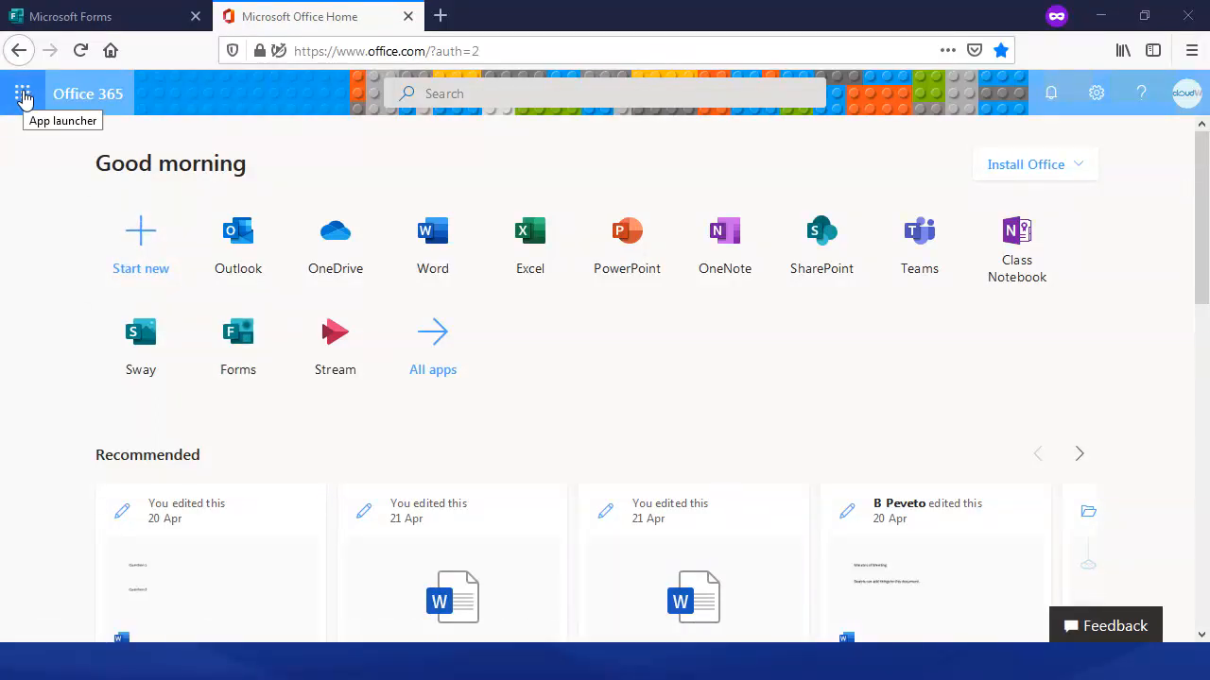
- Show the available Office 365 apps in the app launcher
click(22, 95)
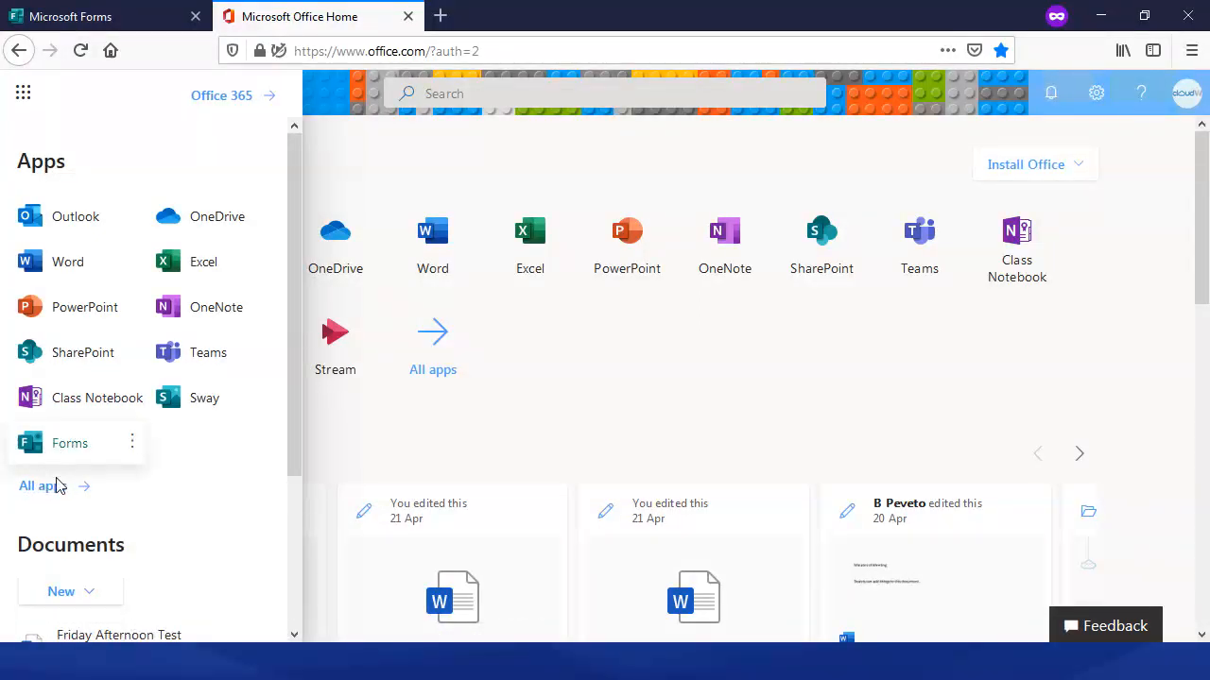
double_click(571, 11)
click(835, 16)
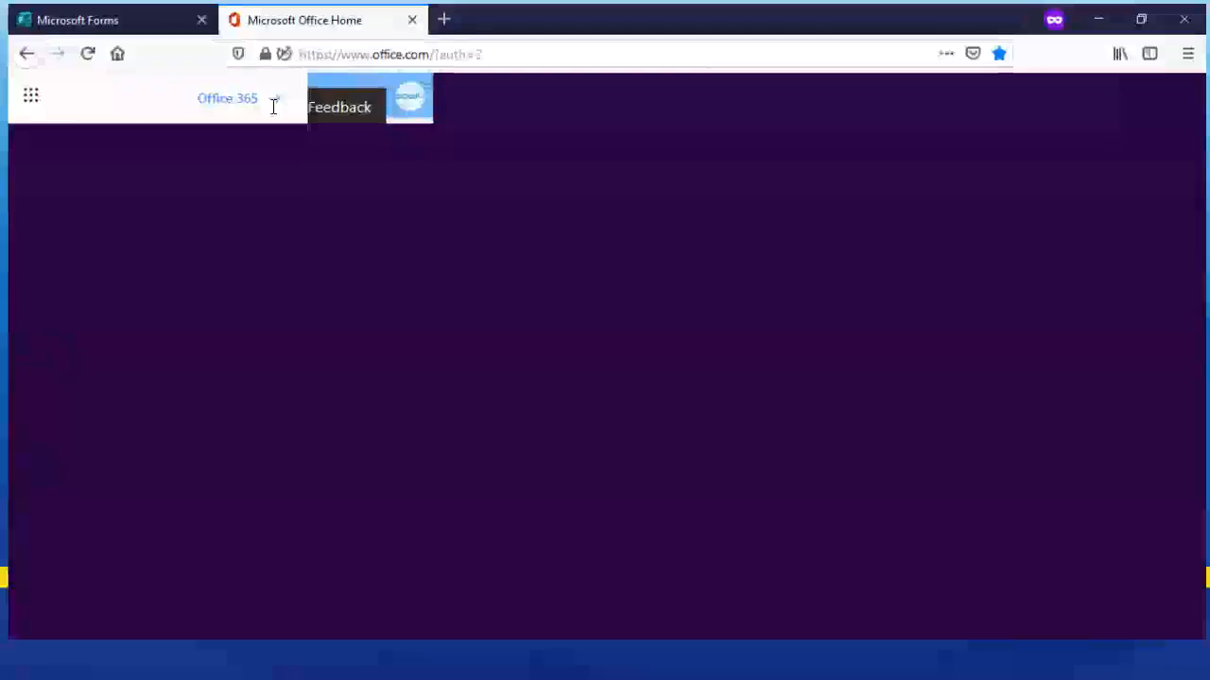
- Switch to Microsoft Forms, open "A Form to Gauge Some Feedback" and dismiss the tip about sending and collecting responses
click(98, 17)
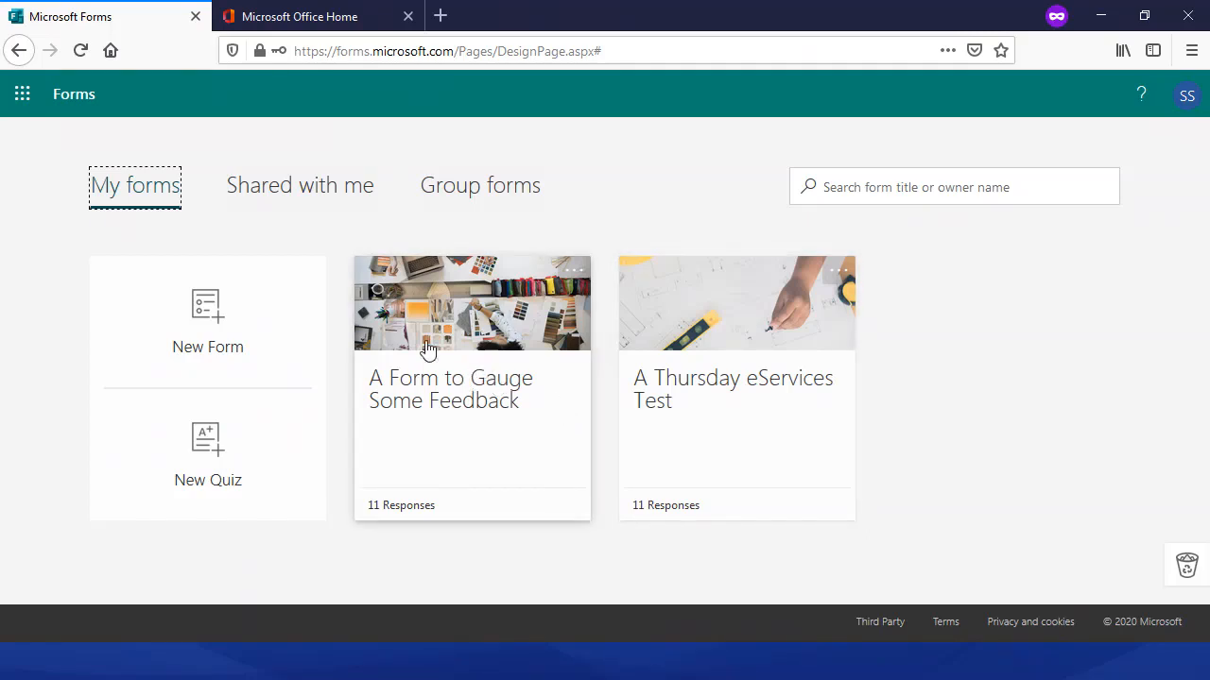
click(451, 400)
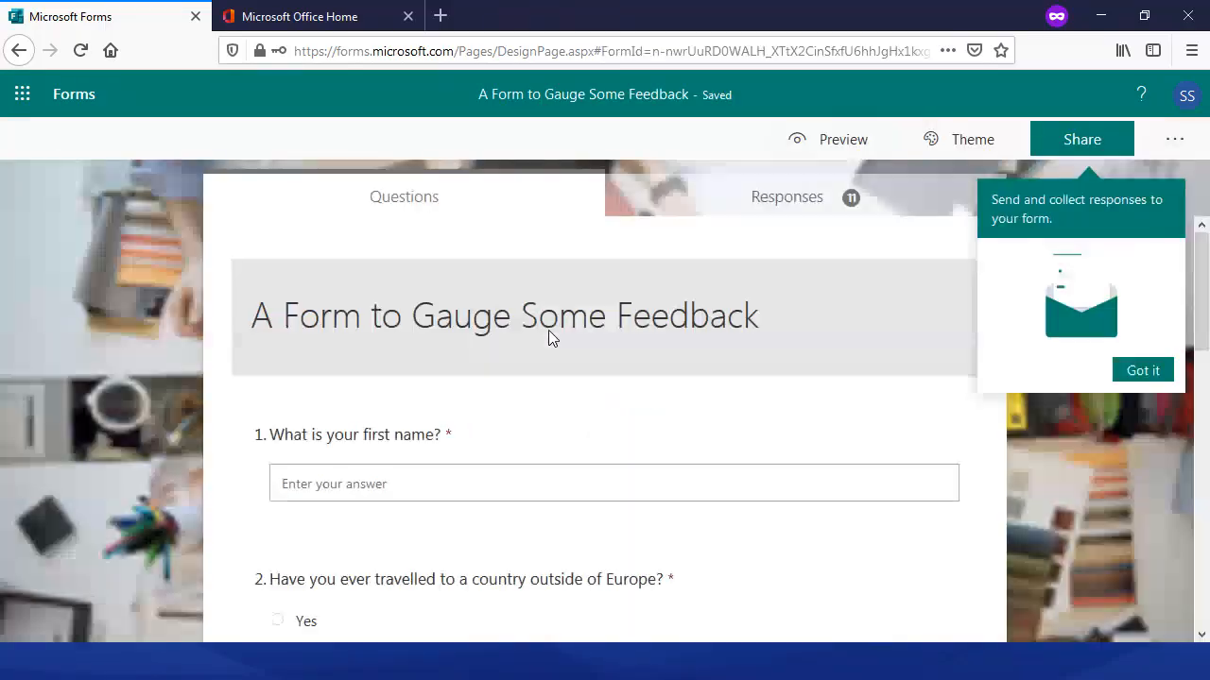
click(1121, 373)
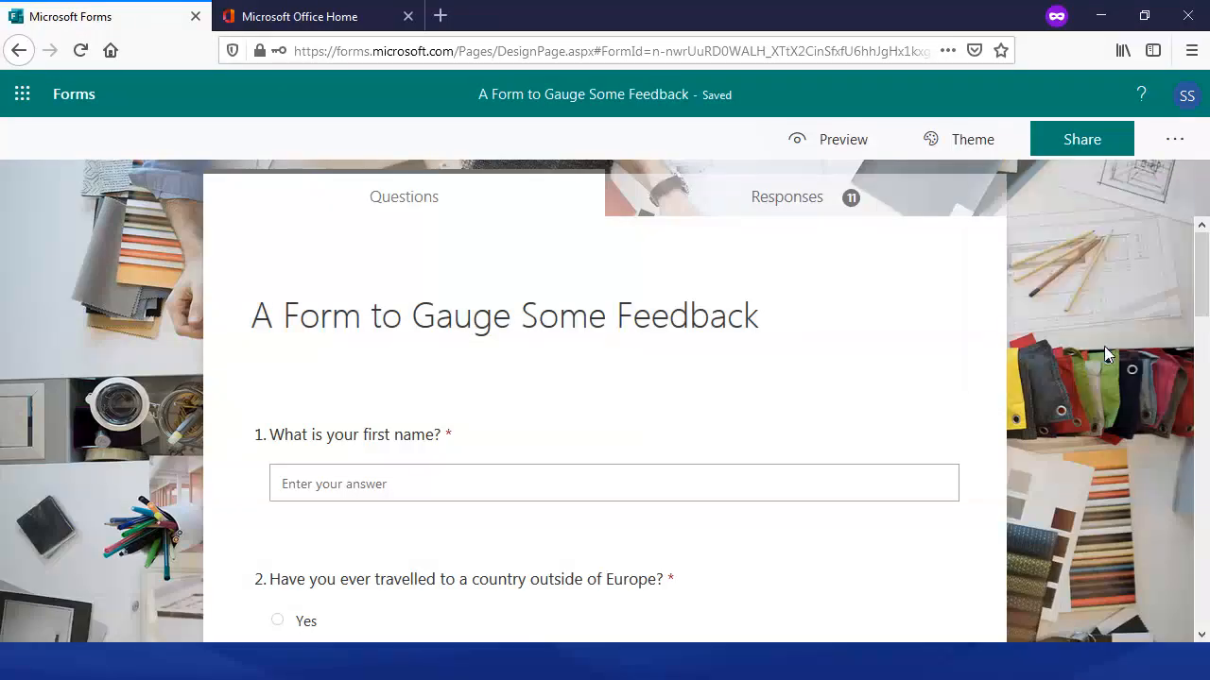
- Examine the form's seven questions and their answer types, from the first name question to the star rating
scroll(622, 294, down, 2)
scroll(507, 301, up, 1)
scroll(508, 301, up, 1)
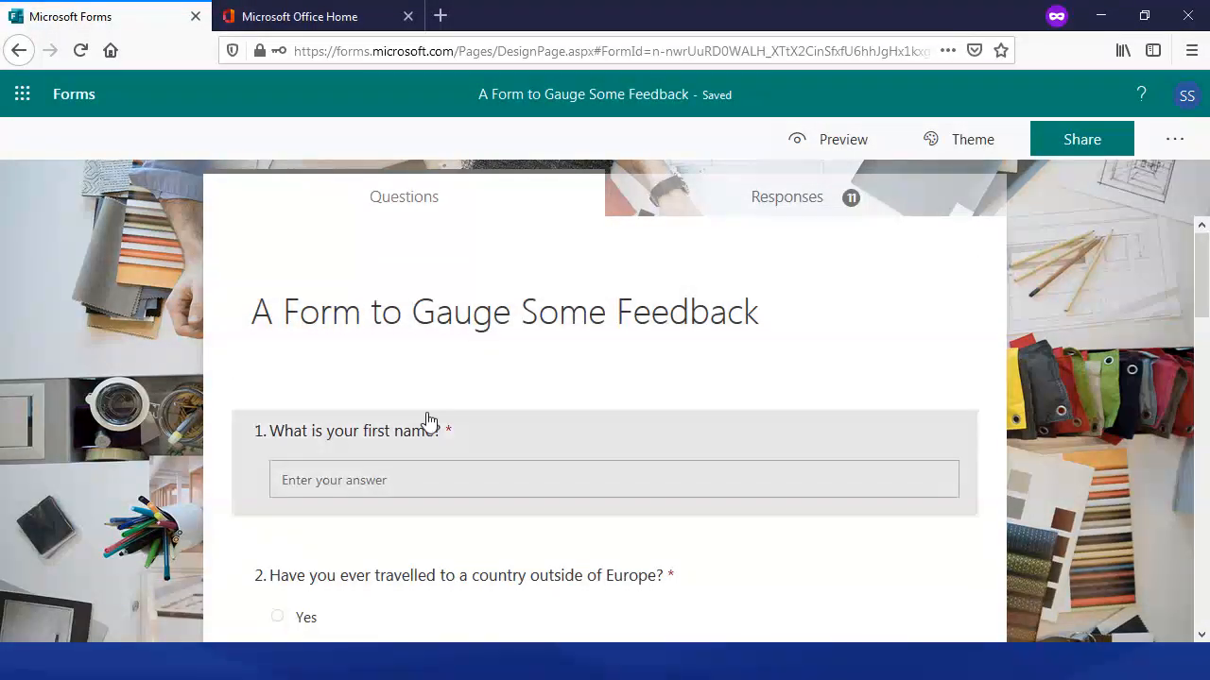
scroll(304, 367, down, 2)
scroll(568, 377, down, 4)
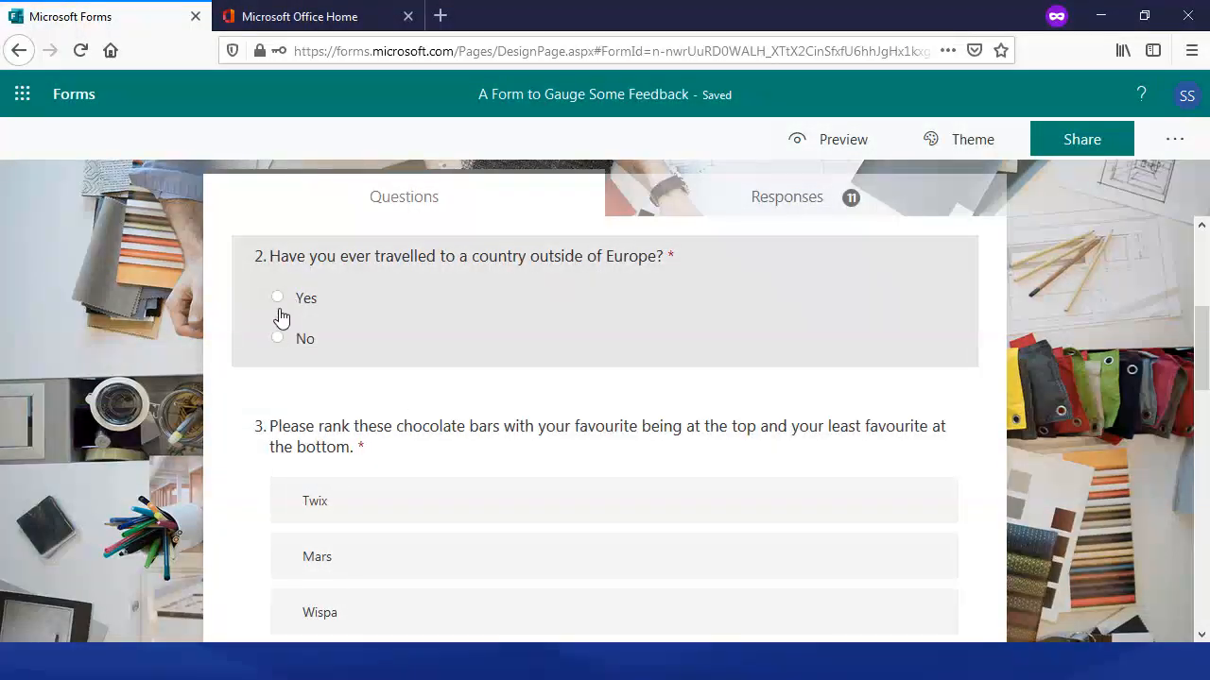
scroll(567, 416, down, 2)
scroll(306, 388, down, 3)
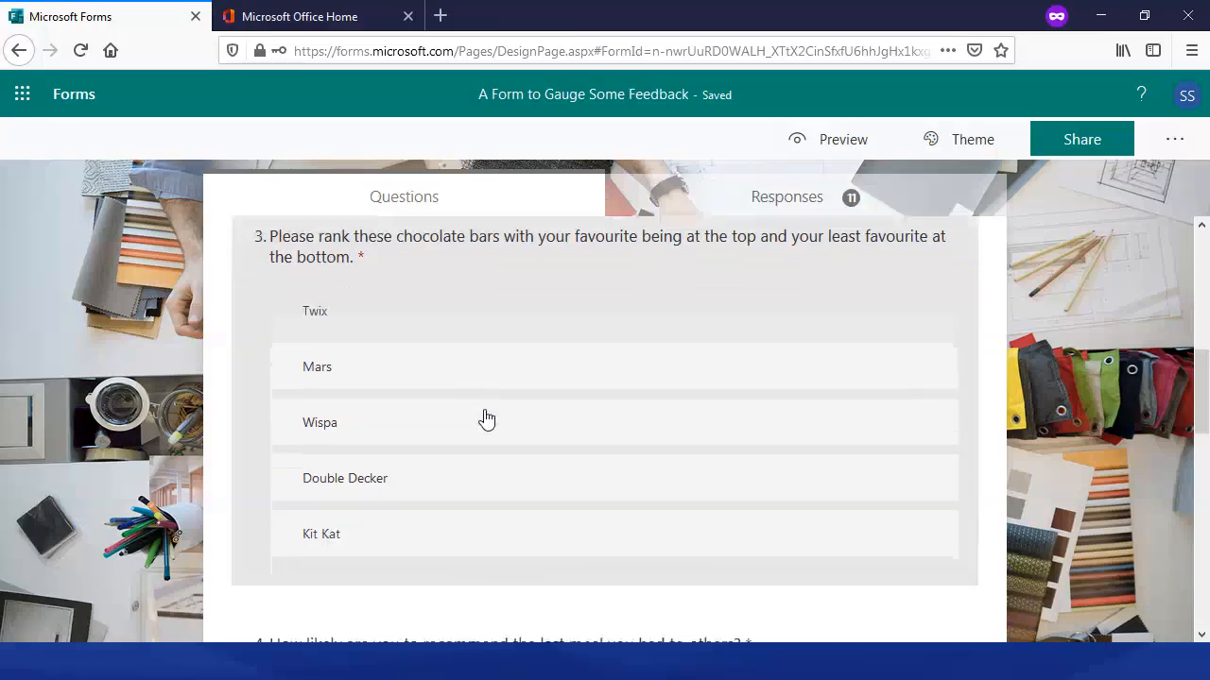
scroll(350, 321, up, 2)
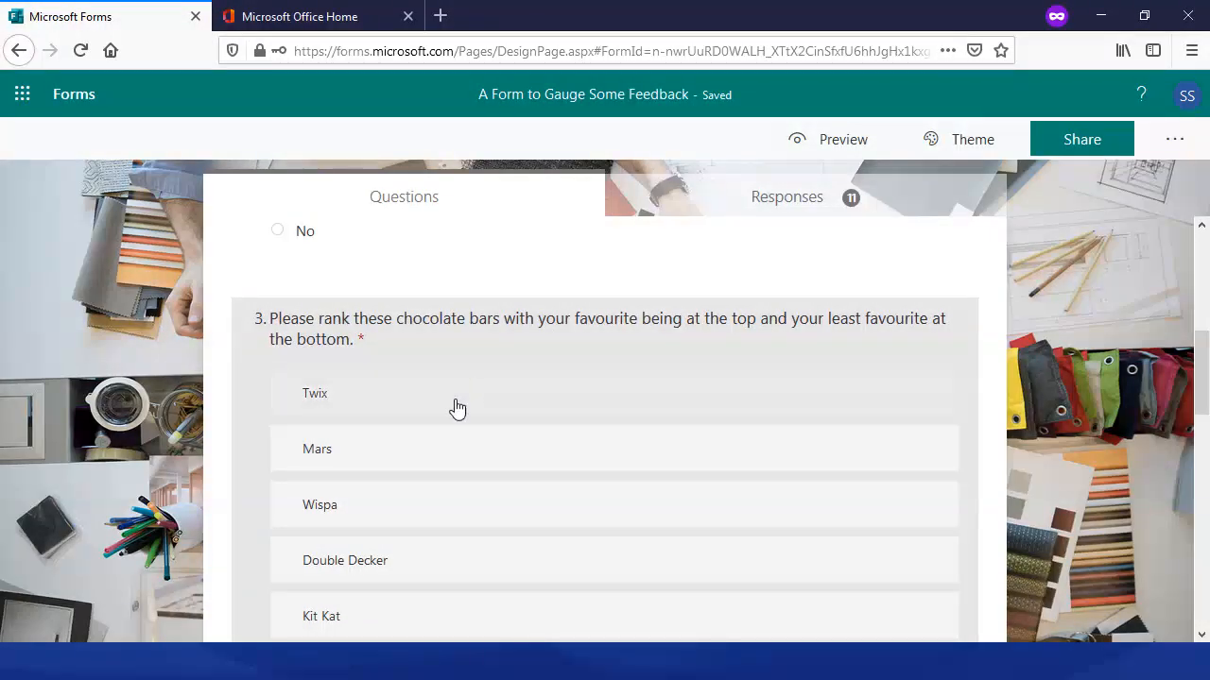
scroll(510, 416, down, 5)
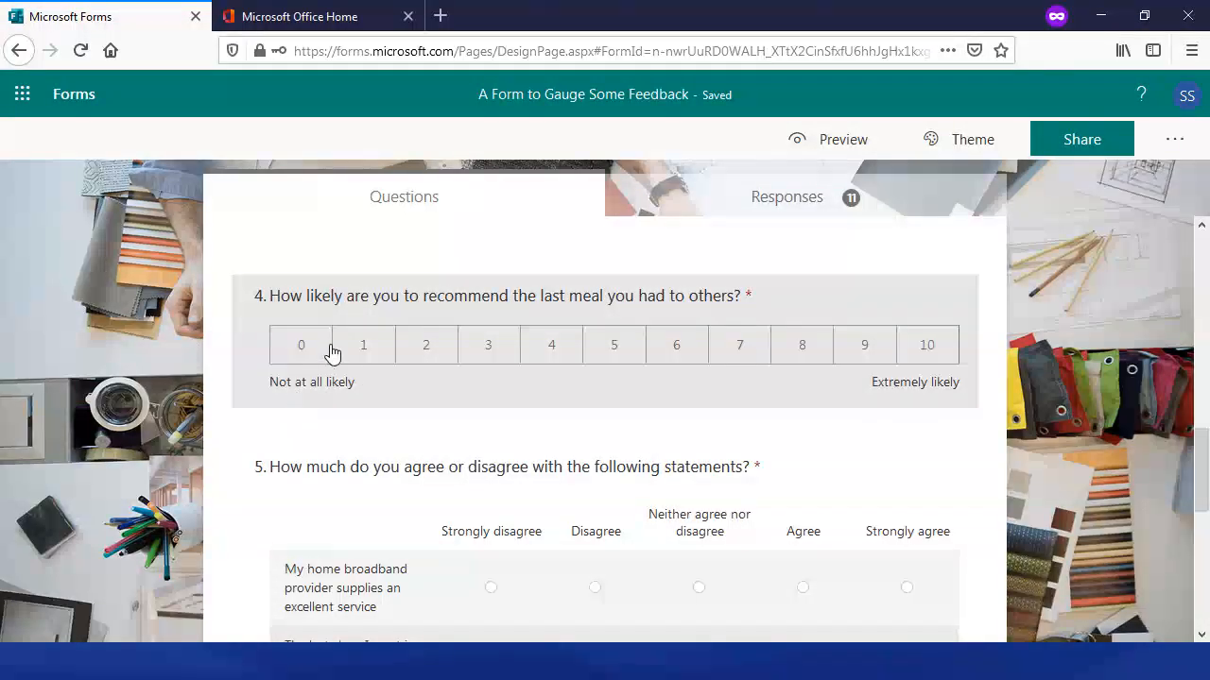
scroll(610, 467, down, 3)
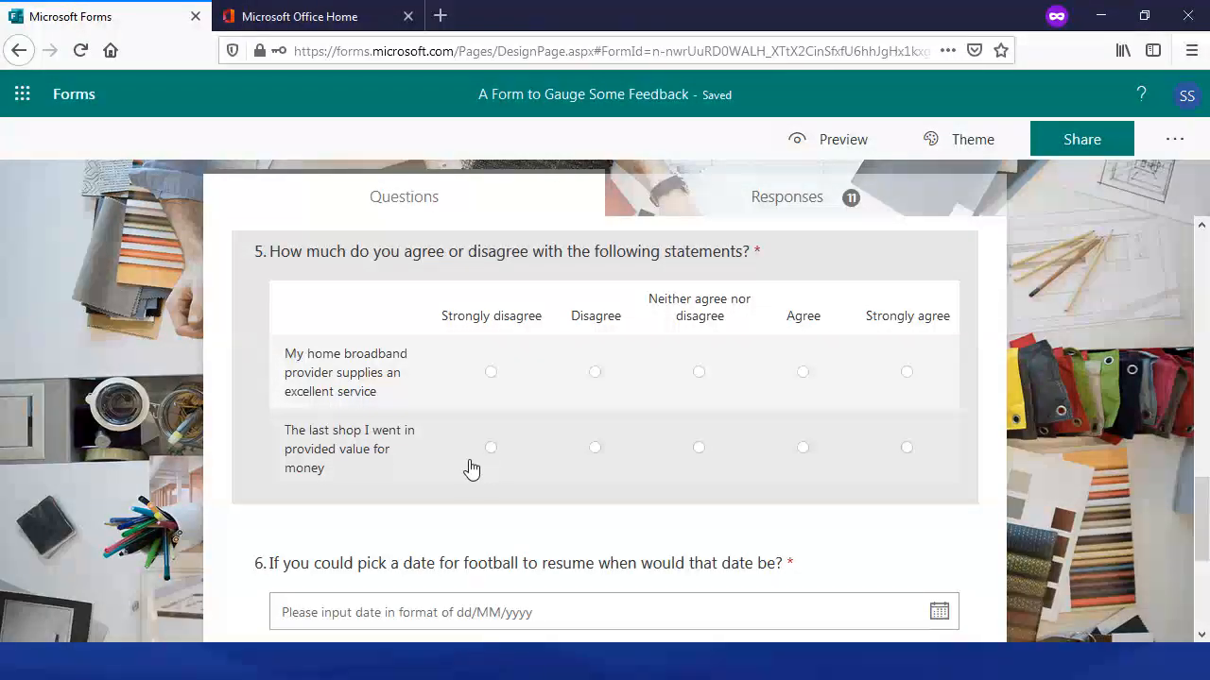
scroll(475, 463, down, 3)
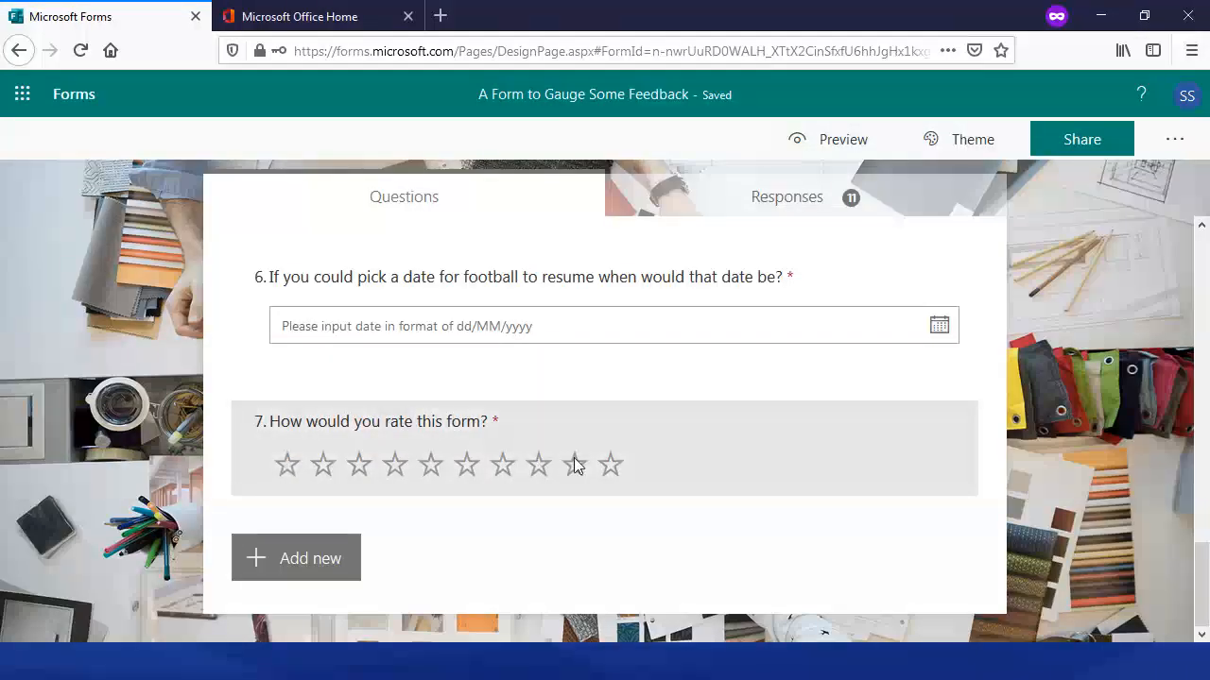
- Open the form's responses and review the summary and charts for each of the seven questions
scroll(579, 425, up, 15)
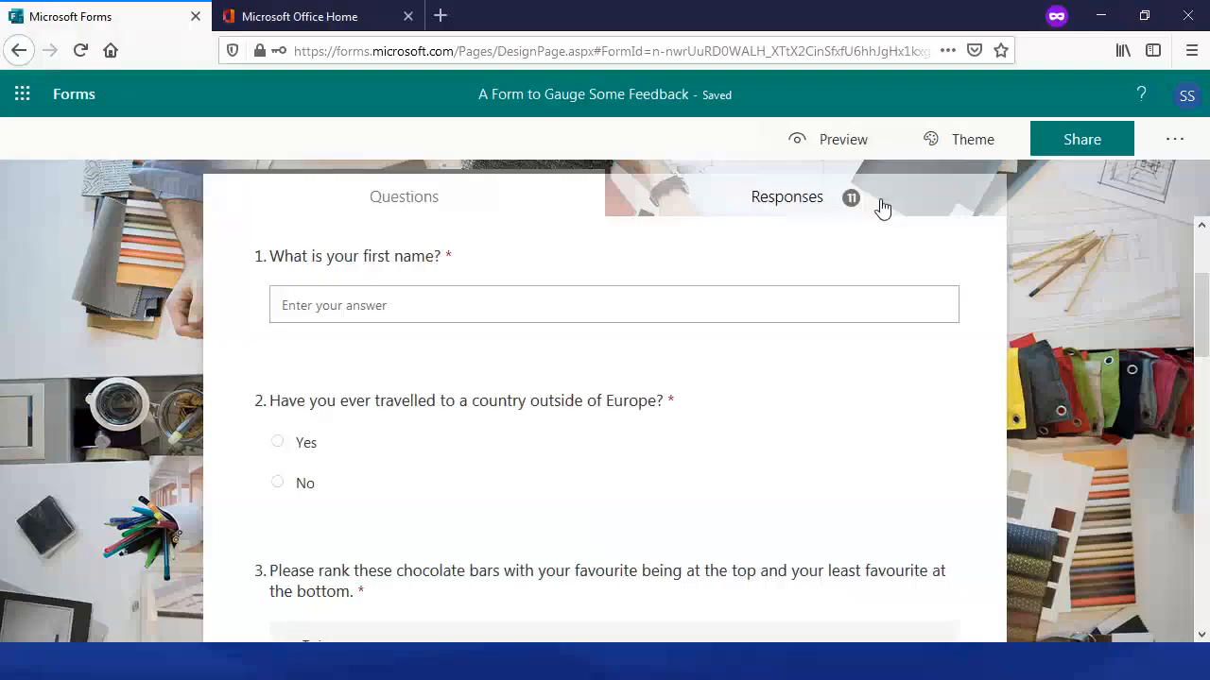
click(782, 204)
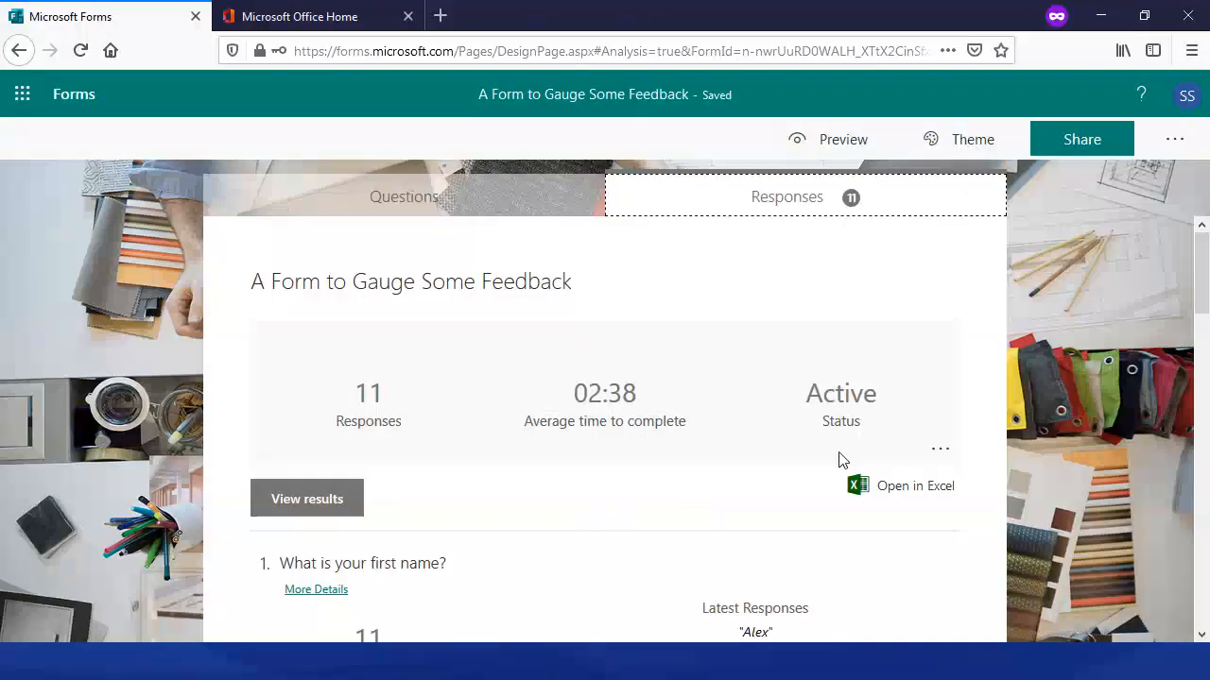
scroll(732, 394, down, 3)
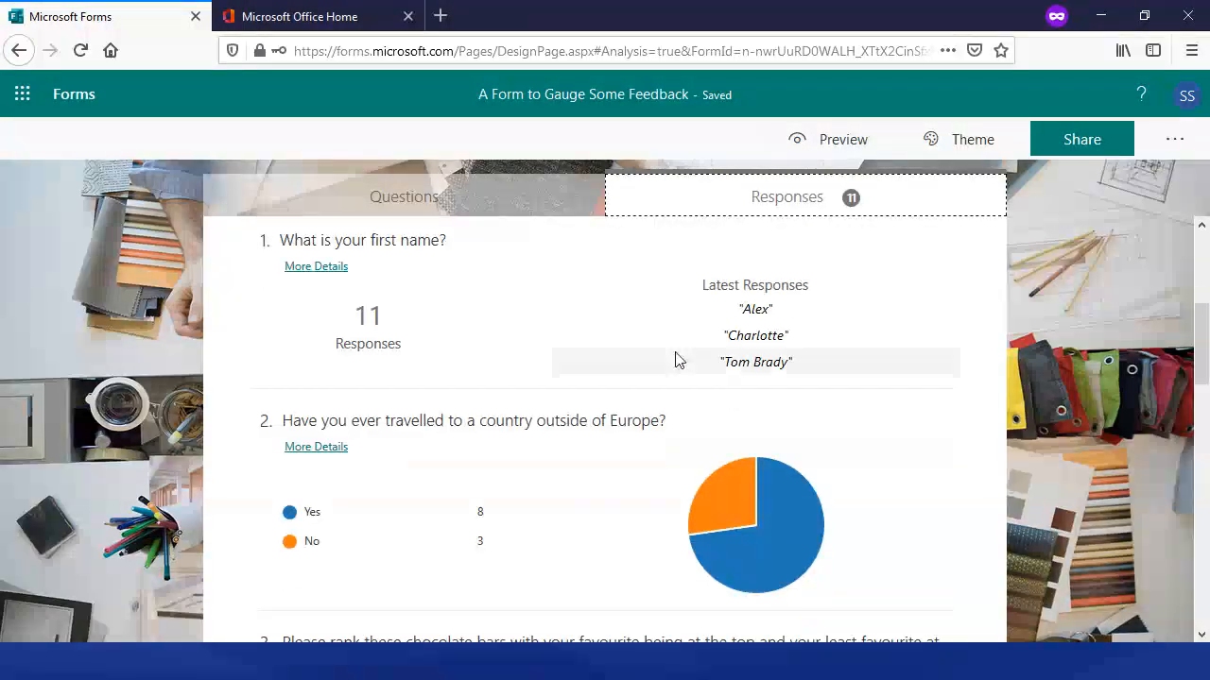
scroll(556, 321, down, 1)
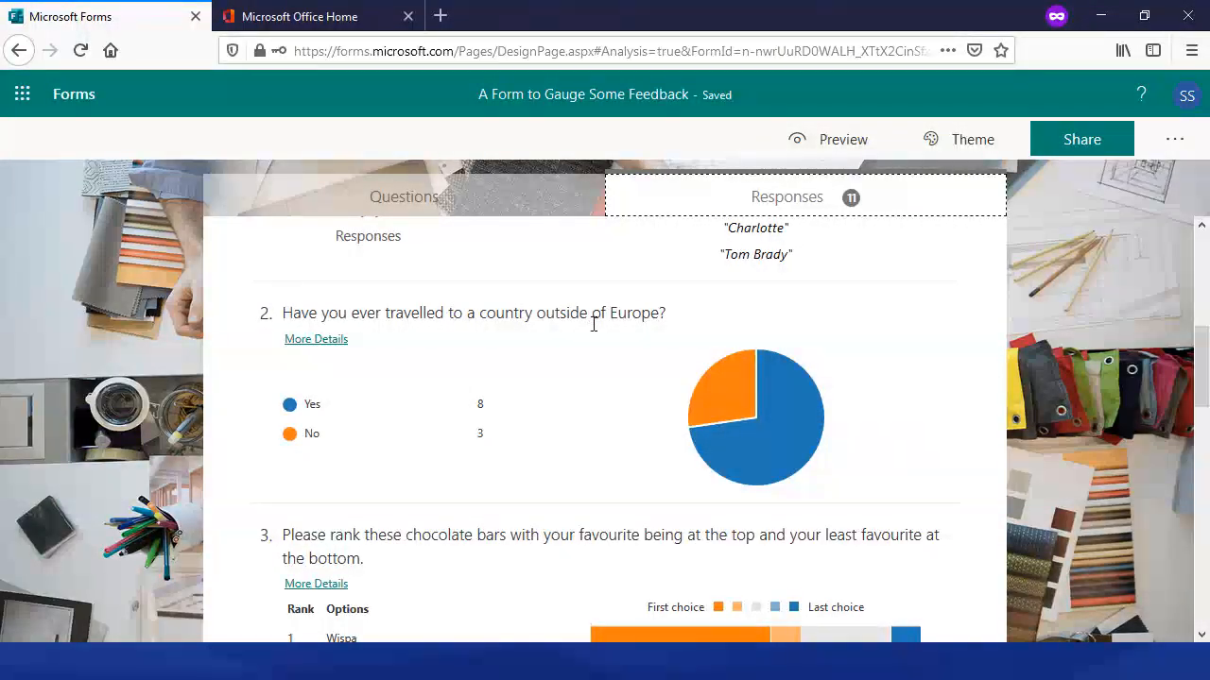
mouse_move(778, 450)
scroll(502, 419, down, 2)
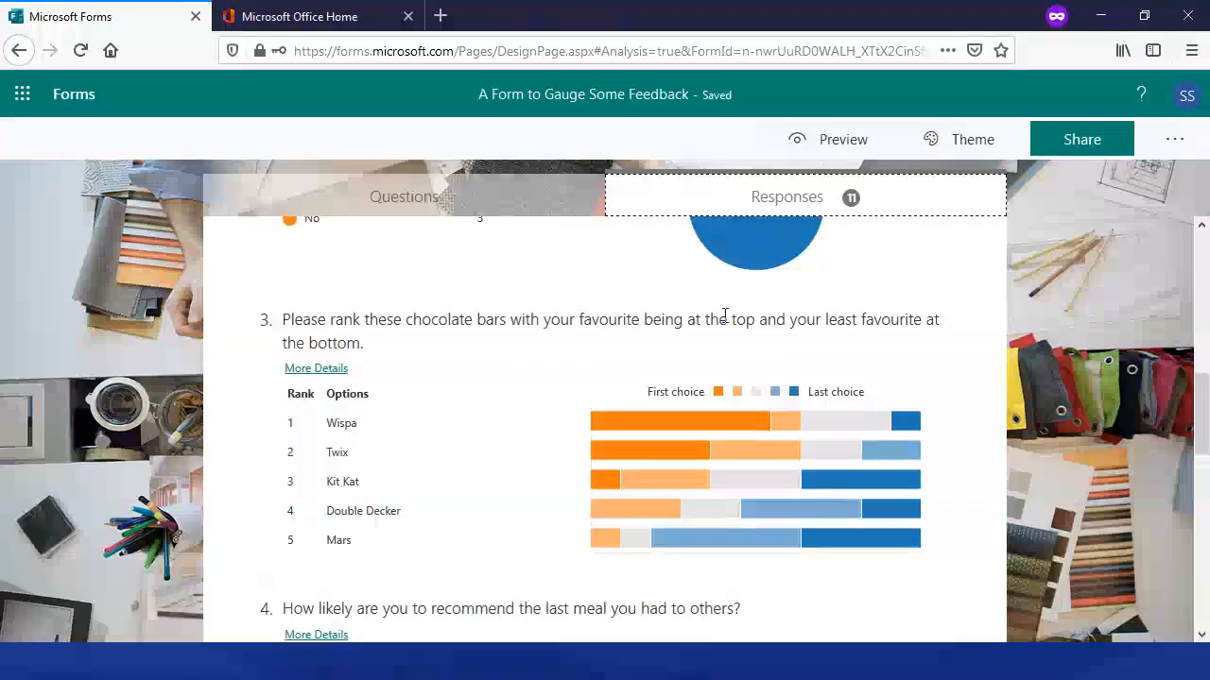
mouse_move(447, 437)
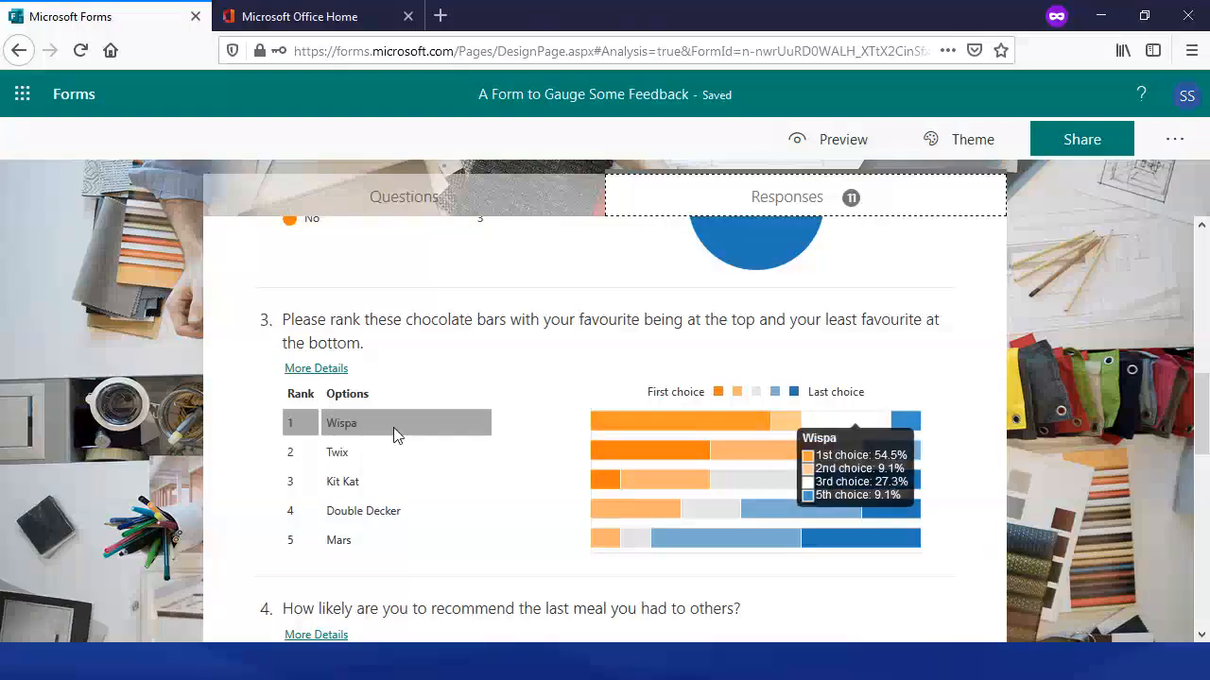
mouse_move(376, 456)
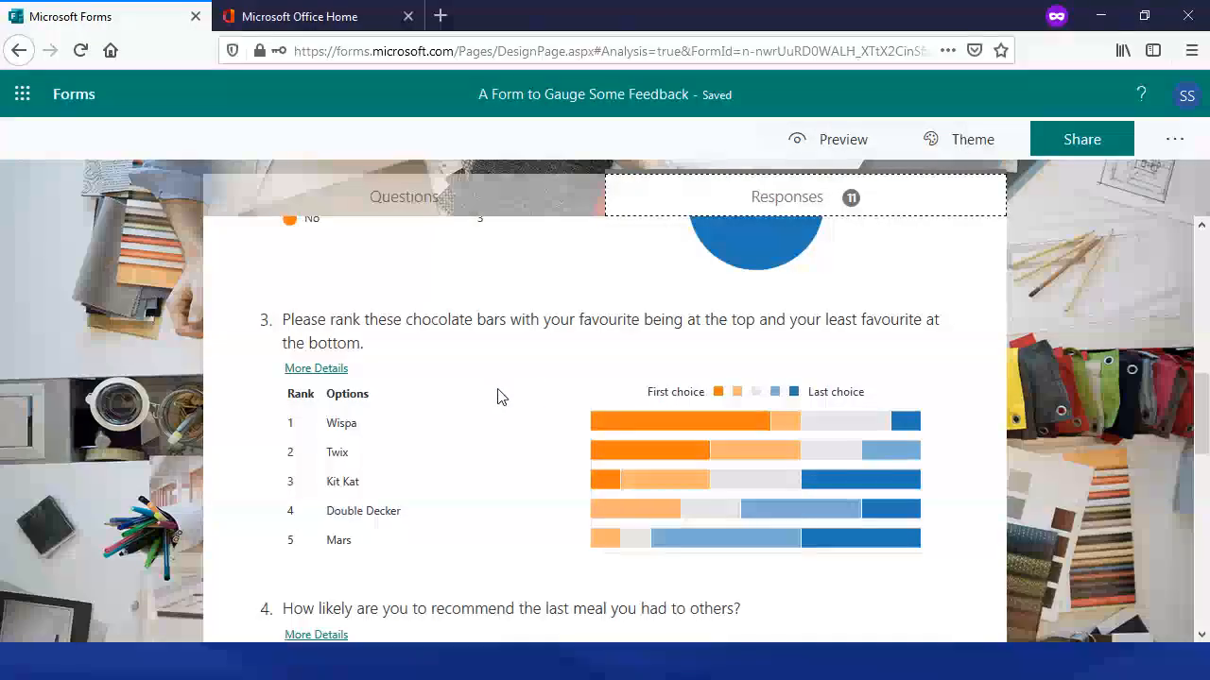
scroll(491, 378, down, 3)
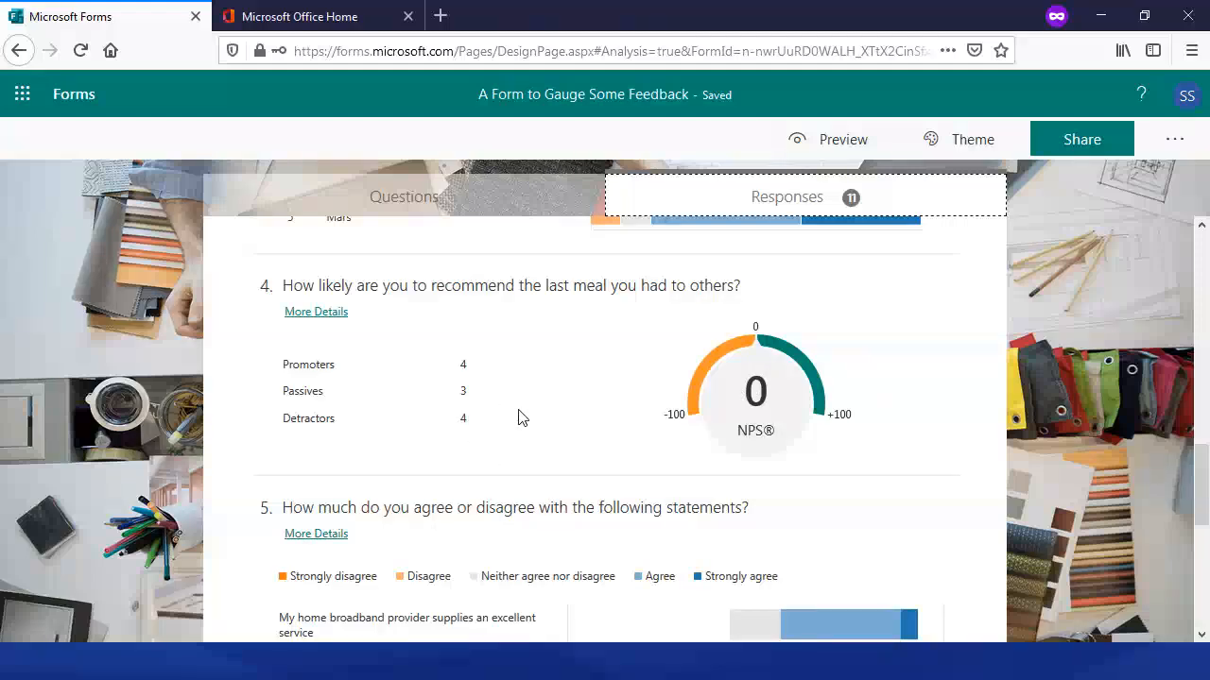
scroll(502, 405, down, 3)
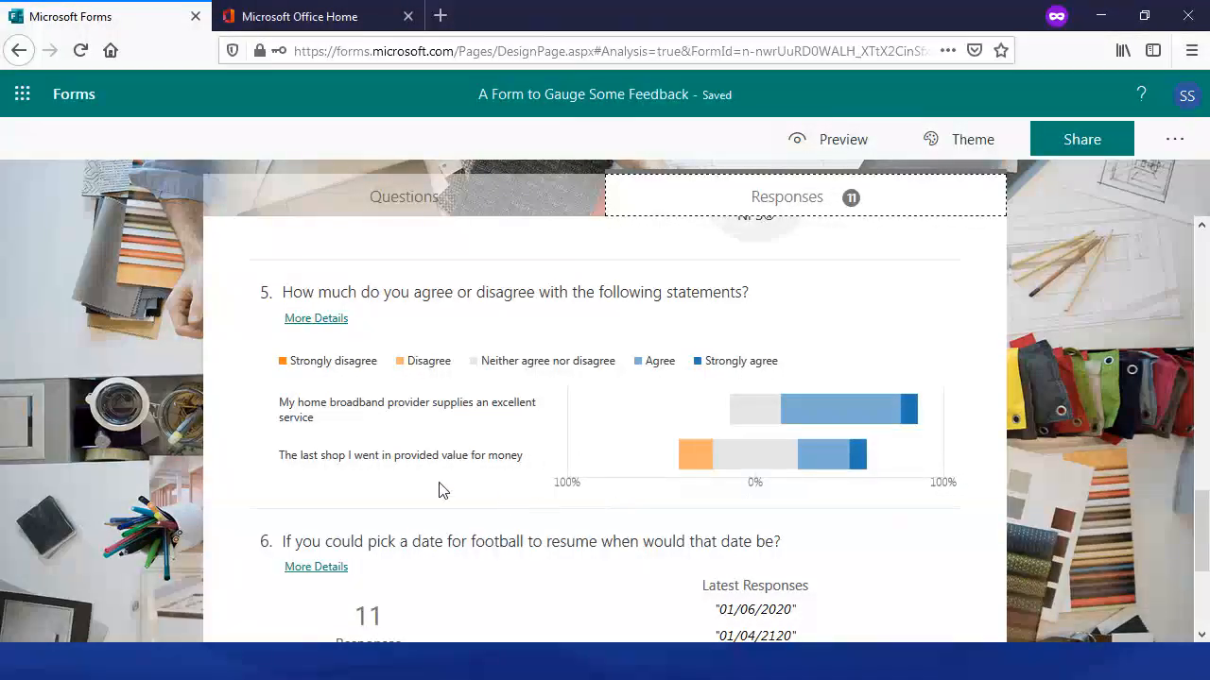
scroll(507, 482, down, 2)
scroll(508, 482, down, 2)
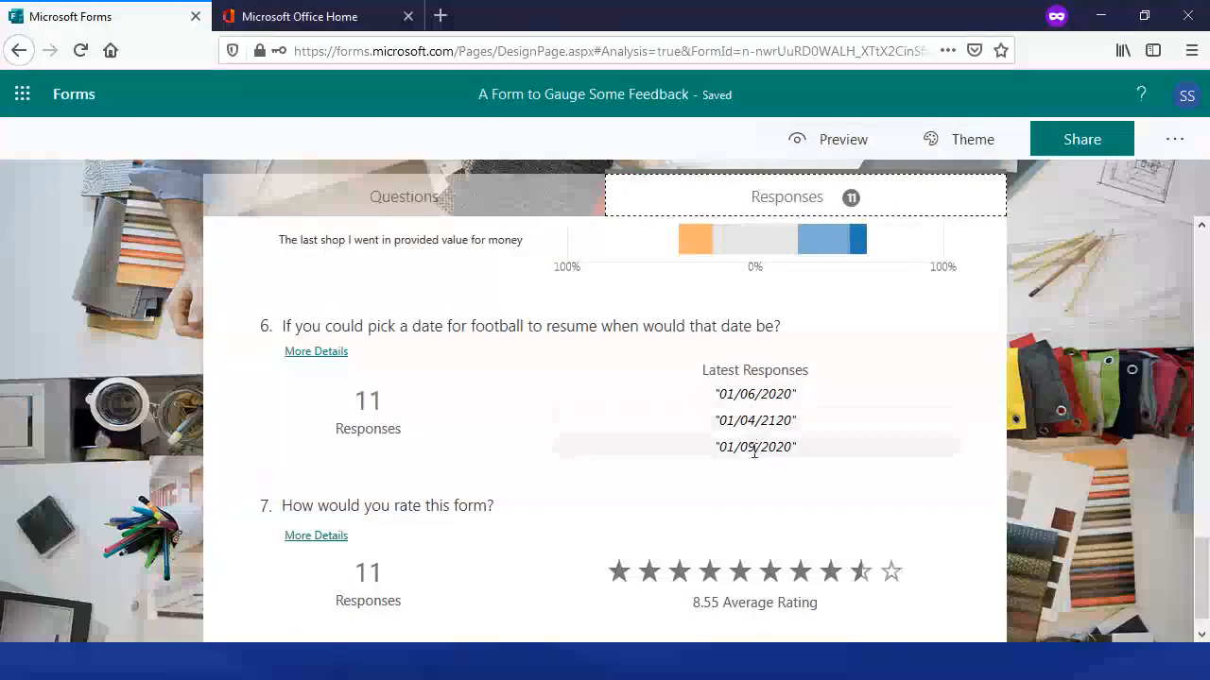
scroll(583, 442, down, 1)
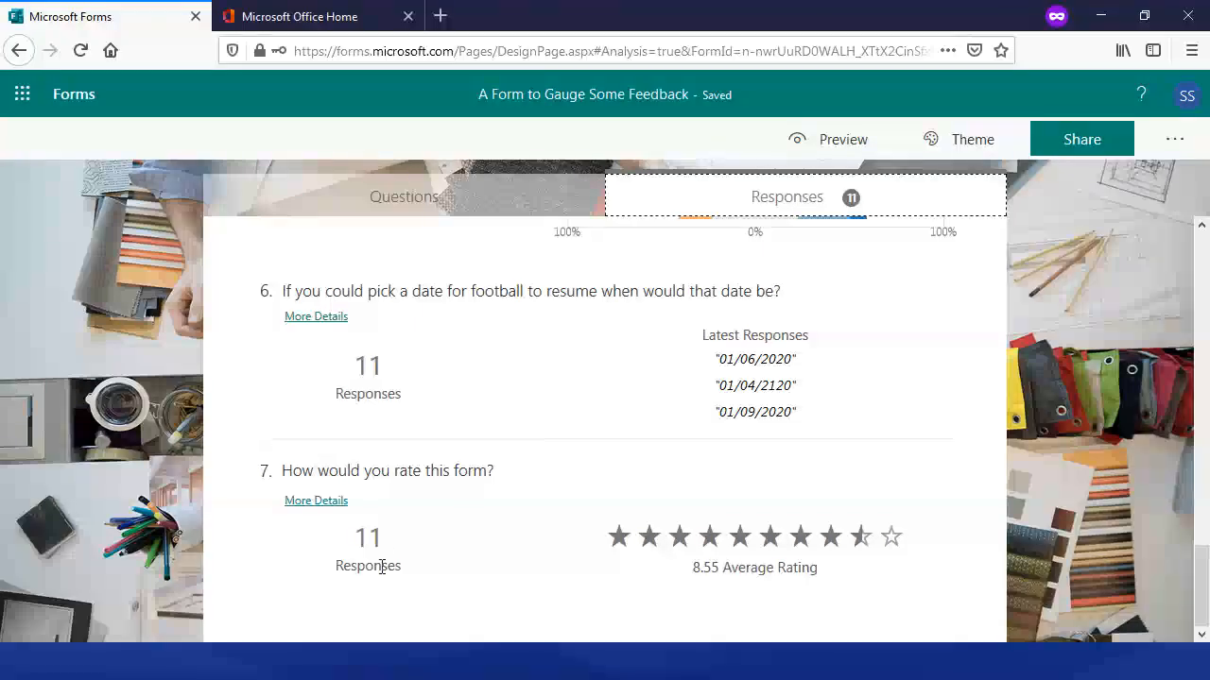
- Open the individual results of the feedback form and read through Respondent 1's answers
scroll(658, 268, up, 15)
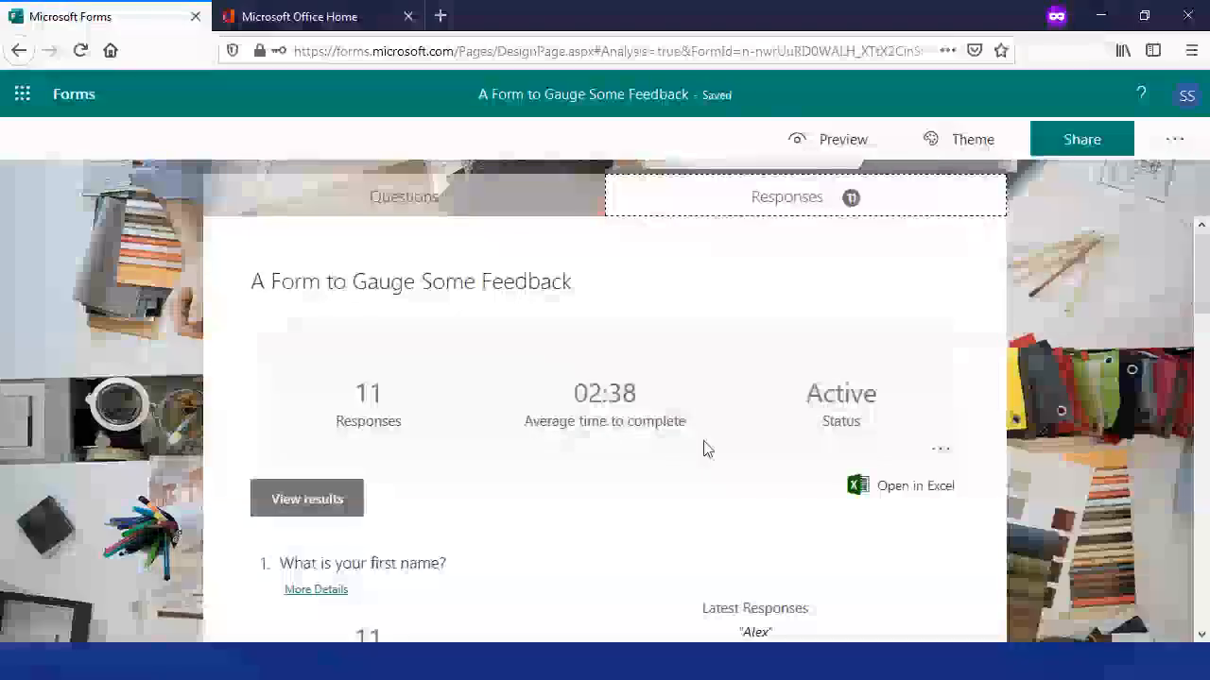
click(295, 507)
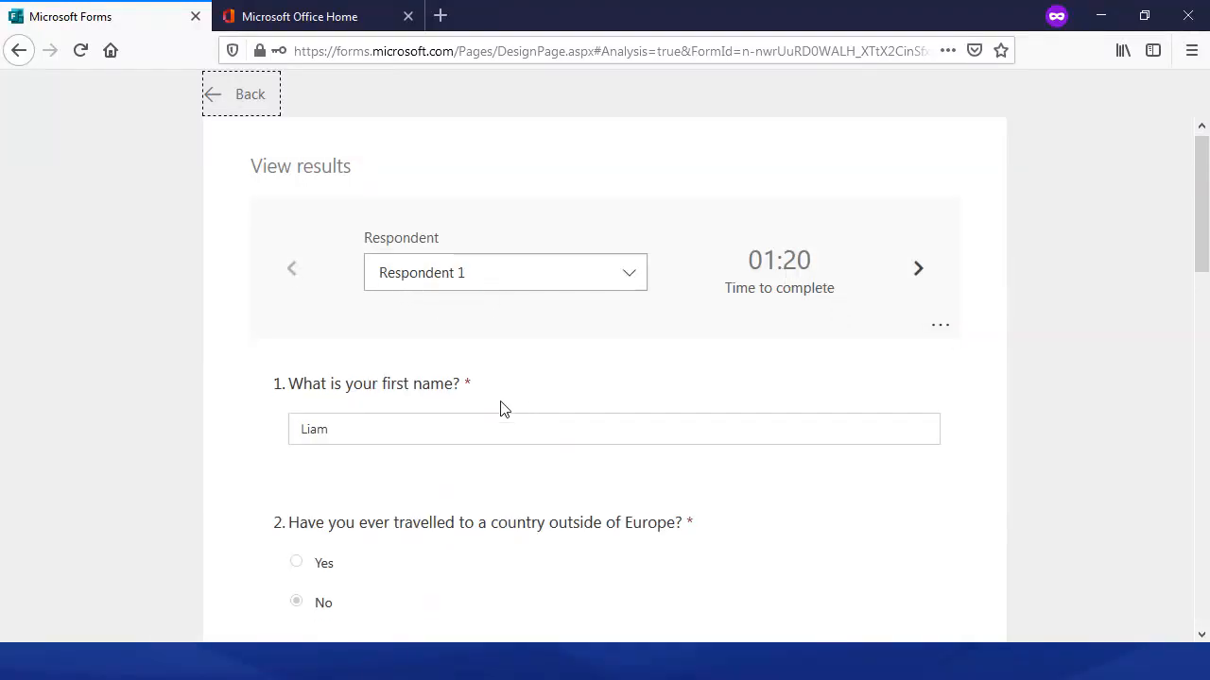
scroll(437, 365, down, 4)
scroll(454, 359, down, 6)
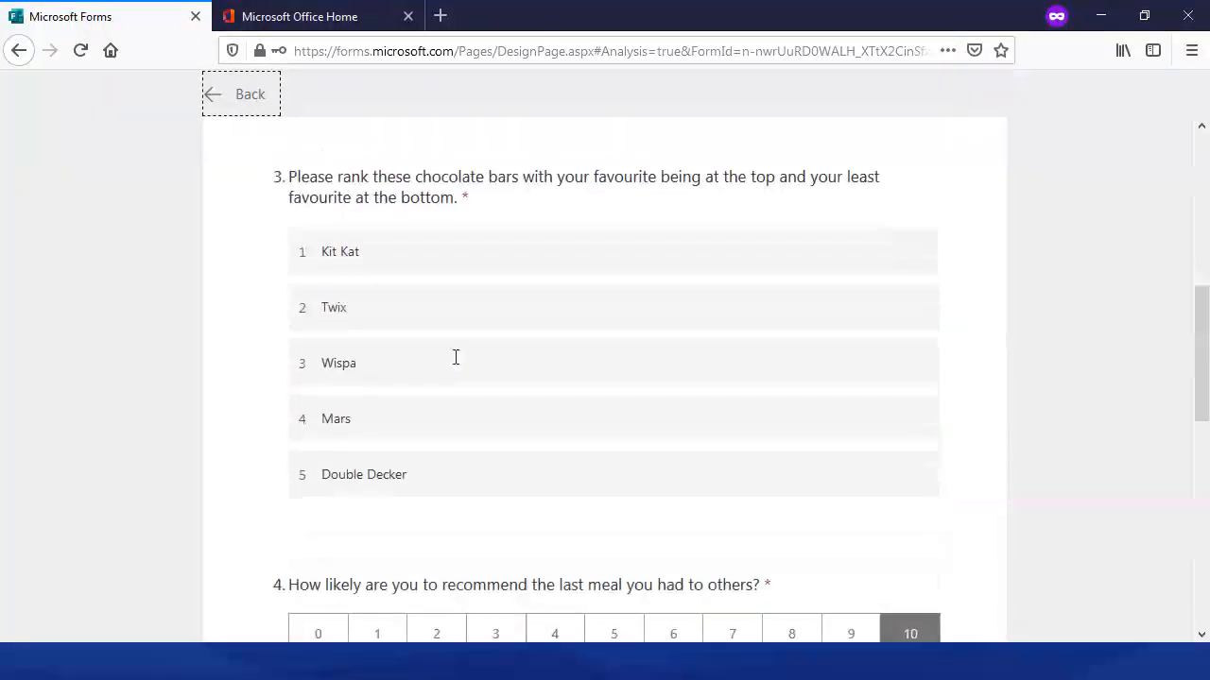
scroll(456, 365, down, 6)
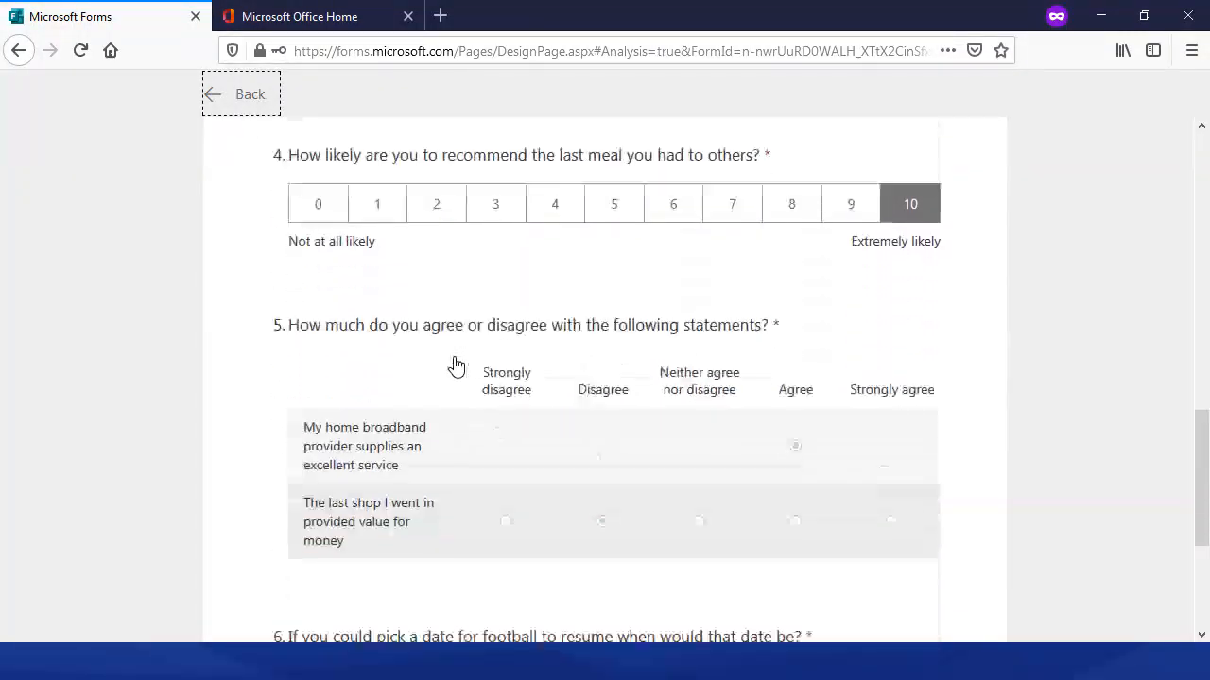
scroll(468, 386, up, 15)
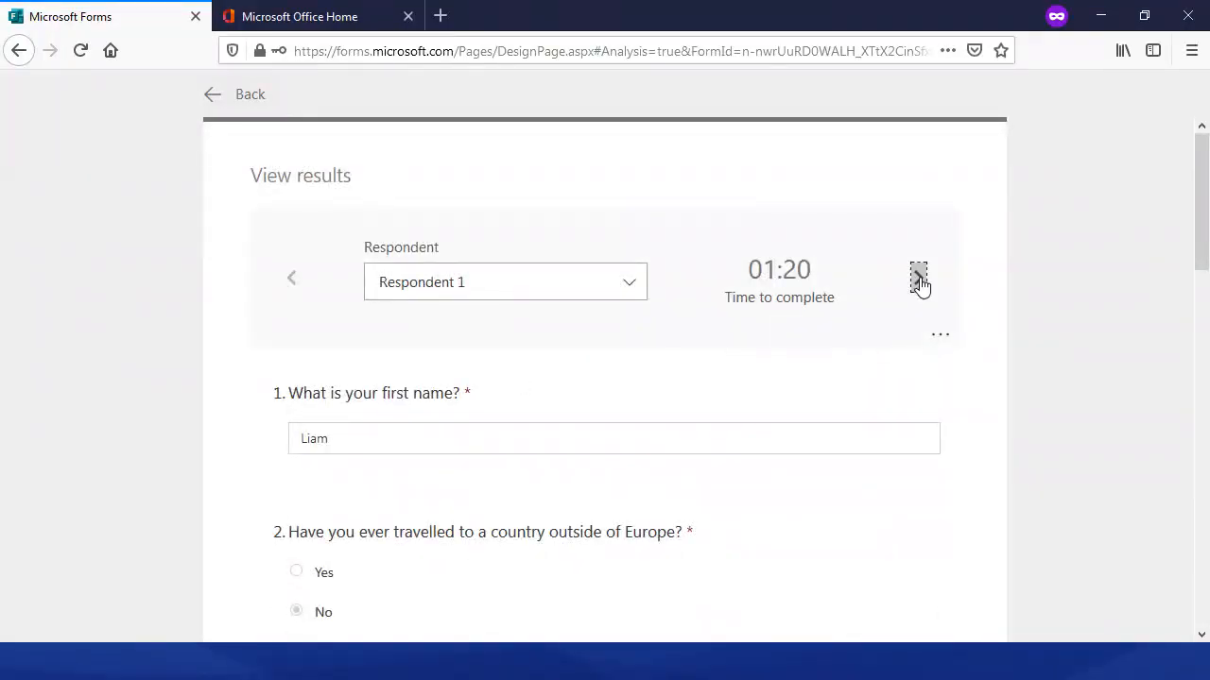
- Read through Respondent 2's answers and return to the response summary
click(920, 280)
scroll(567, 383, down, 14)
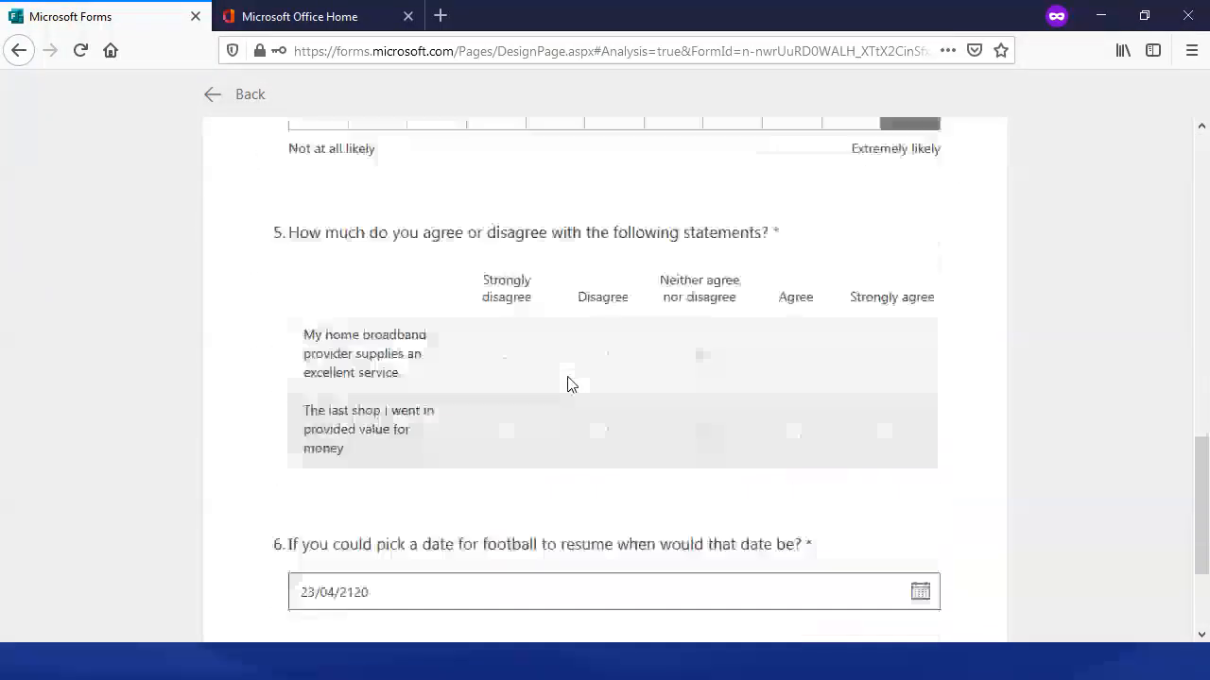
scroll(567, 383, down, 2)
scroll(567, 400, up, 15)
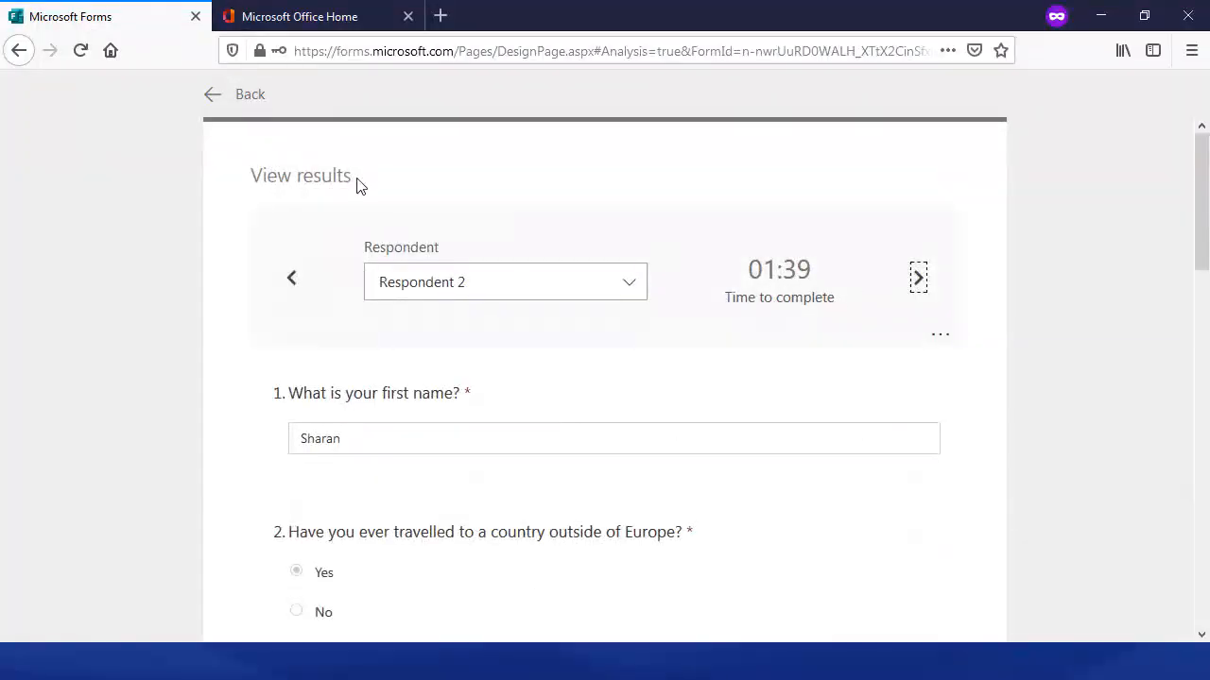
click(210, 98)
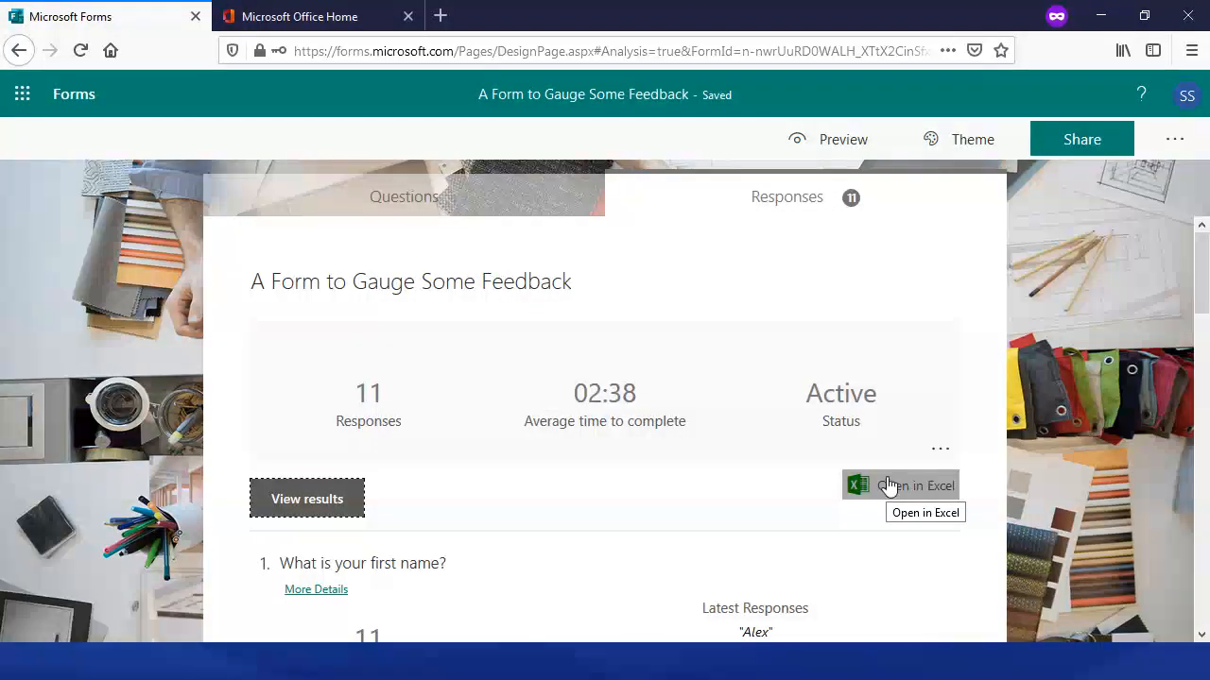
- Open the quiz "A Thursday eServices Test" from the forms list and examine its four questions, points and correct answers
click(74, 96)
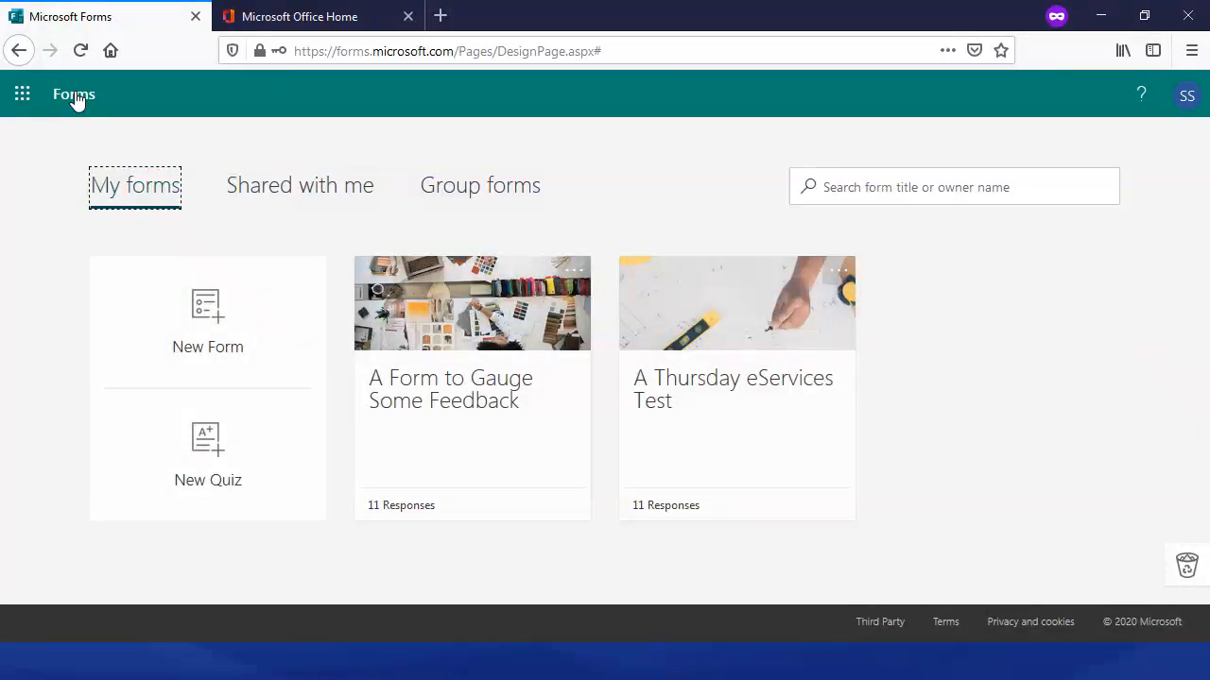
click(717, 430)
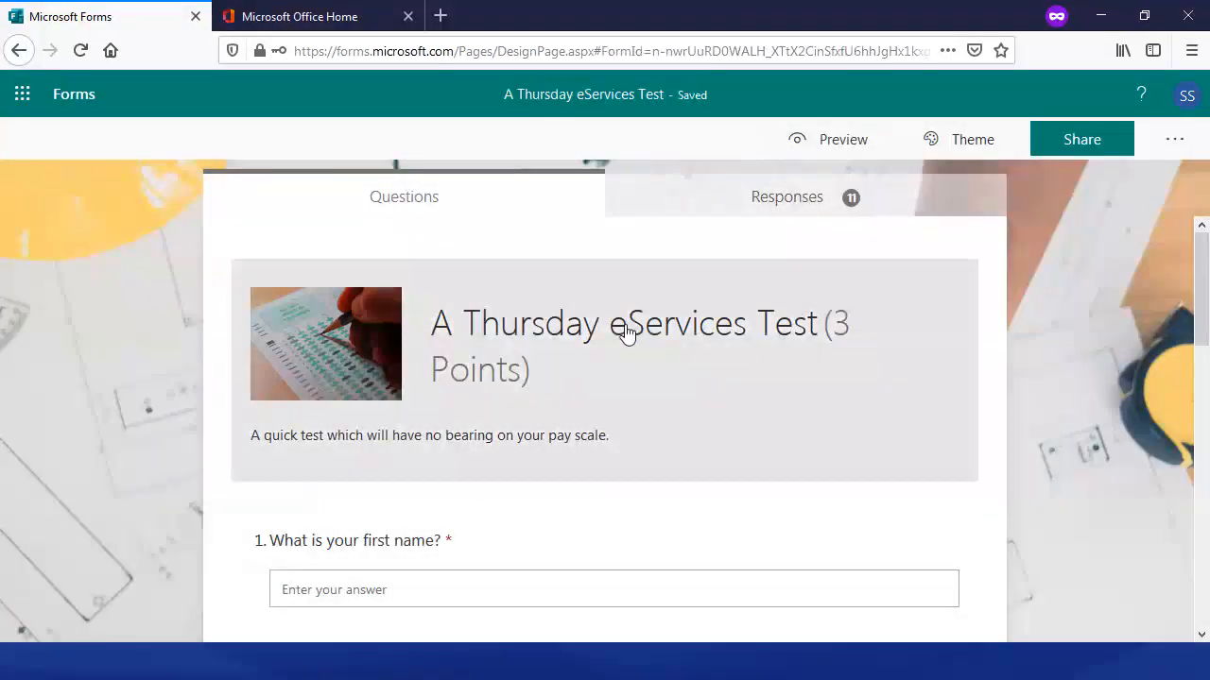
scroll(499, 343, down, 2)
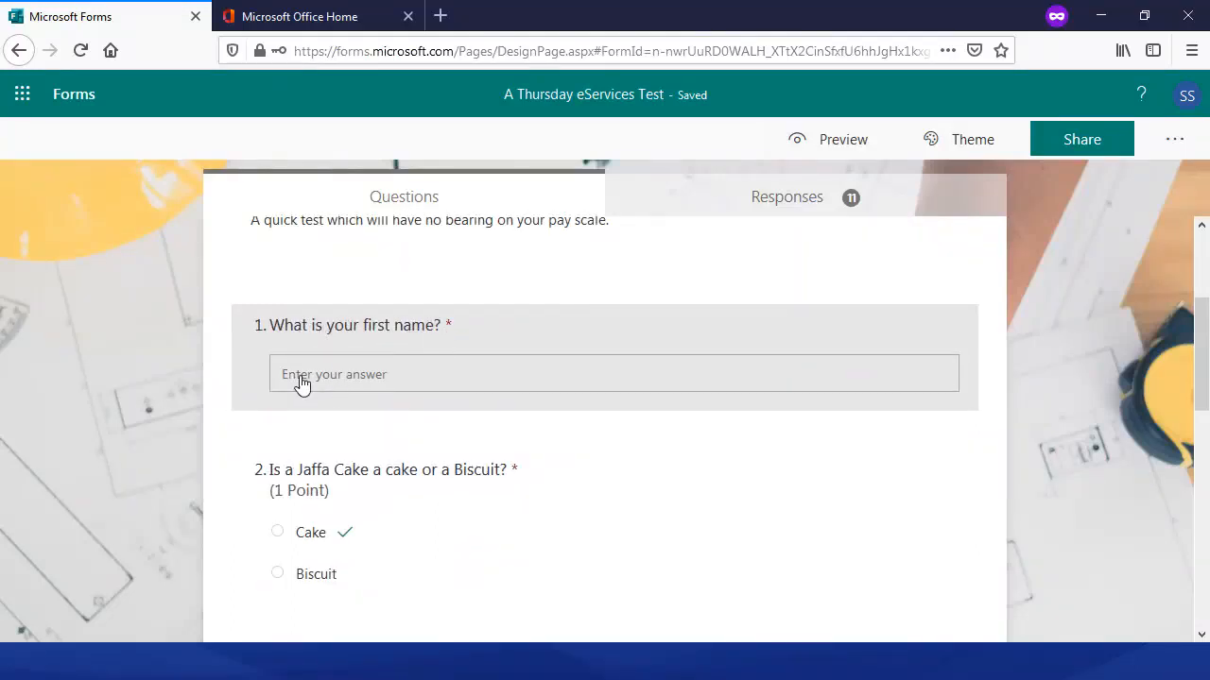
scroll(312, 425, down, 1)
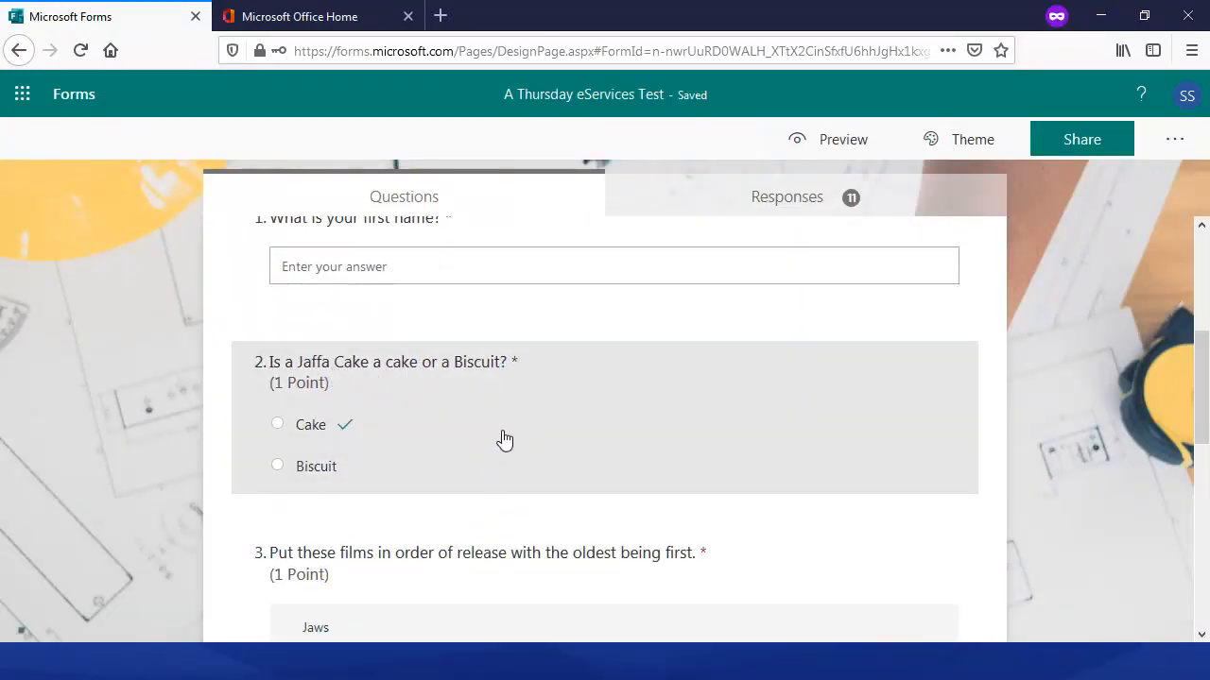
scroll(464, 402, down, 1)
scroll(464, 402, down, 1)
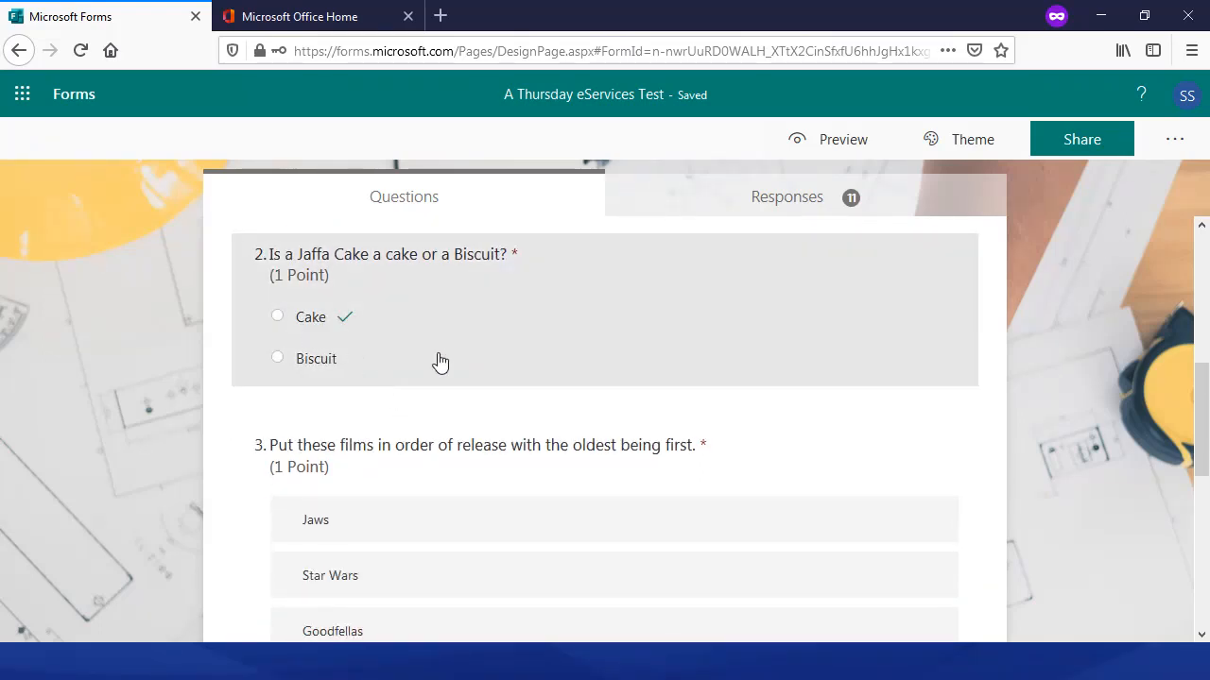
scroll(440, 362, down, 1)
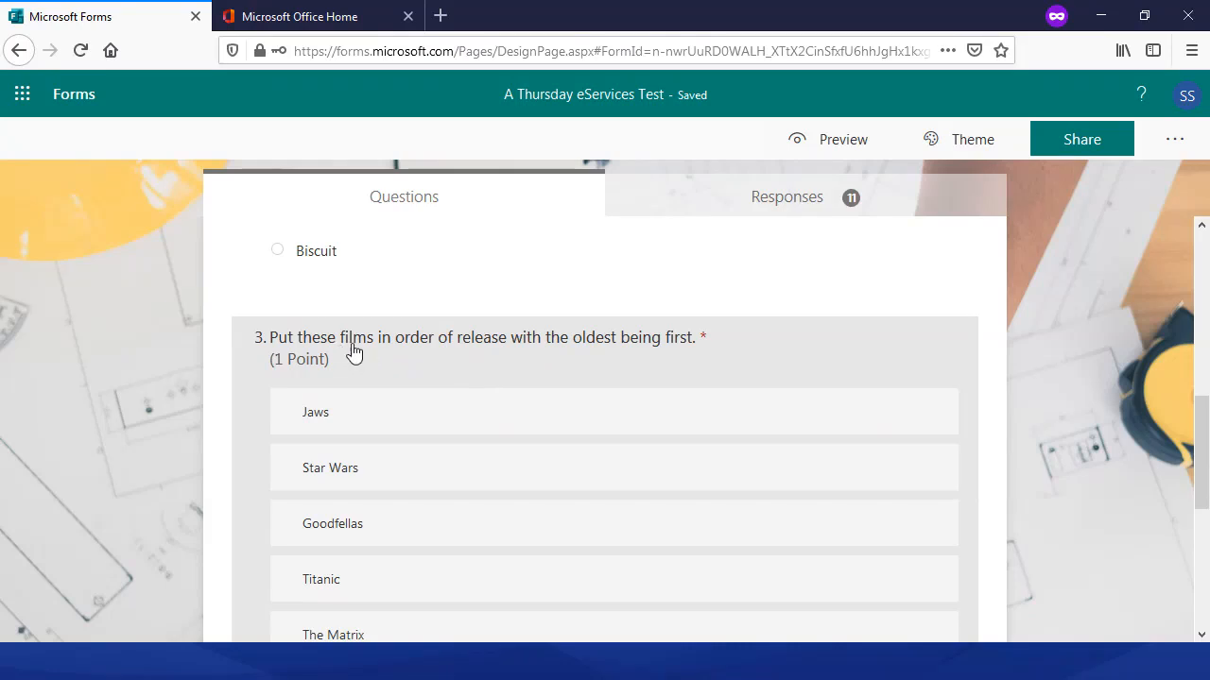
scroll(671, 368, down, 1)
scroll(514, 413, down, 1)
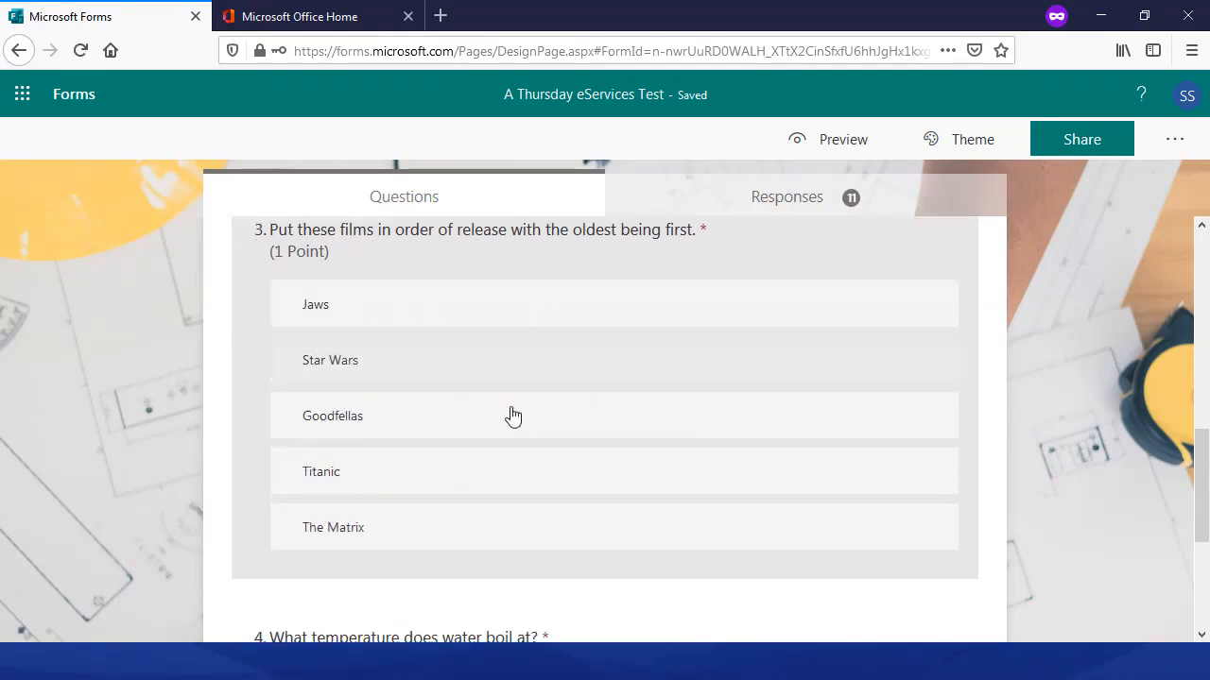
scroll(464, 491, down, 4)
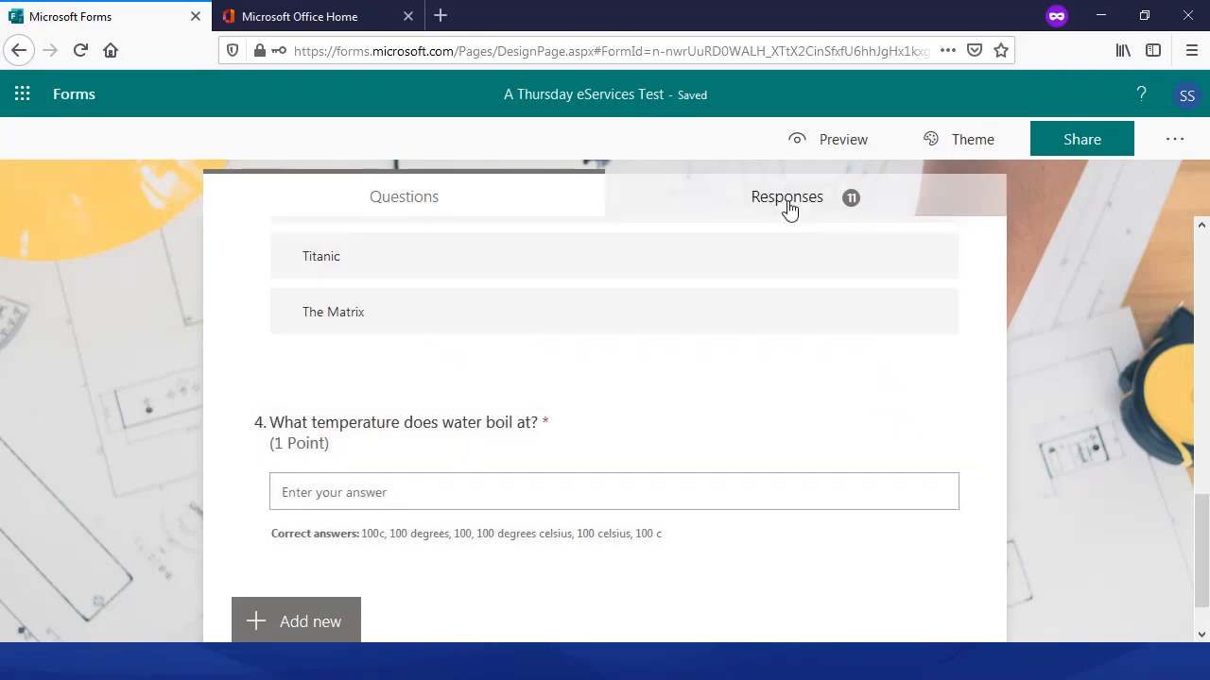
- Open the quiz's responses and review the score summary and the answer breakdown for the first two questions
click(789, 208)
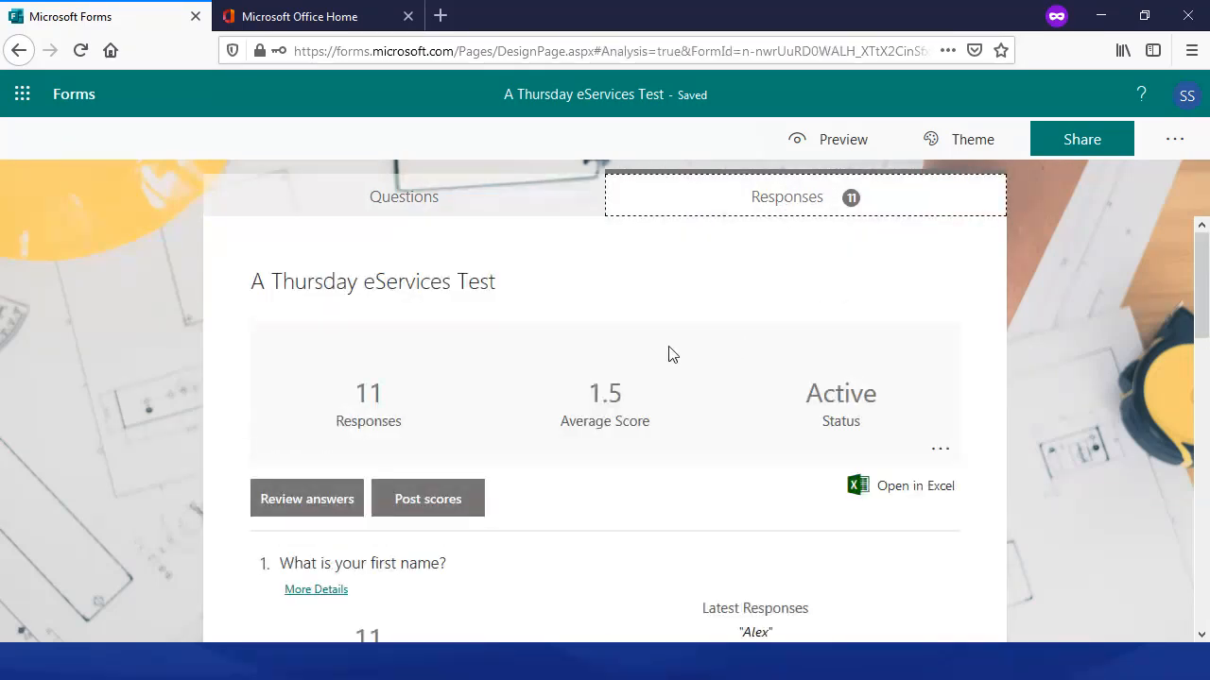
scroll(624, 358, down, 3)
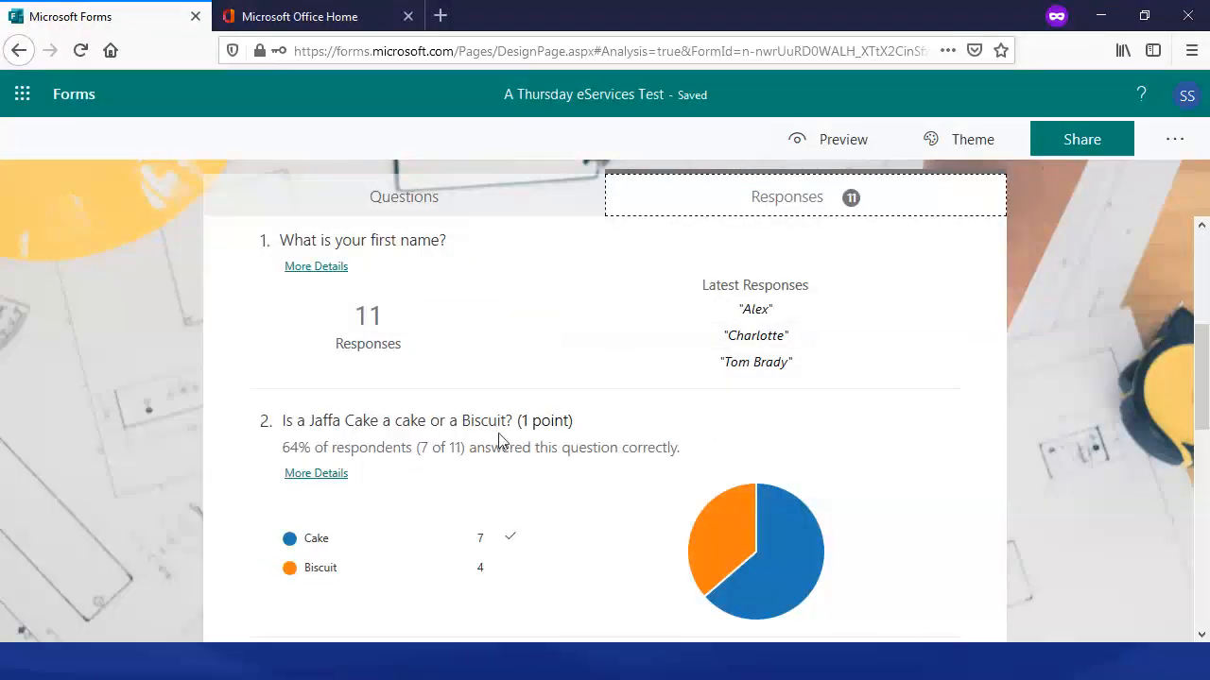
mouse_move(777, 535)
scroll(683, 256, up, 2)
scroll(384, 391, up, 1)
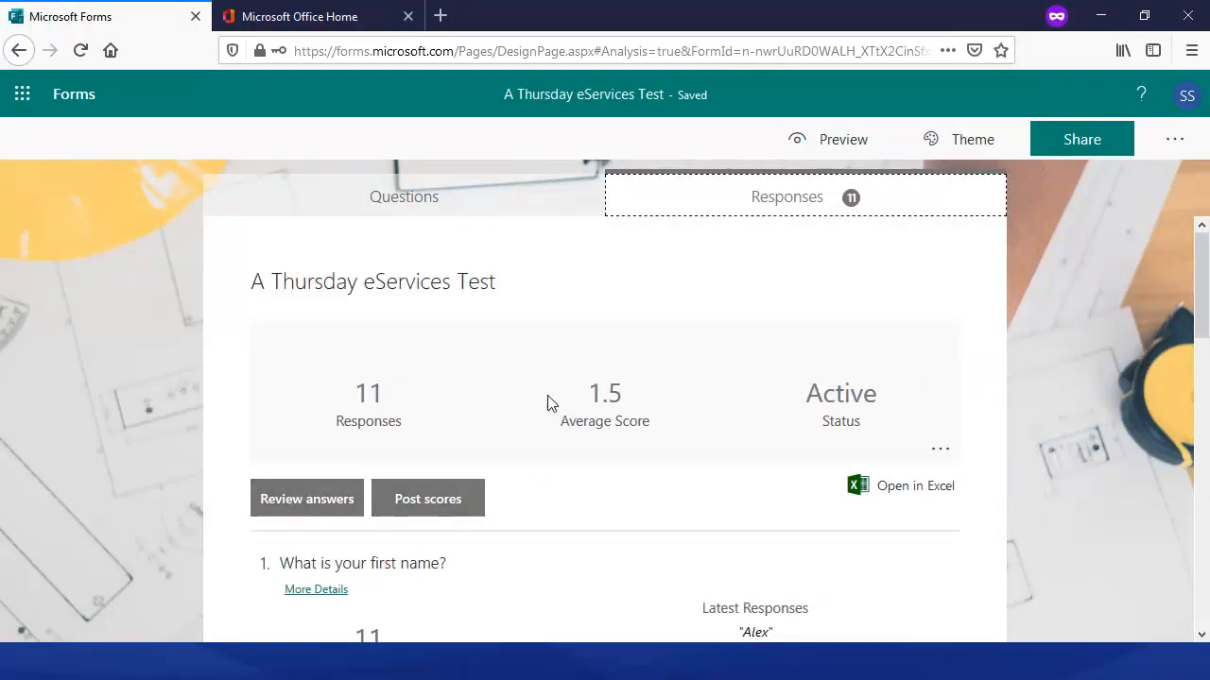
scroll(567, 397, down, 4)
scroll(513, 424, up, 1)
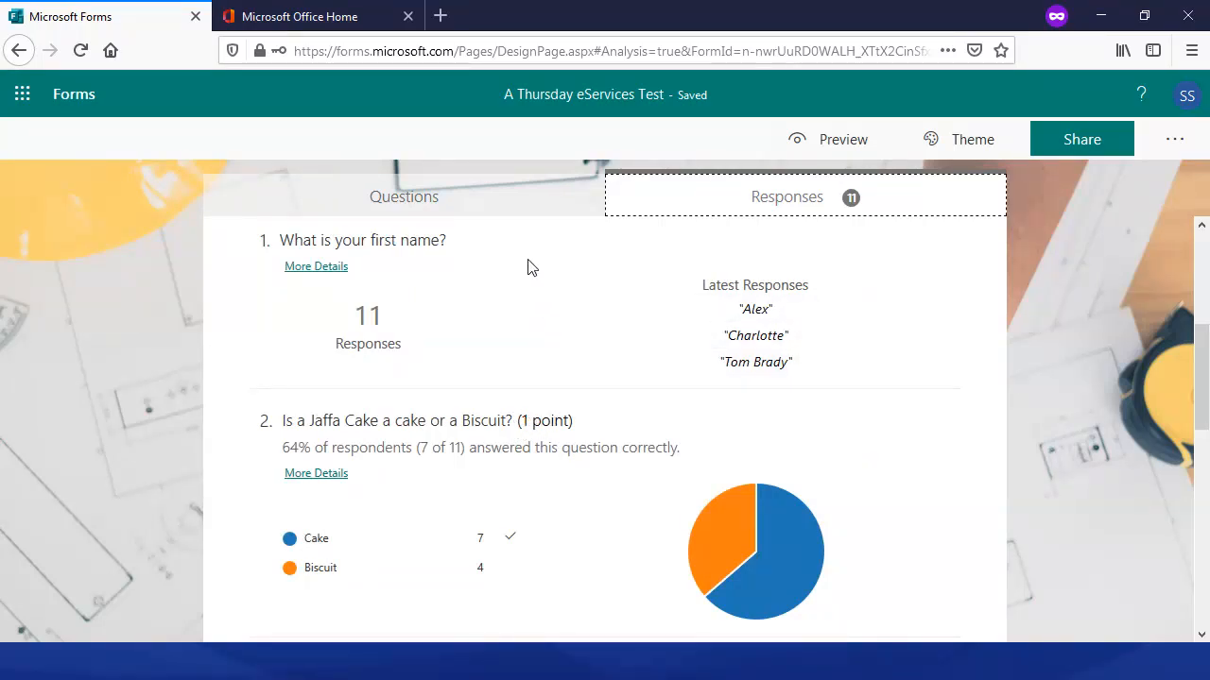
- Leave the quiz for the forms list, reopen "A Form to Gauge Some Feedback" and skim through its questions
click(439, 203)
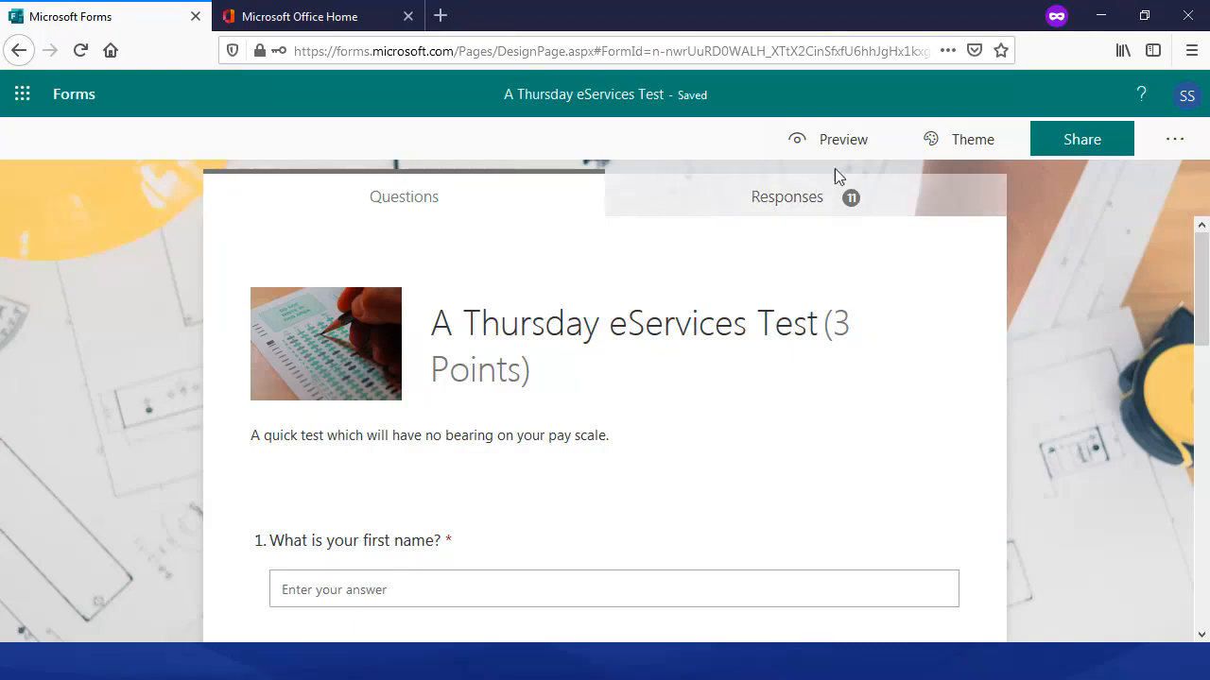
click(83, 100)
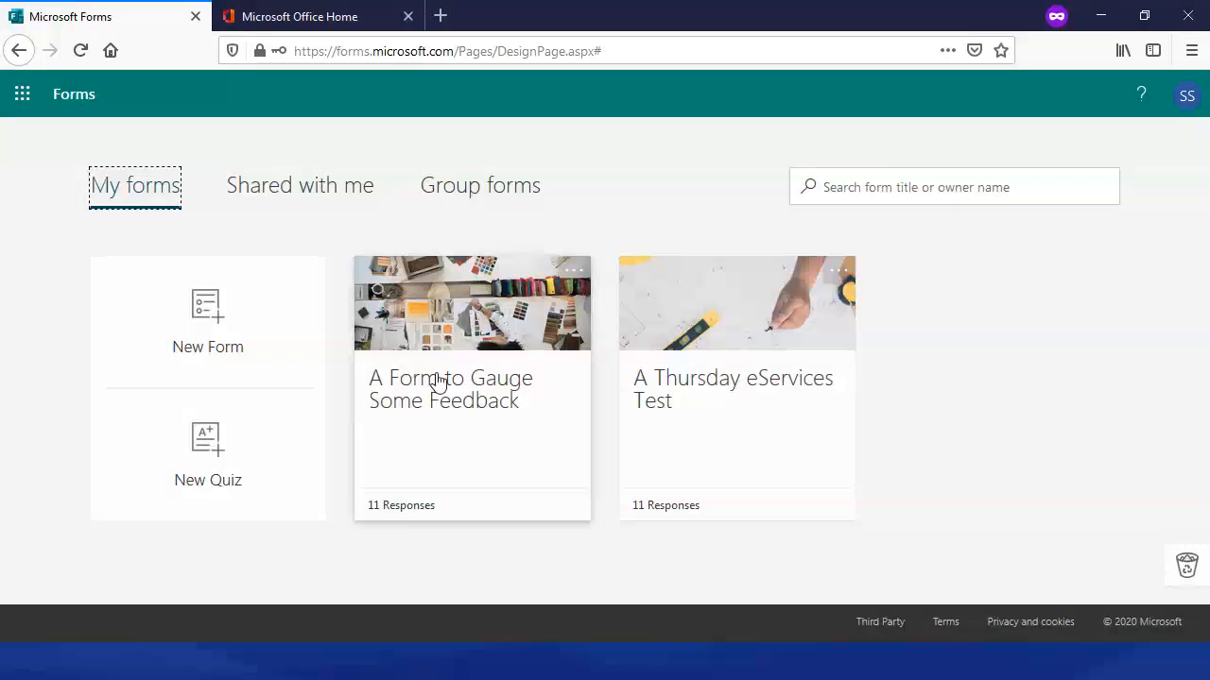
click(522, 416)
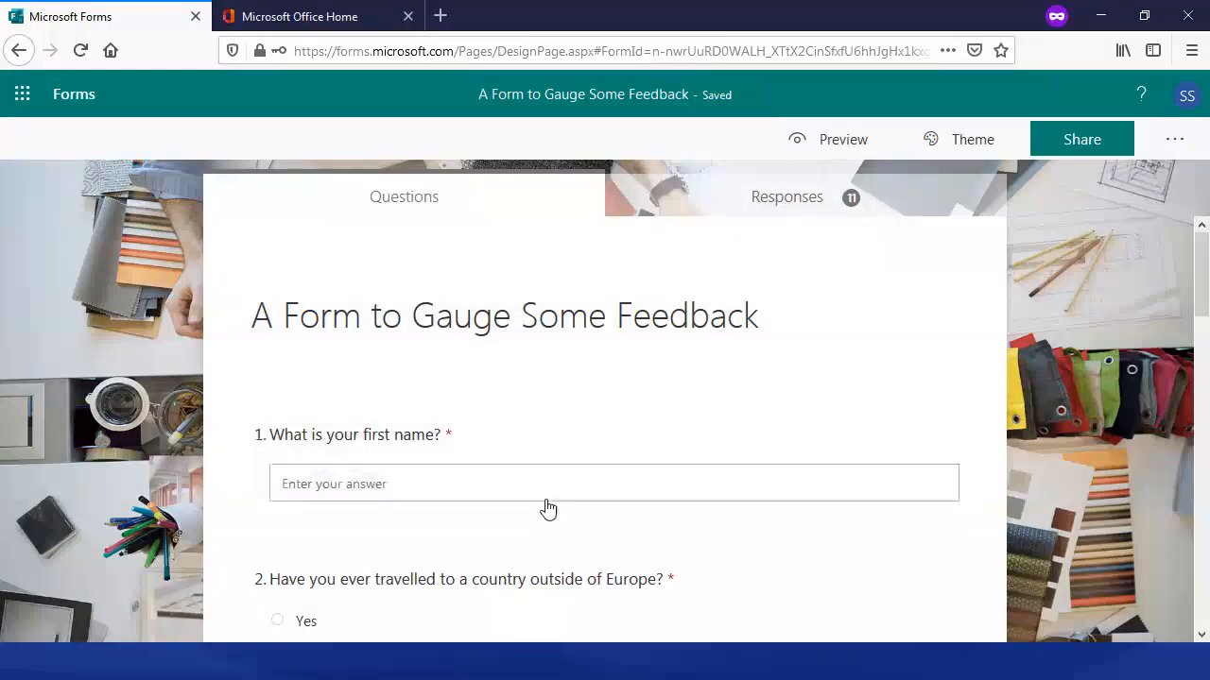
scroll(510, 467, down, 10)
scroll(464, 523, up, 10)
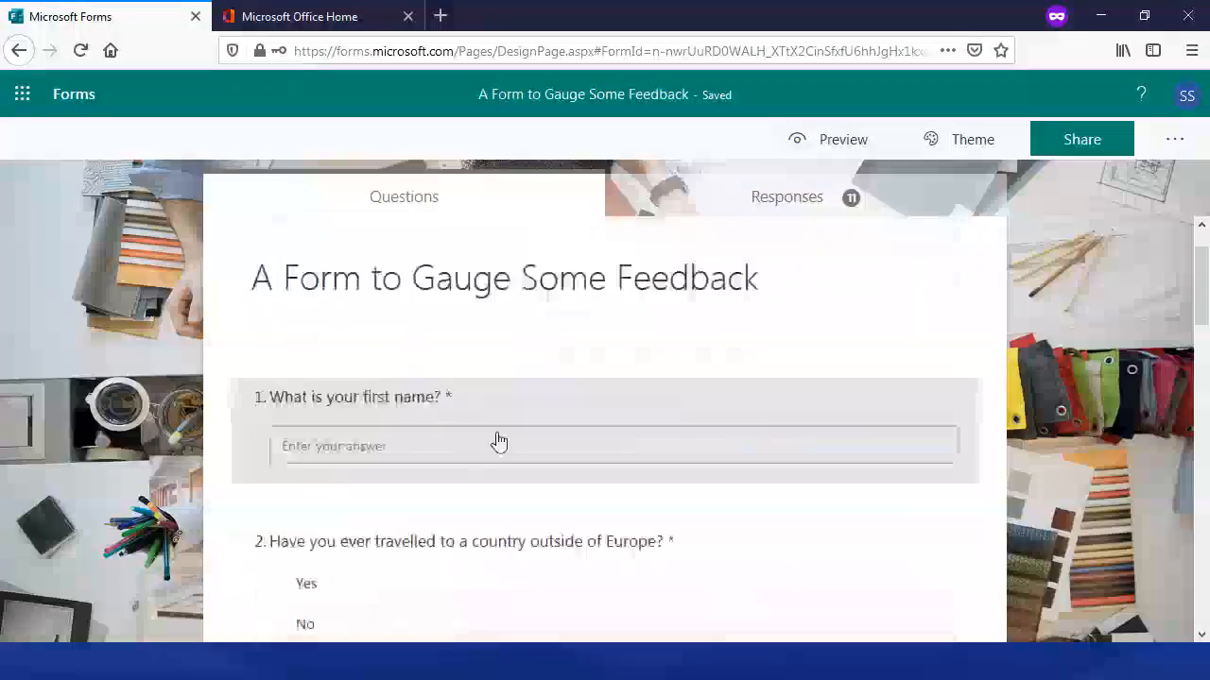
- Preview the feedback form in the mobile and computer layouts, and return to its editing view
click(822, 139)
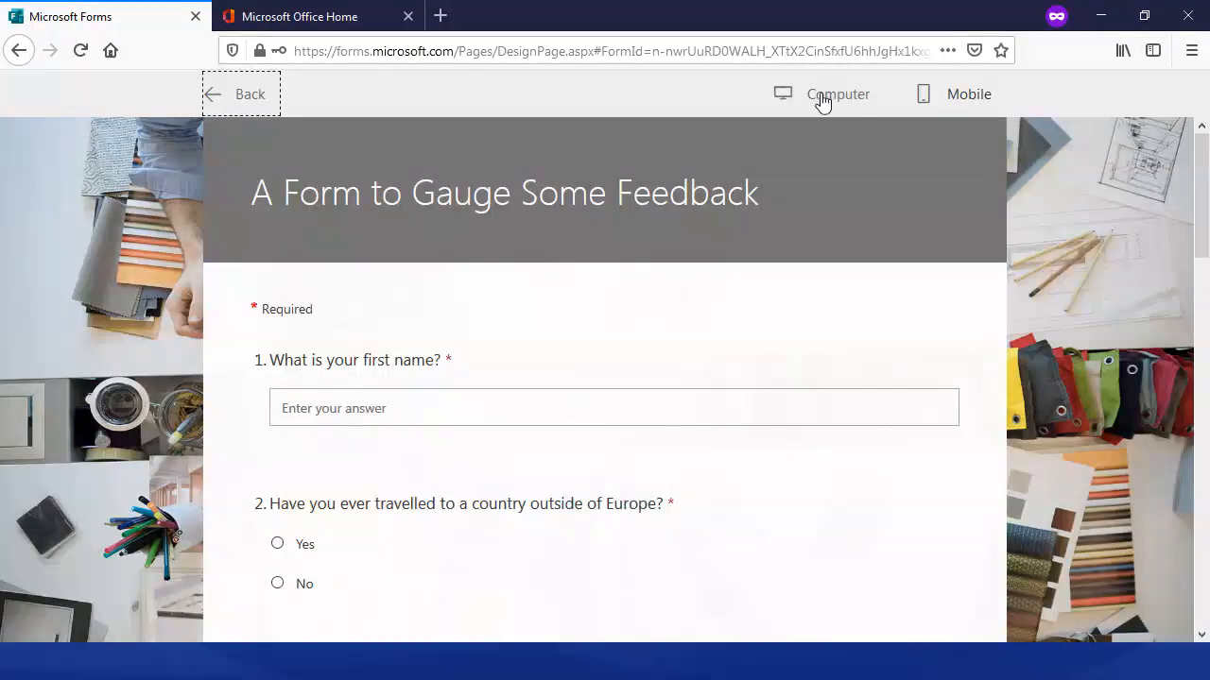
click(974, 94)
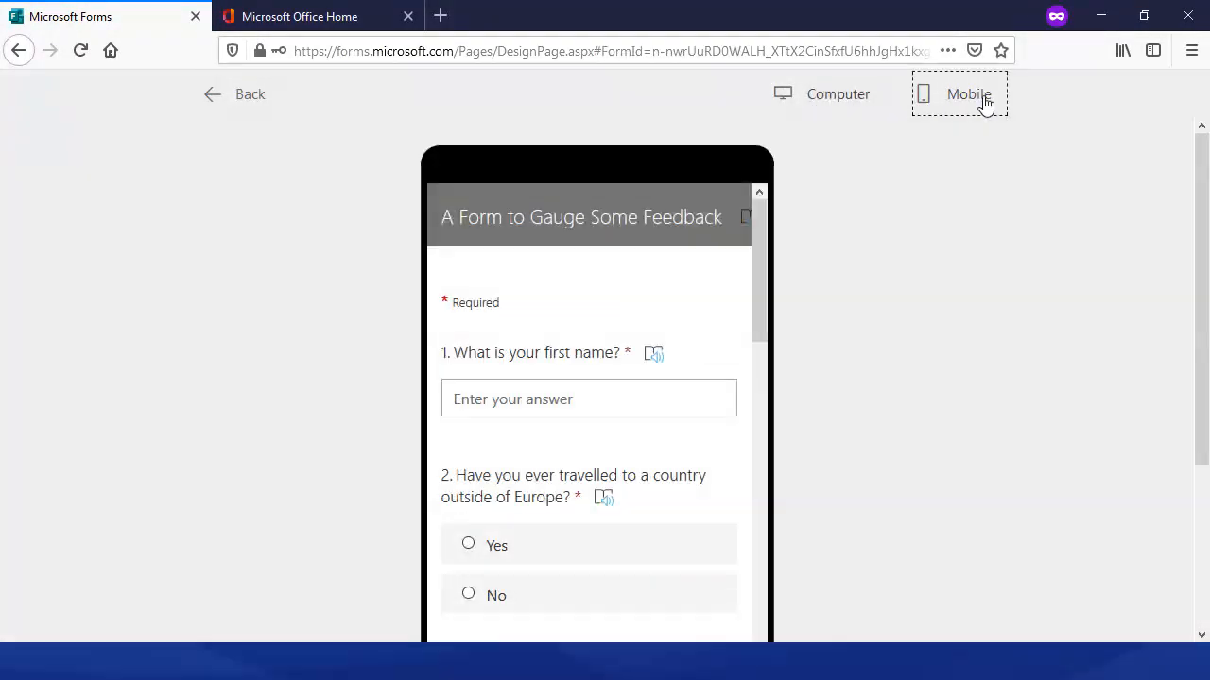
drag(766, 230, 762, 264)
click(846, 96)
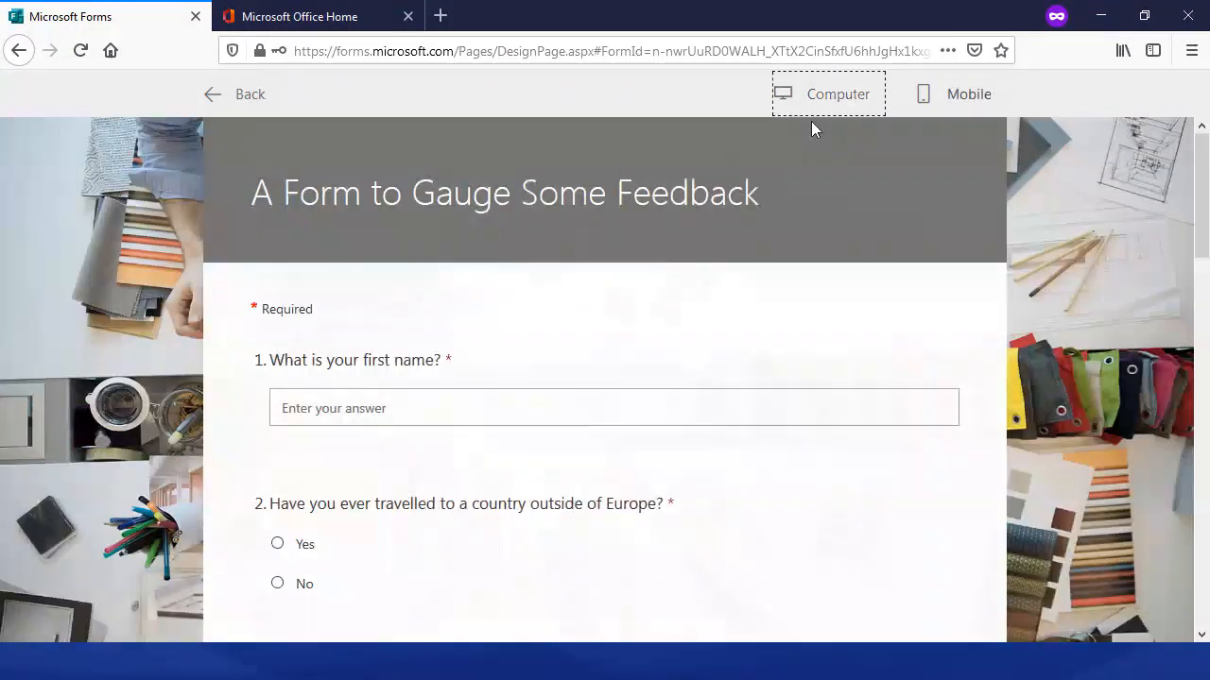
click(209, 91)
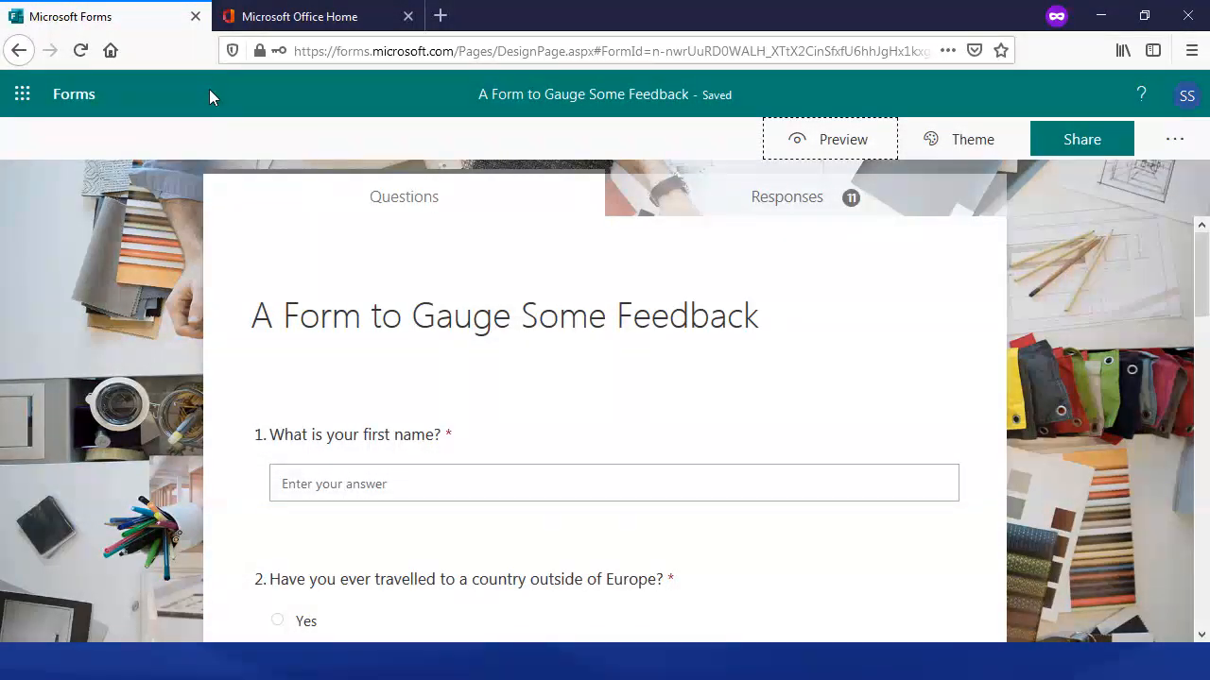
- Create a new form titled "A Test Form" with the description "Just a quick form."
click(86, 111)
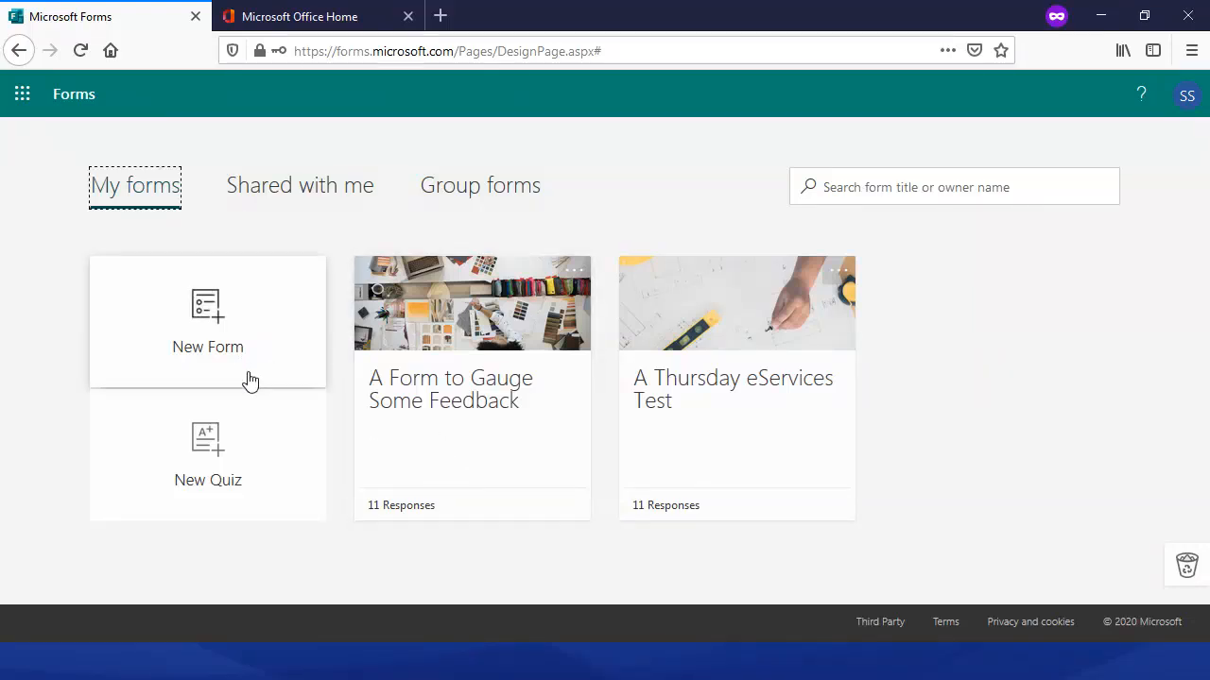
click(209, 319)
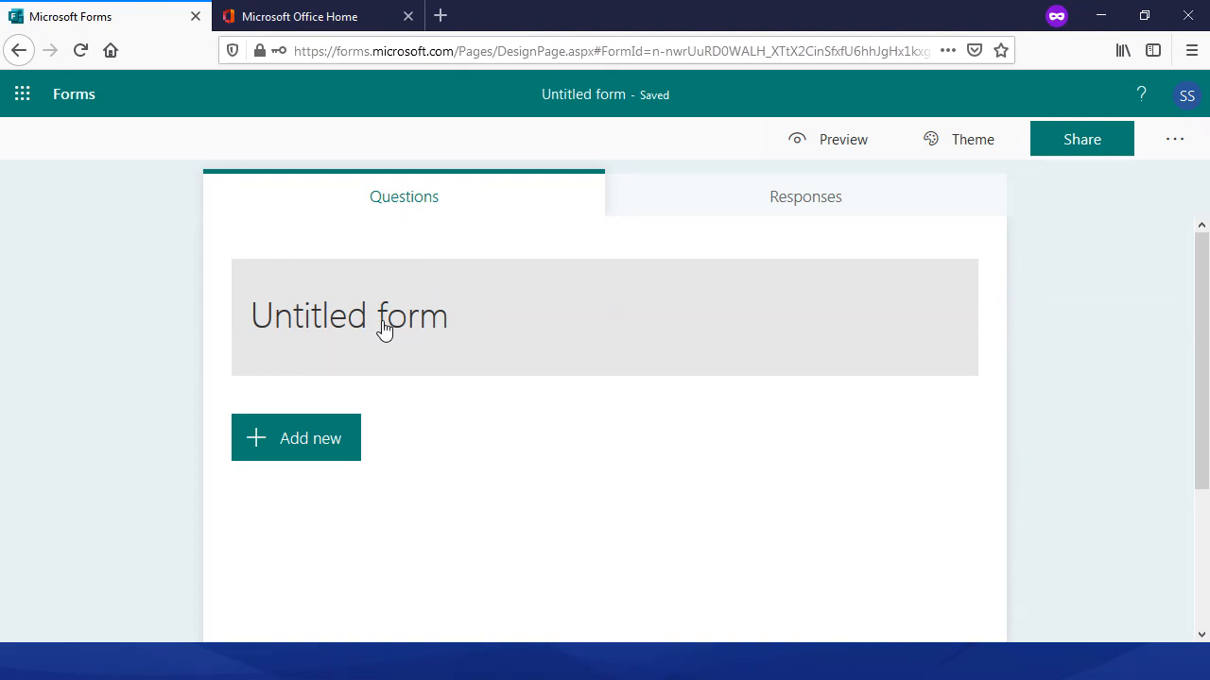
click(385, 326)
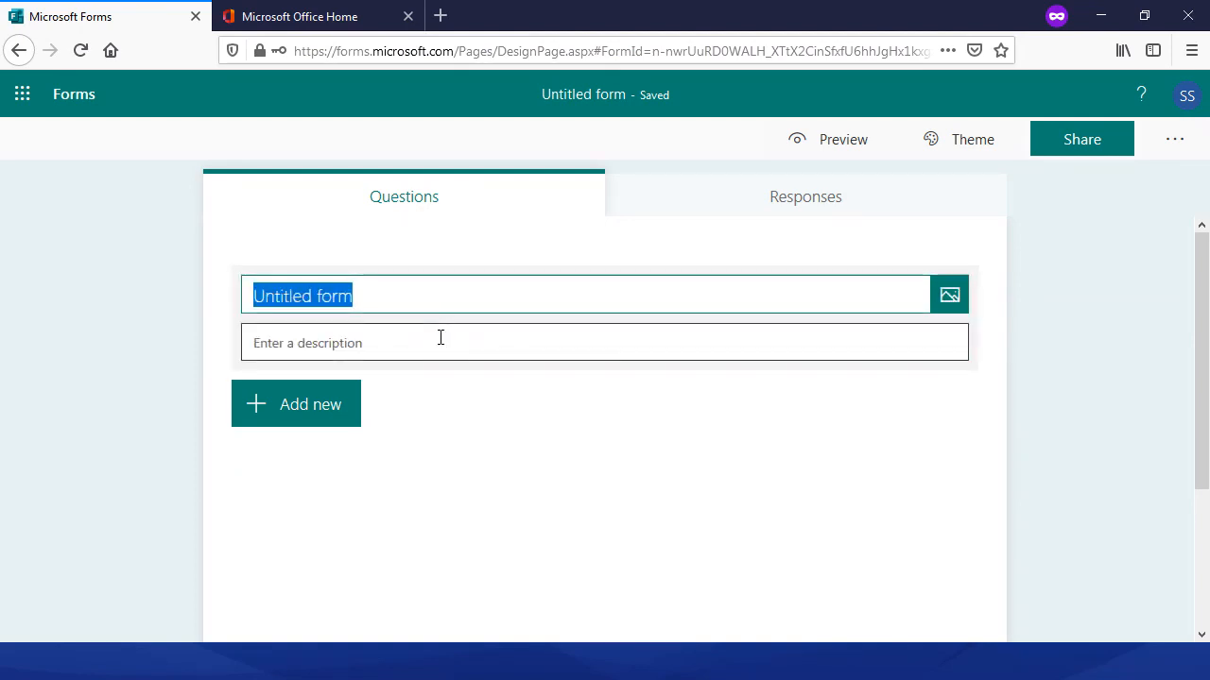
text(A t)
key(BackSpace)
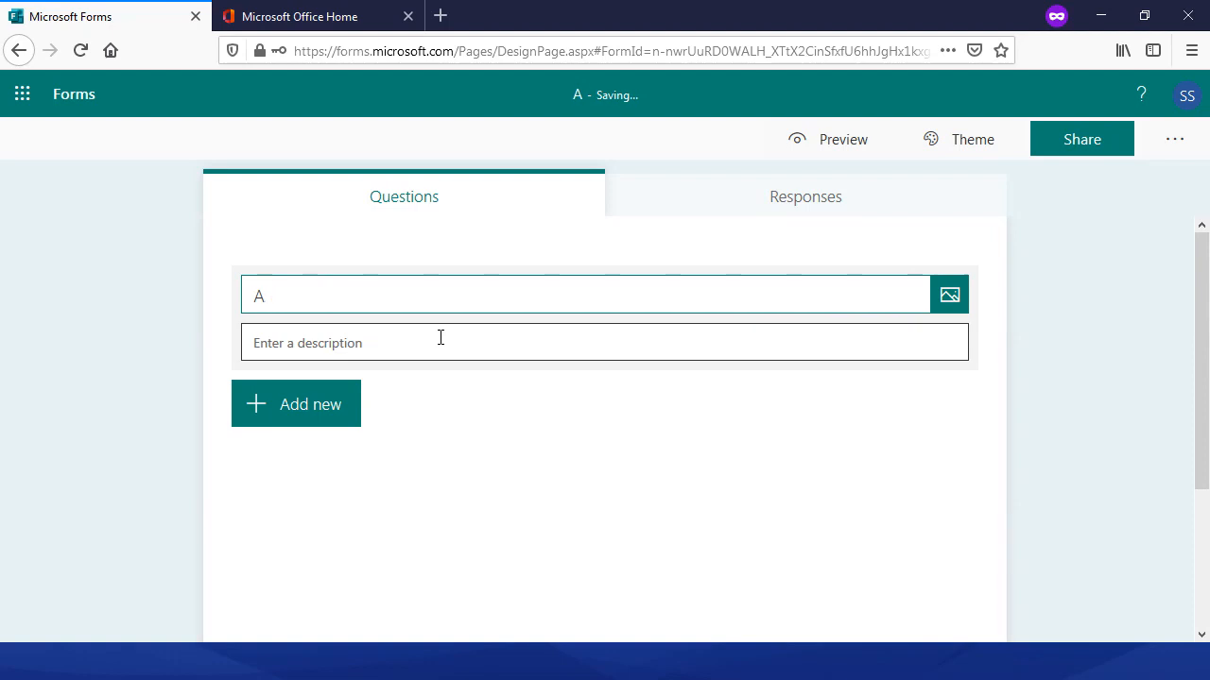
text(Test Form)
click(533, 346)
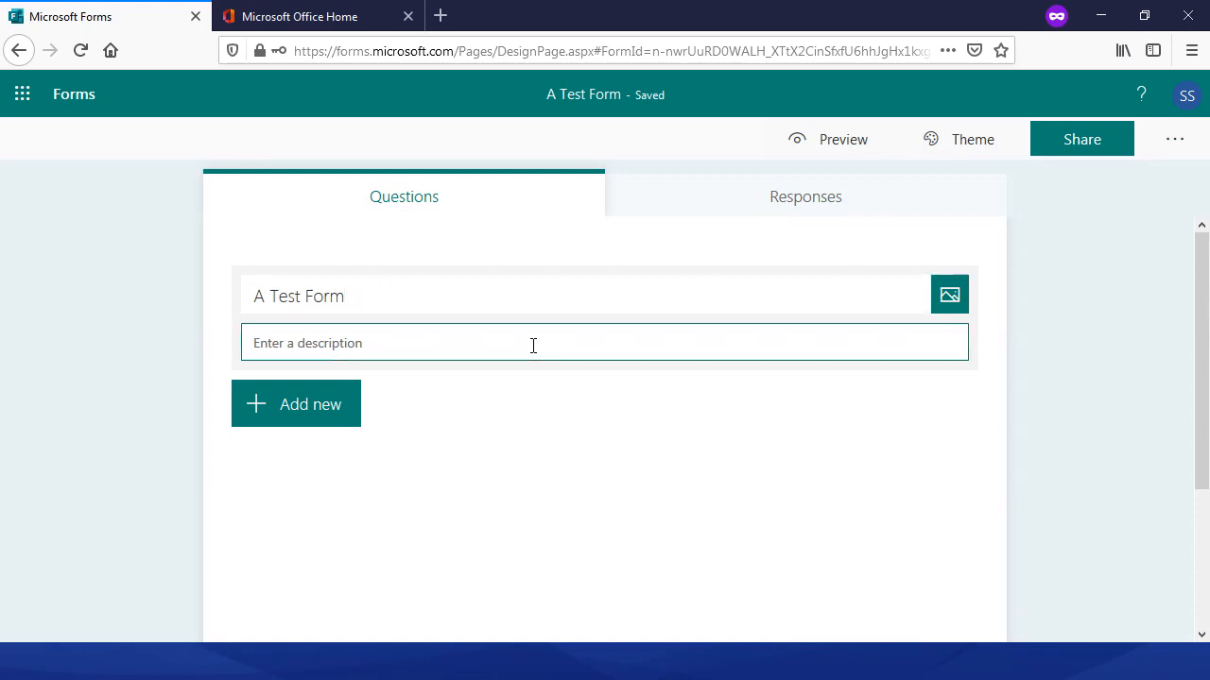
text(Just a quick form.)
- Search Bing images for "cannock chase" and add the 1200x803 forest path photo to the form's title
click(950, 298)
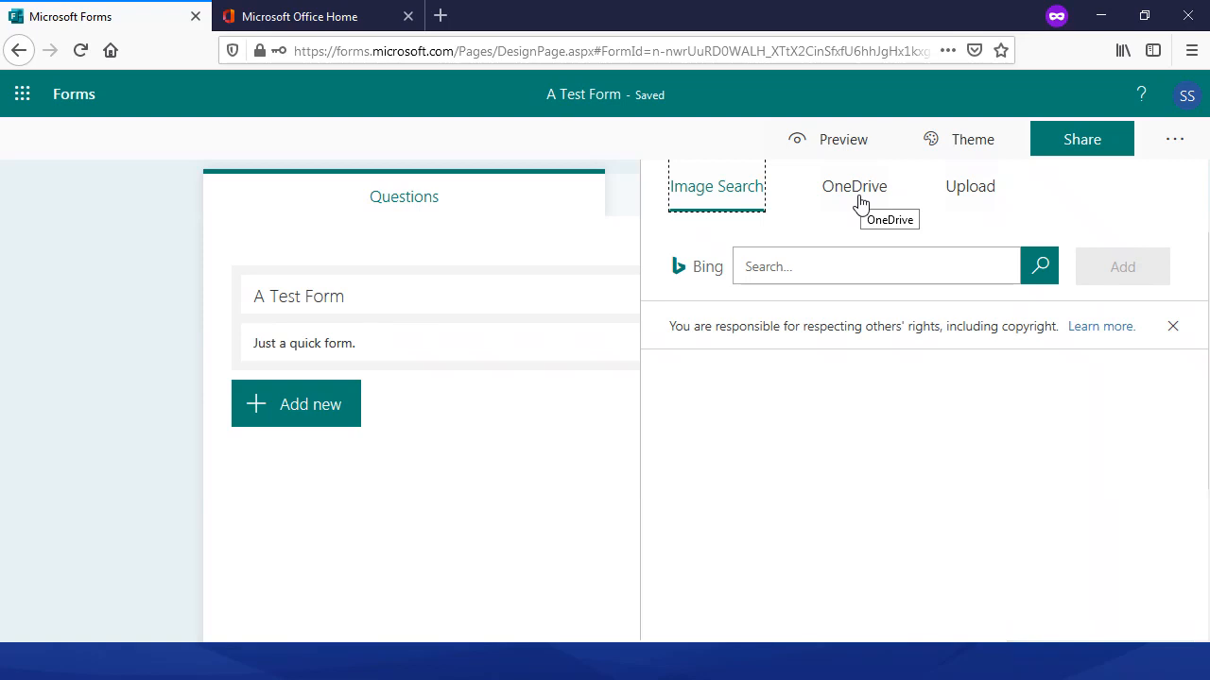
click(797, 276)
click(811, 266)
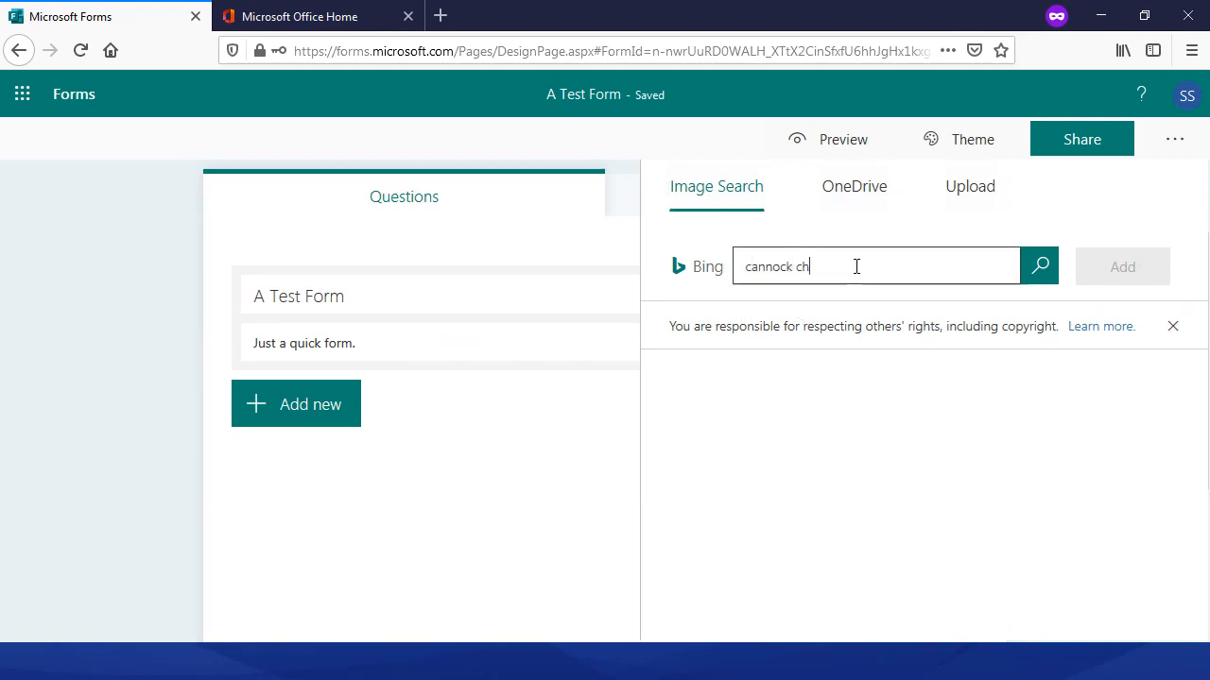
click(1039, 269)
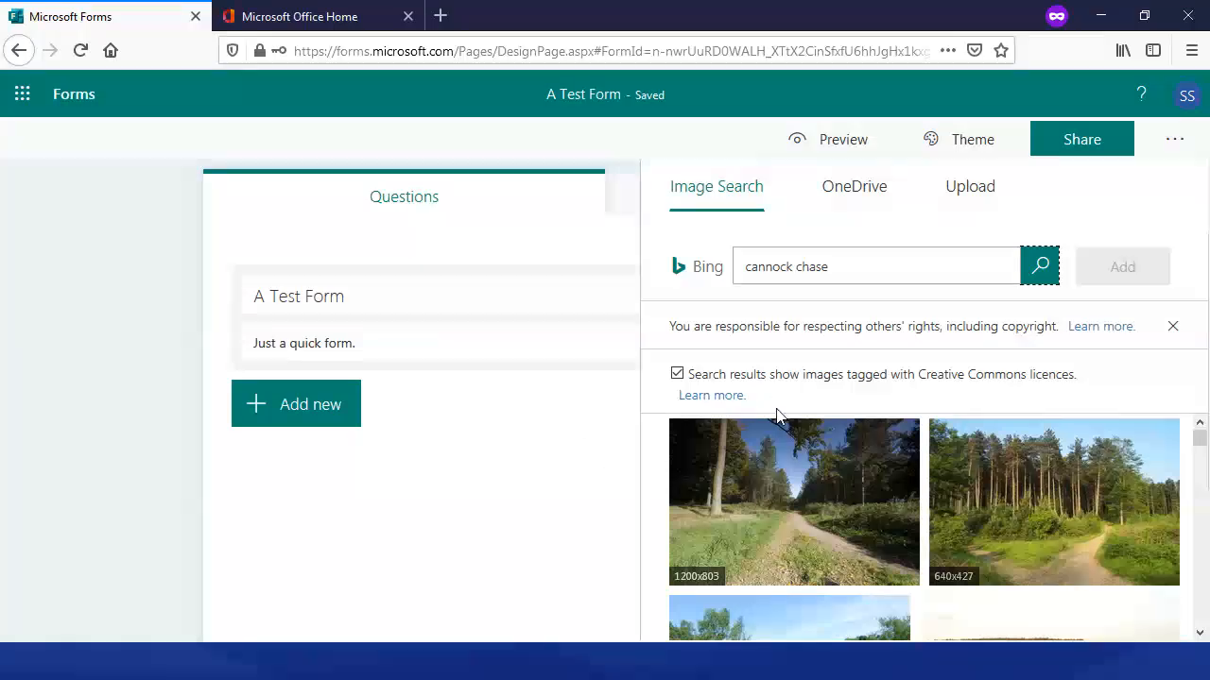
click(781, 507)
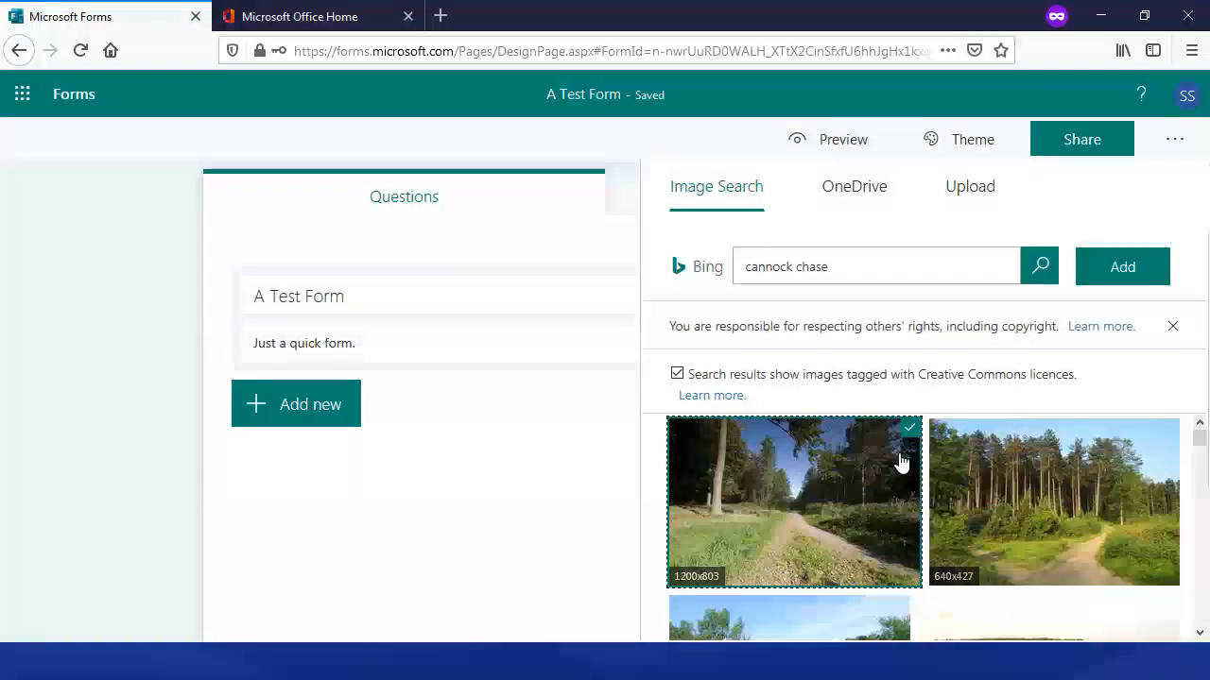
click(1110, 271)
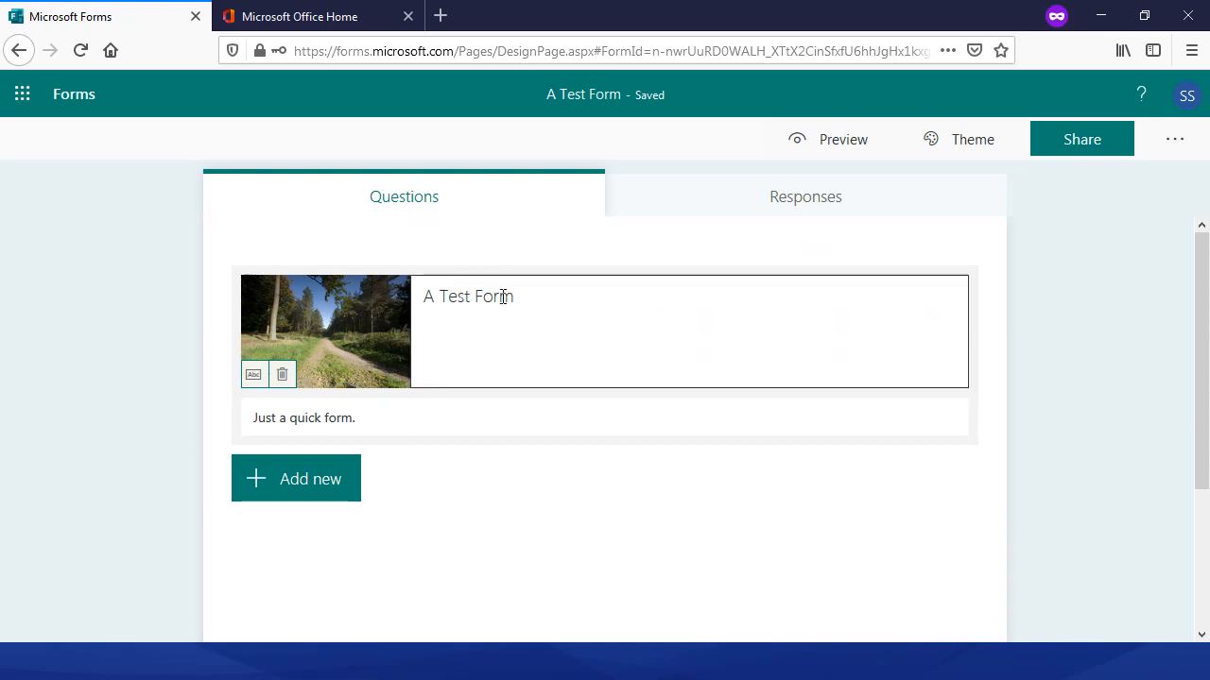
- Add a Rating question to the form and look through its level and symbol options
click(279, 484)
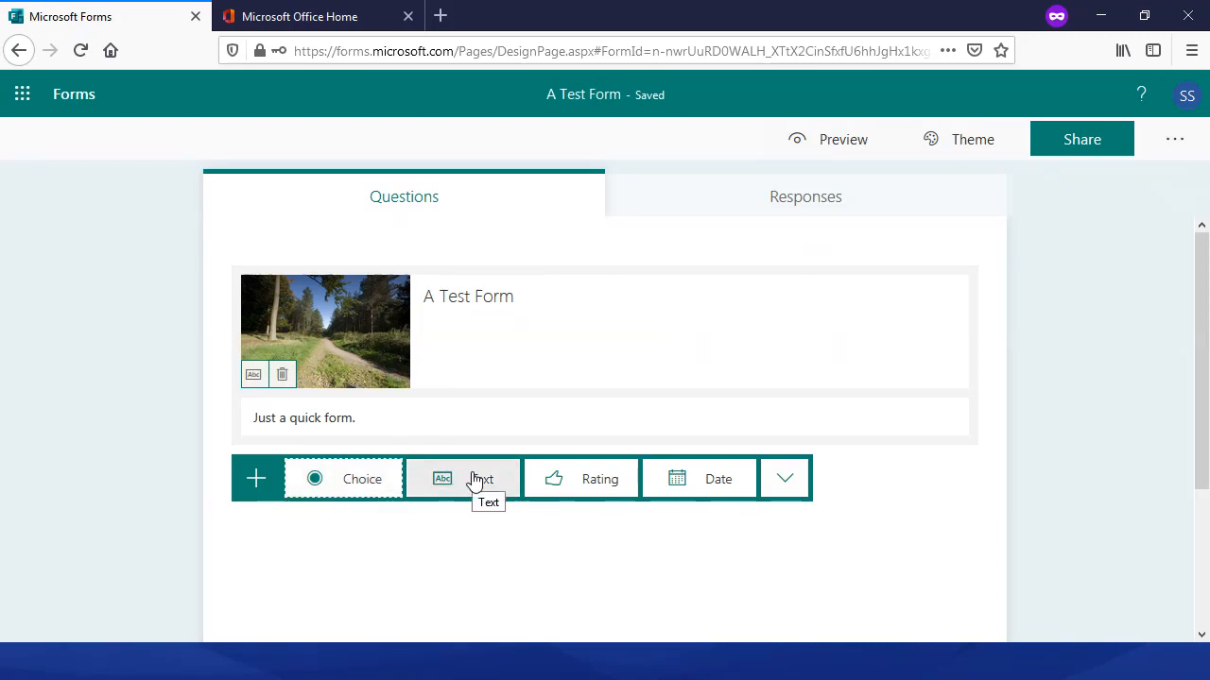
click(633, 477)
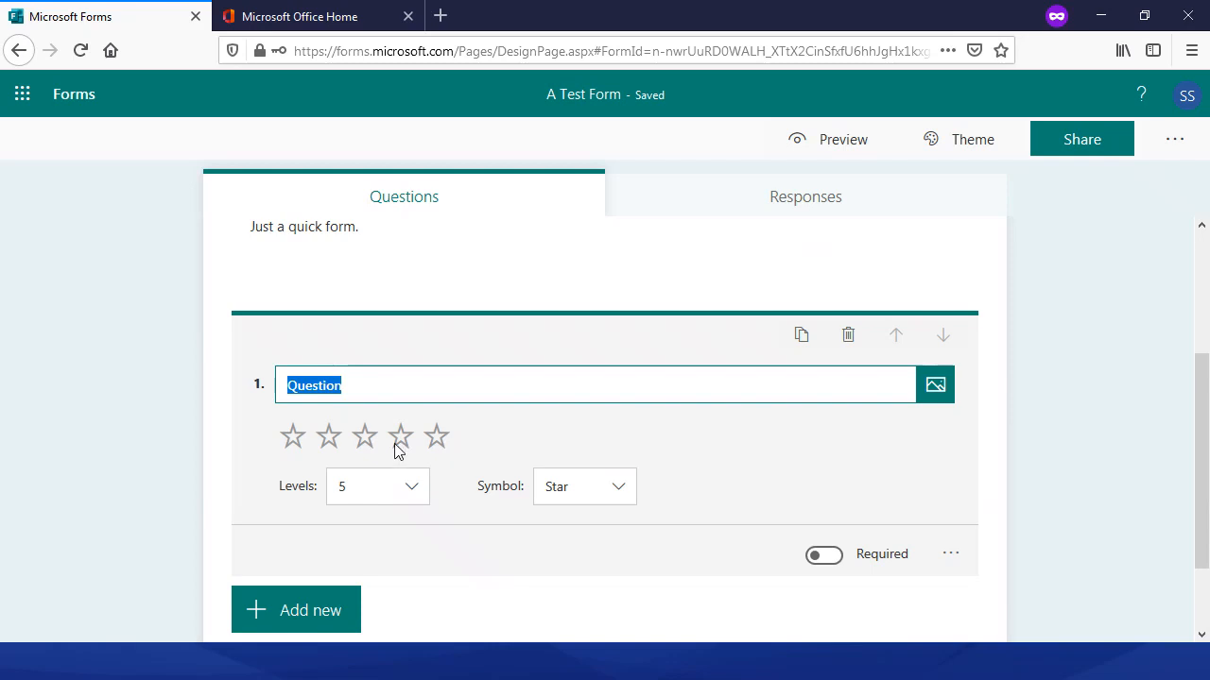
click(392, 493)
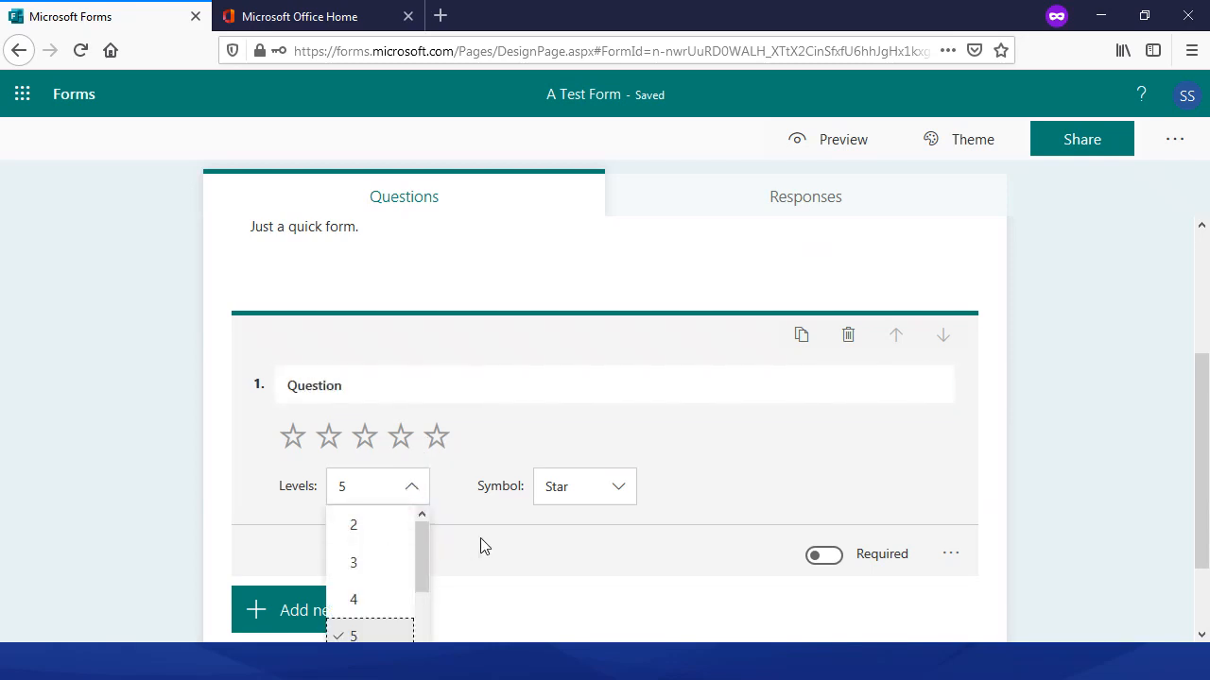
scroll(480, 546, down, 2)
drag(421, 484, 423, 438)
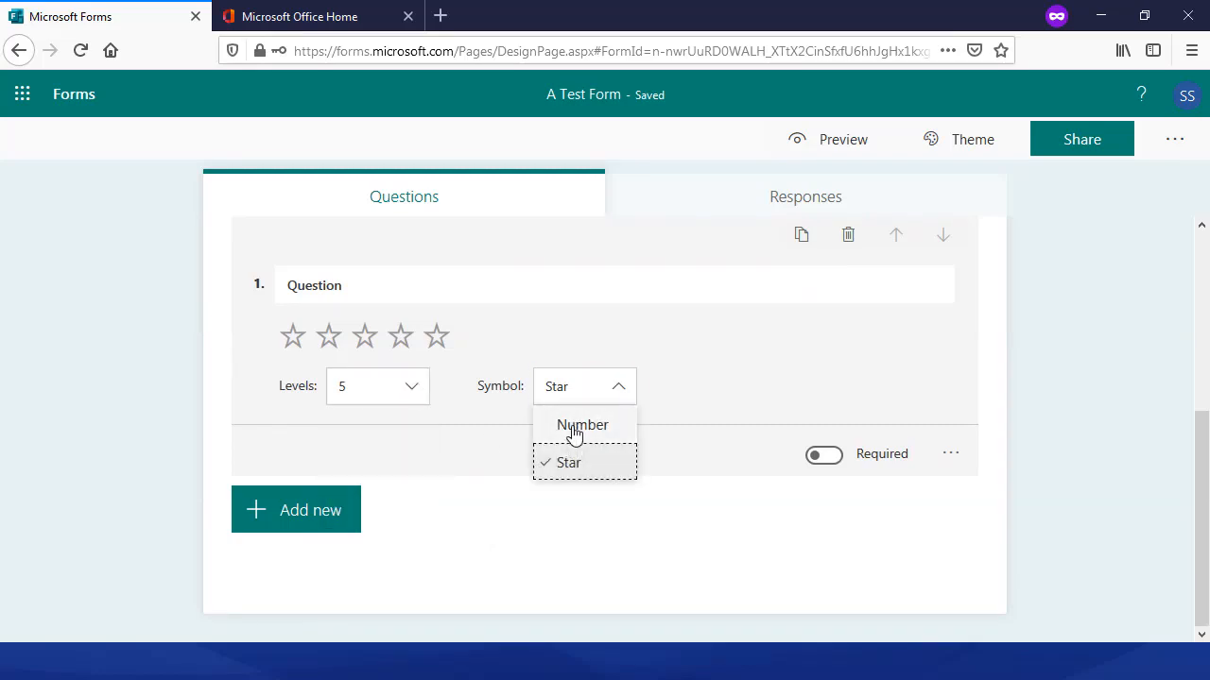
click(479, 459)
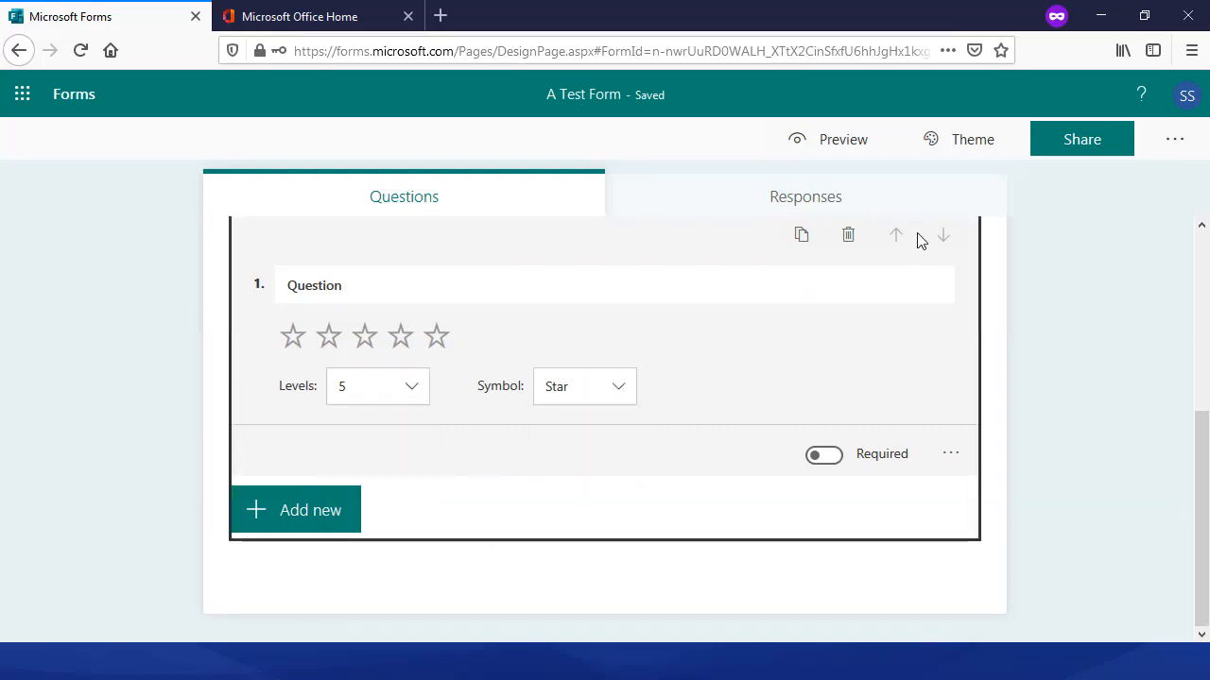
- Delete the Rating question and look through the additional question types available for the form
click(853, 236)
click(328, 455)
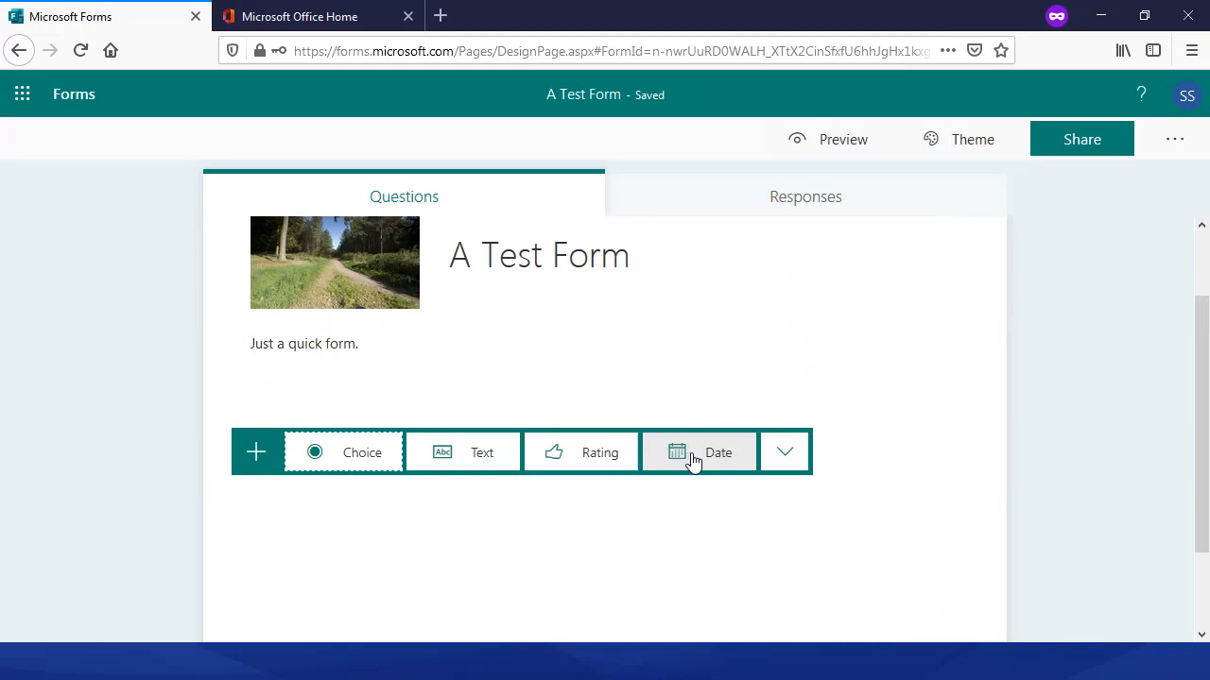
click(784, 455)
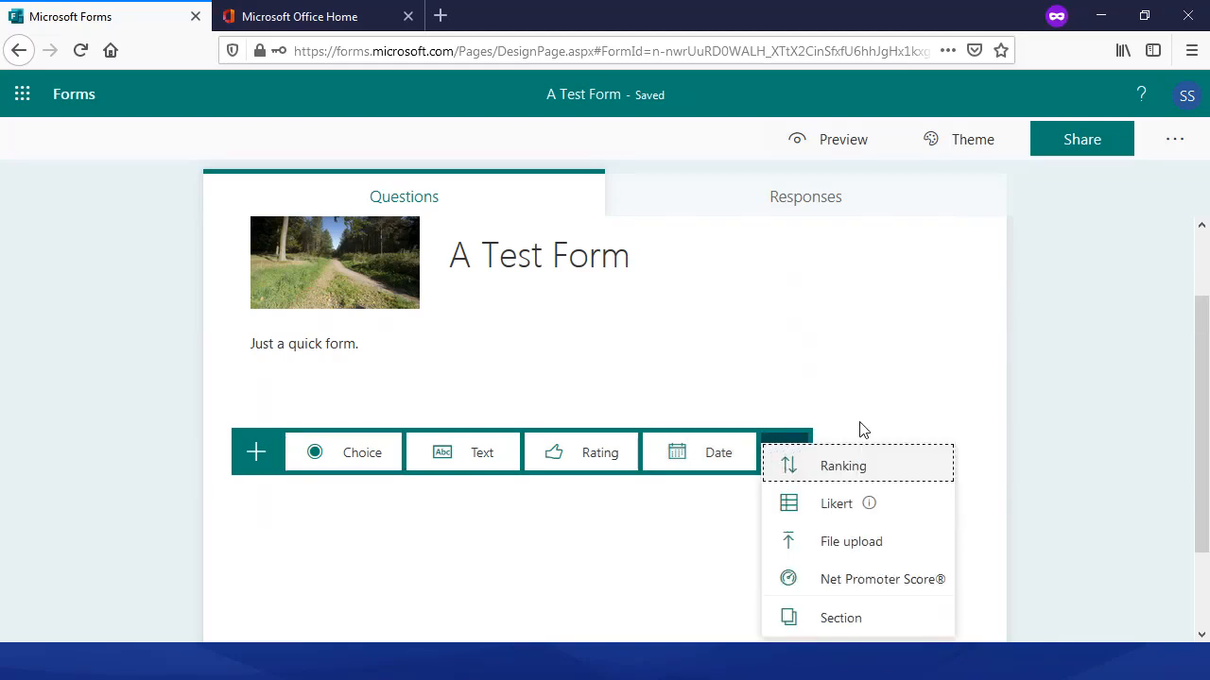
click(784, 451)
click(785, 453)
scroll(1009, 436, down, 2)
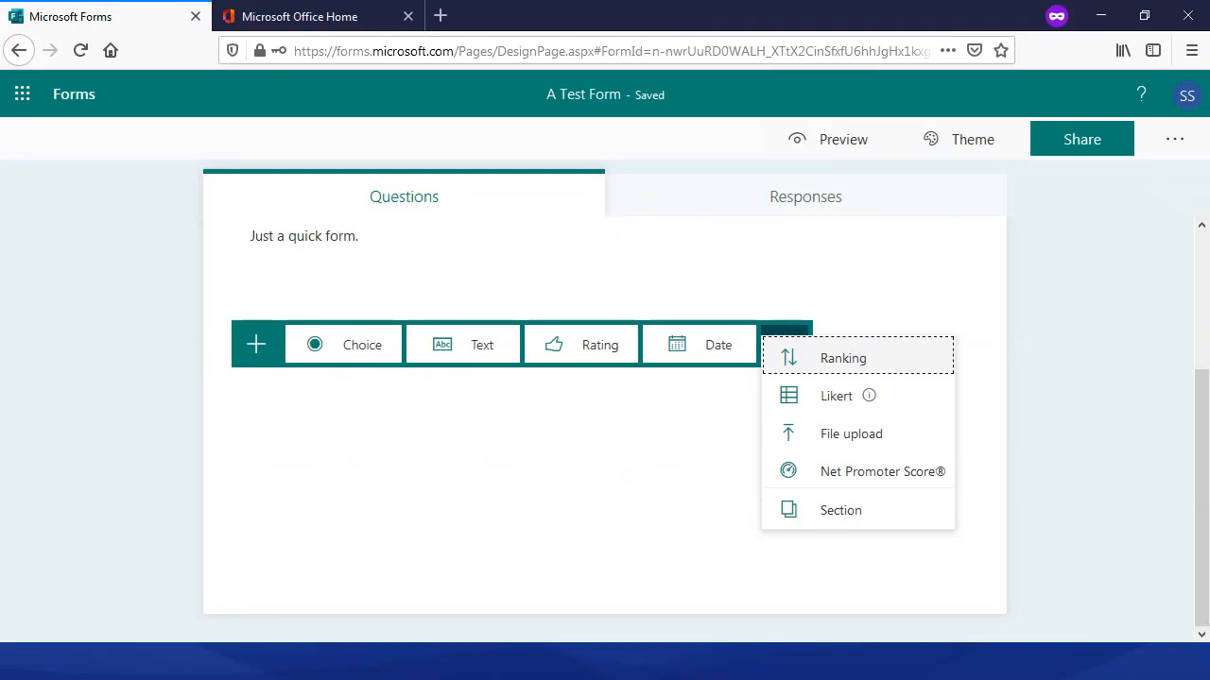
mouse_move(819, 408)
click(490, 433)
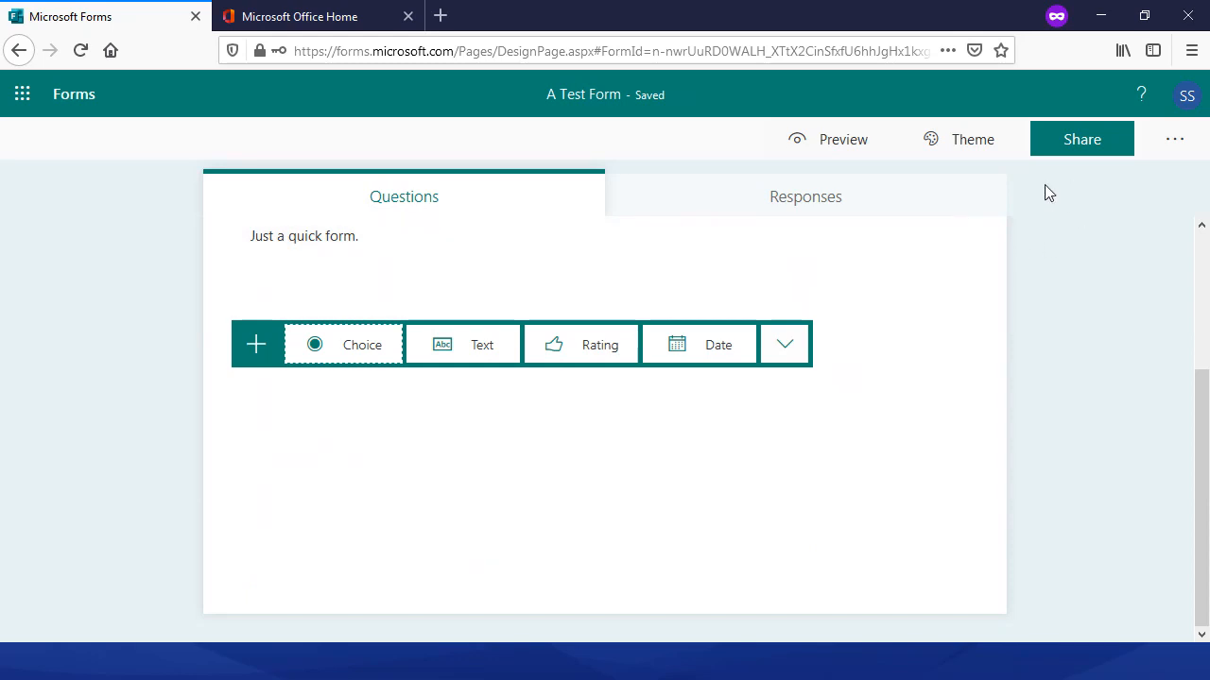
- Set the form to let anyone with the link respond
click(1172, 142)
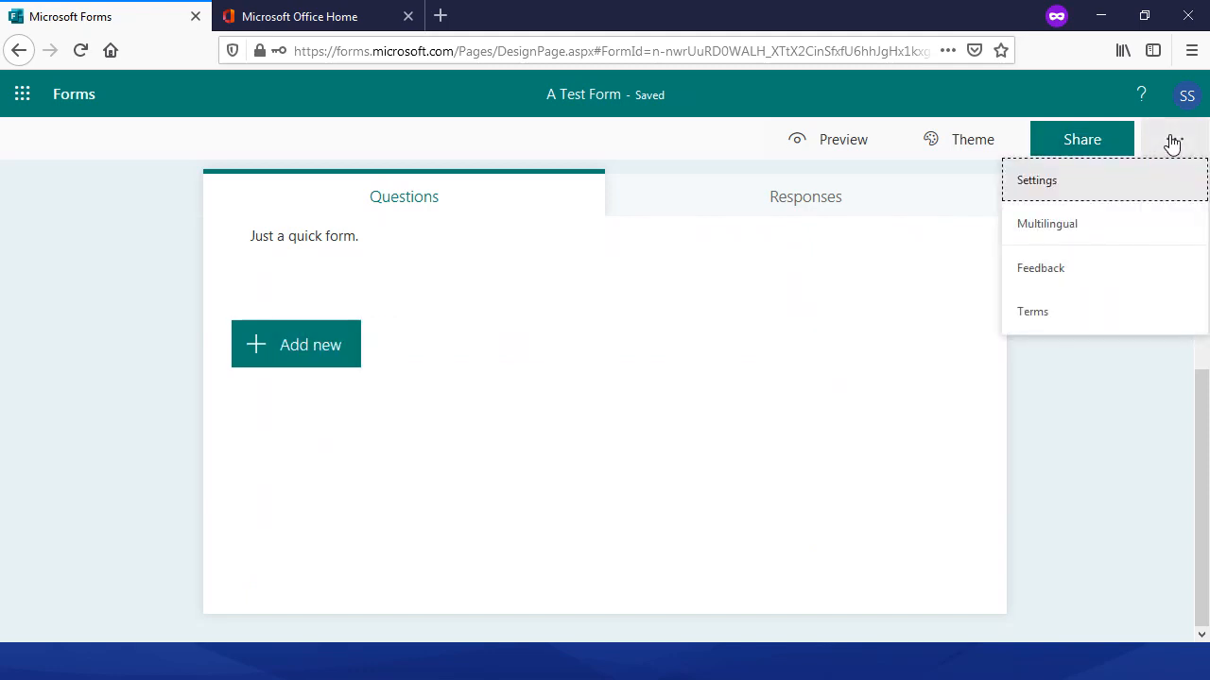
click(1040, 181)
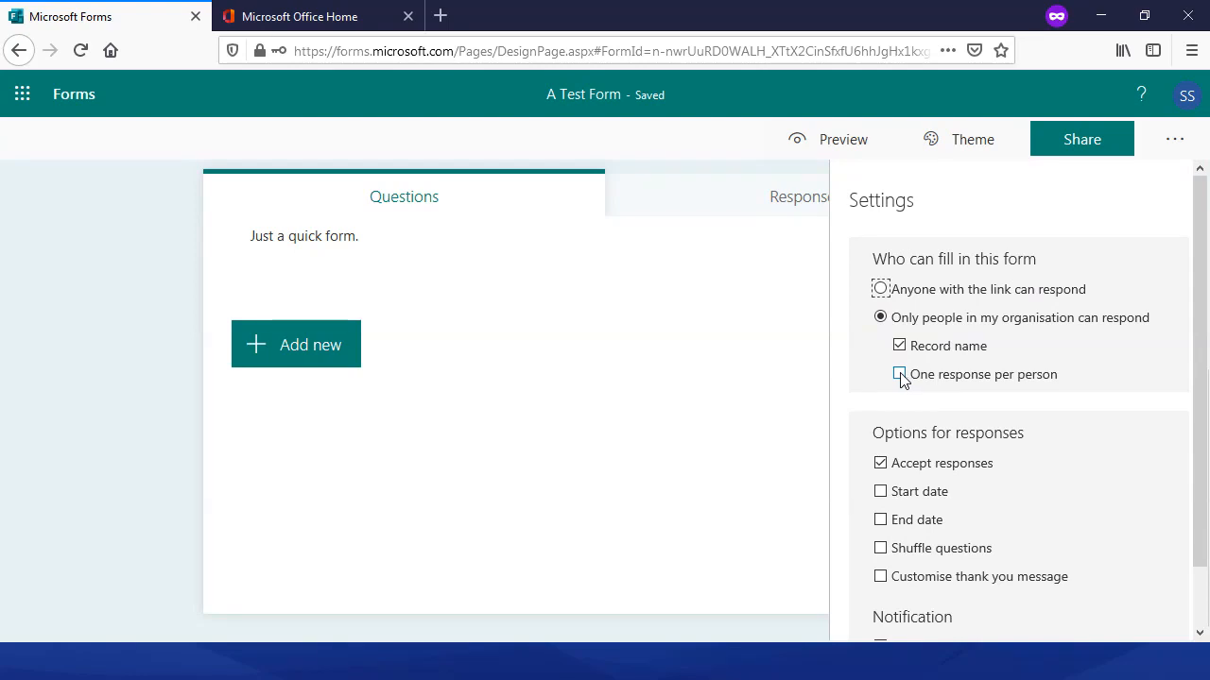
click(884, 291)
click(702, 347)
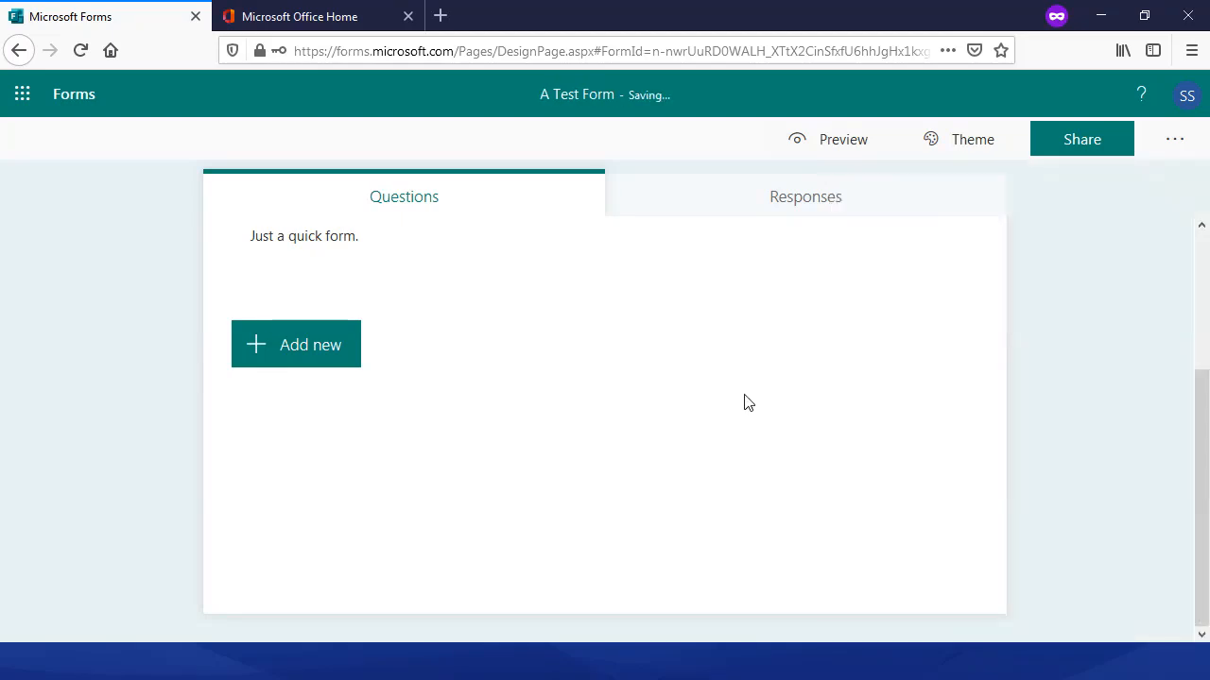
- Add a Text question reading "What is your name?" to the form
click(292, 346)
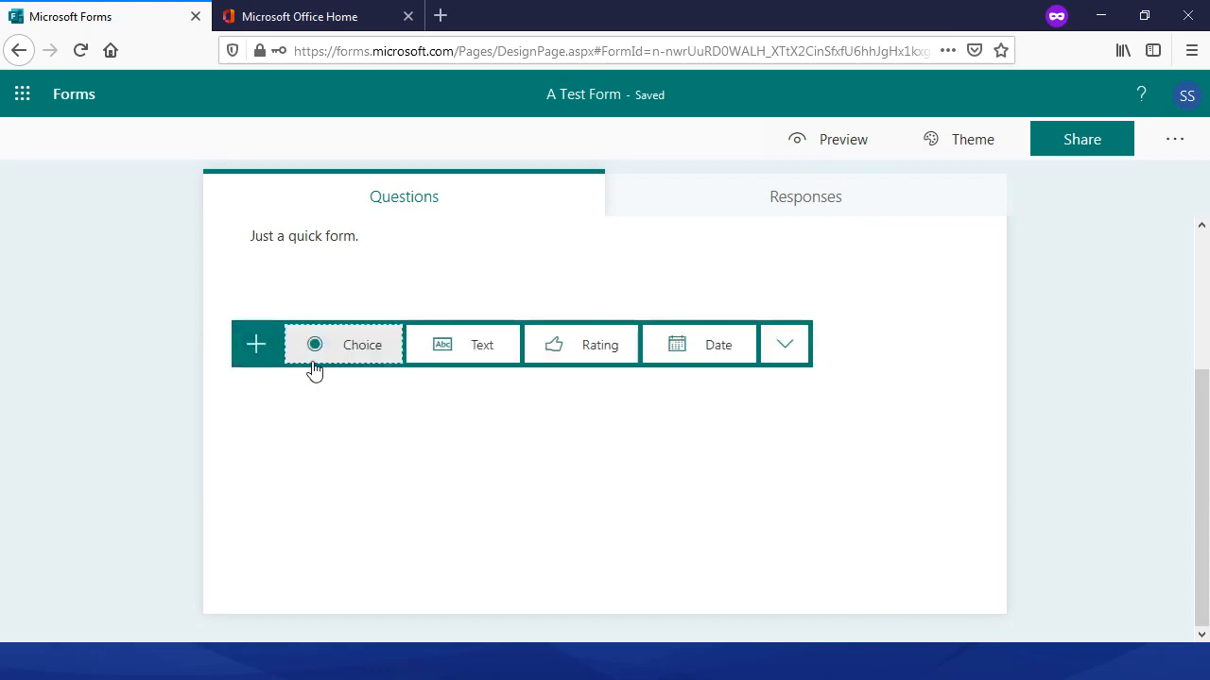
click(458, 352)
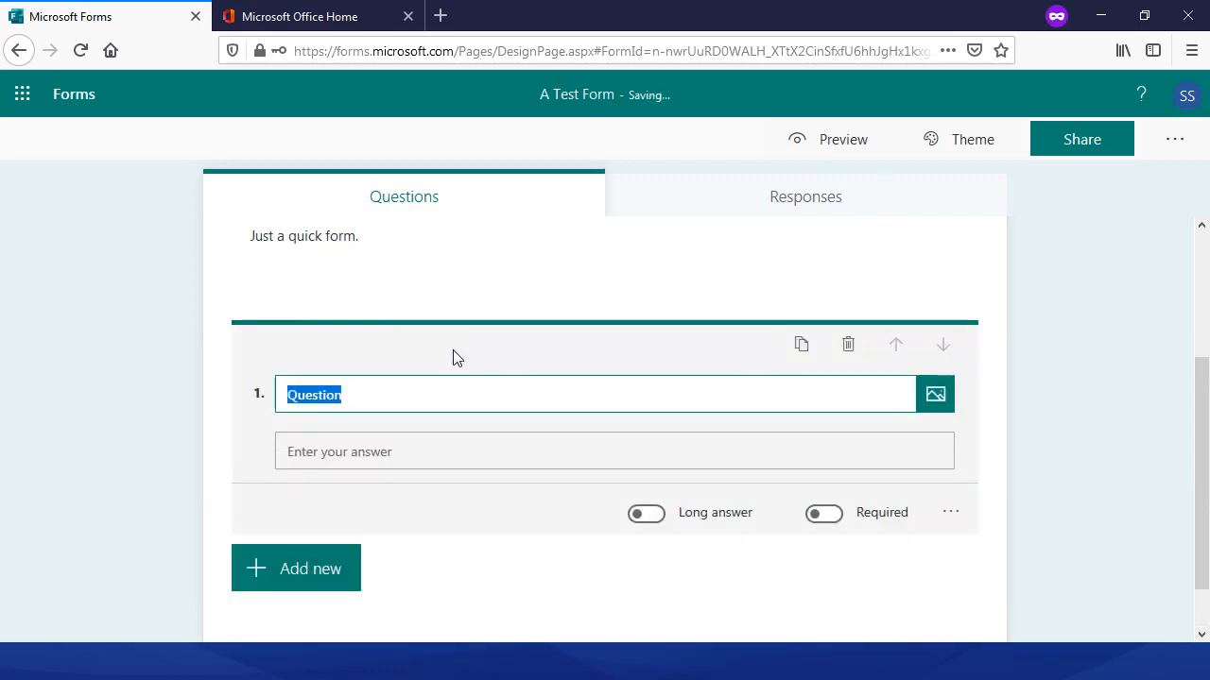
text(What is your name)
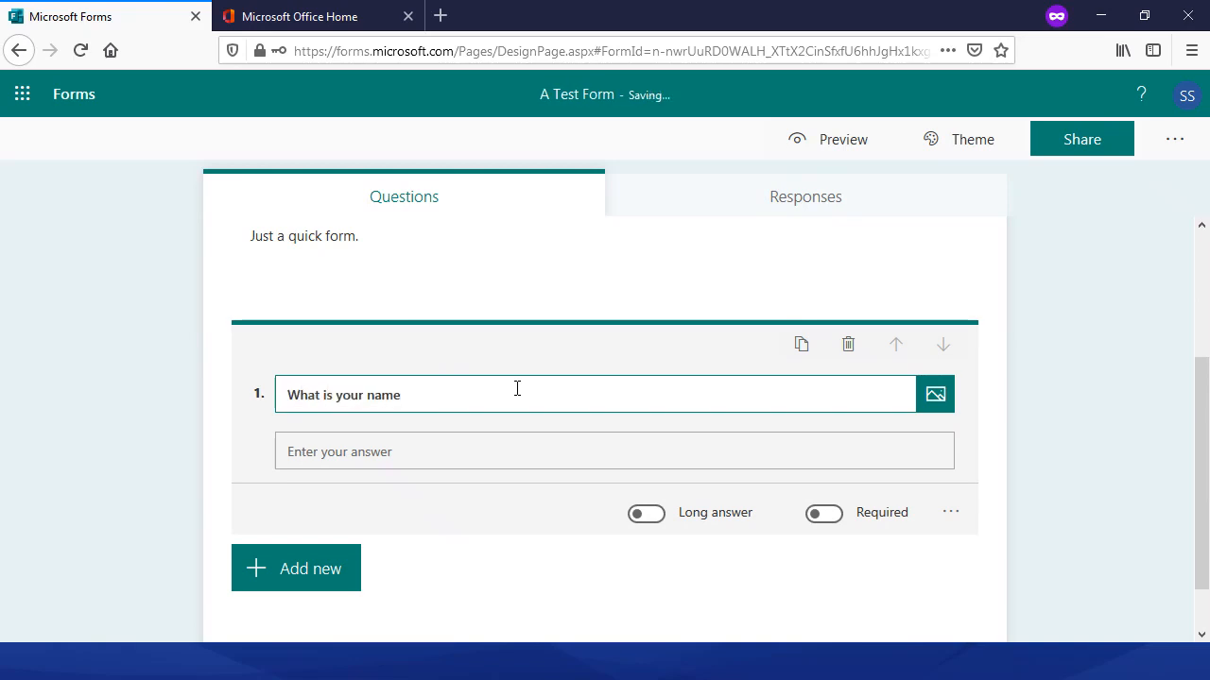
text(?)
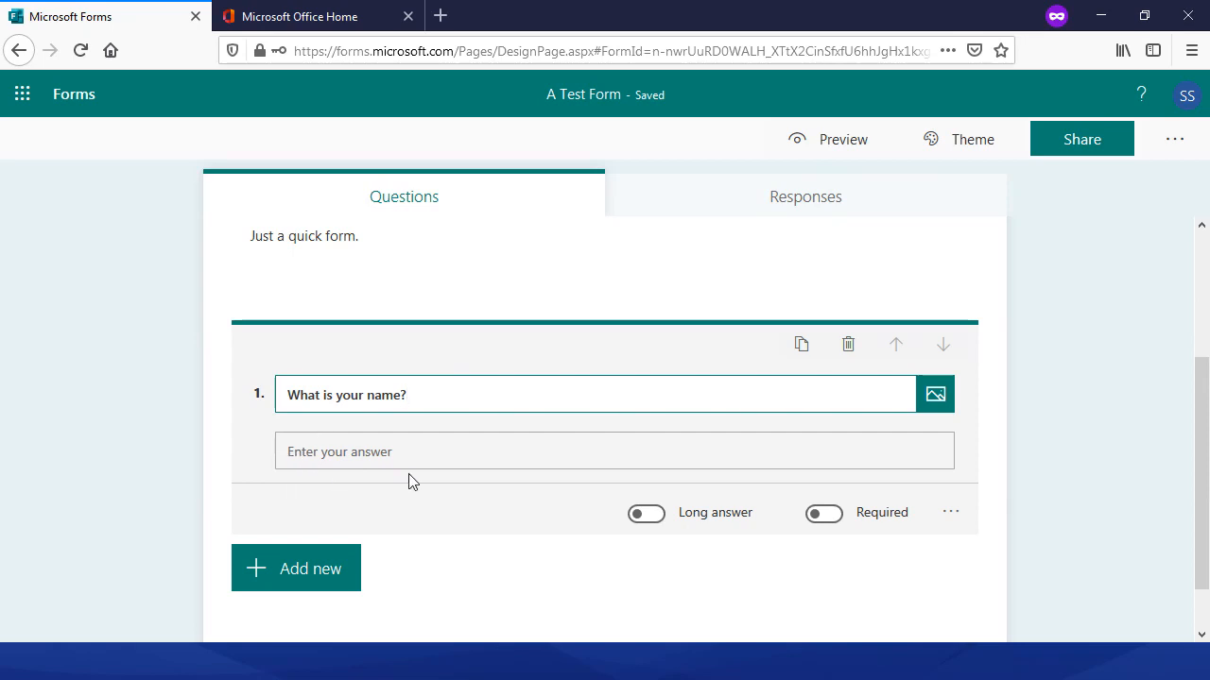
- Try the long answer option on the name question, turn it back off, and make the question required
click(646, 515)
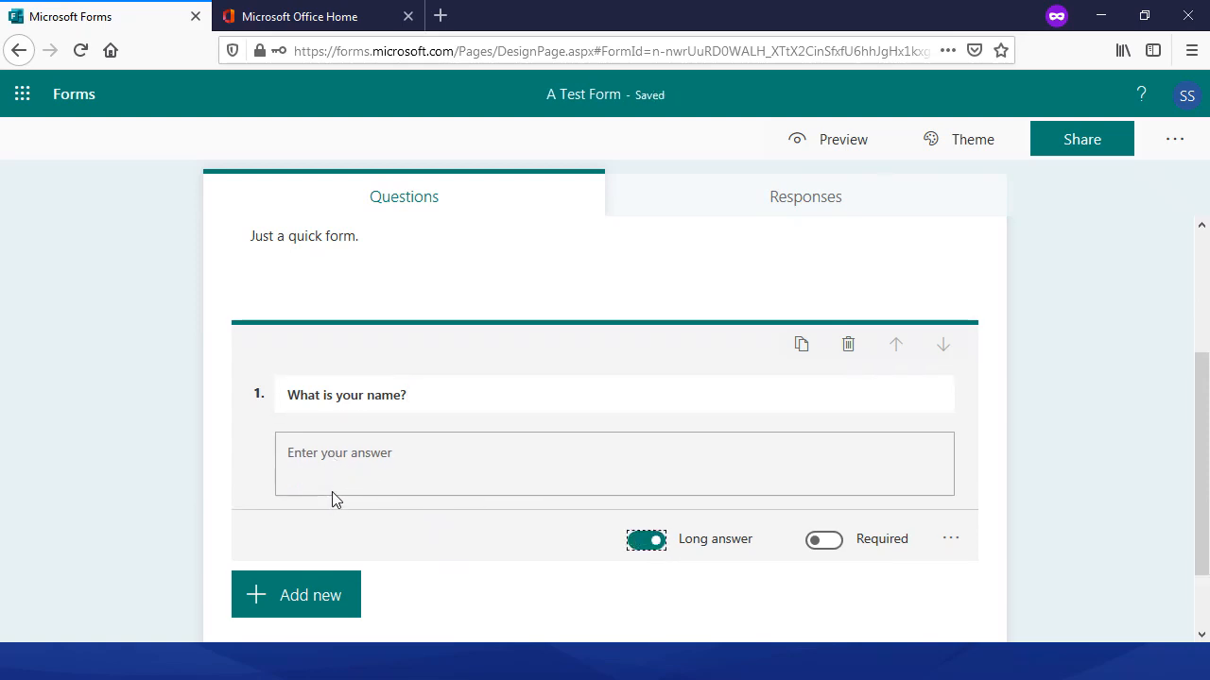
click(645, 546)
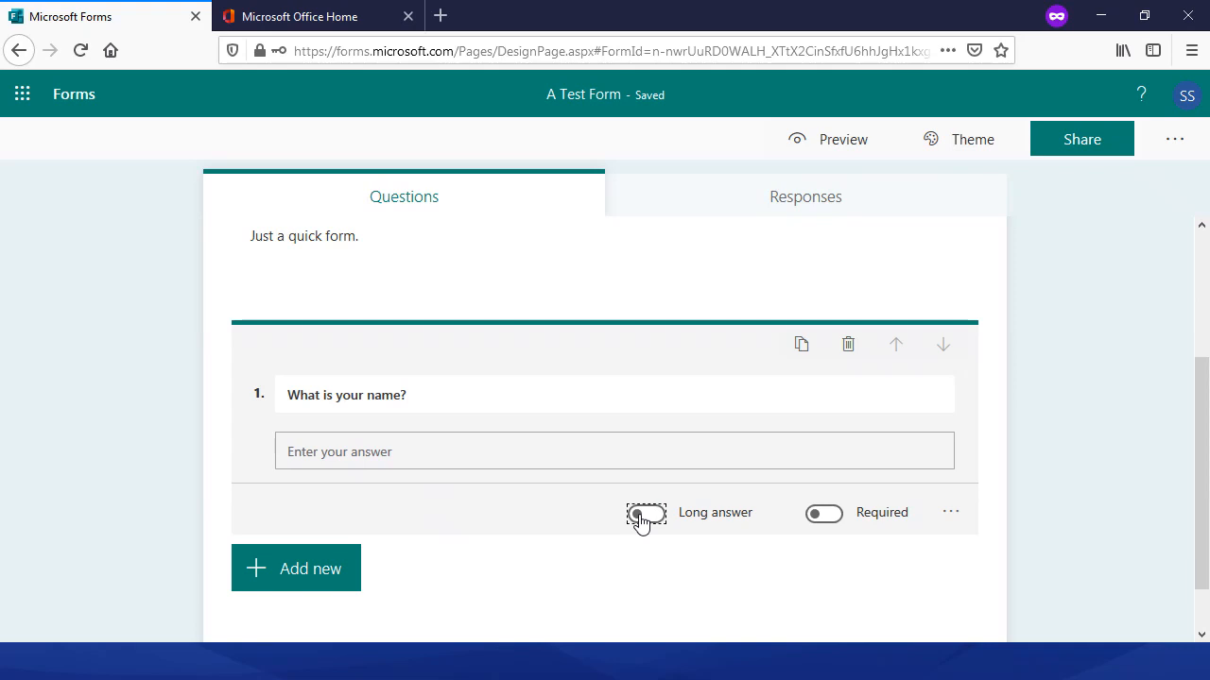
click(831, 524)
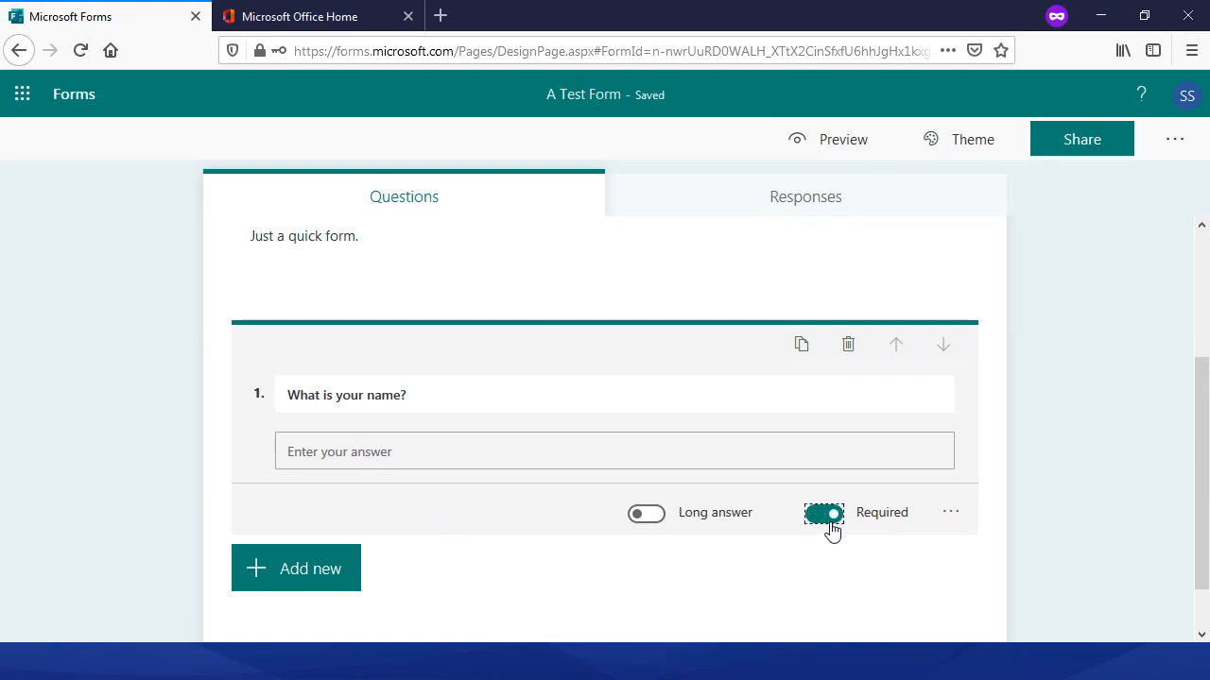
- Add a subtitle field to the name question and remove it again
click(950, 515)
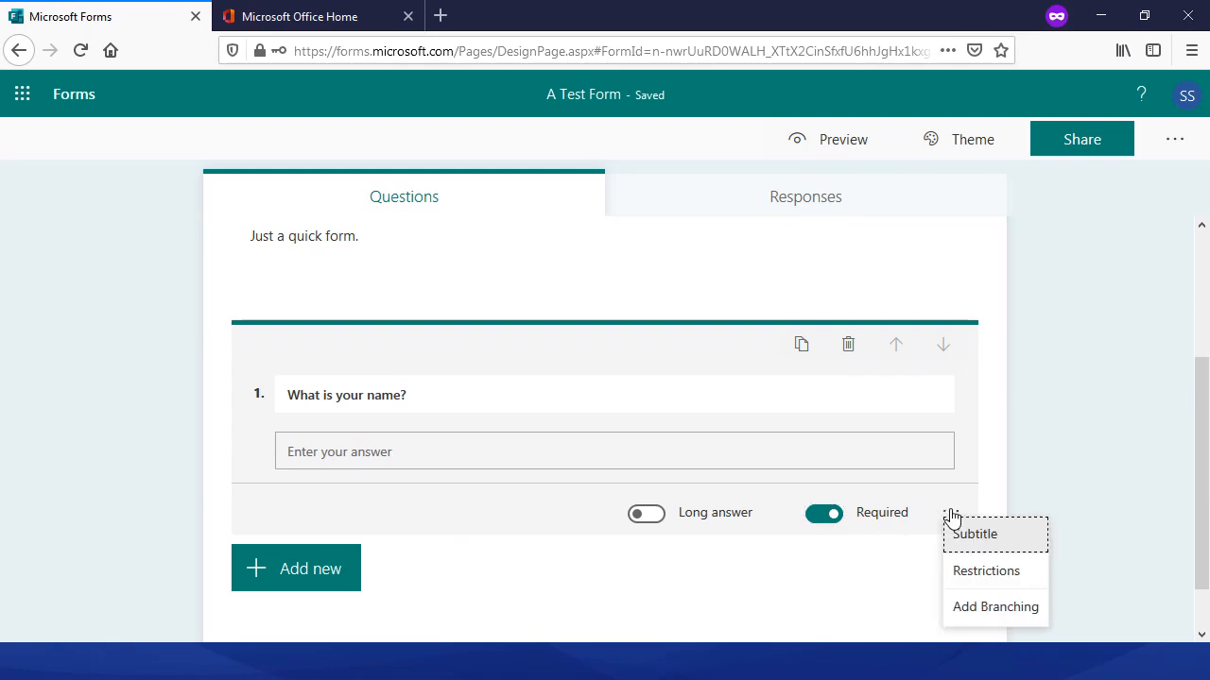
click(994, 535)
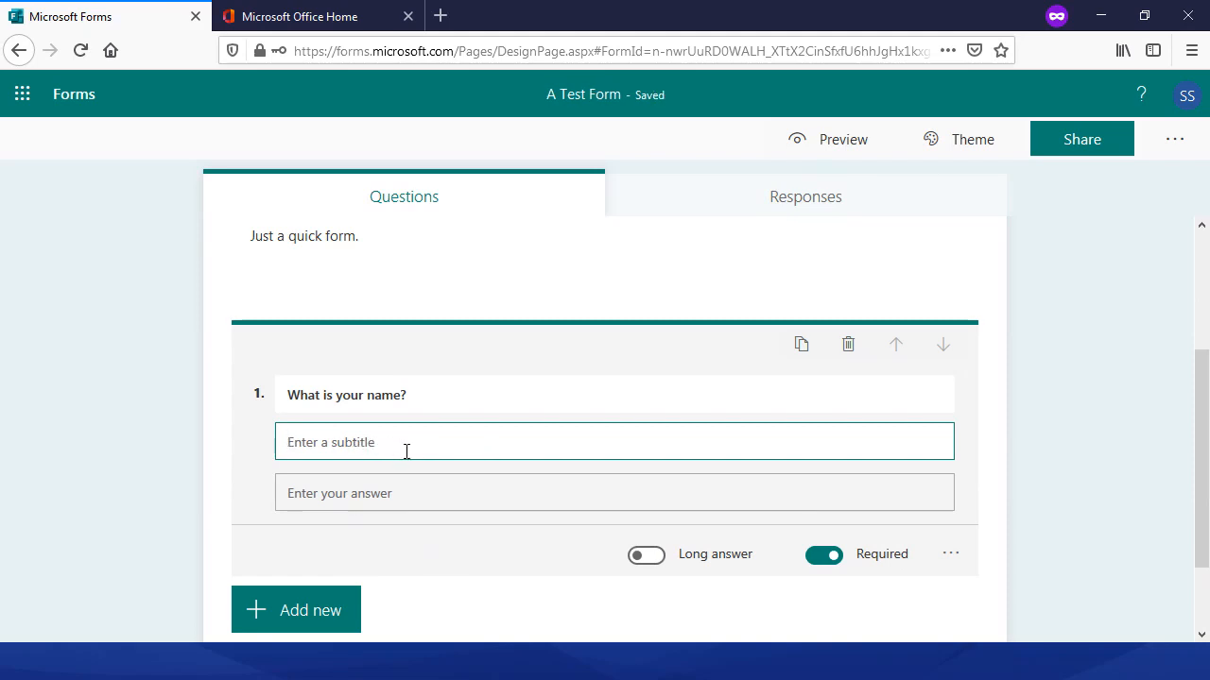
click(950, 554)
click(1003, 542)
- Add an answer restriction to the name question, look through its condition options, and remove the restriction
click(951, 515)
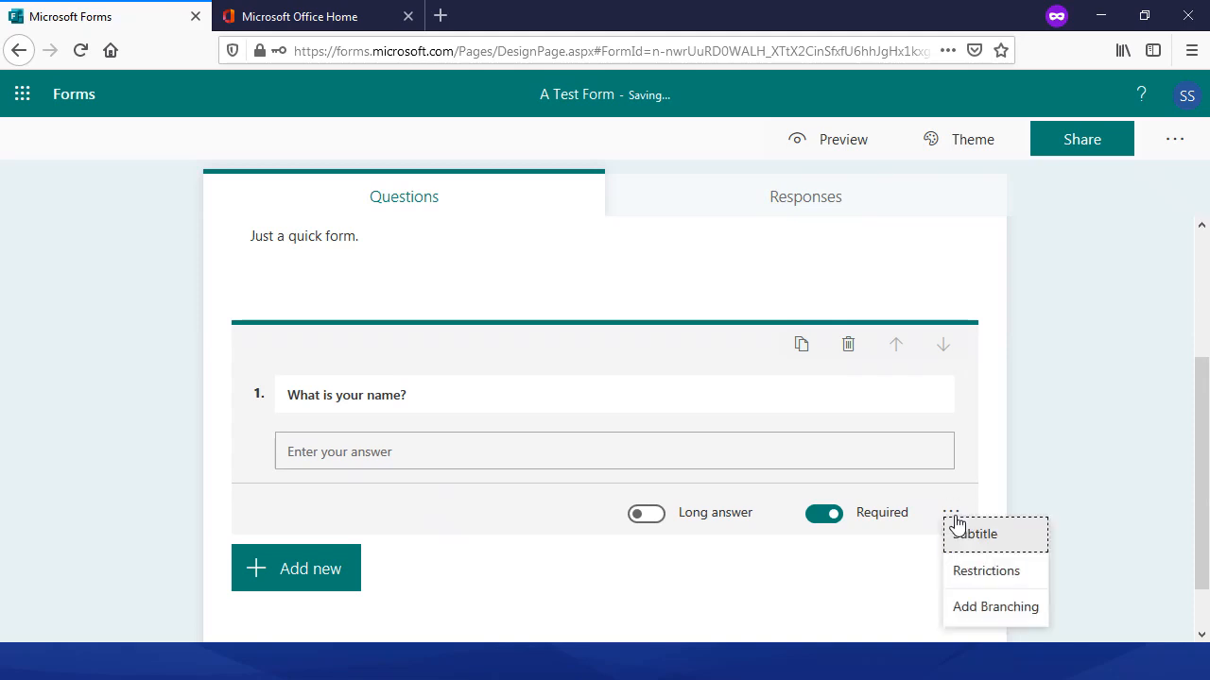
click(967, 575)
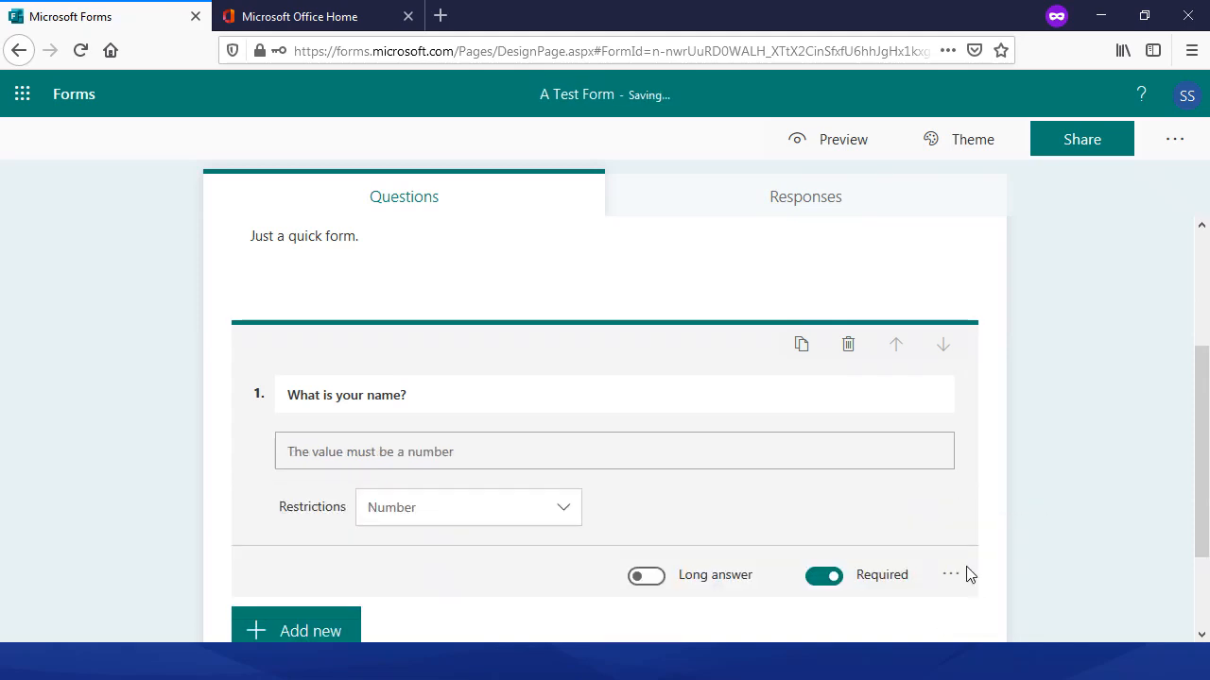
click(466, 522)
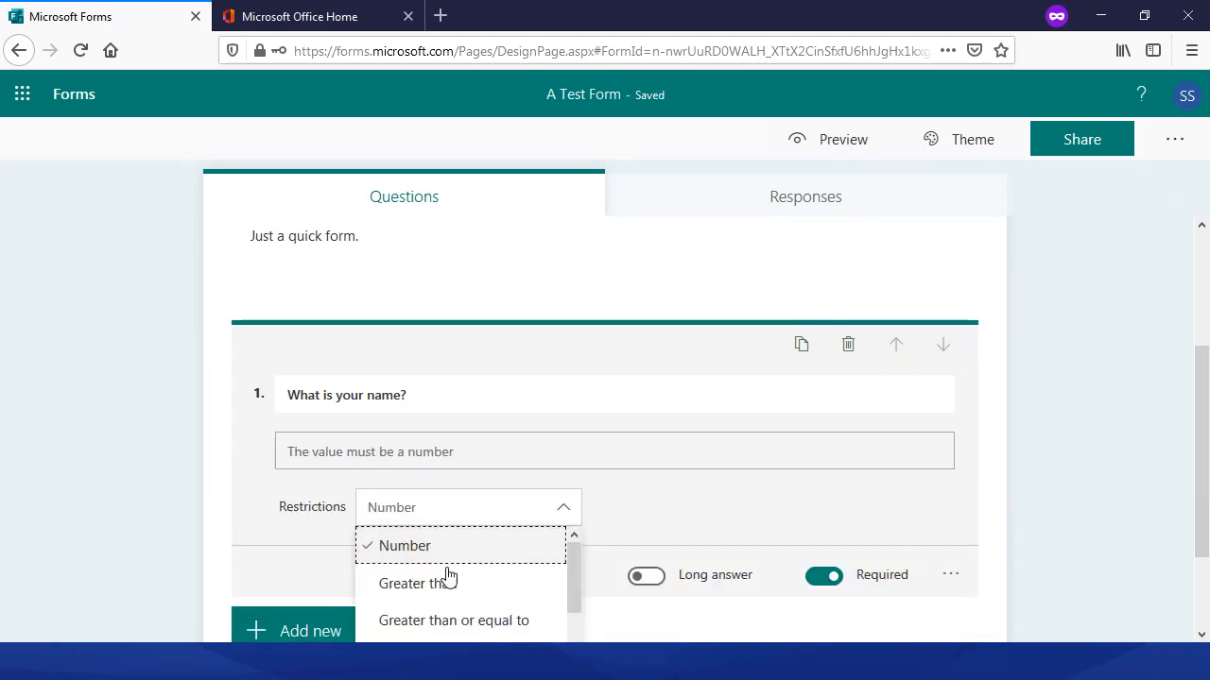
scroll(558, 507, down, 2)
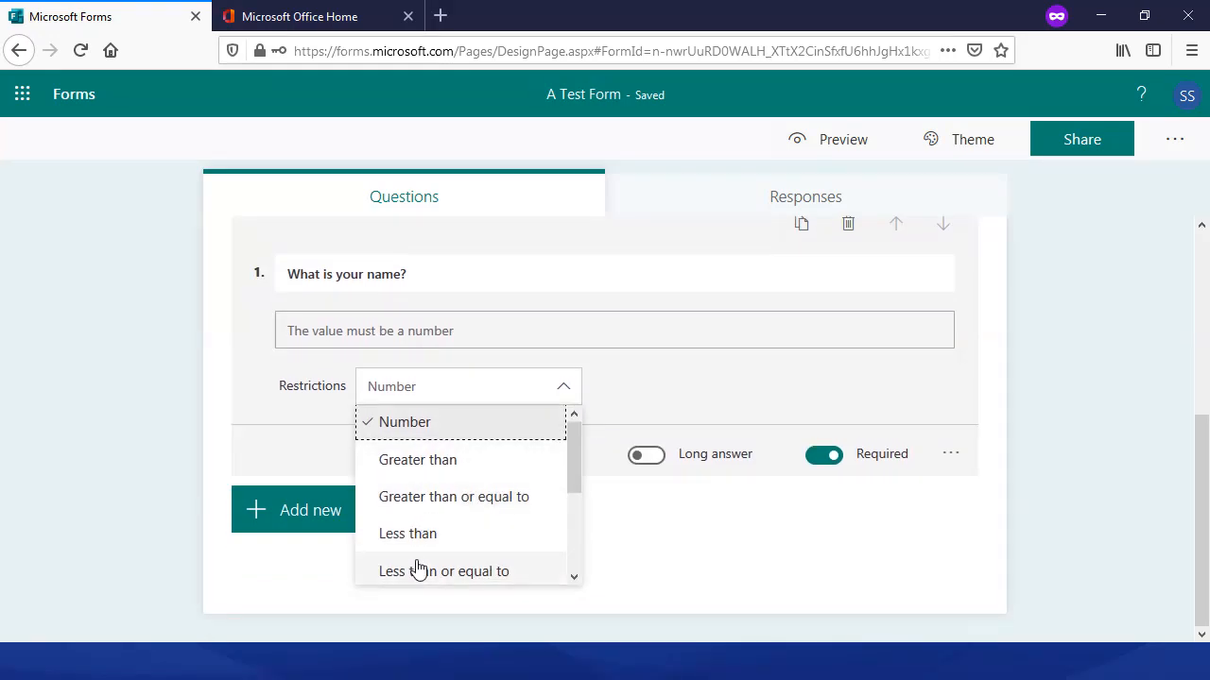
scroll(426, 532, down, 1)
scroll(438, 558, down, 1)
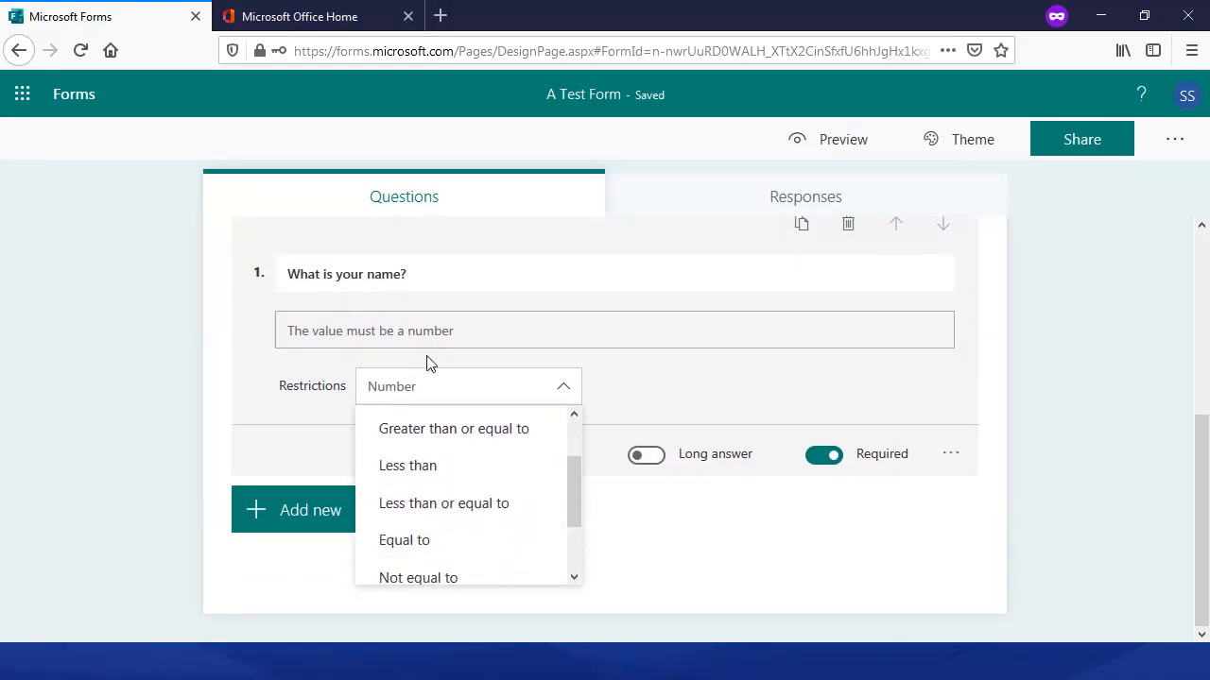
click(466, 387)
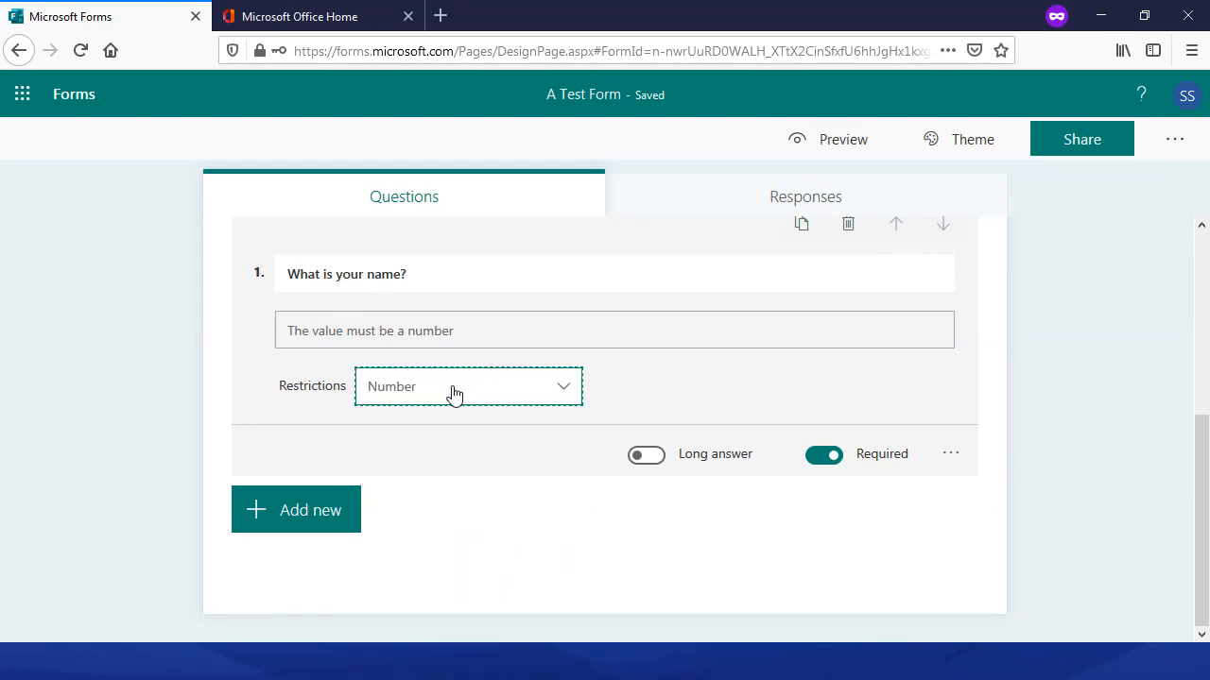
click(454, 392)
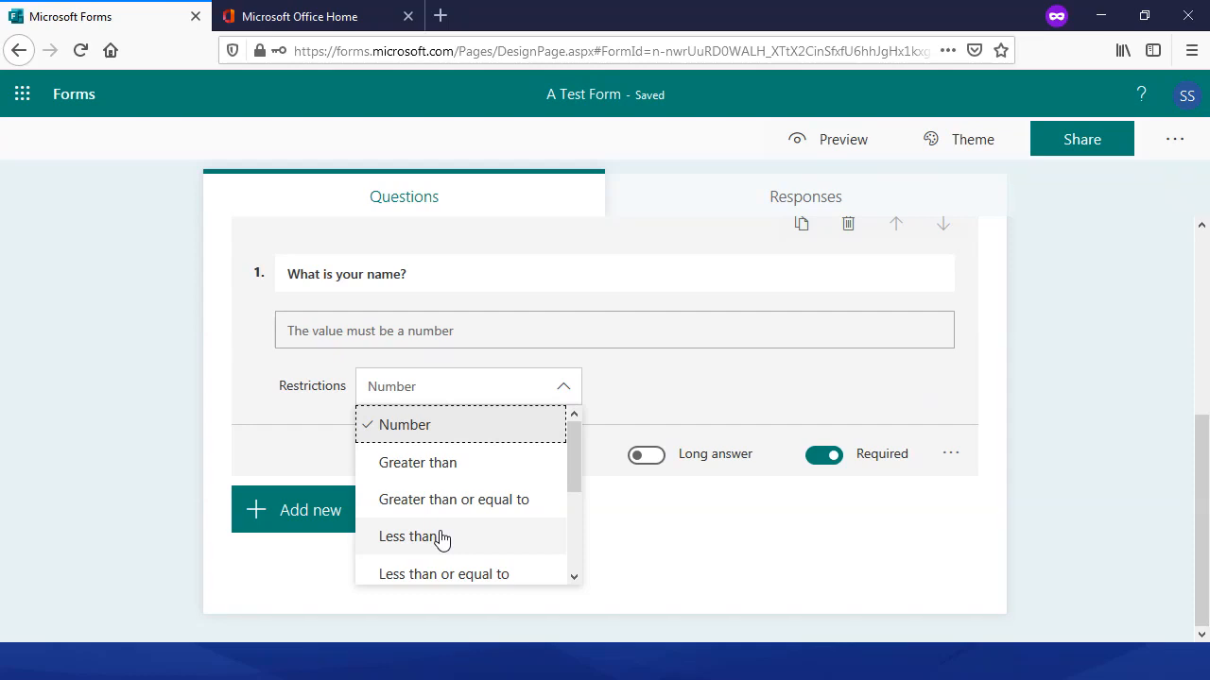
click(940, 499)
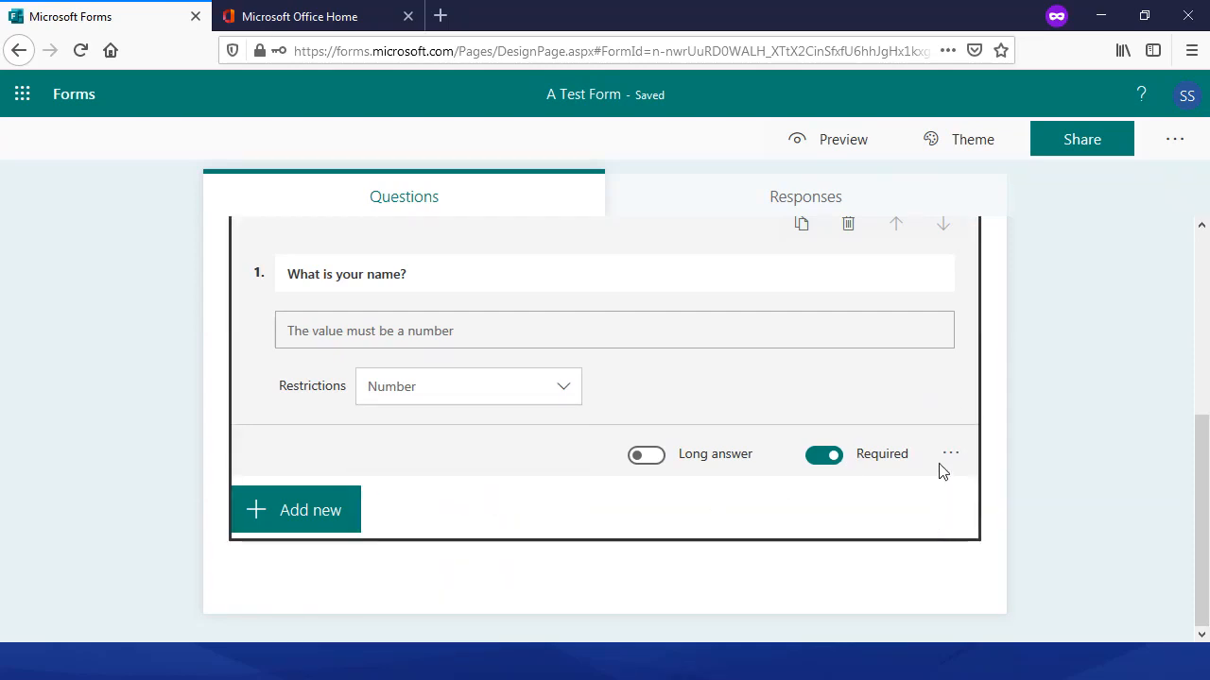
click(951, 455)
click(963, 512)
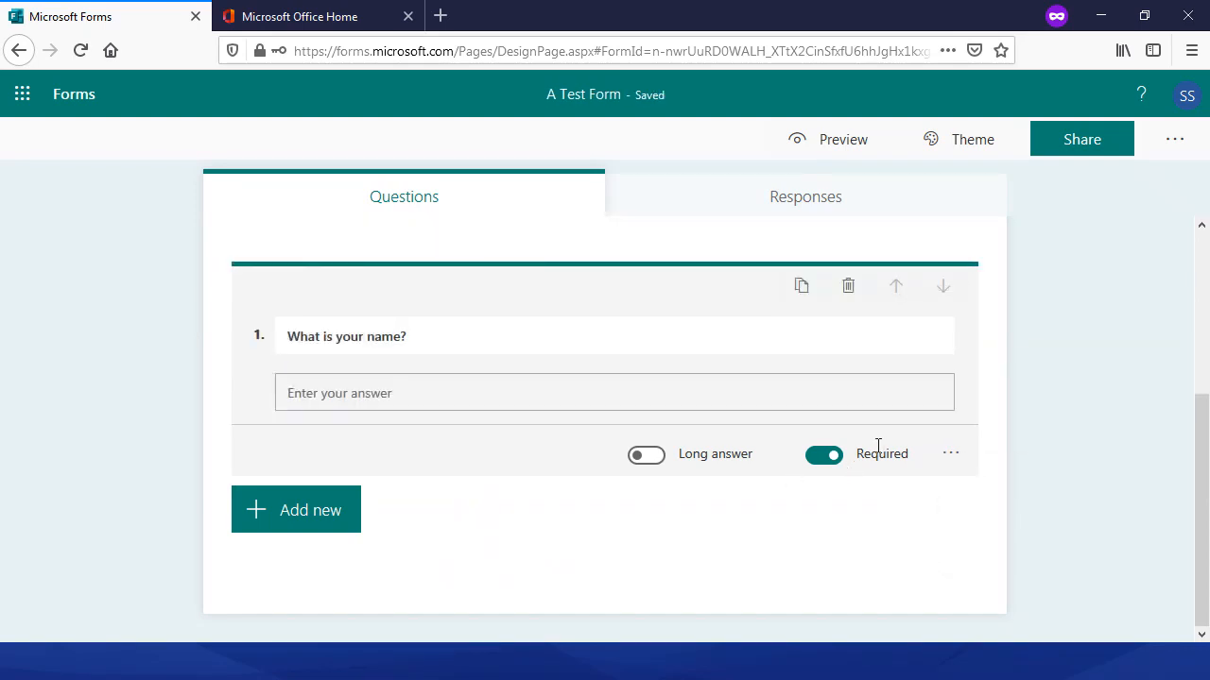
- View the branching option among the name question's additional settings without applying it
click(950, 455)
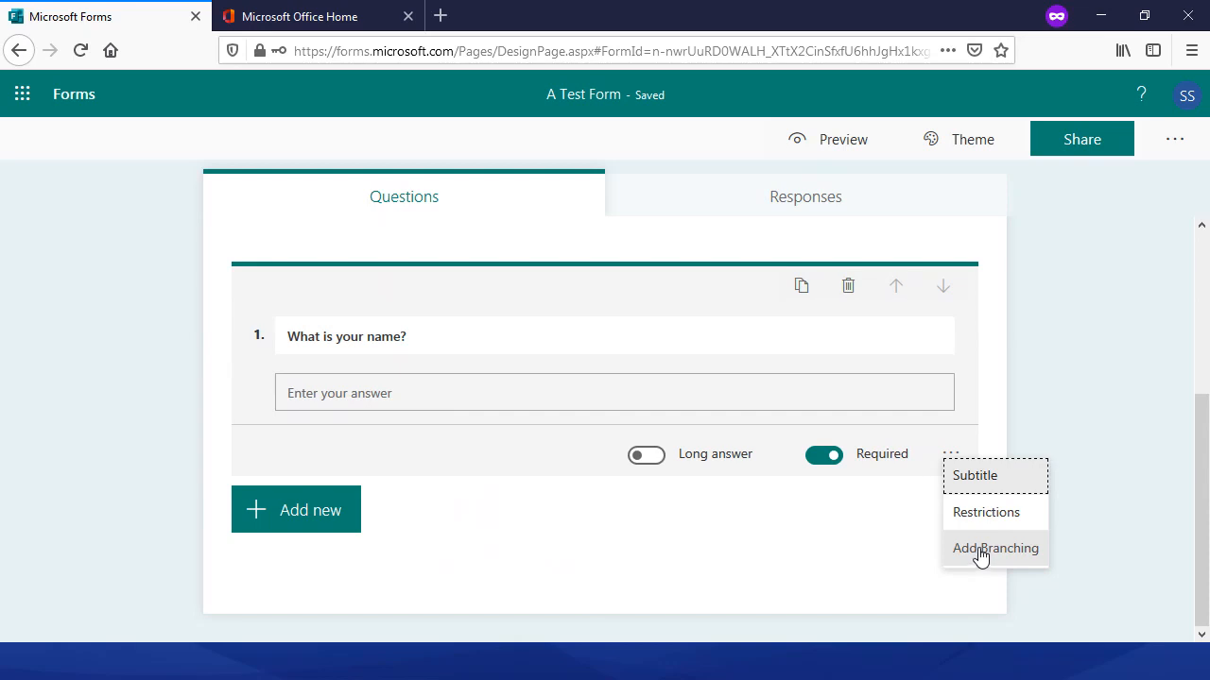
click(633, 546)
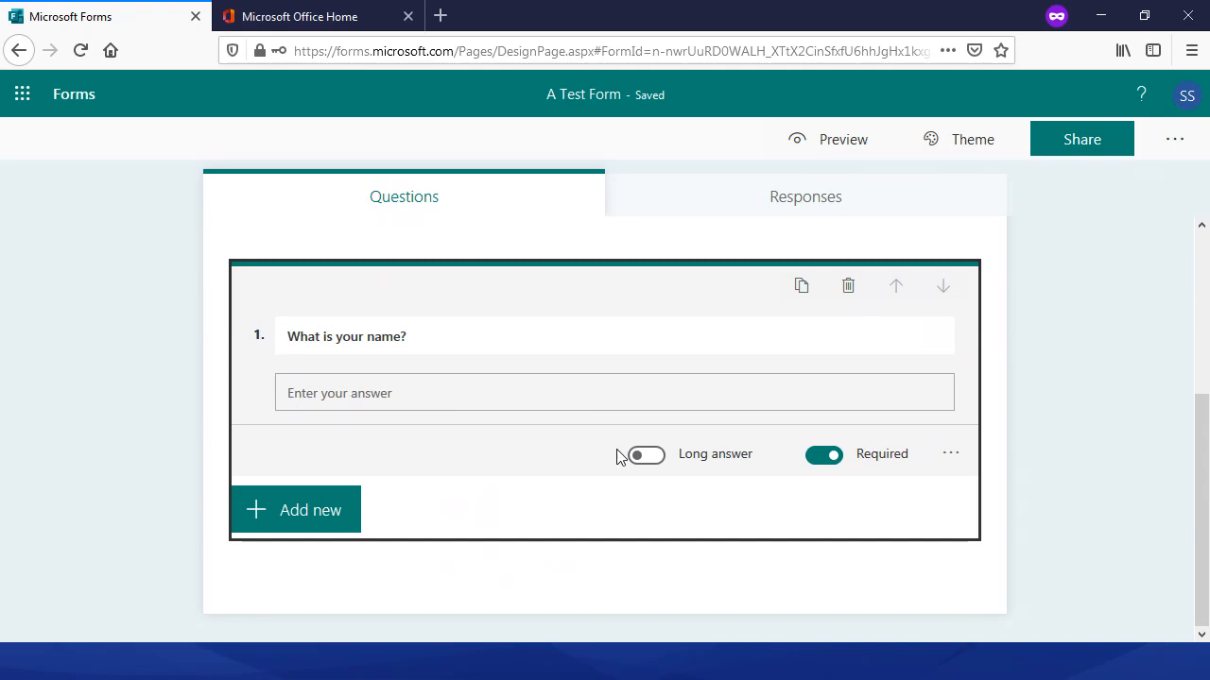
click(473, 574)
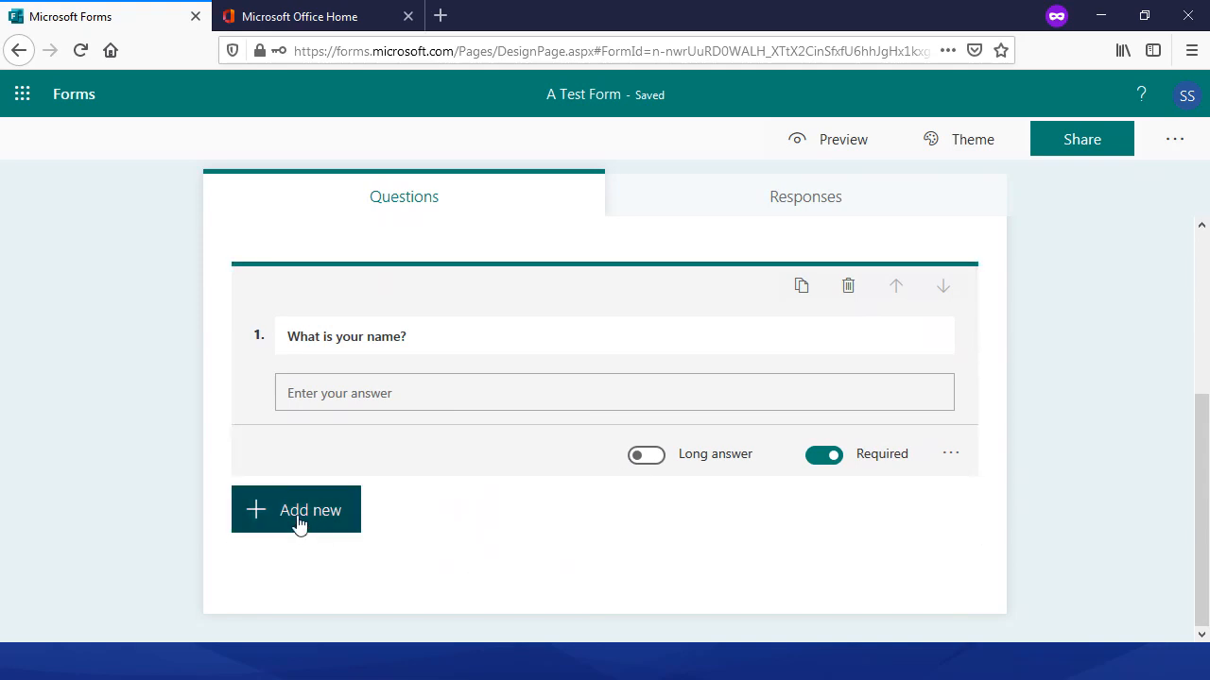
- Review the suggested question ideas and add "What is your Email address?" to the form
click(299, 525)
scroll(90, 385, down, 3)
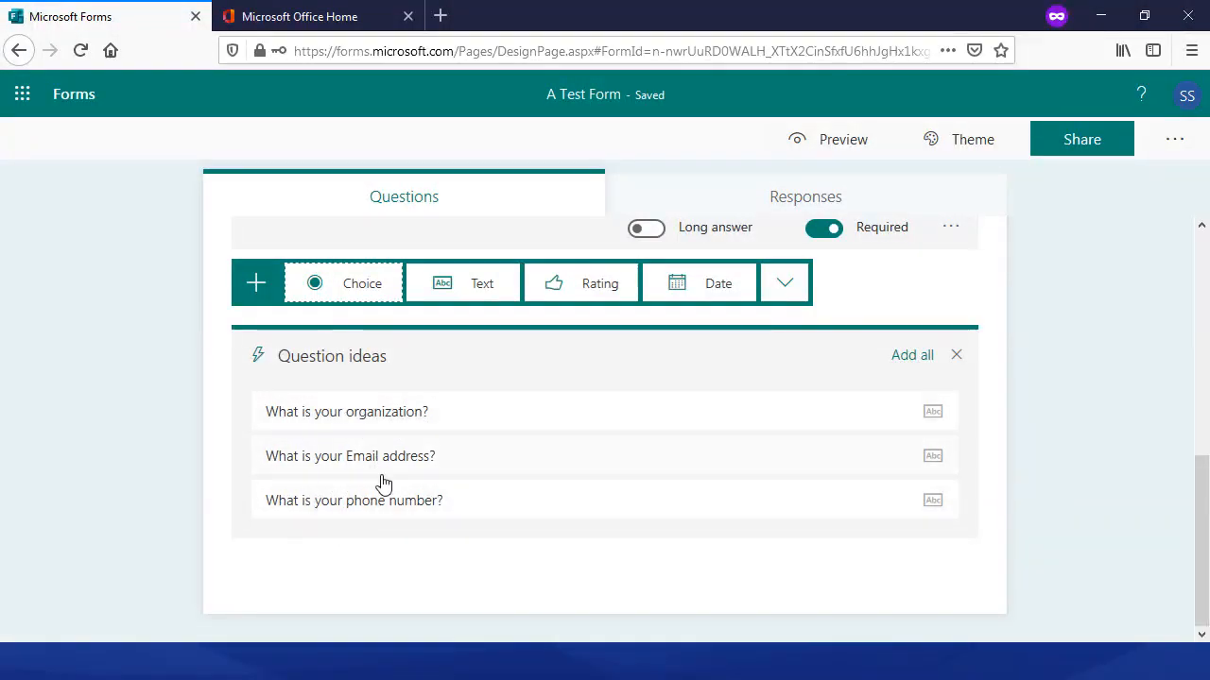
scroll(179, 354, up, 3)
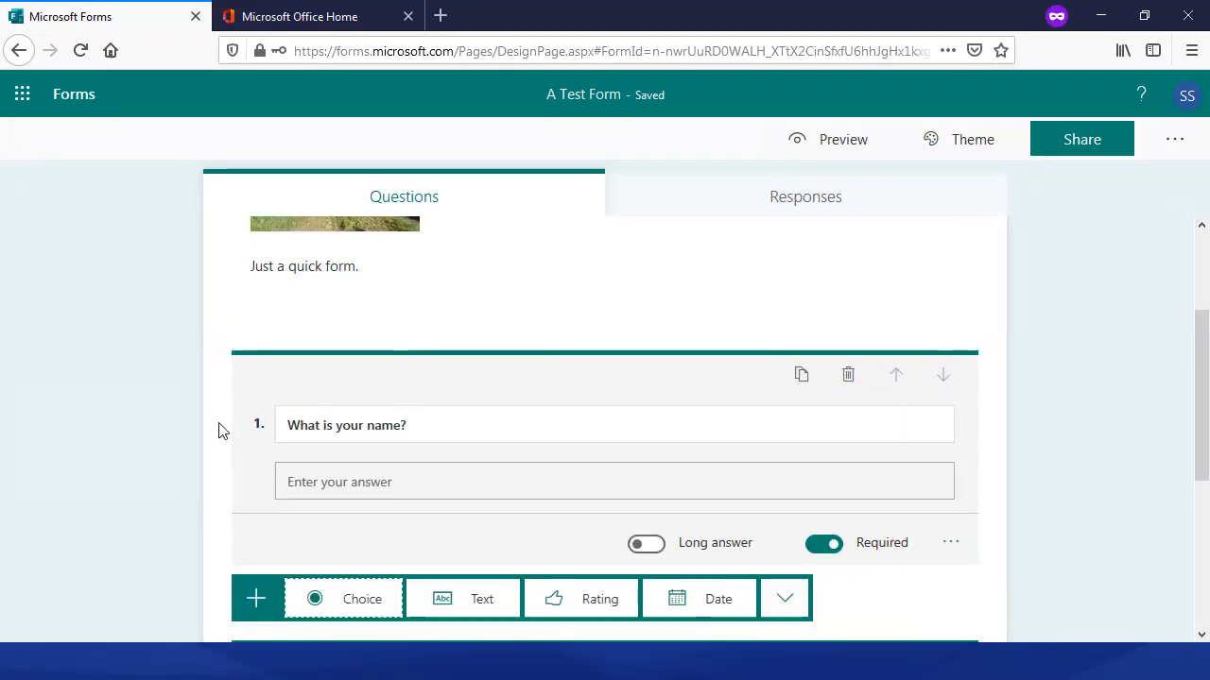
scroll(218, 431, down, 3)
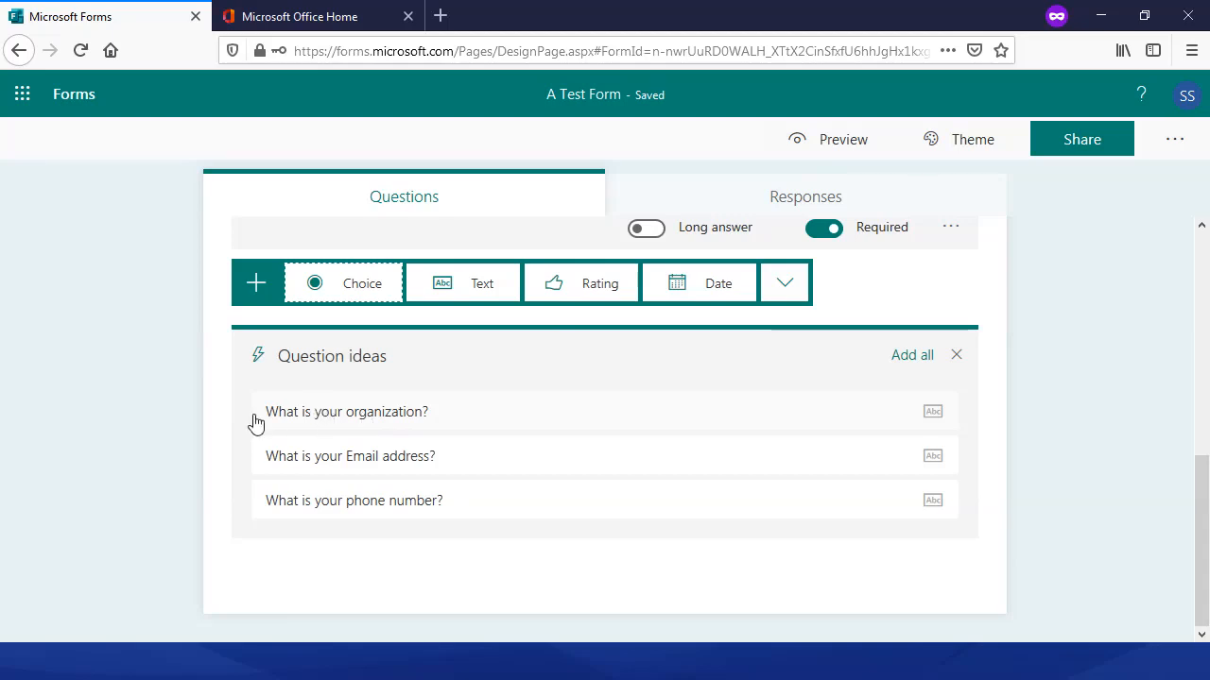
scroll(257, 425, up, 1)
scroll(341, 511, down, 1)
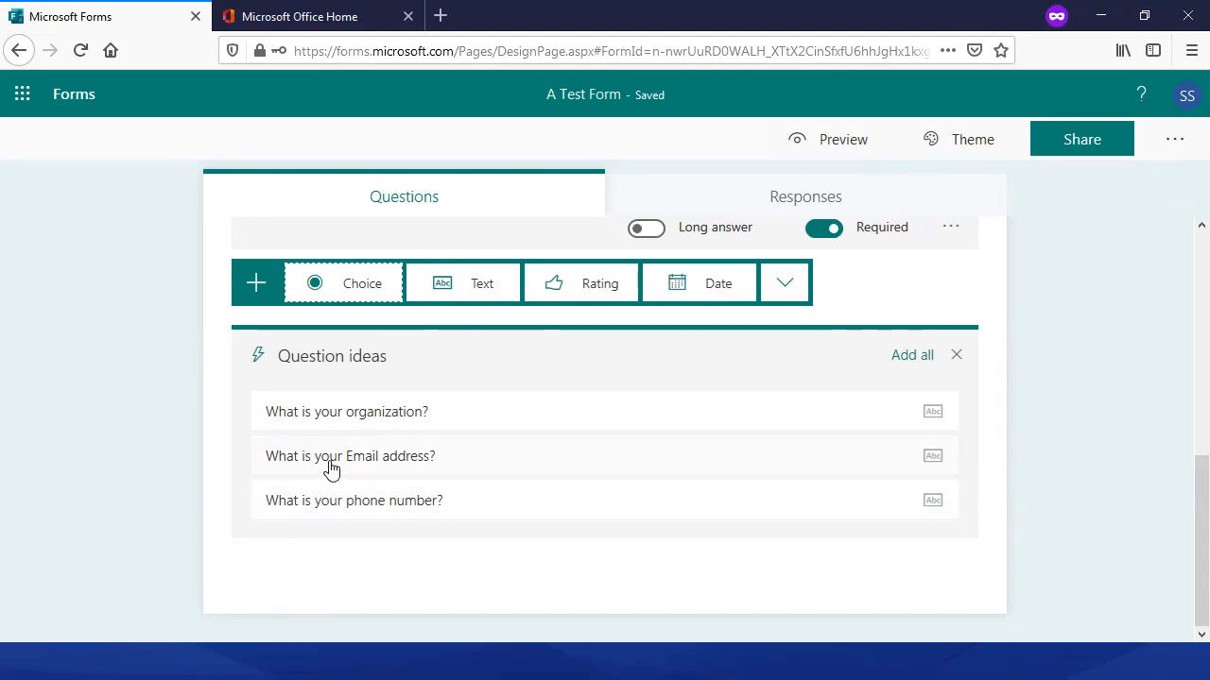
click(330, 465)
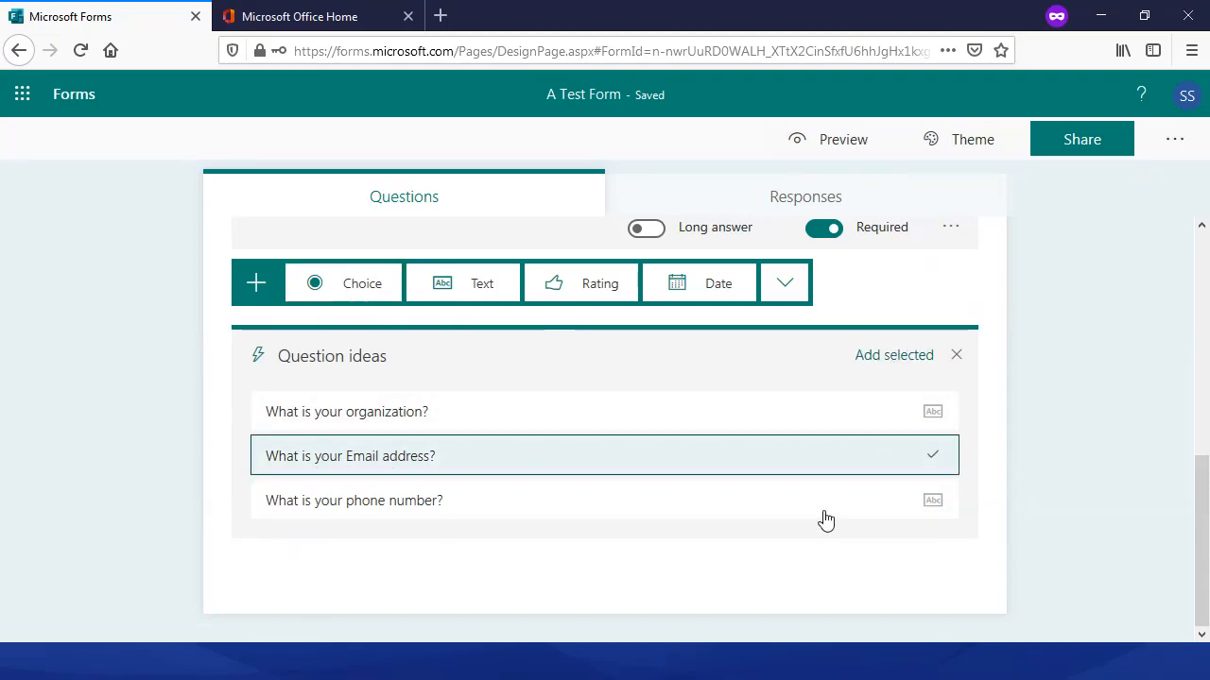
click(894, 355)
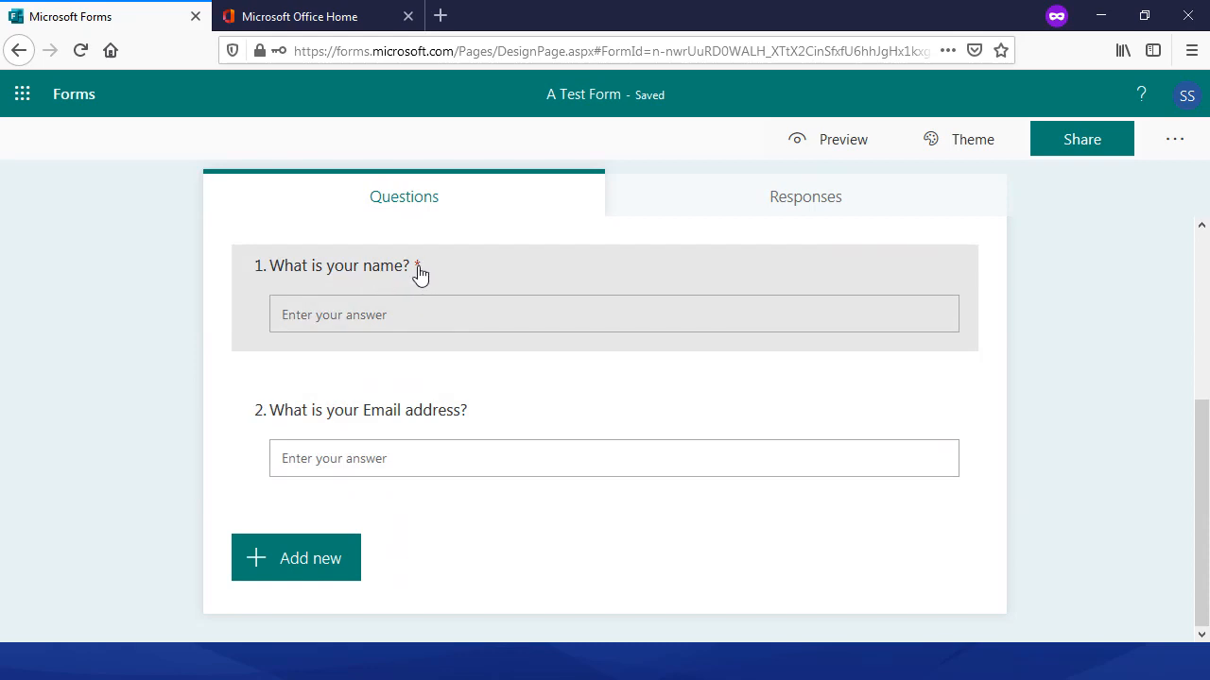
- Dismiss the branching tip on the email address question and make that question required
click(498, 290)
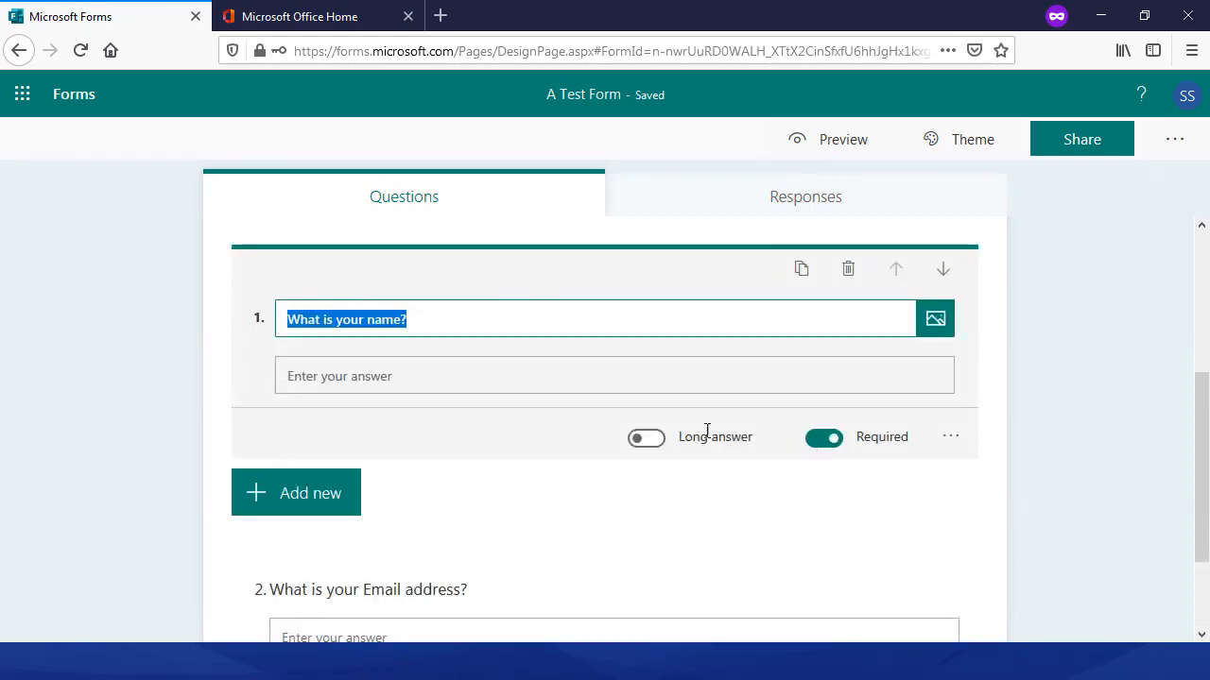
scroll(662, 430, down, 2)
click(494, 484)
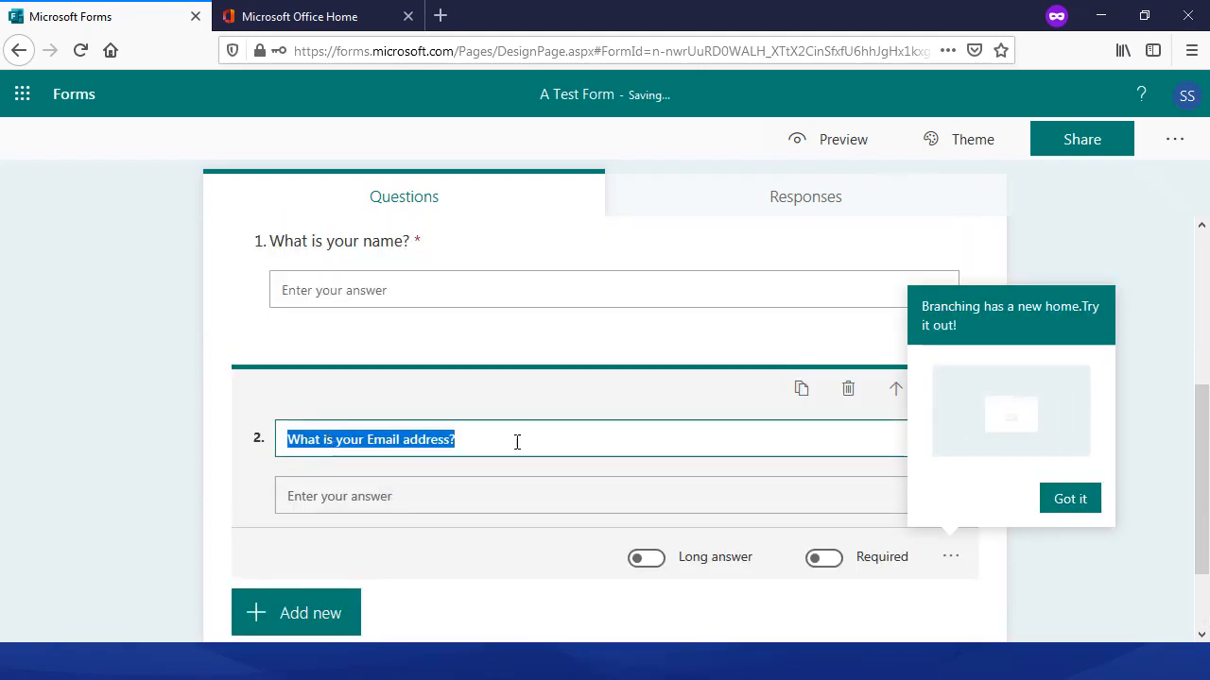
click(1066, 497)
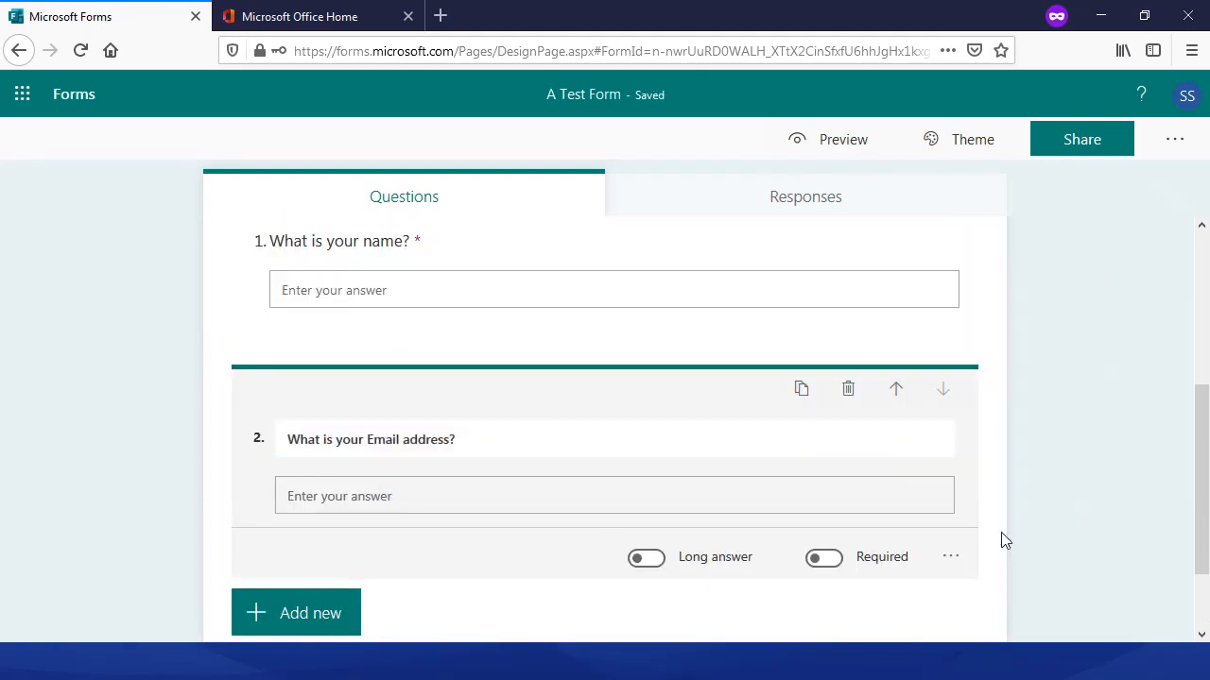
click(824, 559)
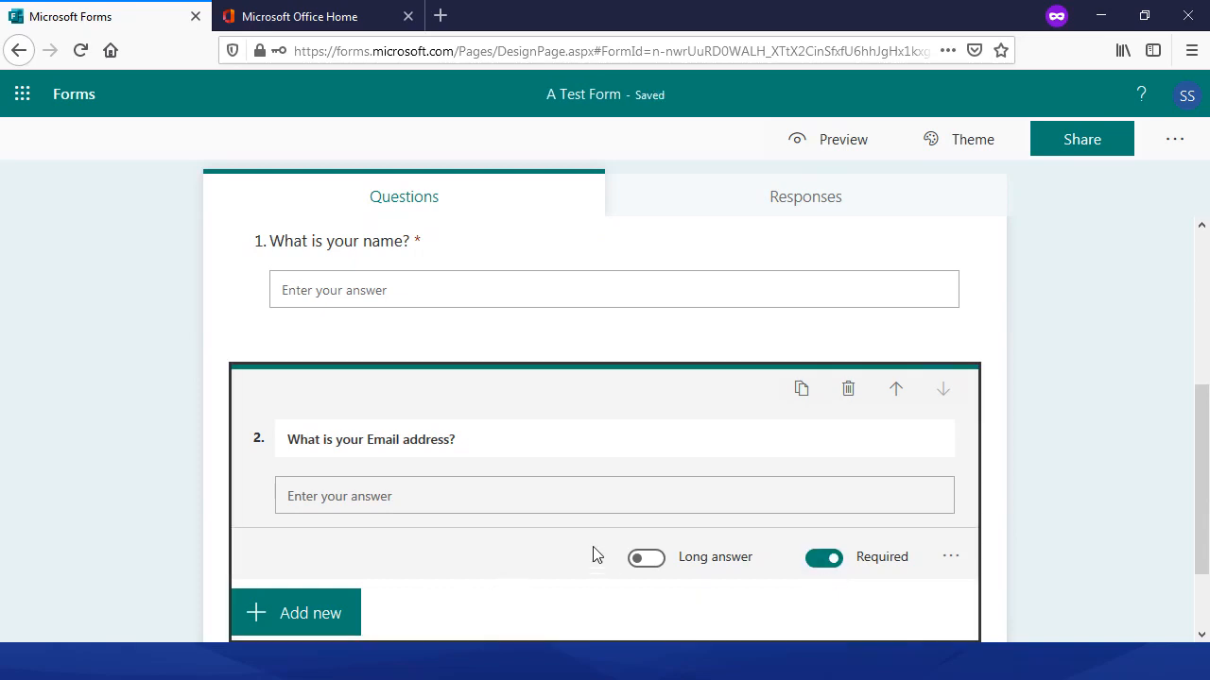
- Add a choice question below the email question and word it "What is your age range?"
scroll(510, 529, down, 2)
click(289, 513)
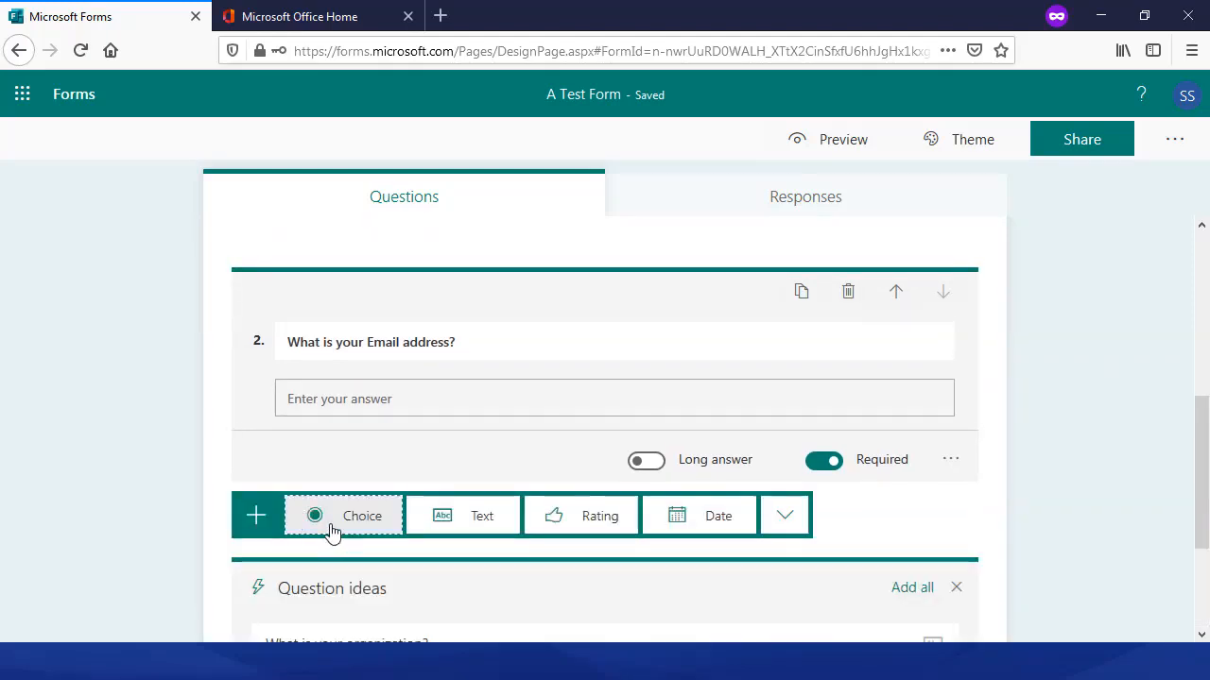
scroll(413, 521, down, 4)
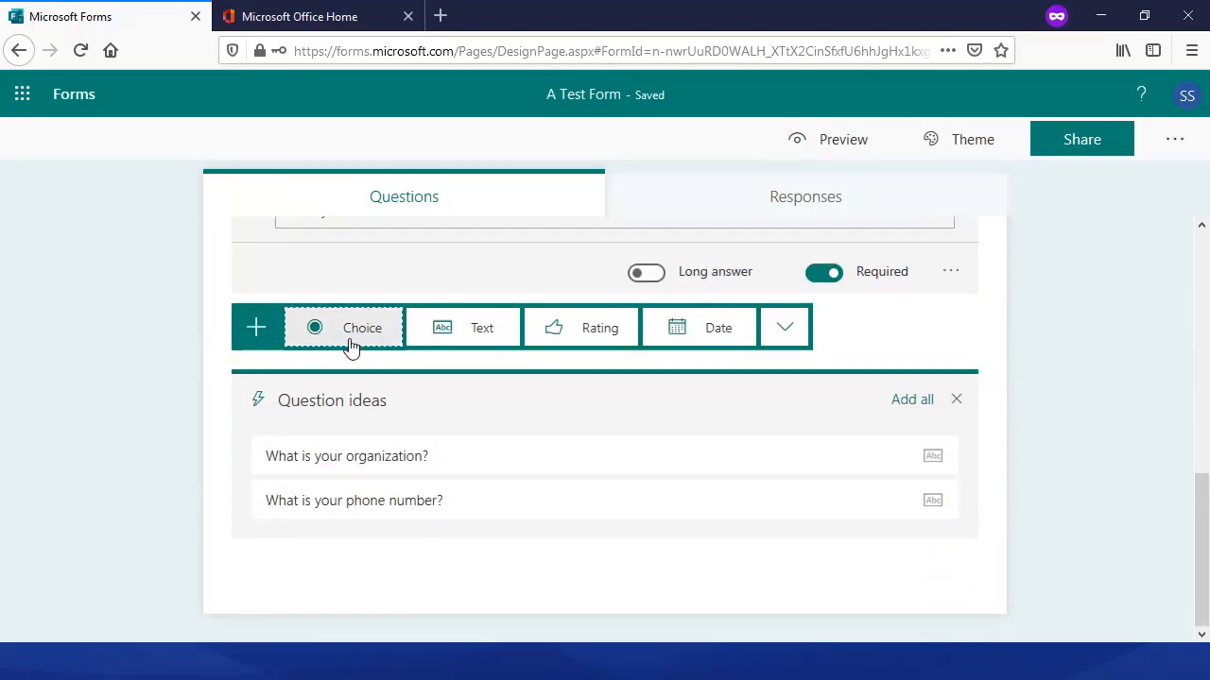
click(352, 331)
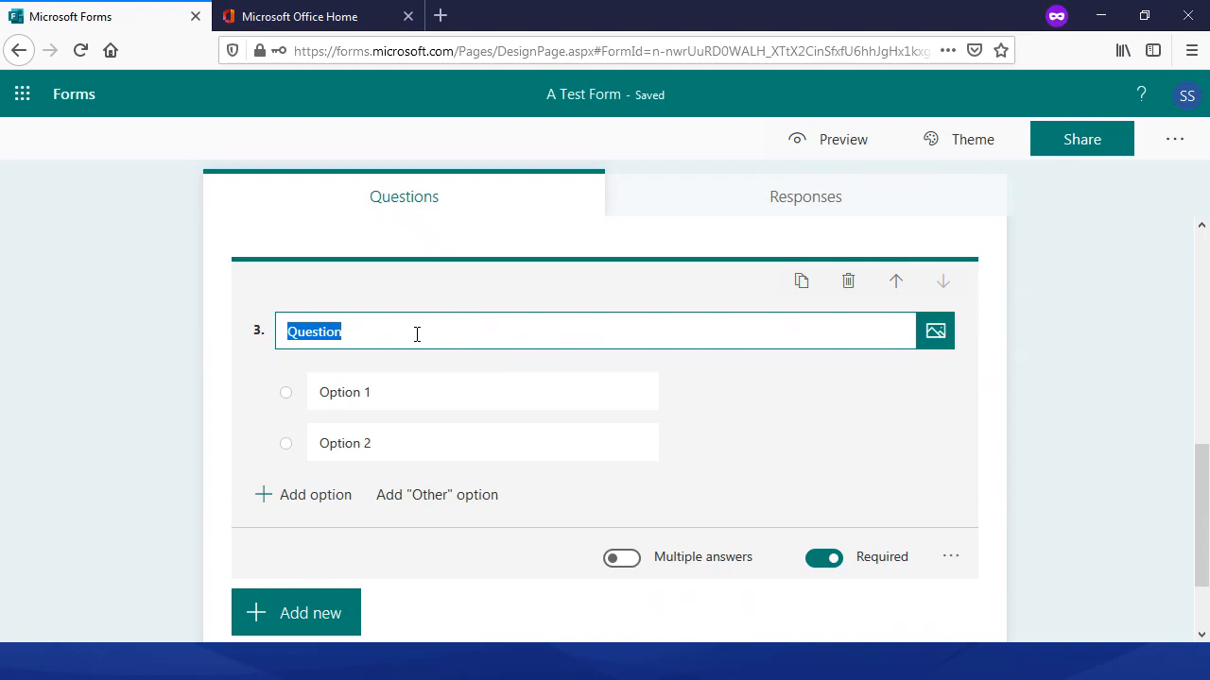
text(What is)
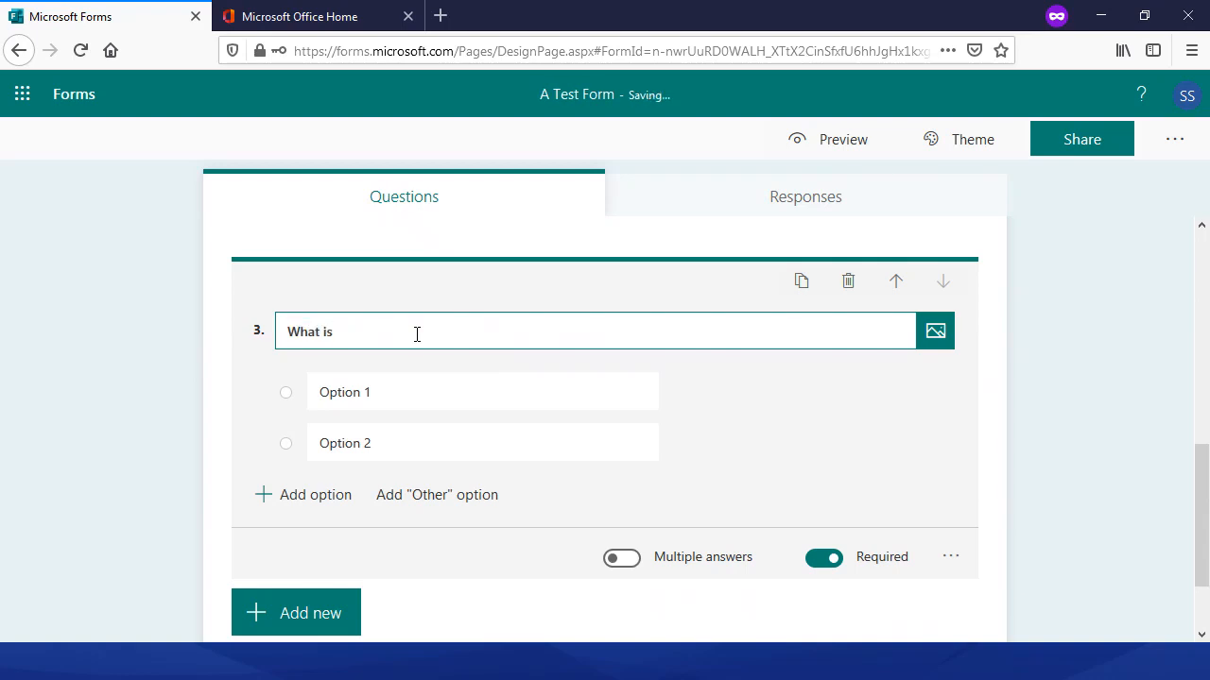
text( your age range?)
- Give the age range question four answer options: "0 - 16", "17 - 25", "26 - 40" and "40+"
click(372, 394)
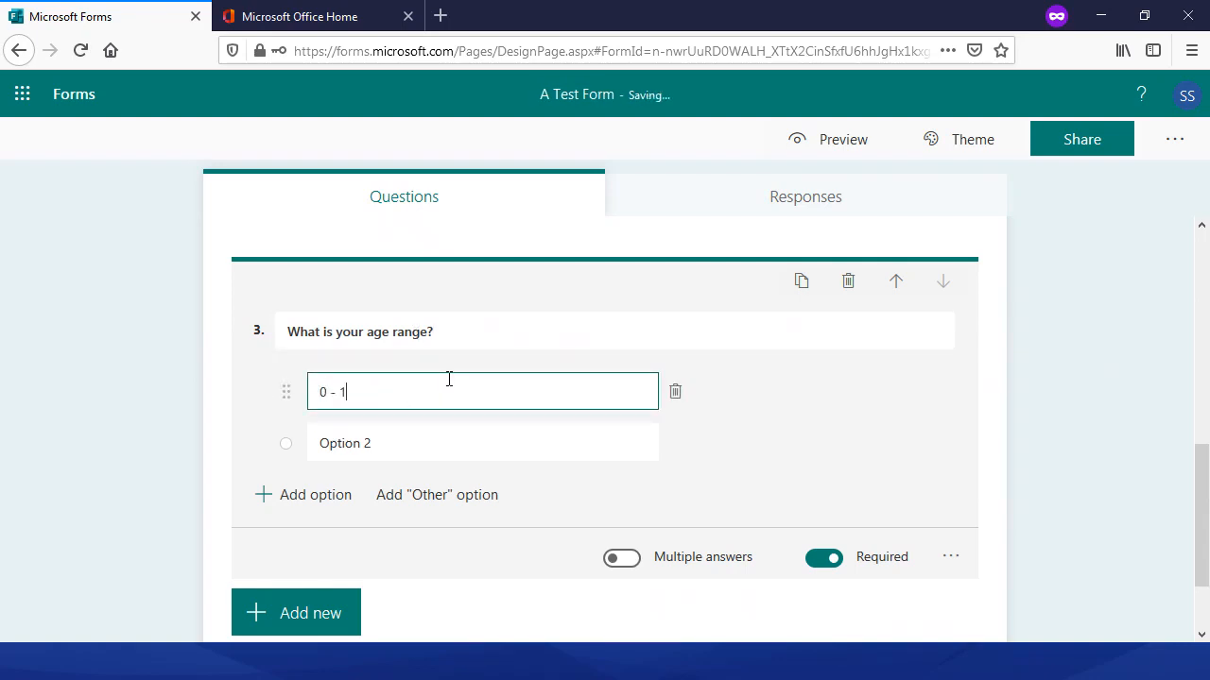
click(415, 446)
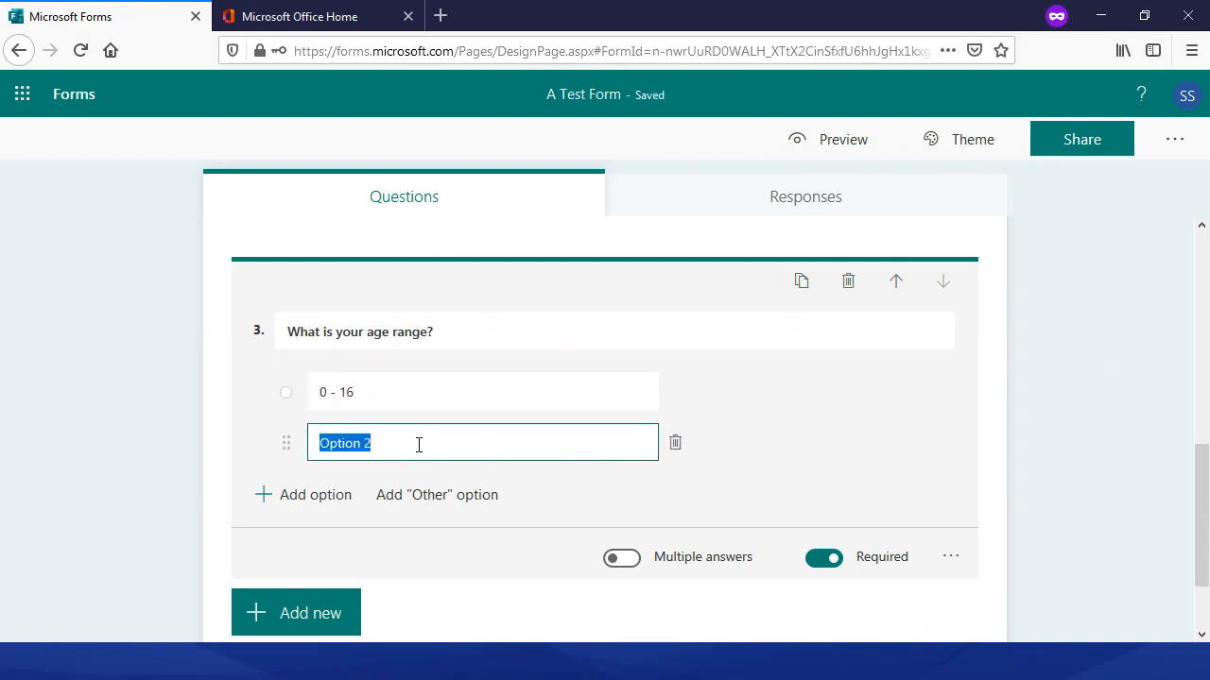
text(17 - 25)
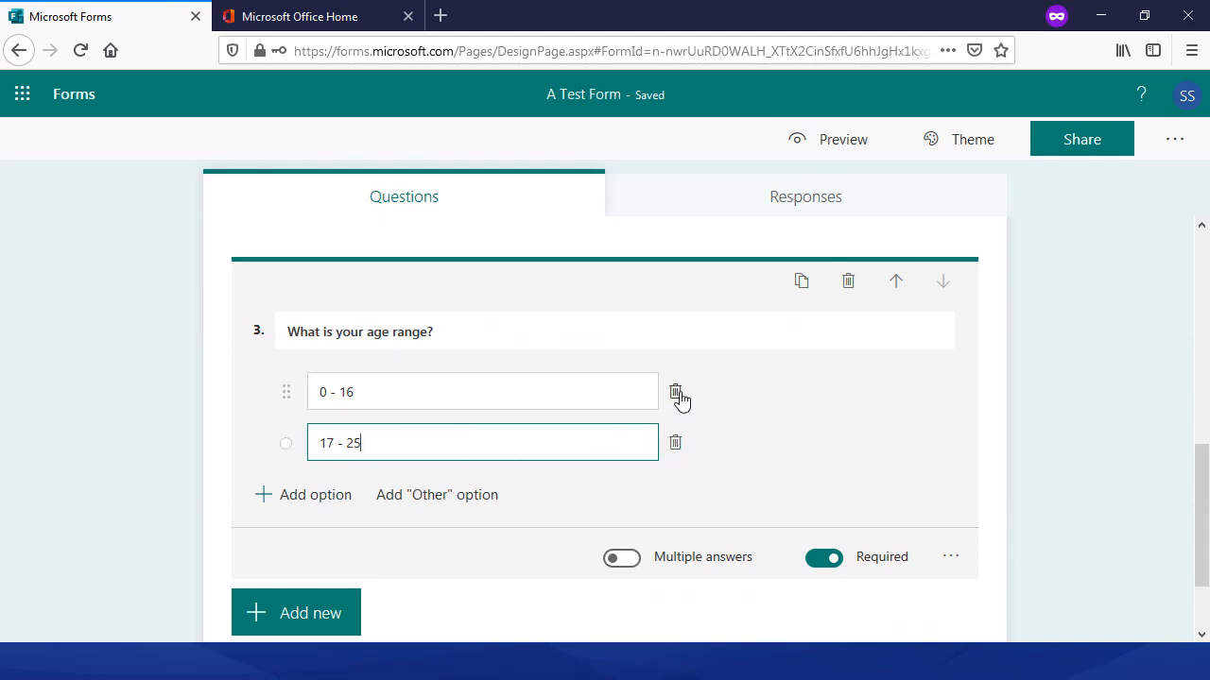
click(299, 507)
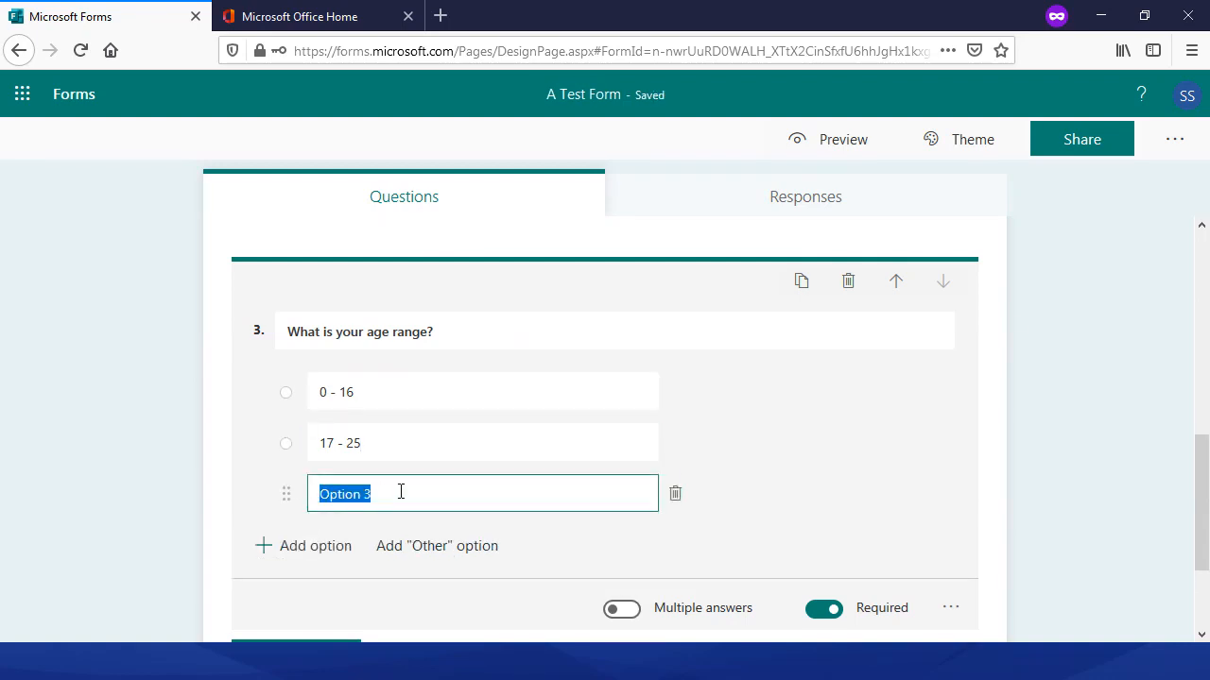
text(26 - 40)
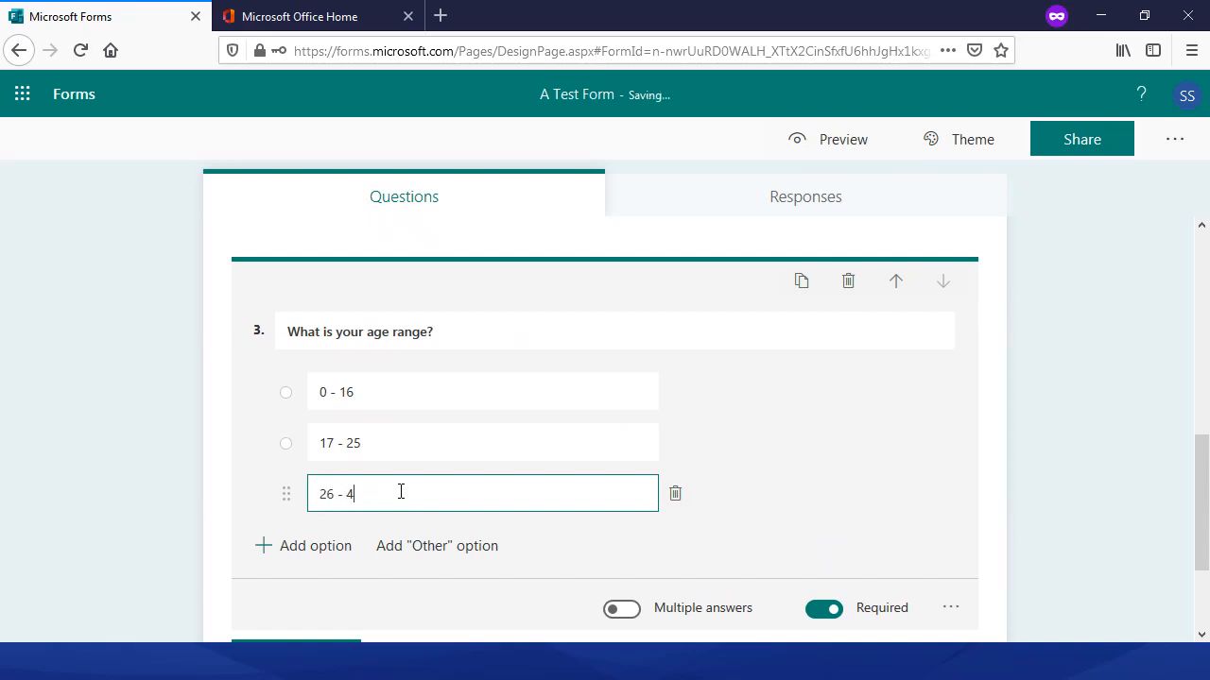
click(304, 547)
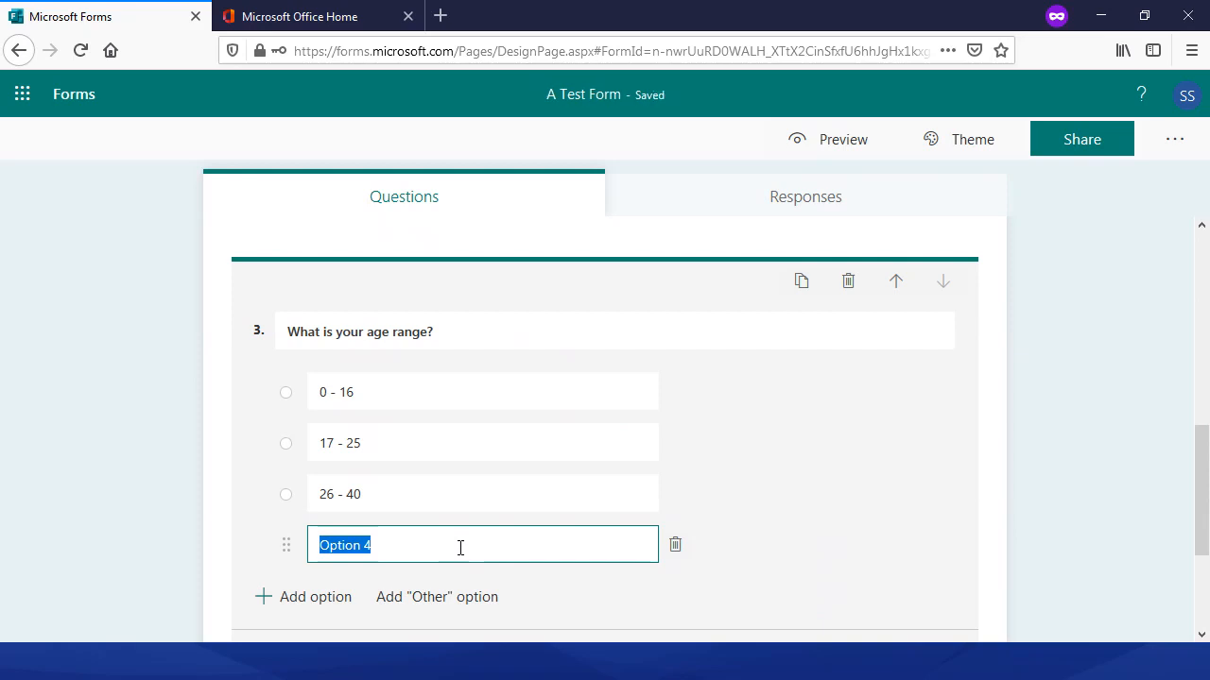
text(40+)
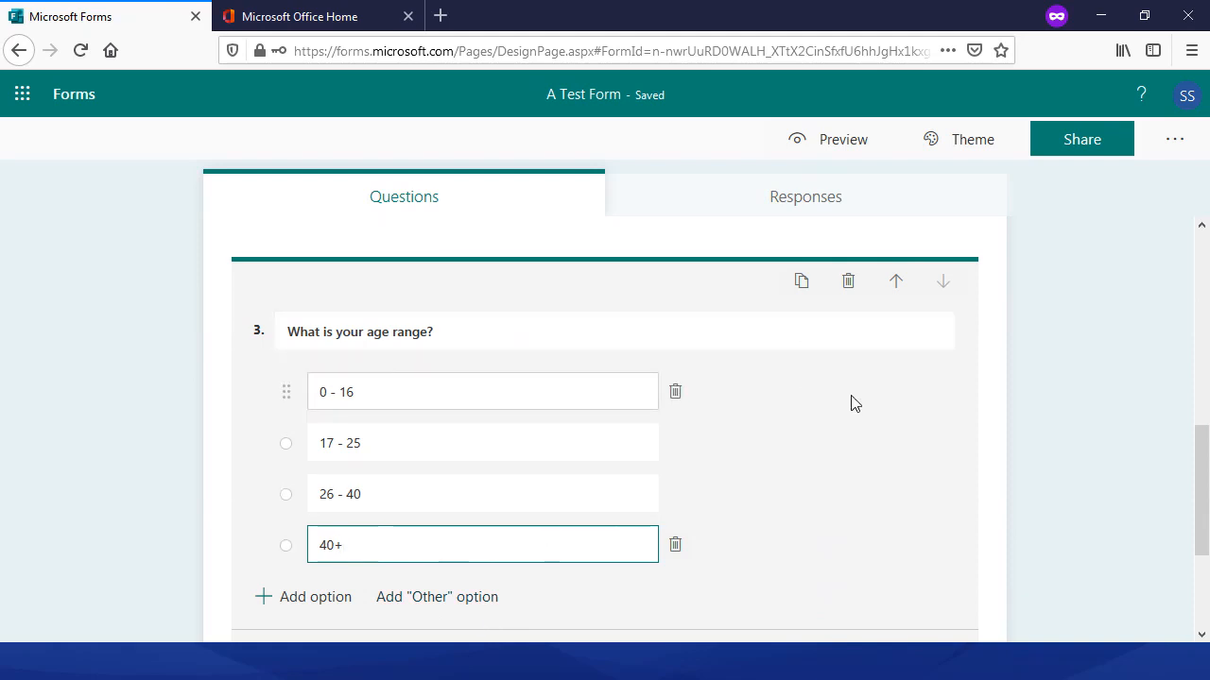
click(1094, 409)
- Review the form's questions in the editor and in the computer preview
scroll(521, 486, up, 6)
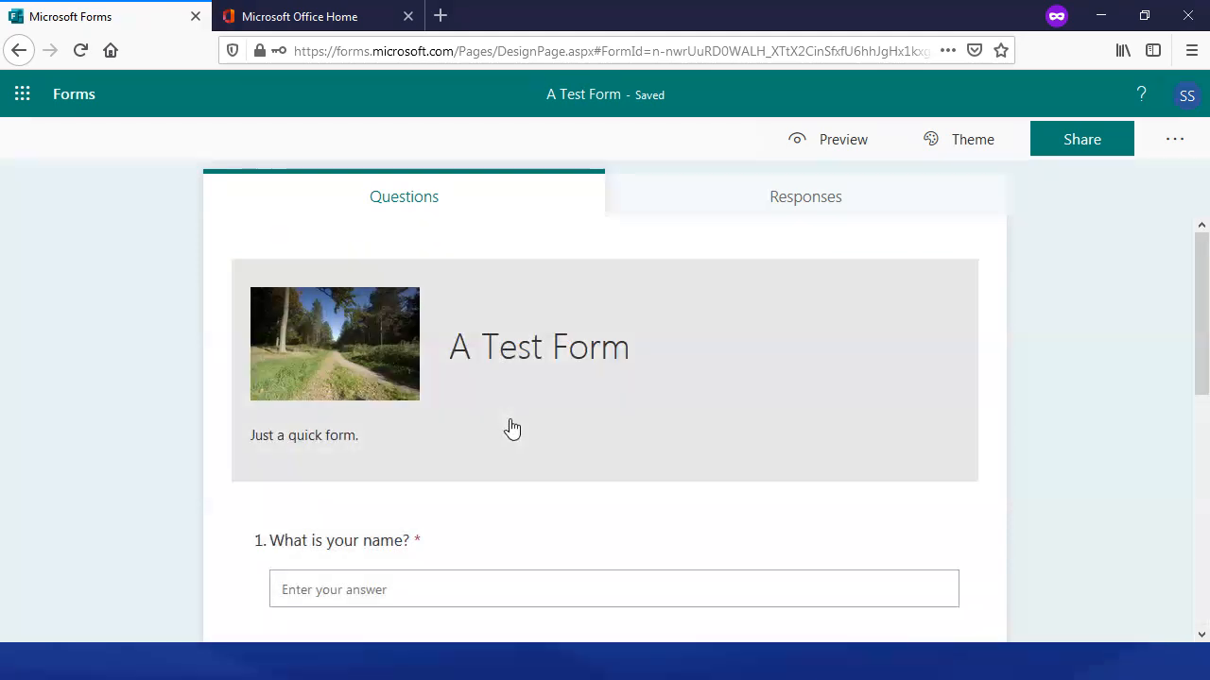
scroll(507, 427, down, 2)
scroll(519, 421, down, 5)
scroll(494, 351, up, 6)
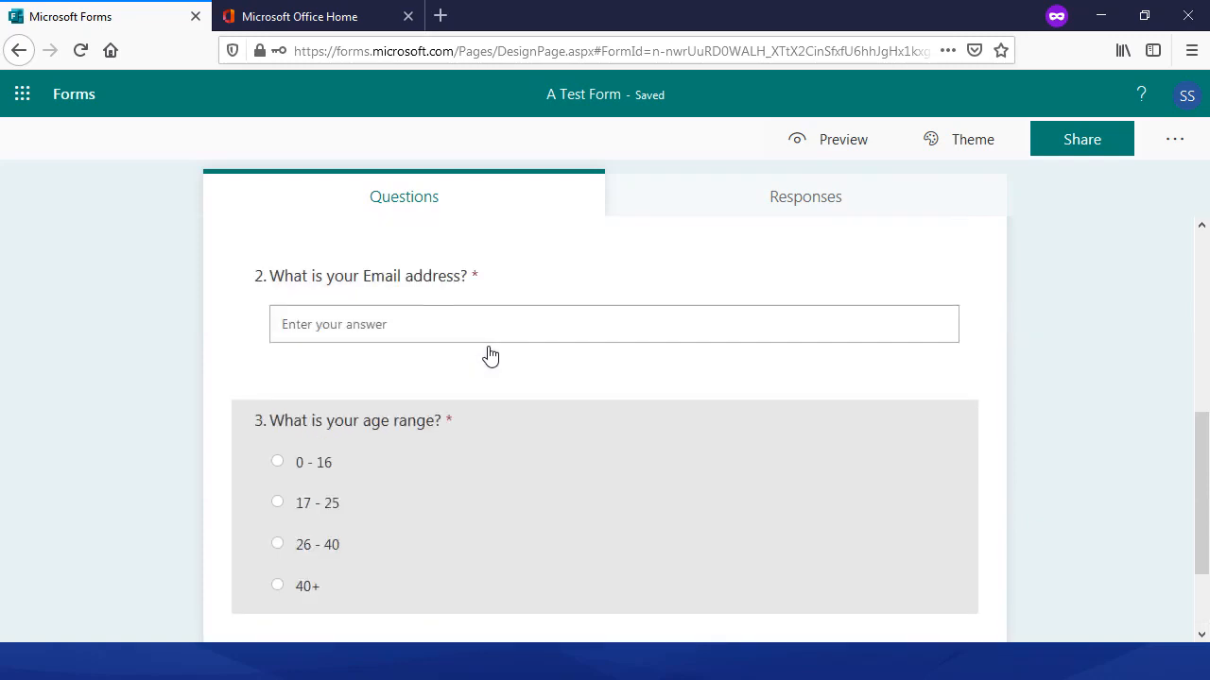
scroll(497, 348, down, 5)
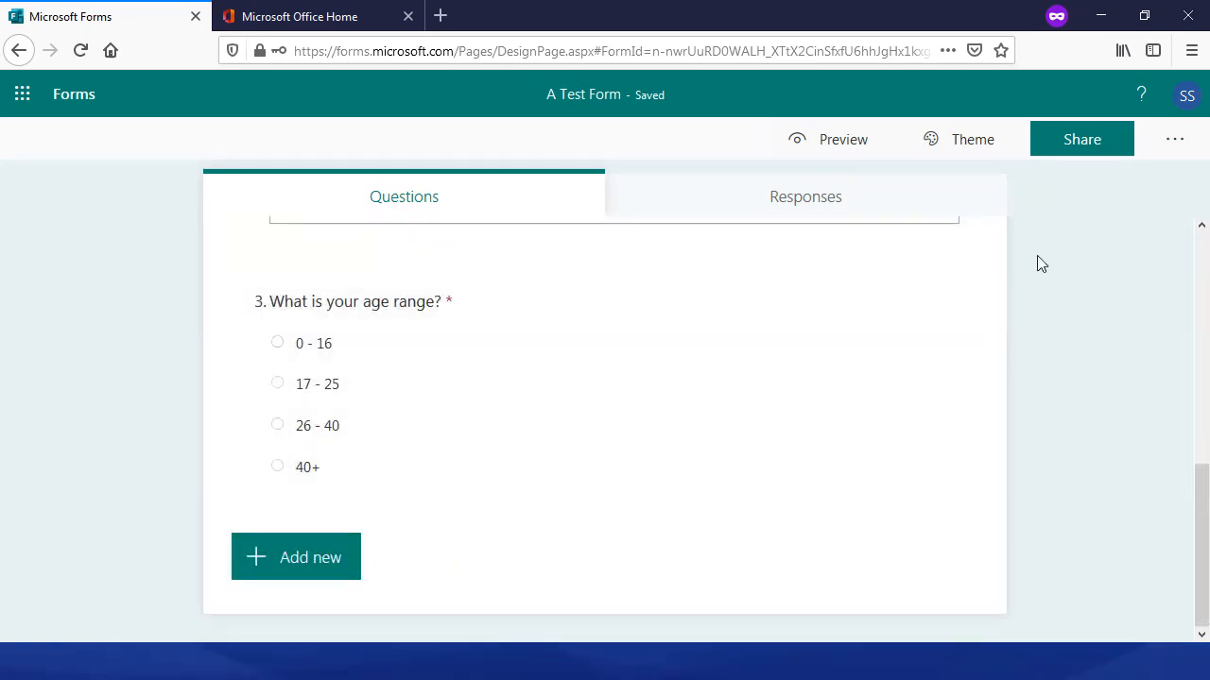
click(836, 147)
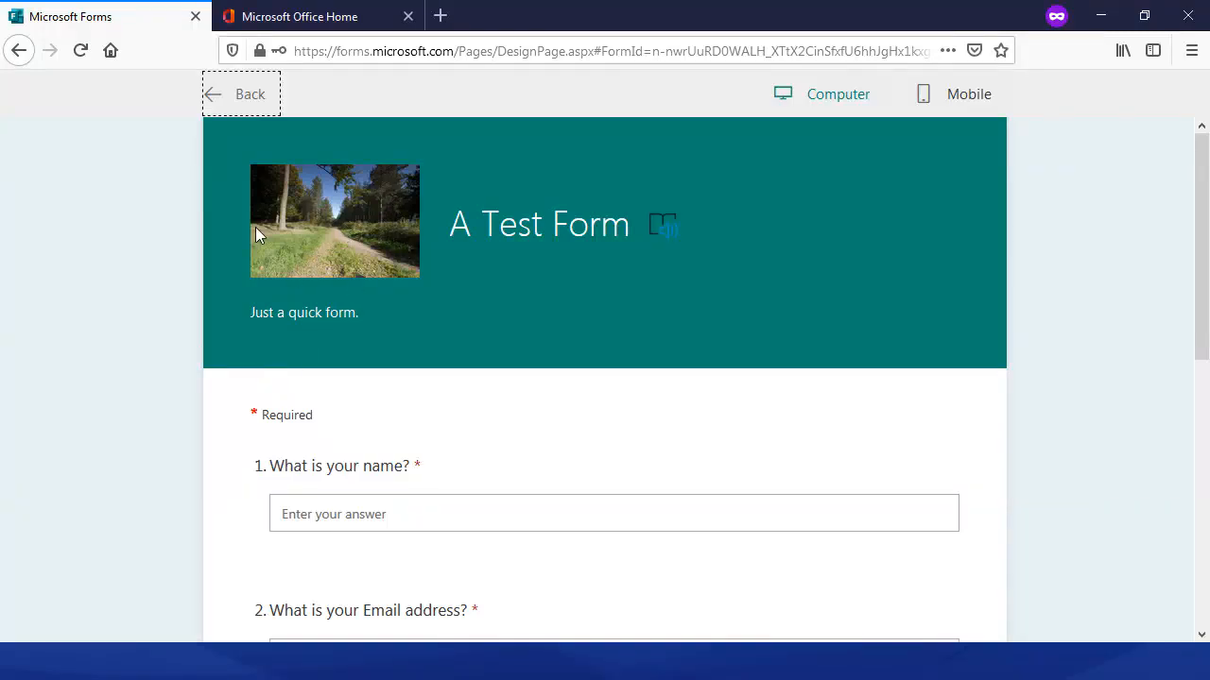
scroll(285, 222, down, 3)
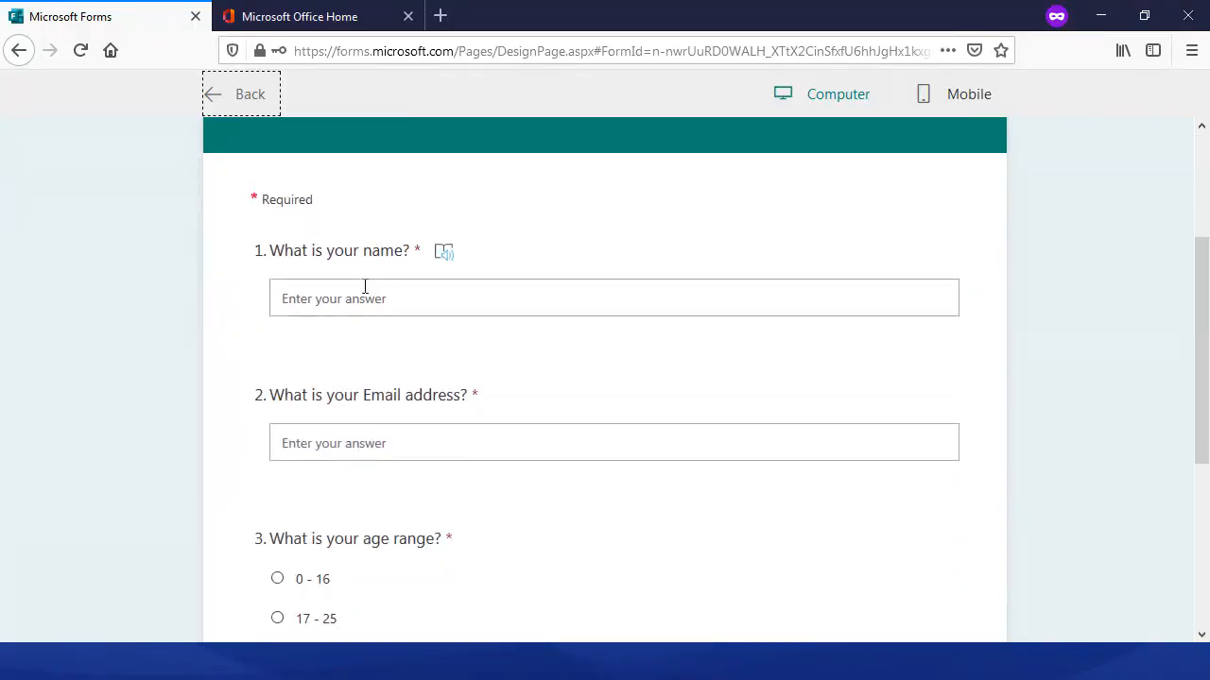
scroll(365, 286, down, 3)
click(319, 580)
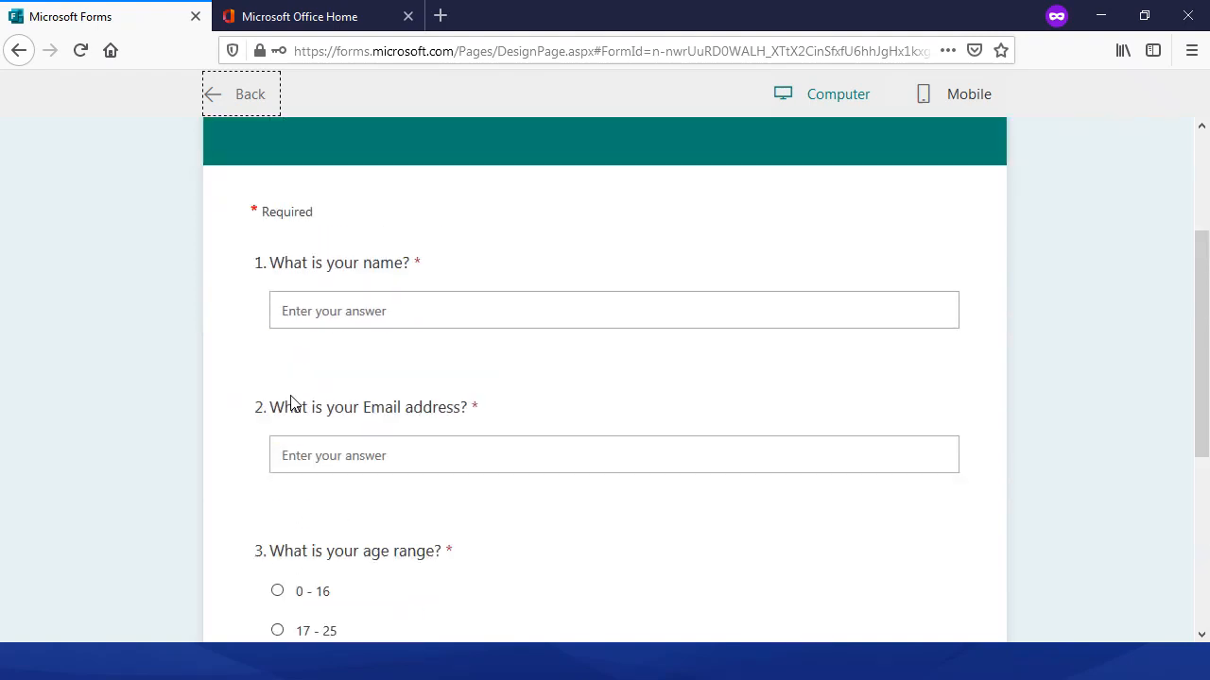
scroll(311, 395, up, 3)
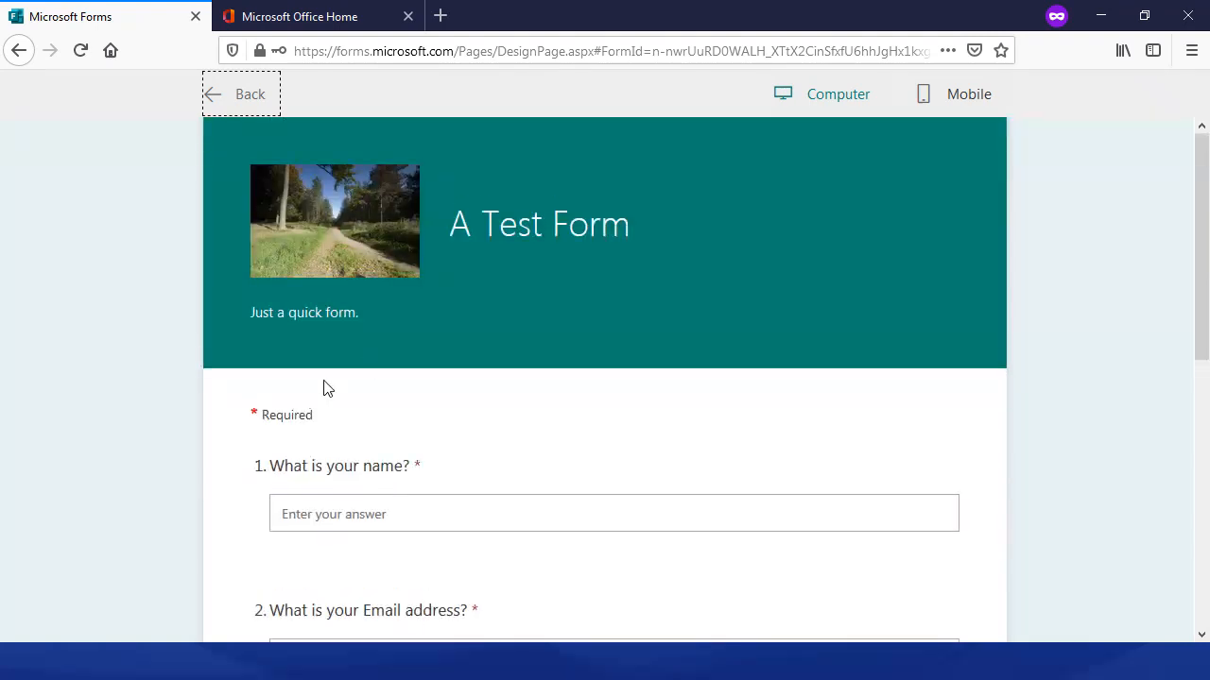
- Check the questions in the mobile preview and return to editing the form
click(964, 97)
scroll(692, 364, down, 5)
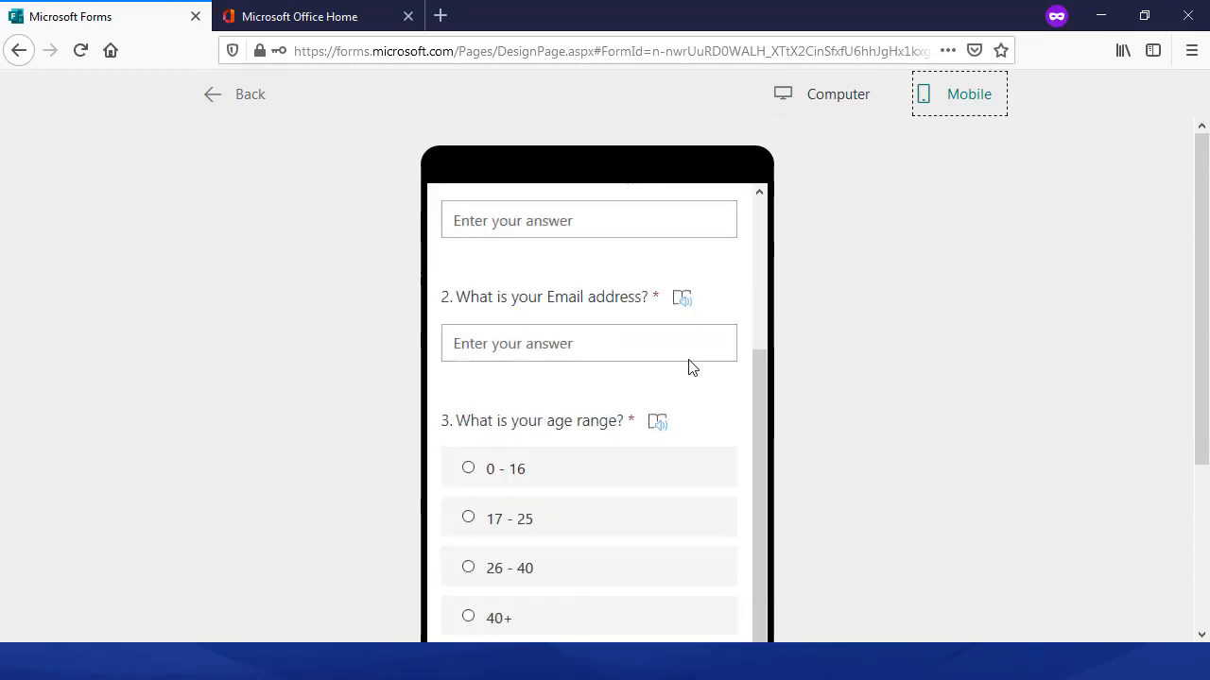
click(223, 97)
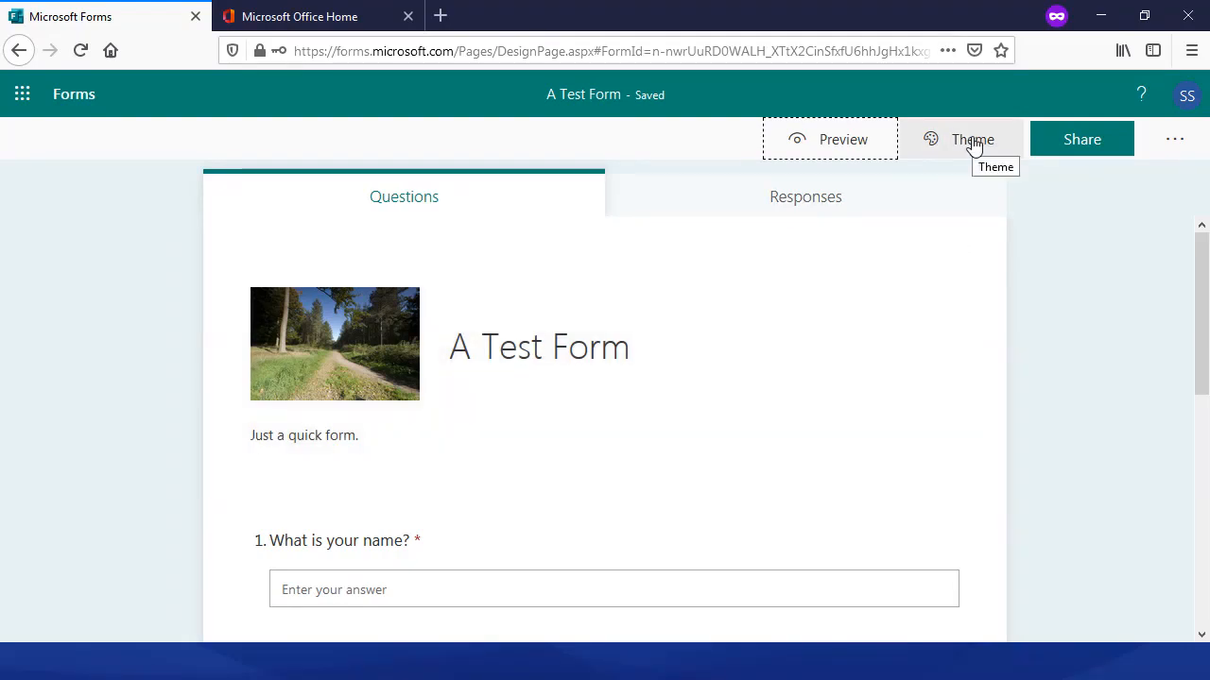
- Try the purple and orange colour themes, preview the form in orange, and return to editing
click(973, 143)
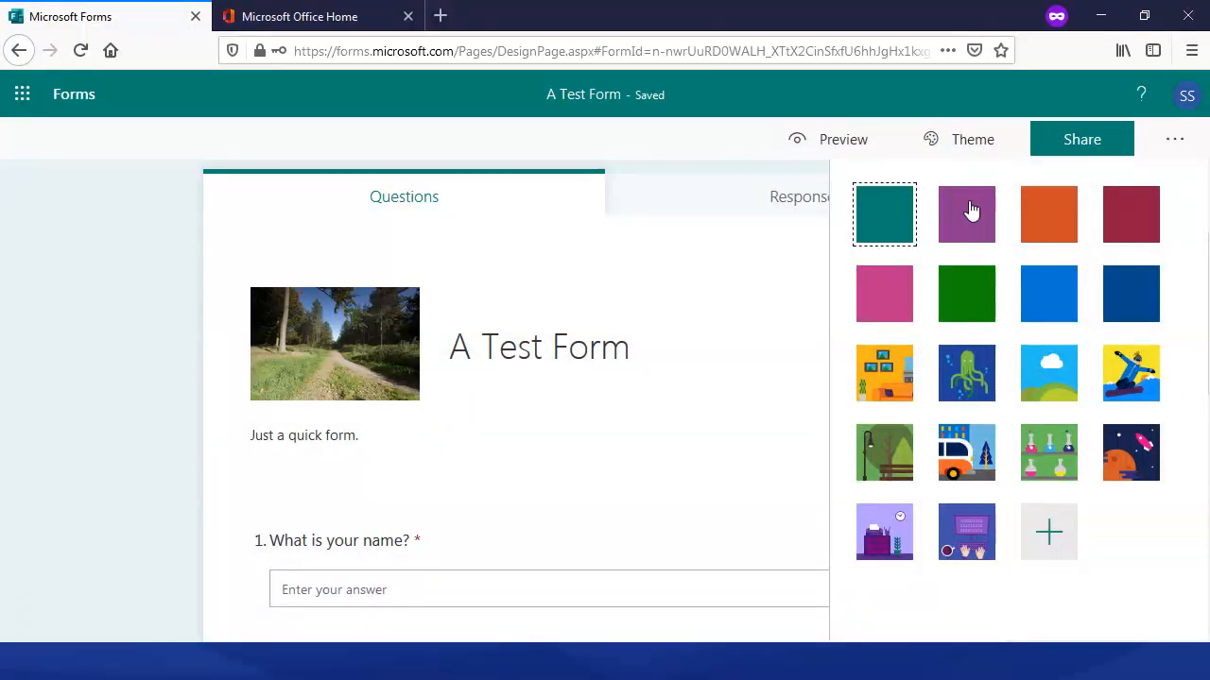
click(968, 215)
click(1060, 224)
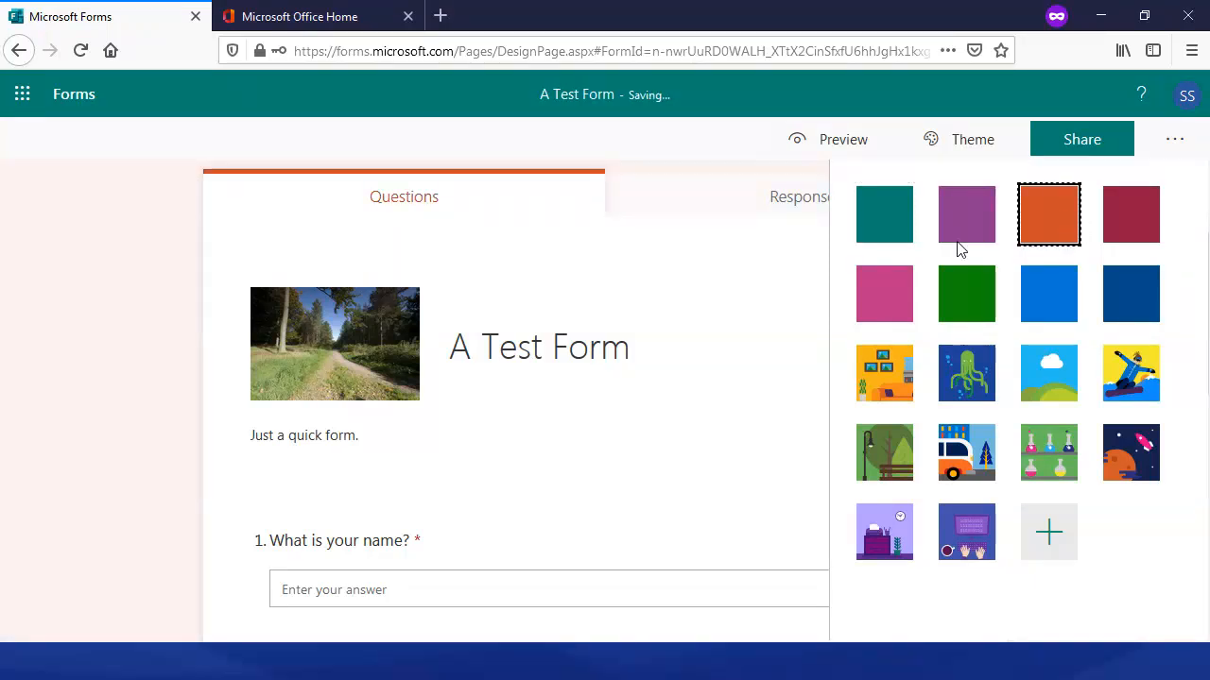
click(841, 149)
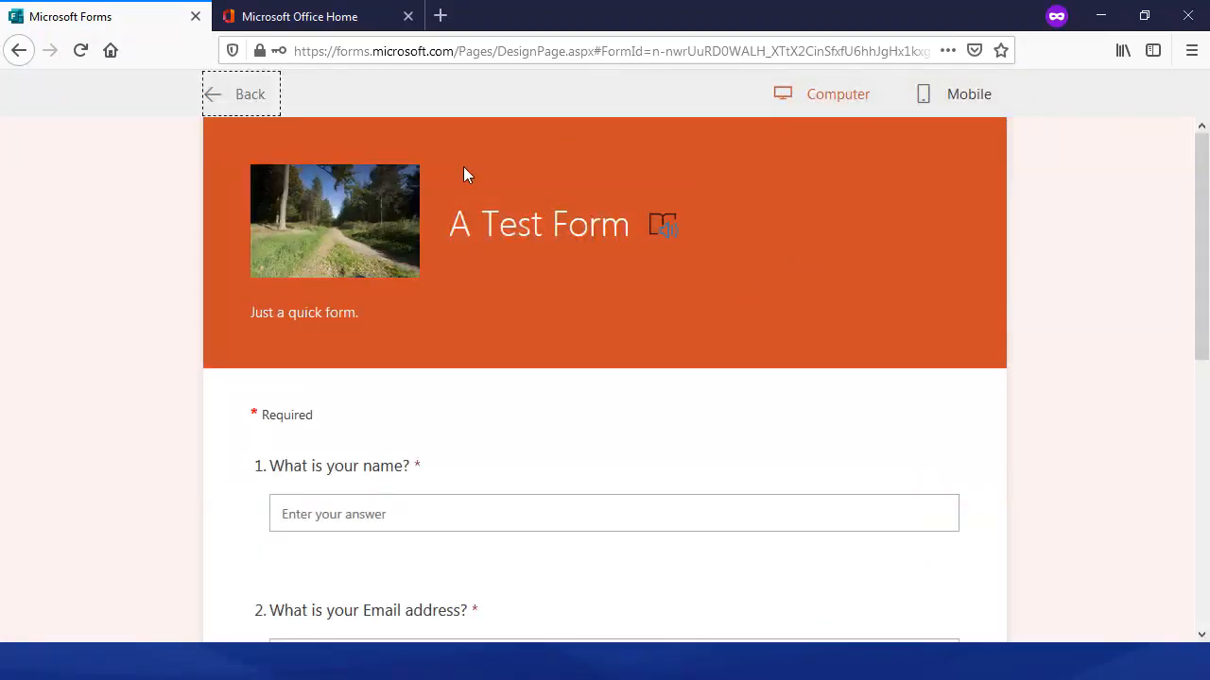
click(237, 104)
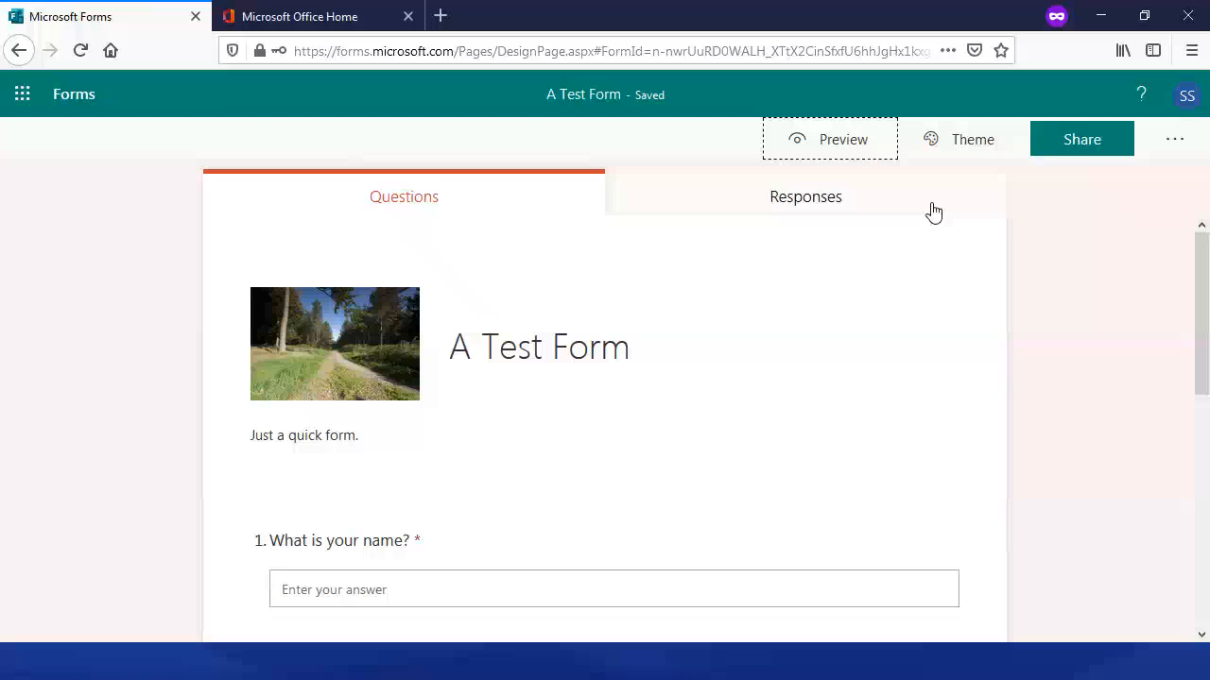
- Apply the illustrated underwater octopus theme, preview the form with it, and return to editing
click(983, 140)
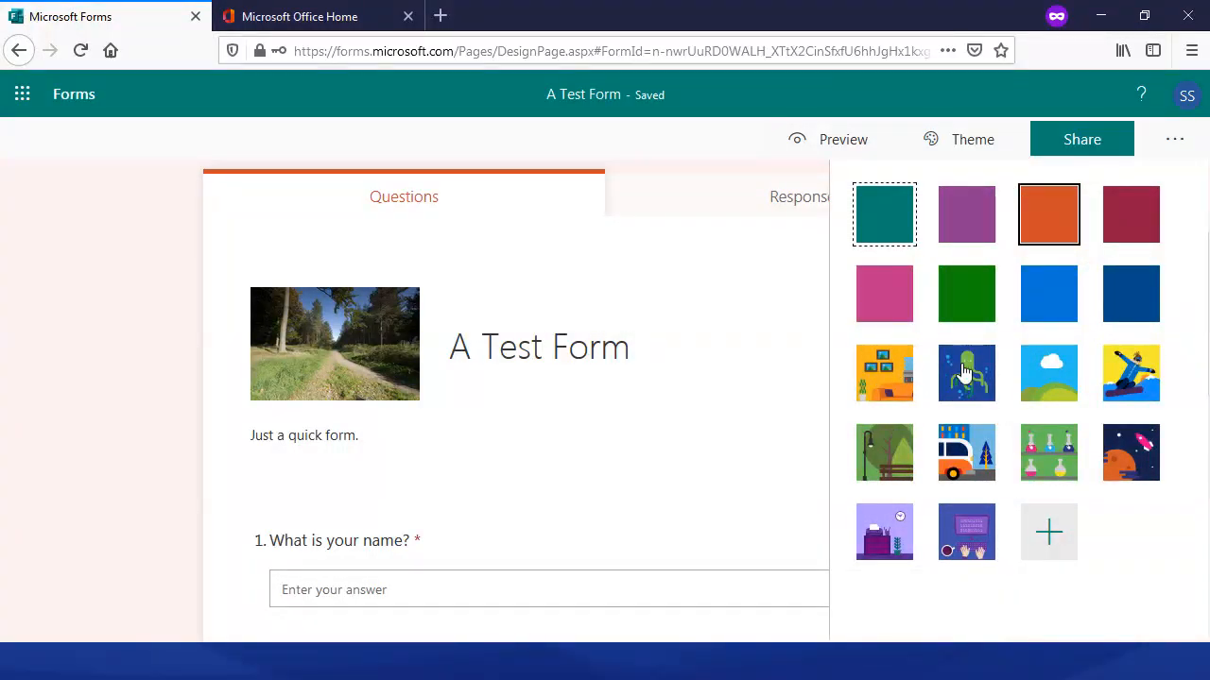
click(964, 372)
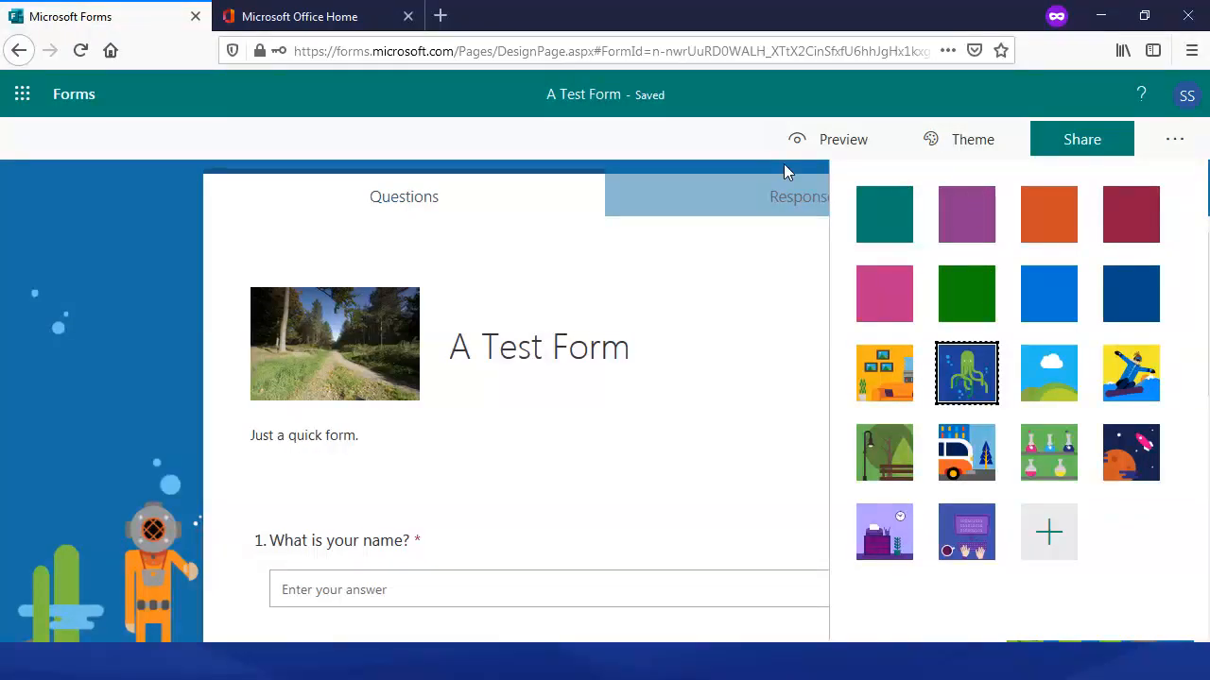
click(820, 139)
scroll(746, 384, down, 5)
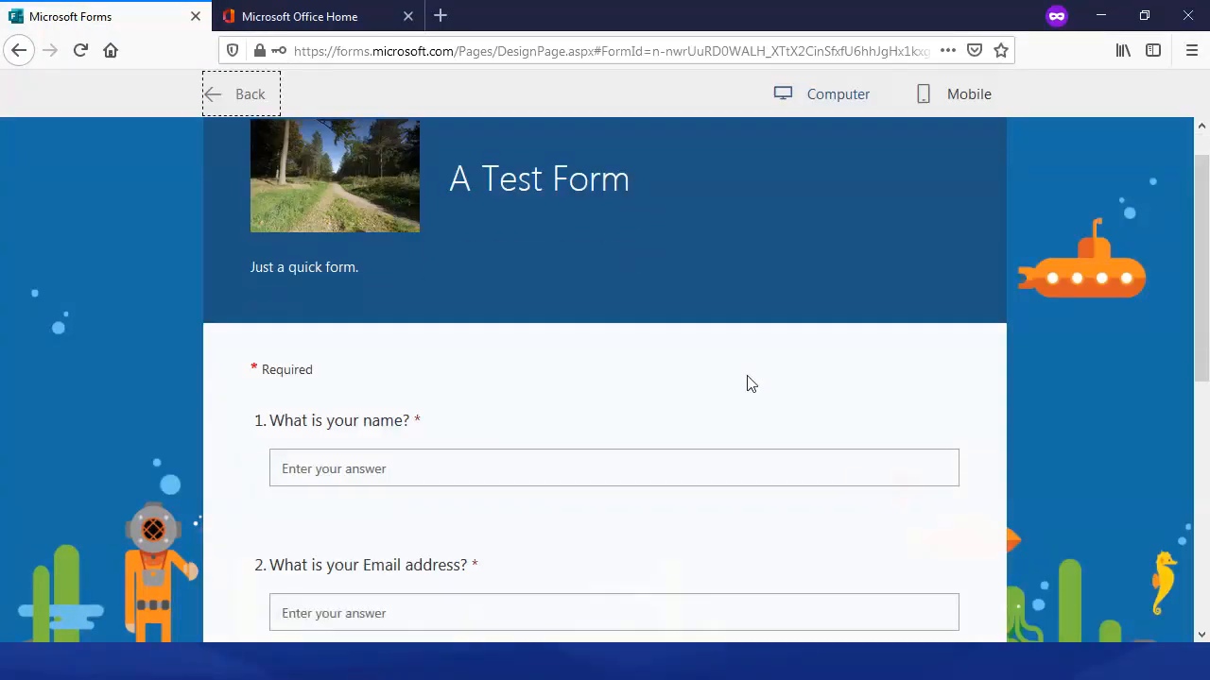
scroll(577, 481, up, 5)
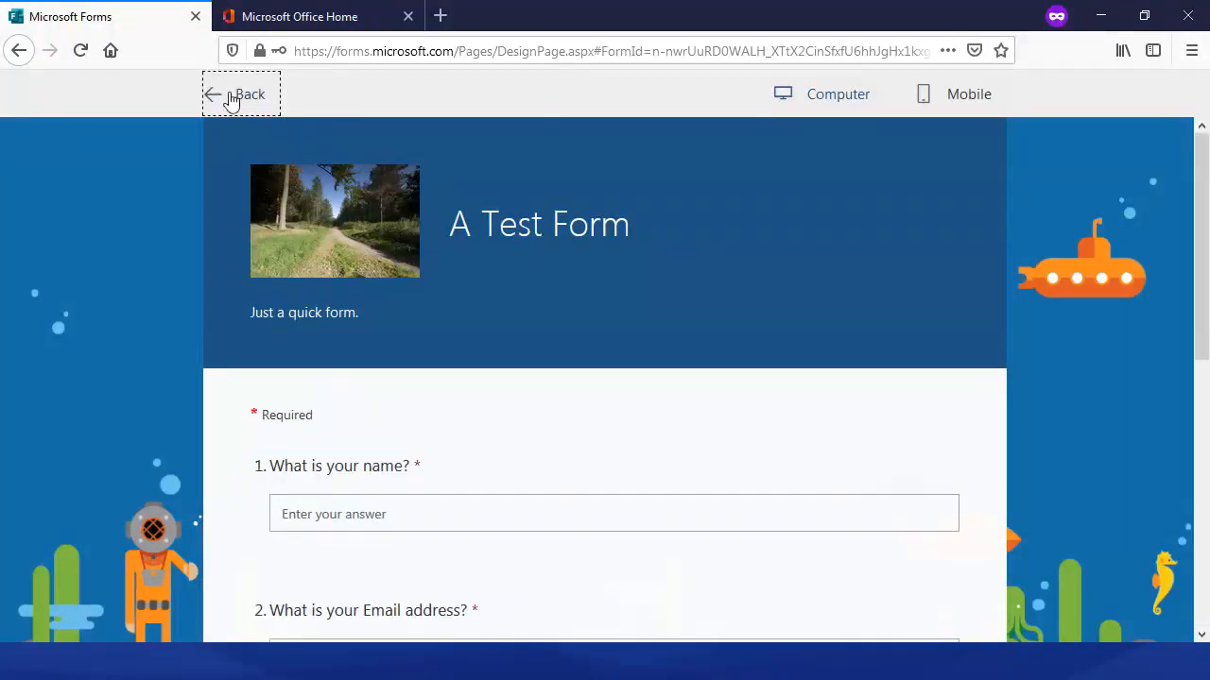
click(229, 94)
- Look through the custom theme options for a background image and a hex colour, and close the theme choices unchanged
click(959, 144)
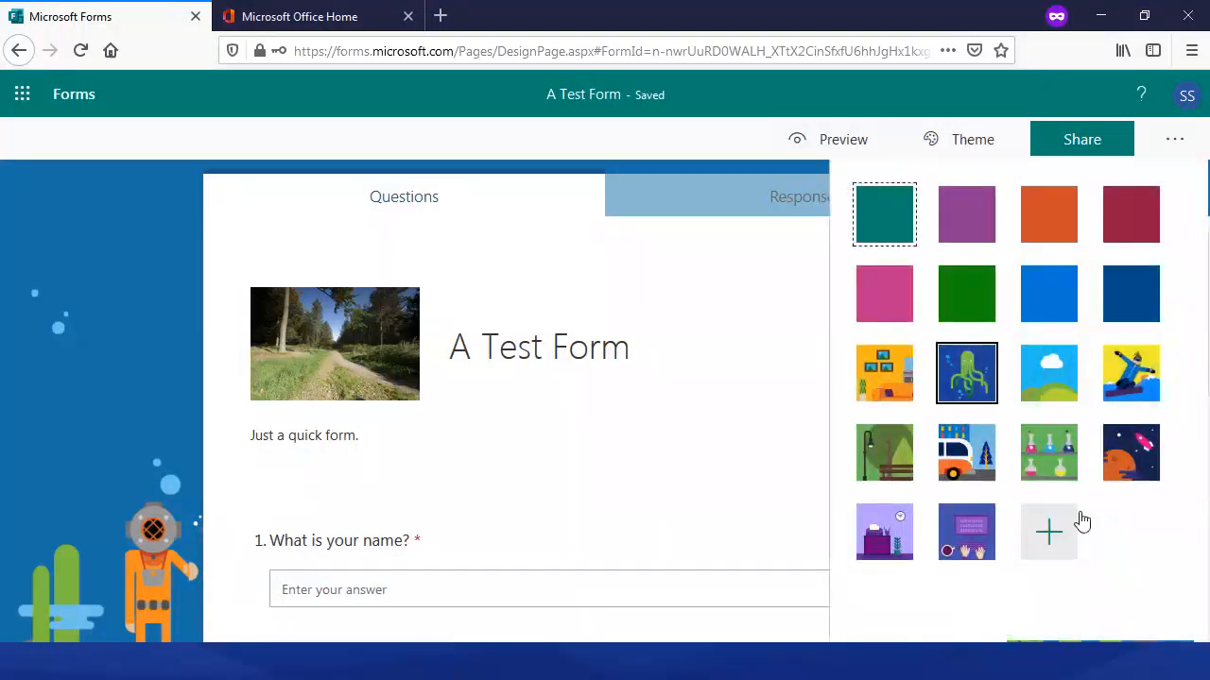
click(1049, 531)
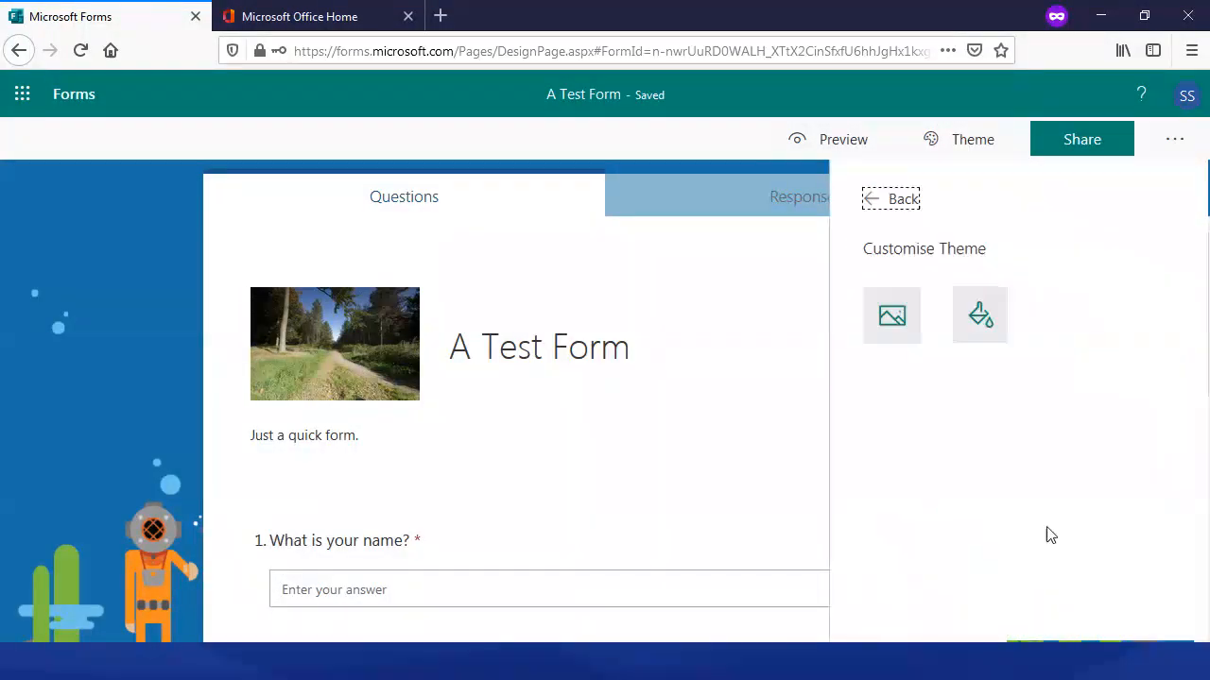
click(893, 319)
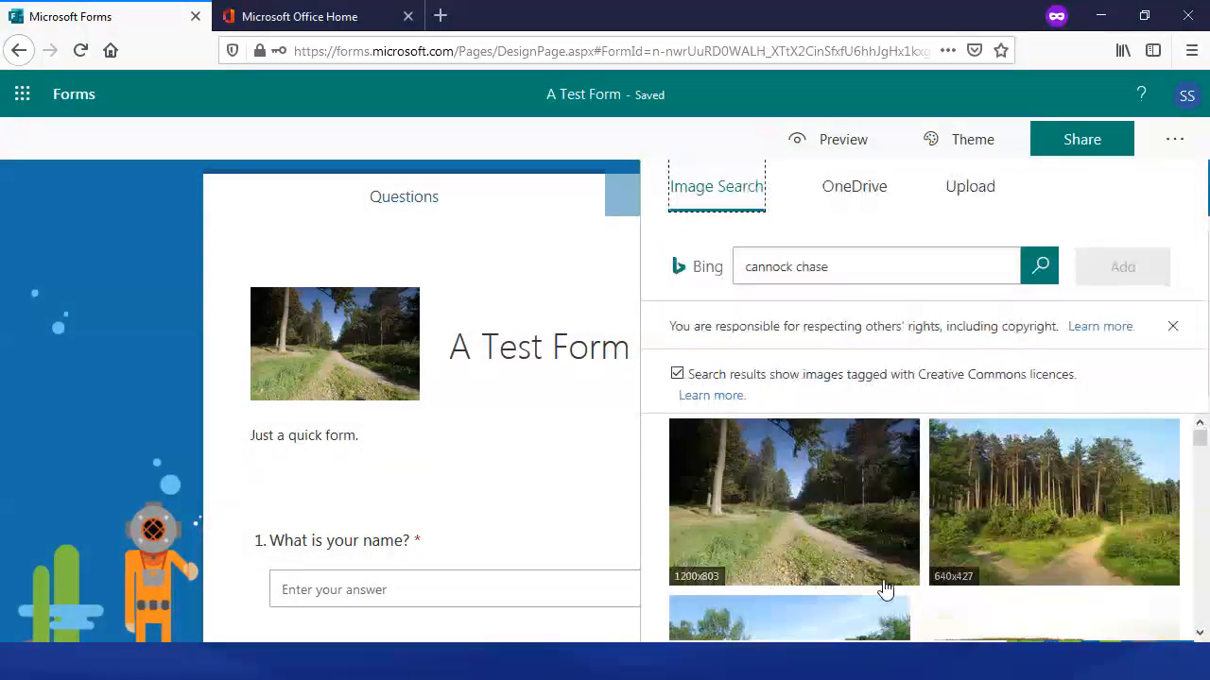
click(983, 149)
click(980, 336)
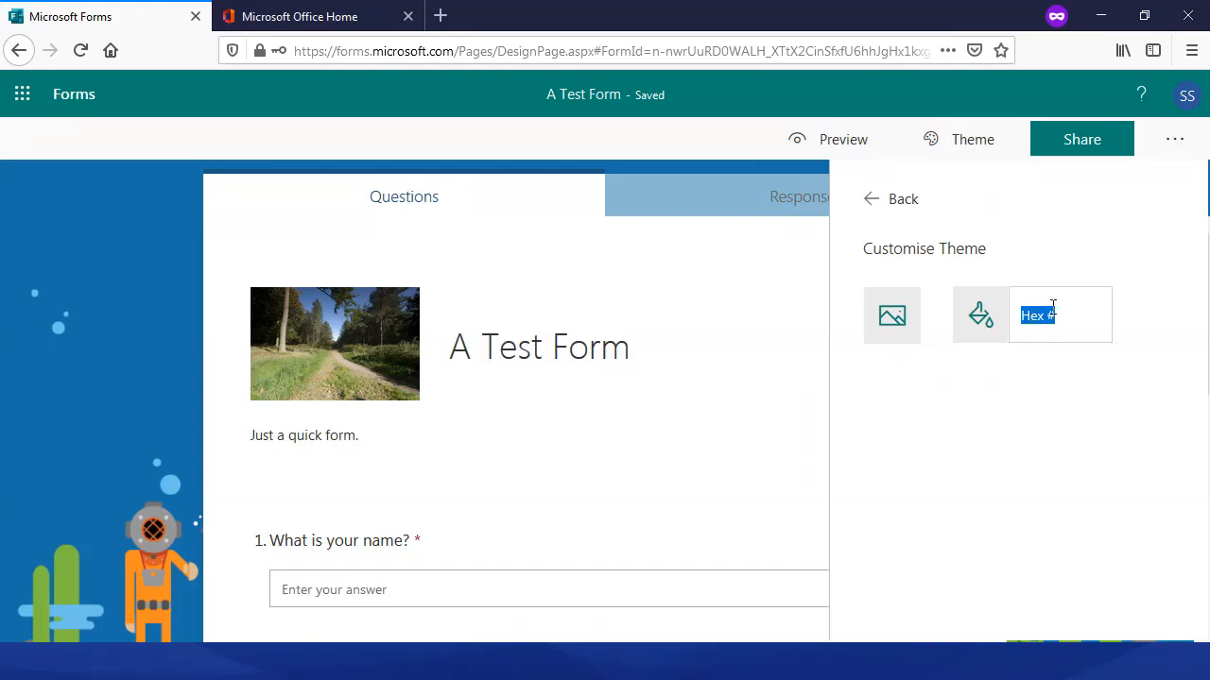
click(868, 200)
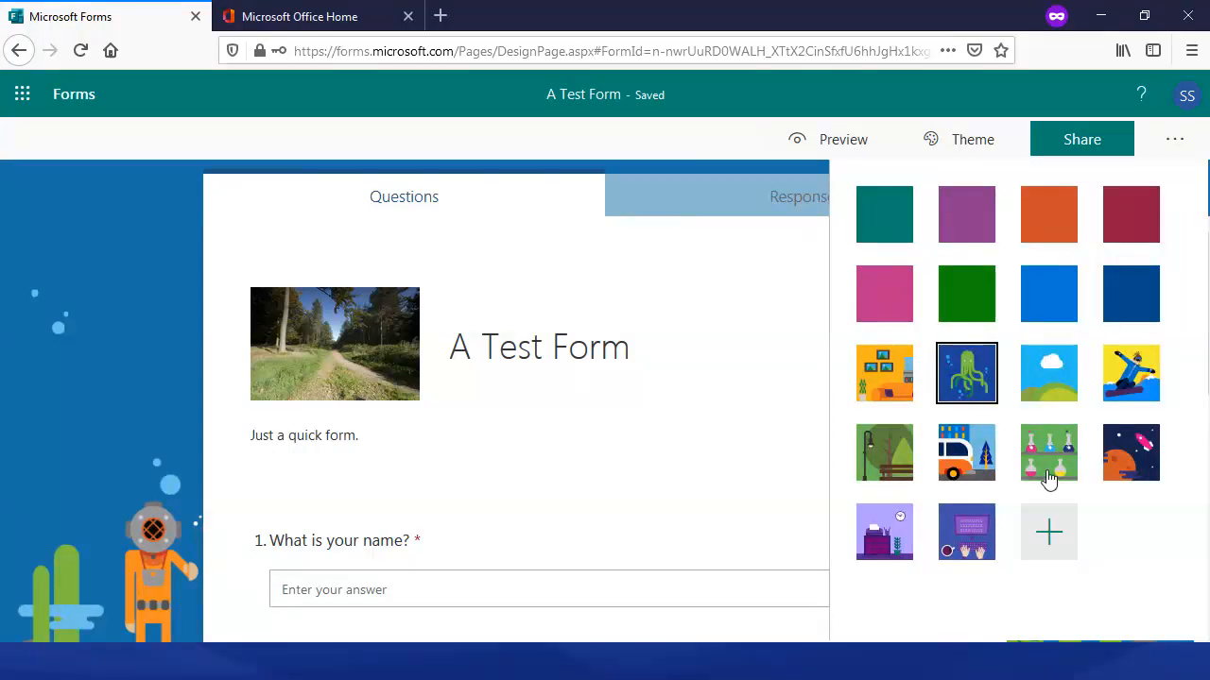
click(964, 147)
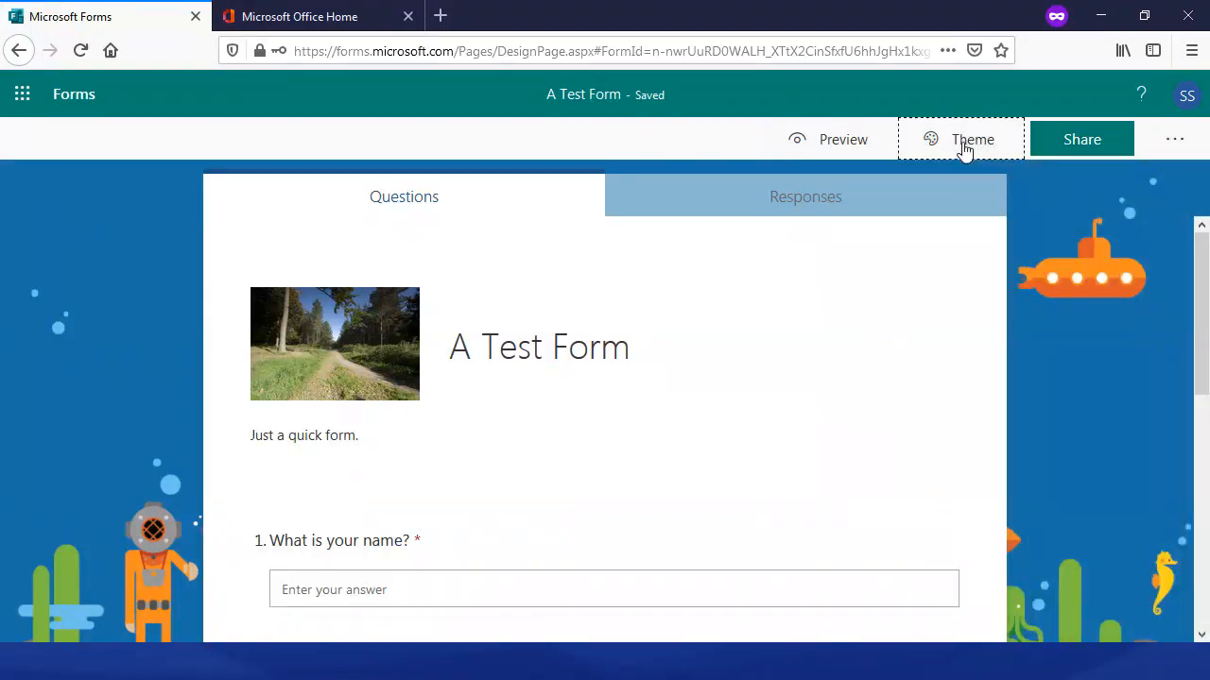
click(964, 148)
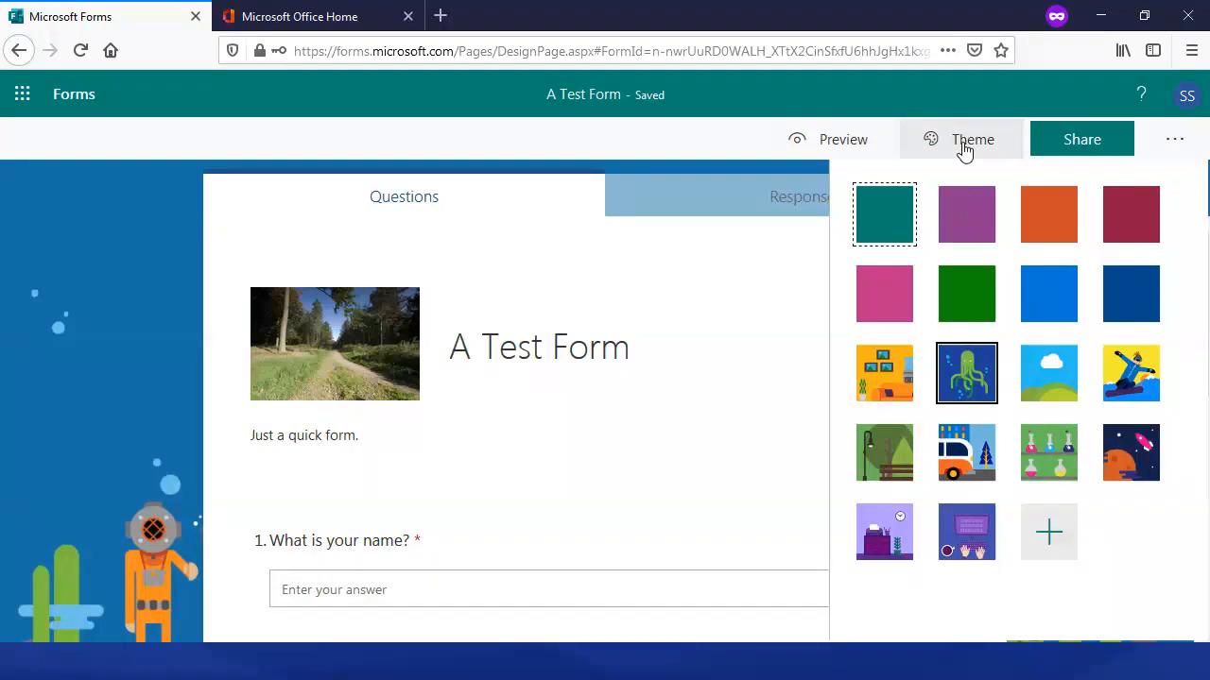
click(964, 148)
- Move the age range question above the email address question and check the new question order
scroll(557, 322, down, 10)
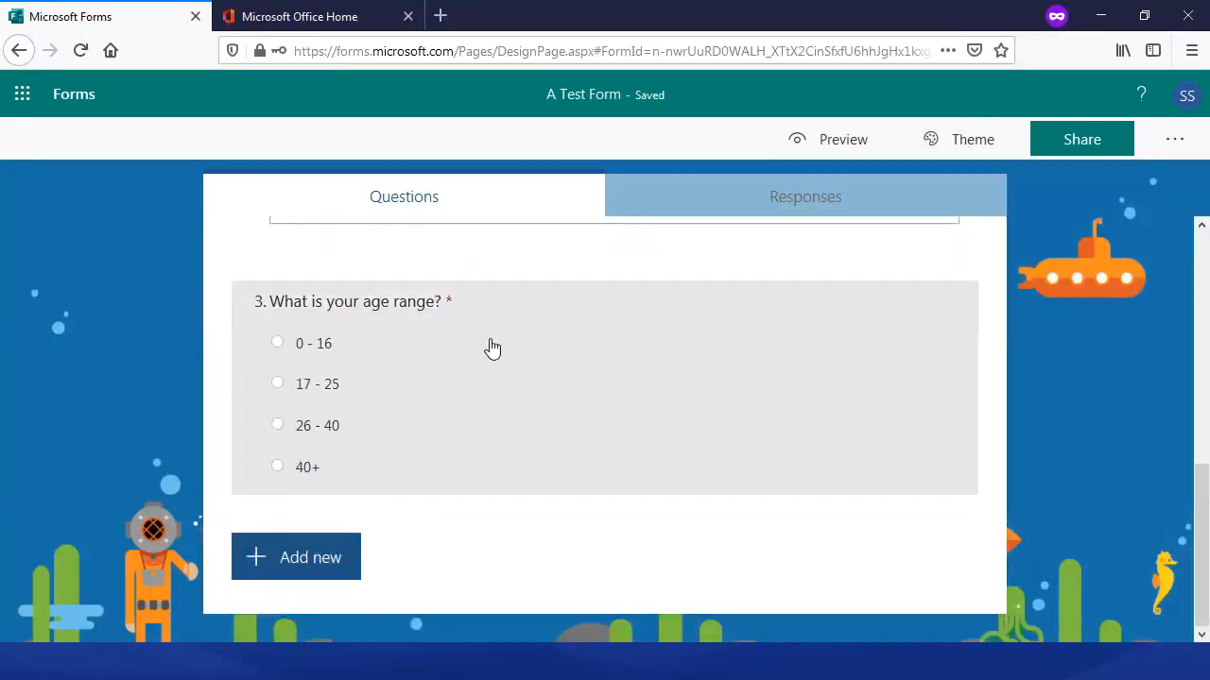
scroll(494, 500, up, 2)
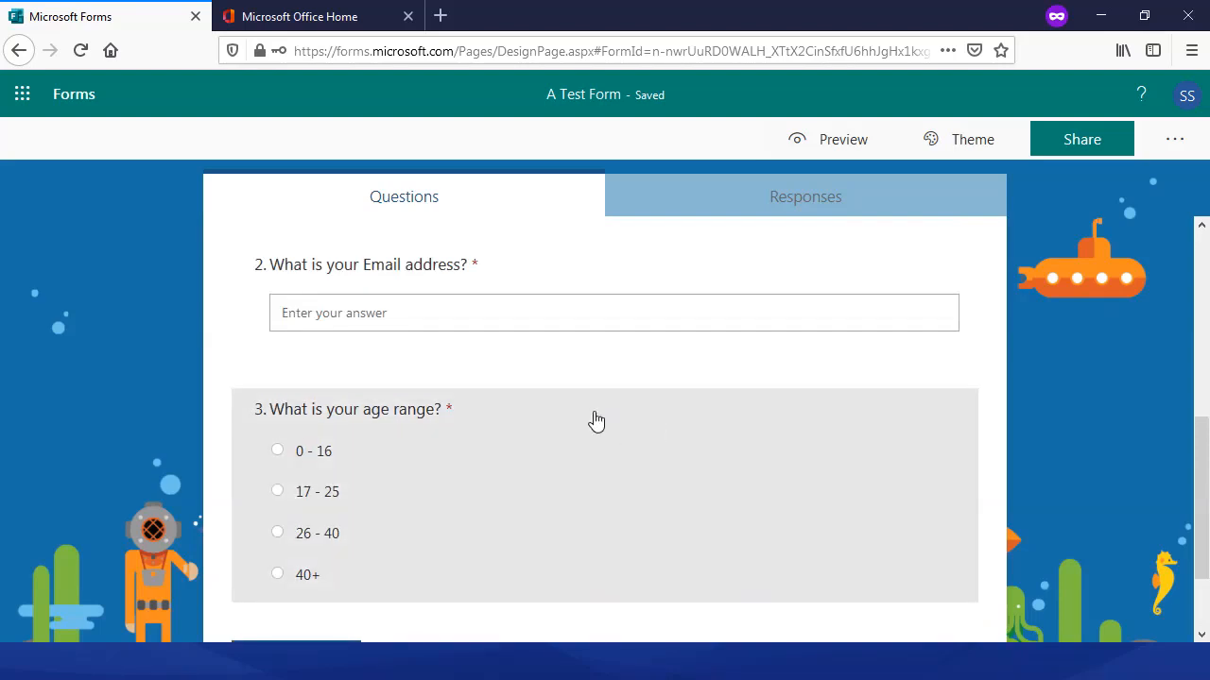
click(596, 421)
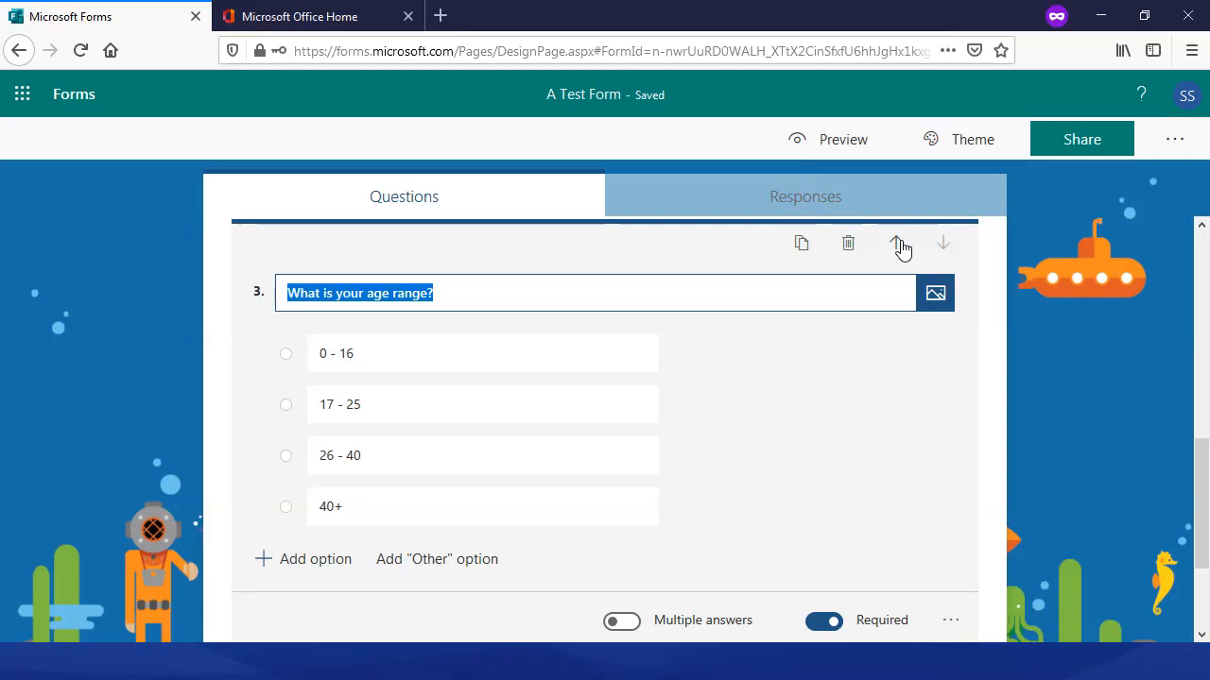
scroll(888, 378, up, 5)
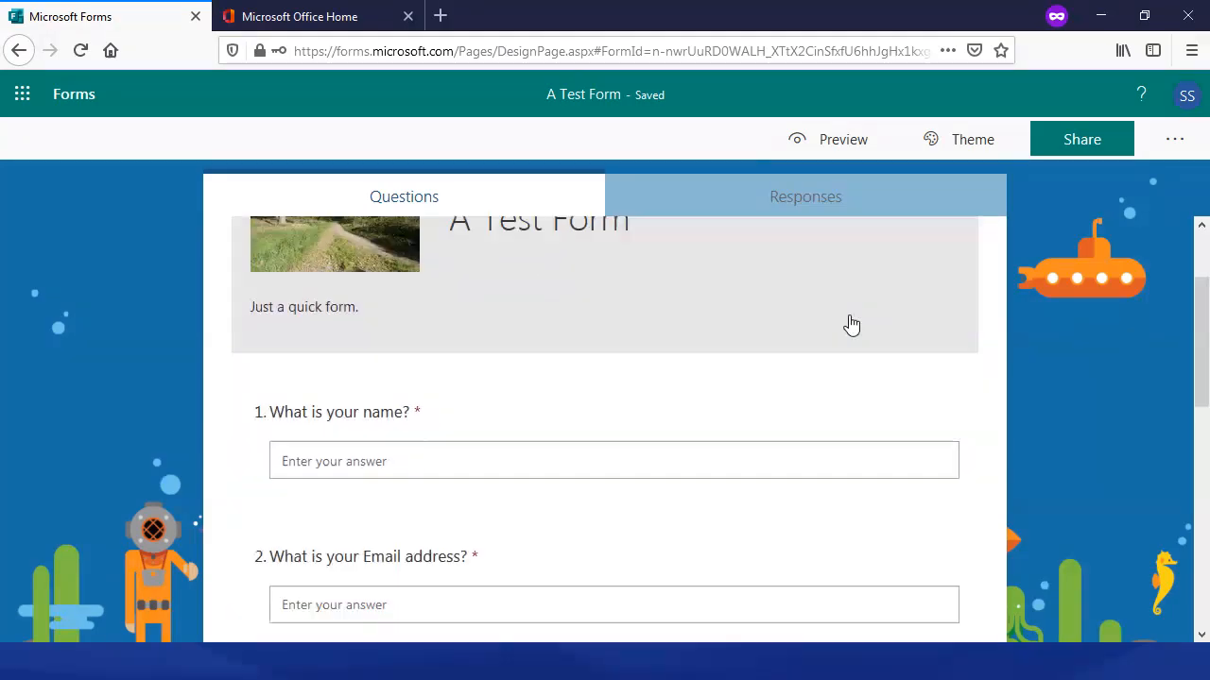
scroll(851, 324, down, 3)
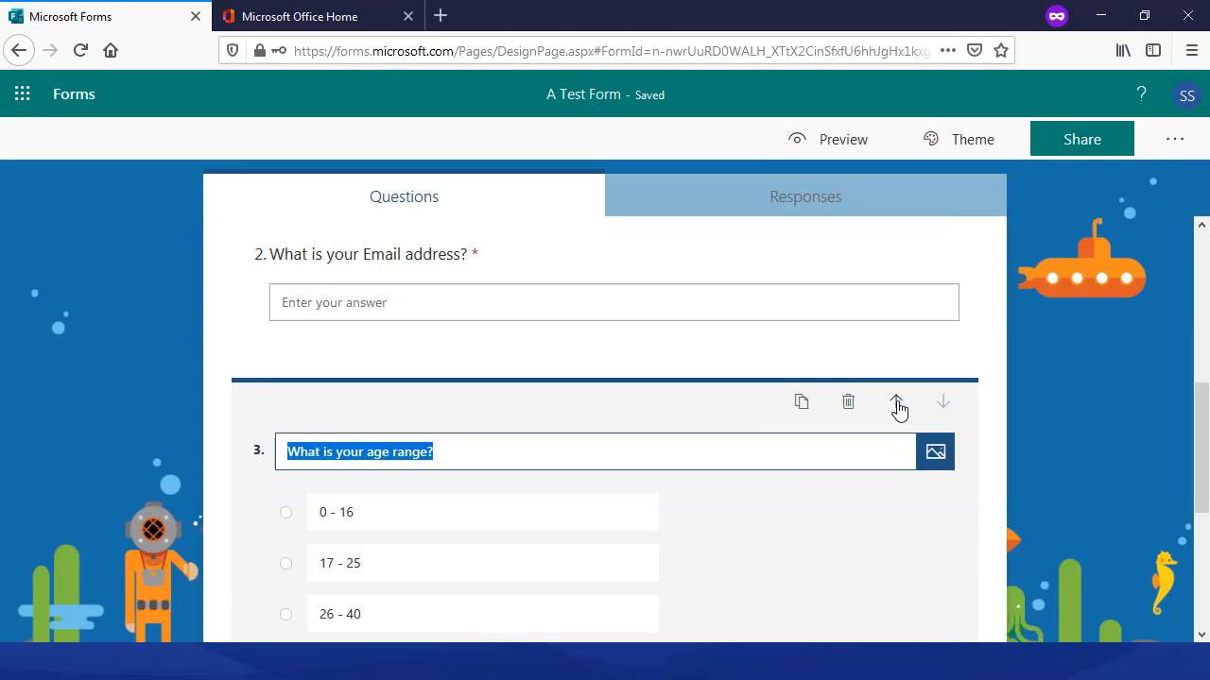
click(898, 405)
scroll(791, 410, up, 2)
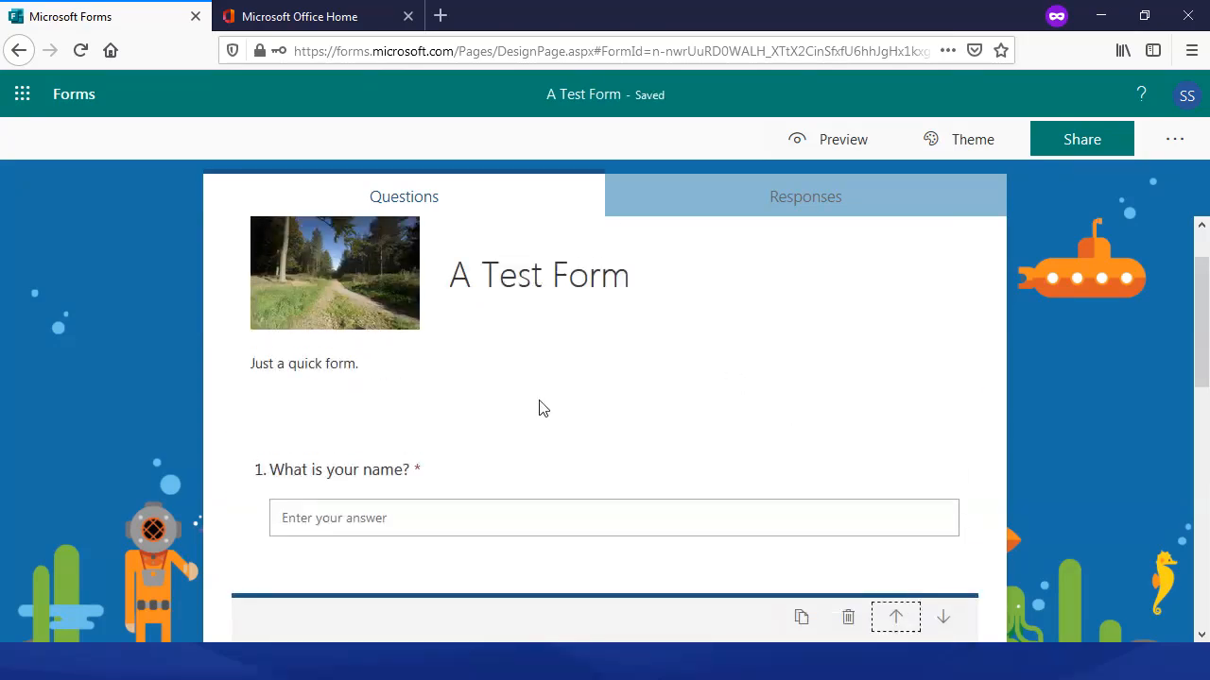
scroll(346, 479, down, 6)
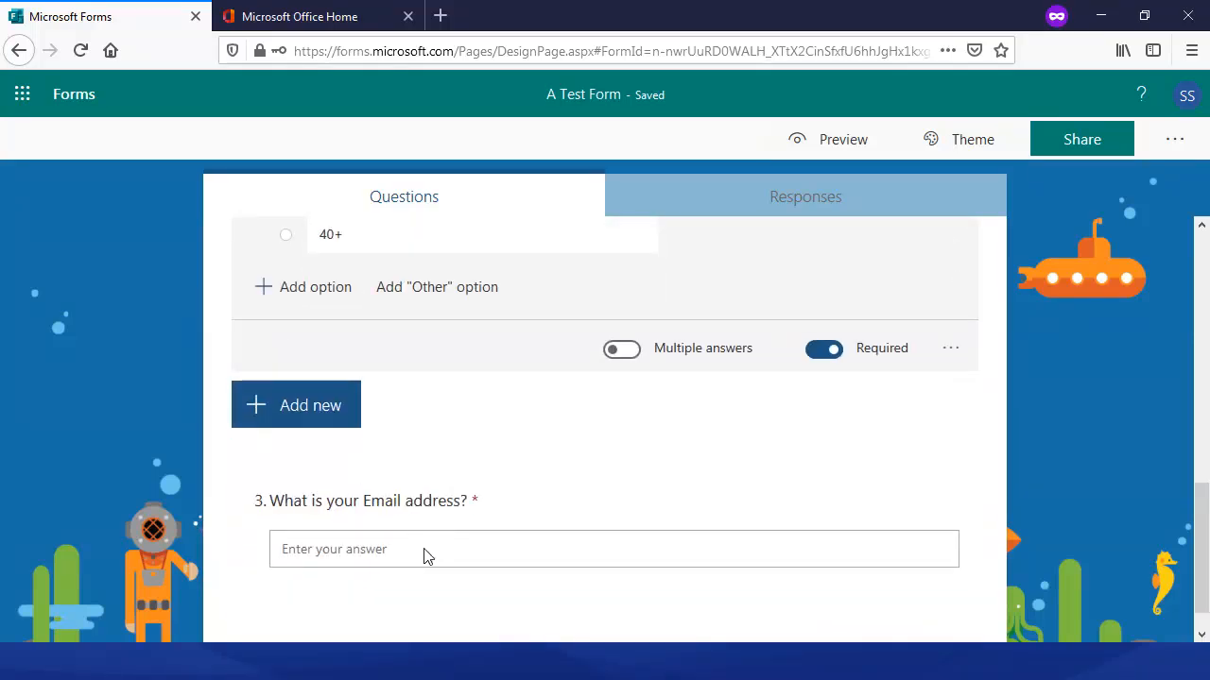
scroll(611, 485, up, 5)
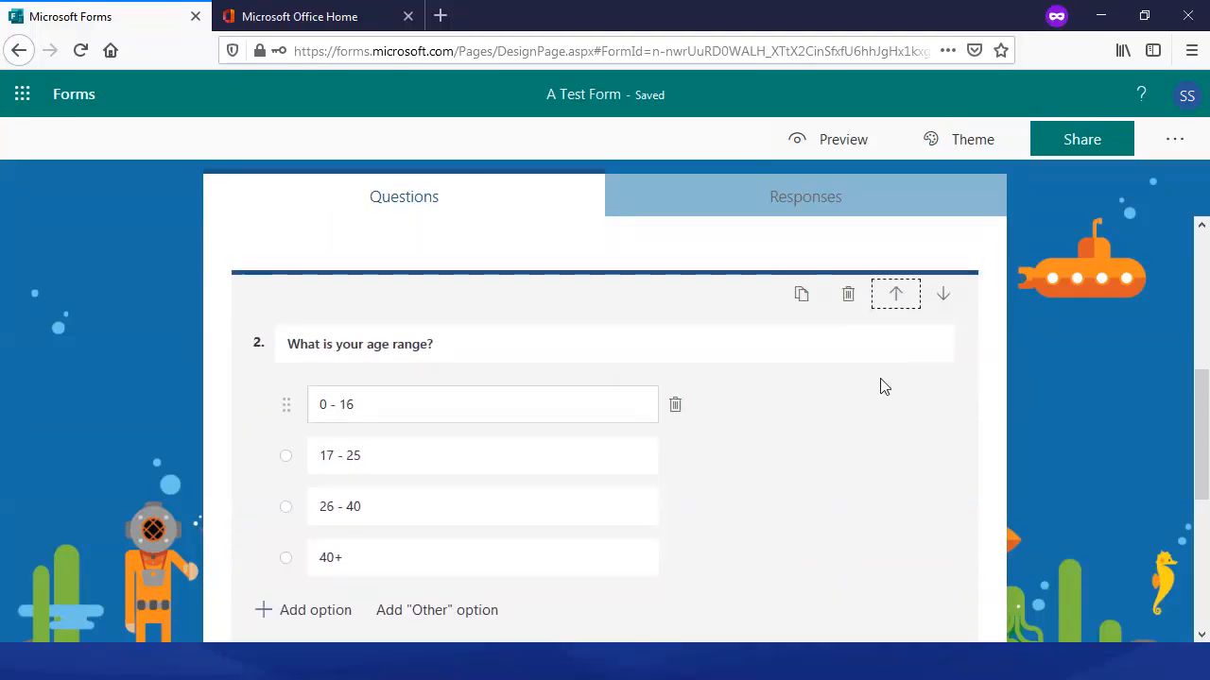
- Move the age range question back below the email address question and check the order of the whole form
click(943, 295)
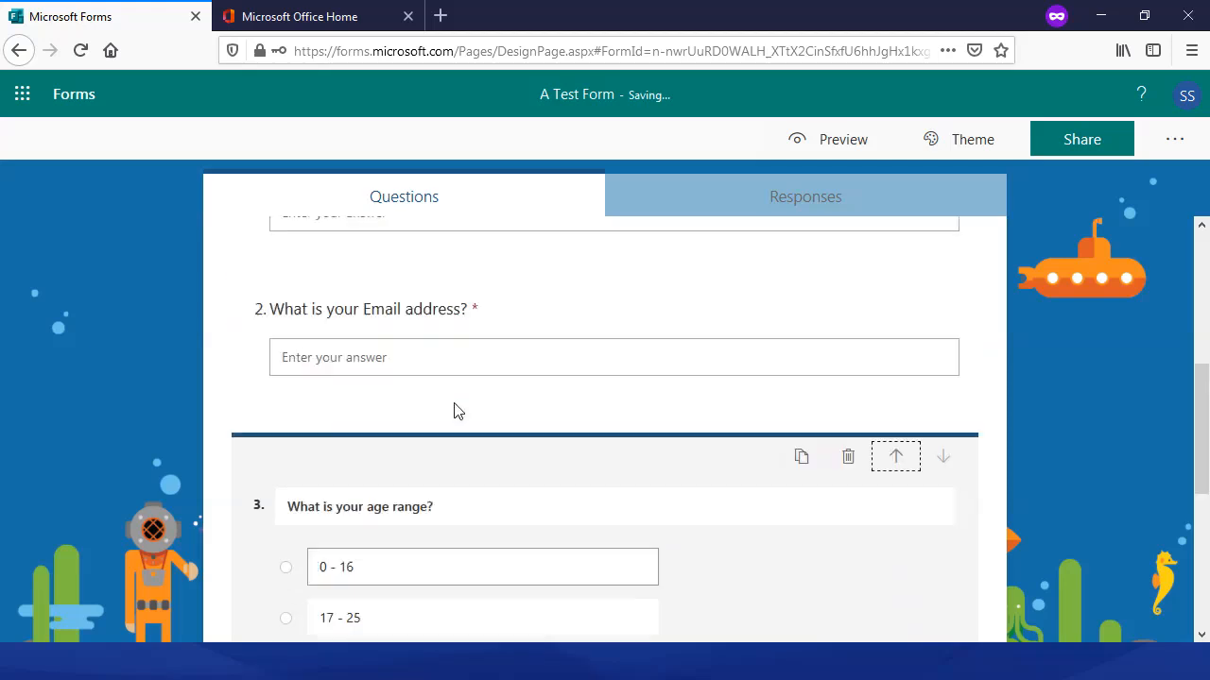
scroll(454, 410, up, 5)
scroll(359, 572, down, 6)
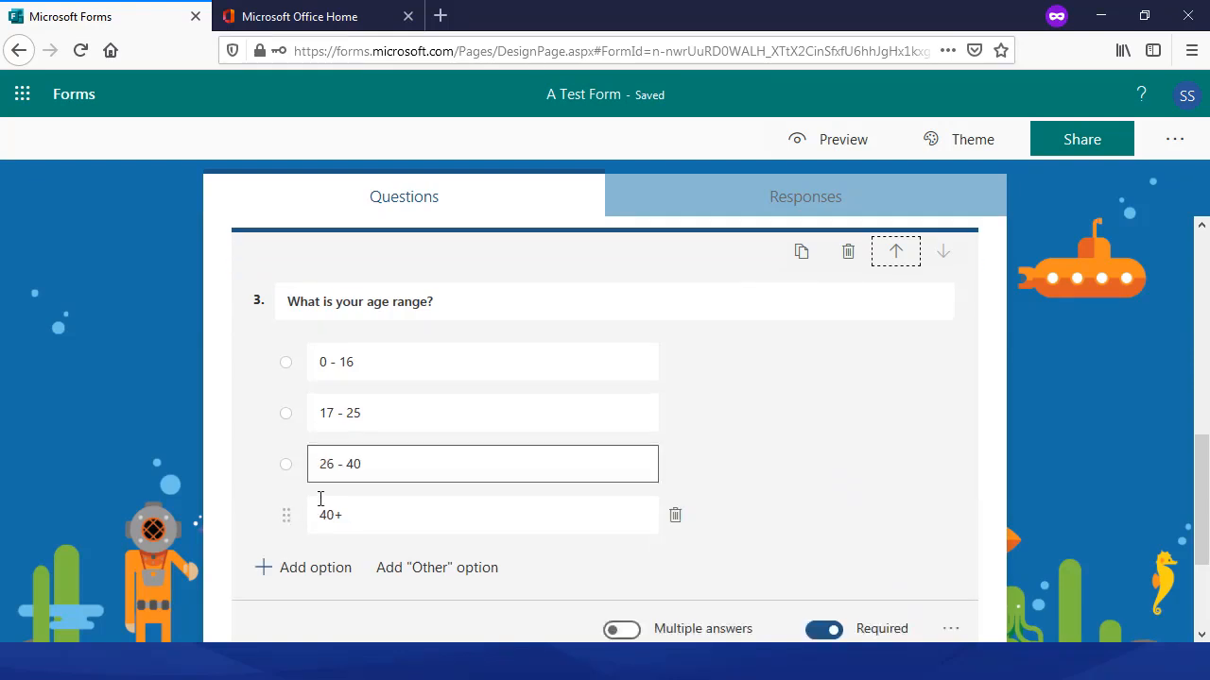
scroll(513, 464, down, 3)
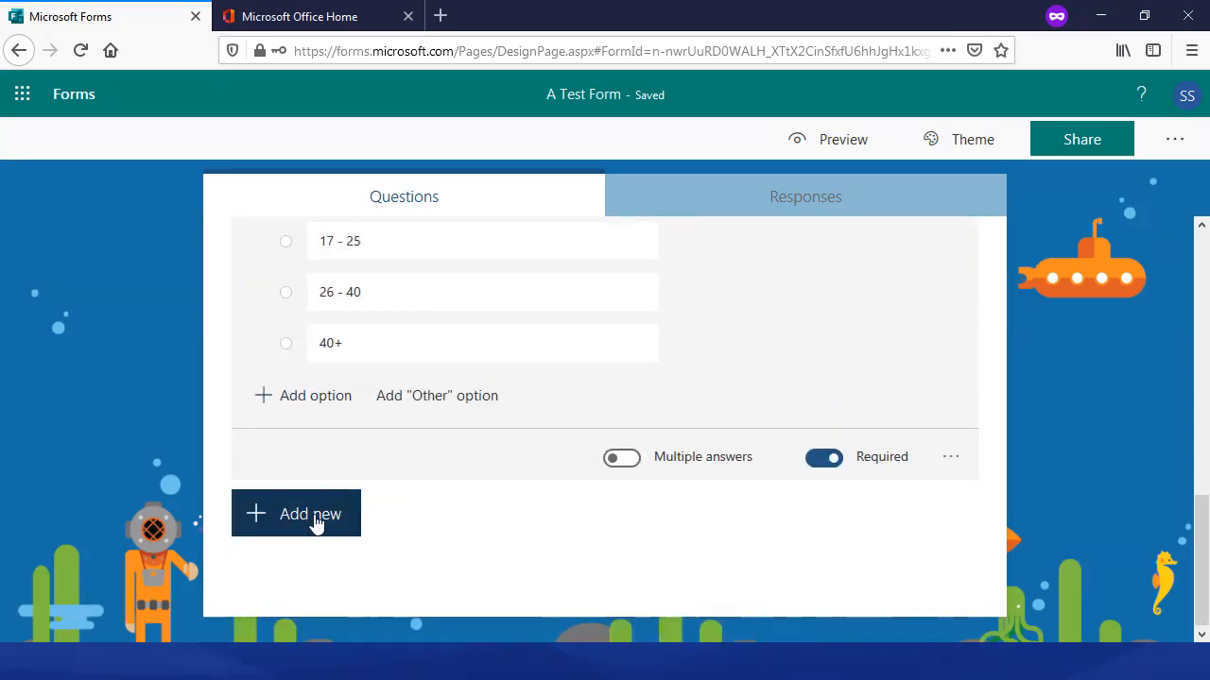
scroll(385, 510, up, 5)
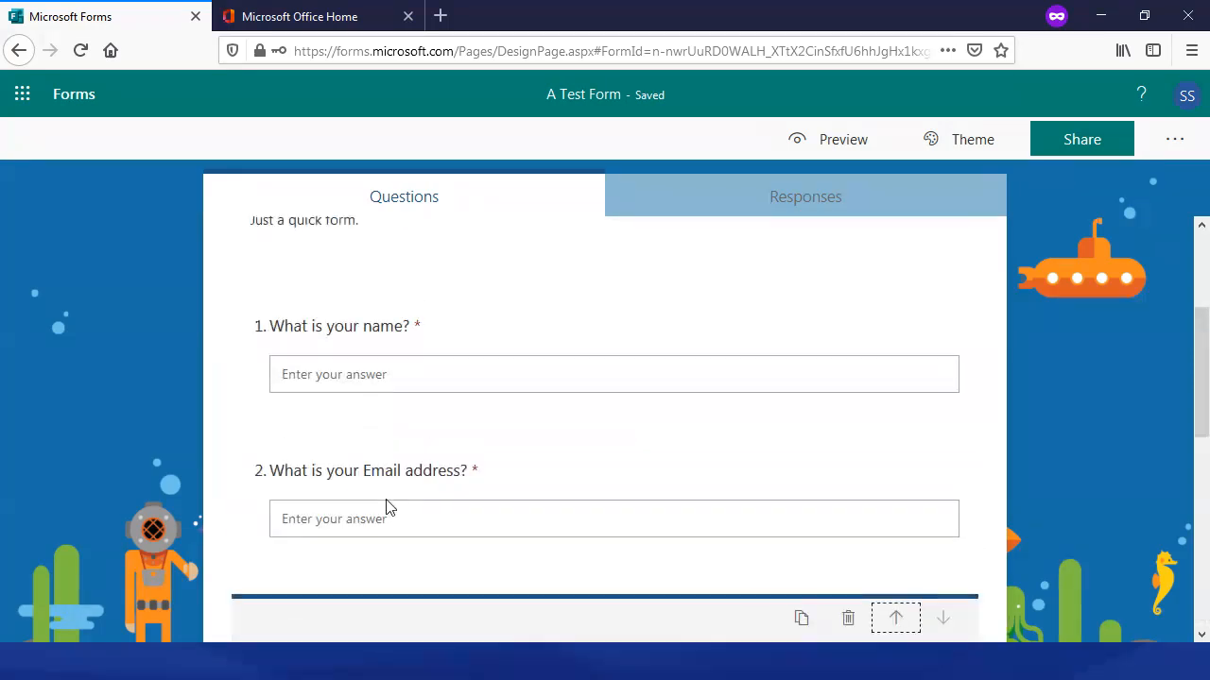
- Open the name, email address and age range questions in turn to see where a new question can be inserted
click(472, 341)
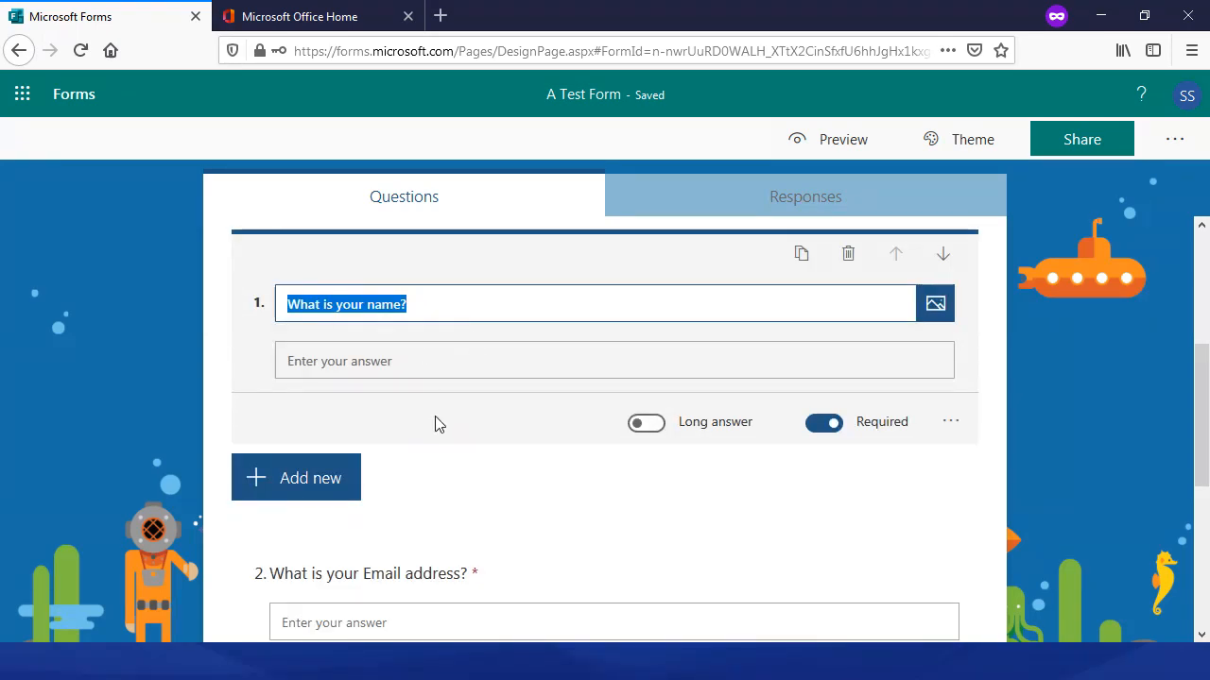
scroll(421, 529, down, 1)
click(526, 453)
scroll(482, 490, down, 2)
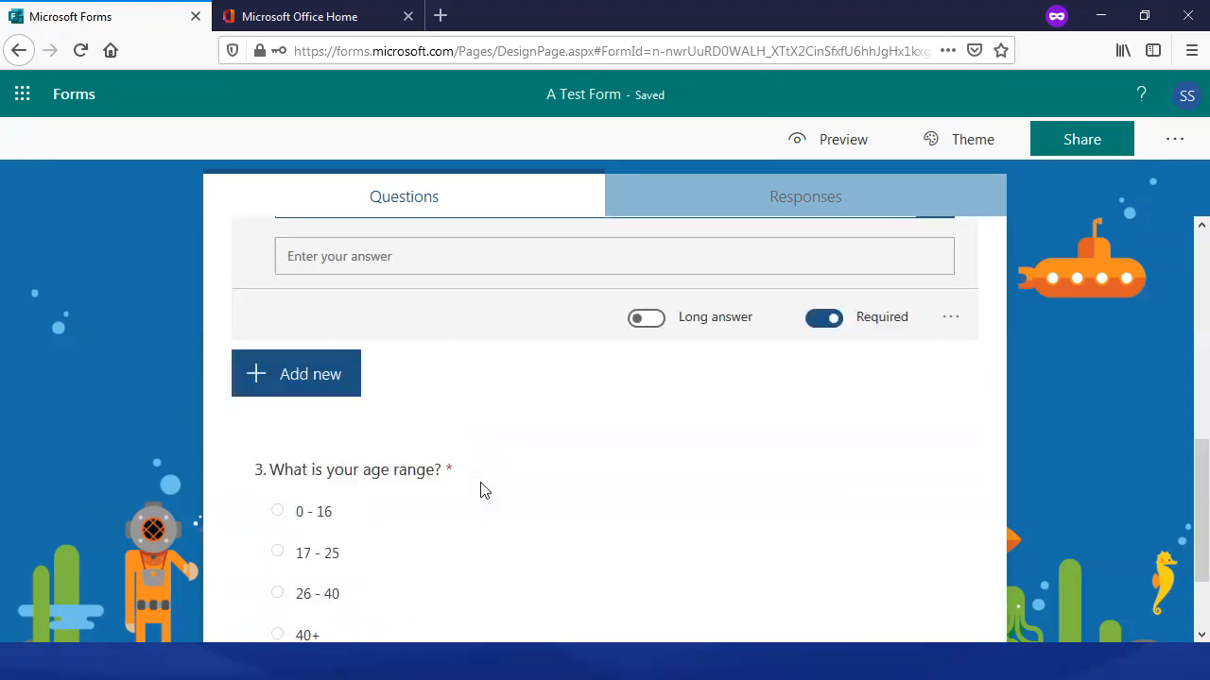
scroll(482, 489, down, 1)
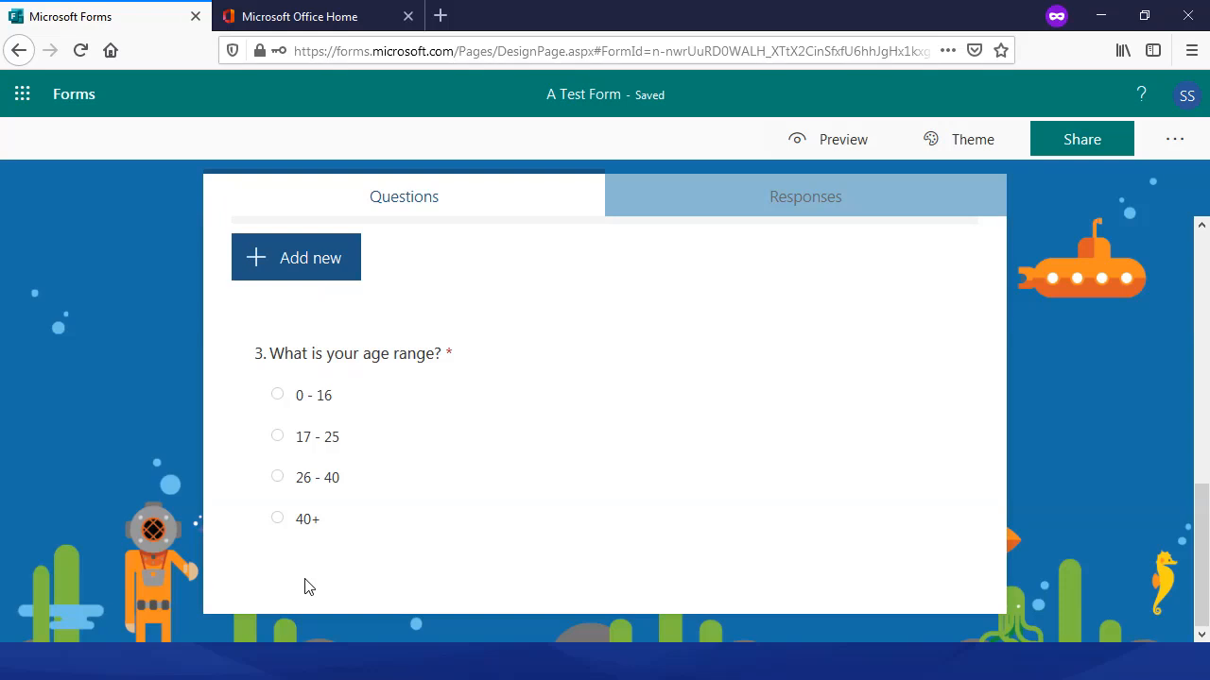
click(373, 498)
- Add a date question after the age range question reading "What is your date of birth?" and check its additional options
scroll(397, 591, down, 2)
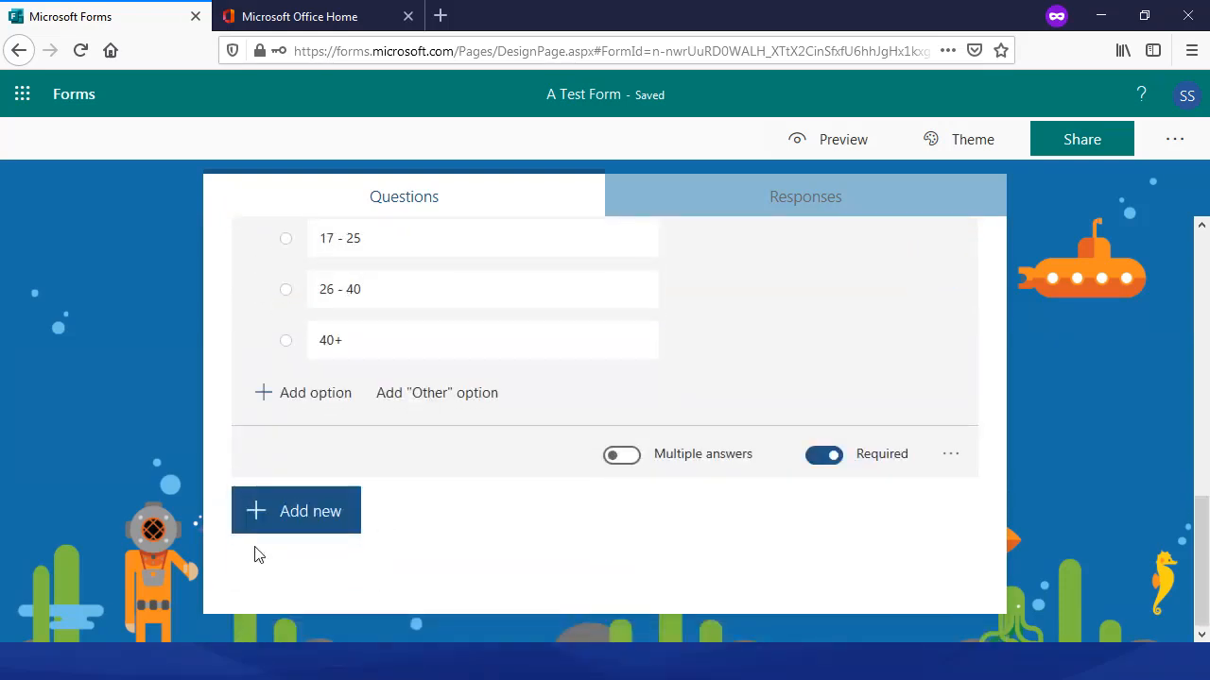
click(289, 510)
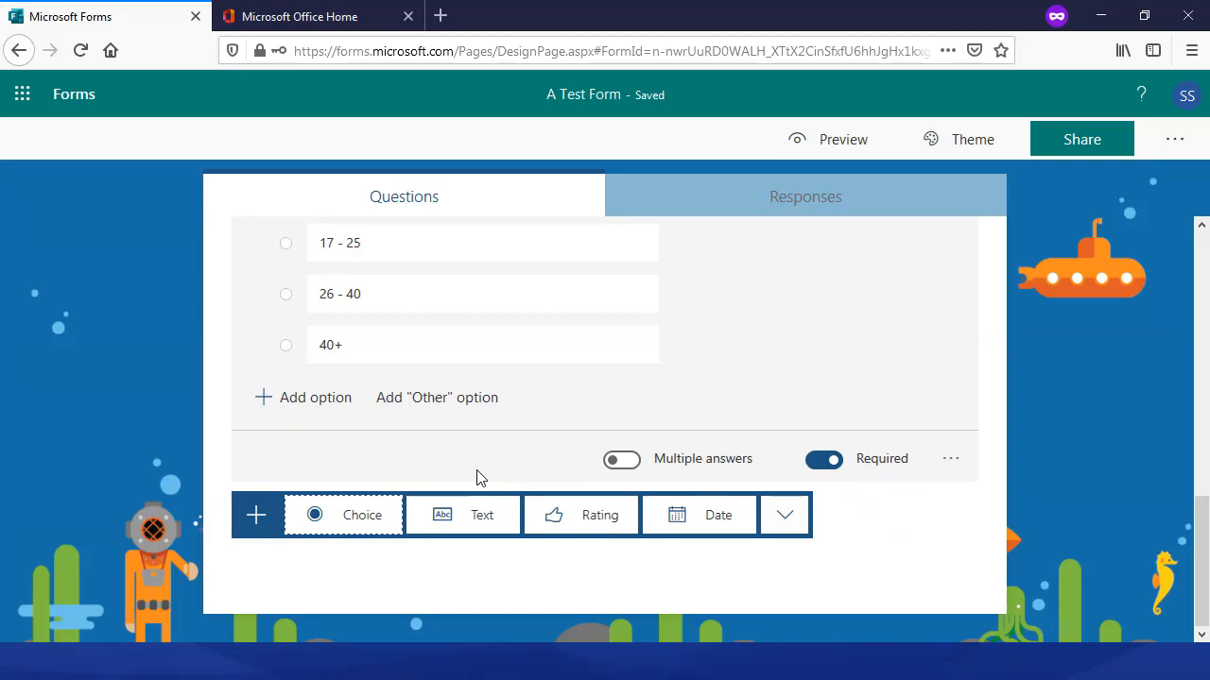
click(702, 516)
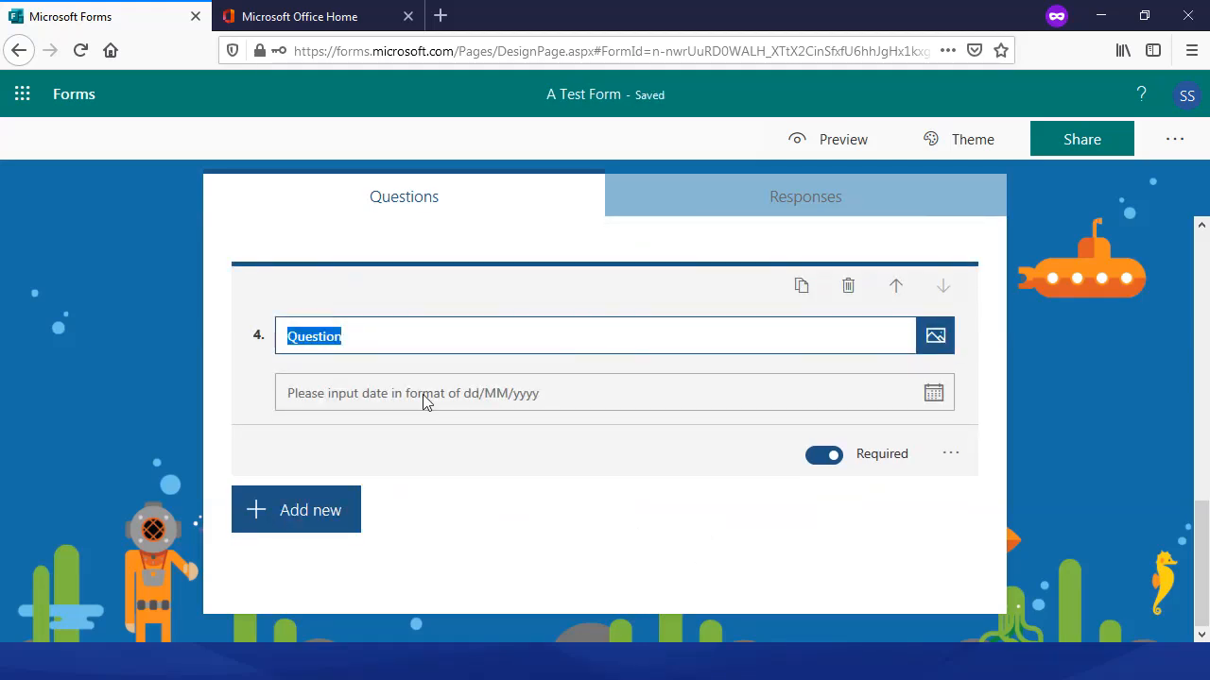
text(What is your date of birth?)
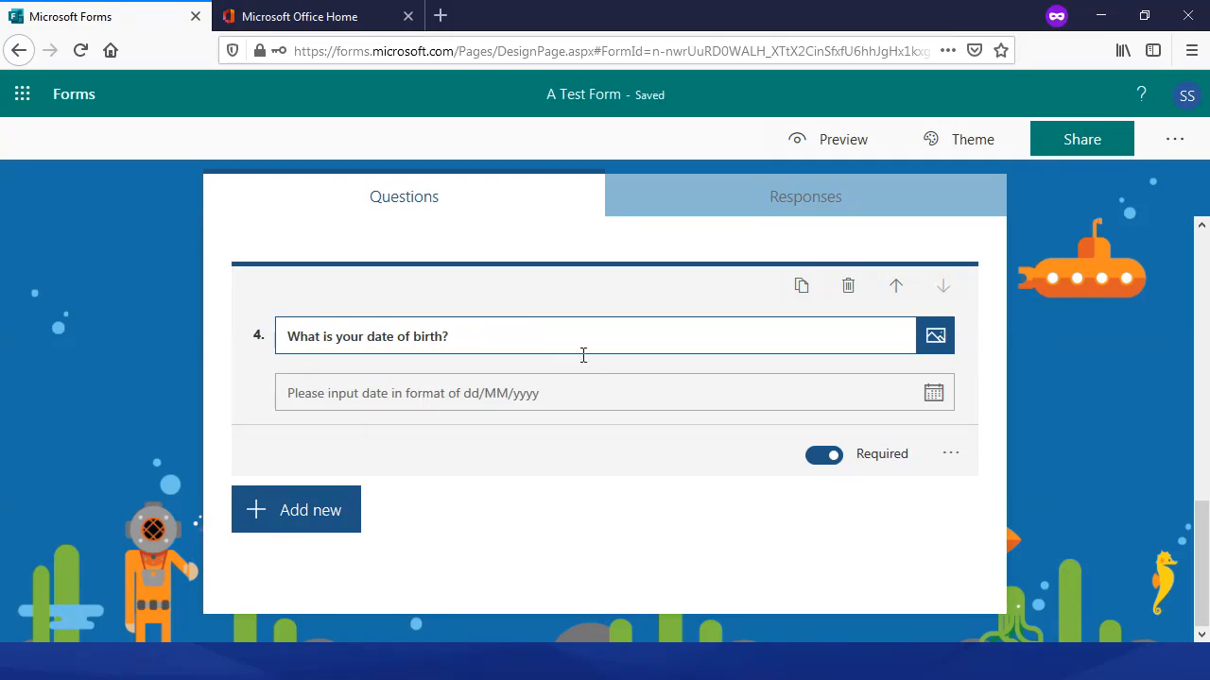
click(953, 459)
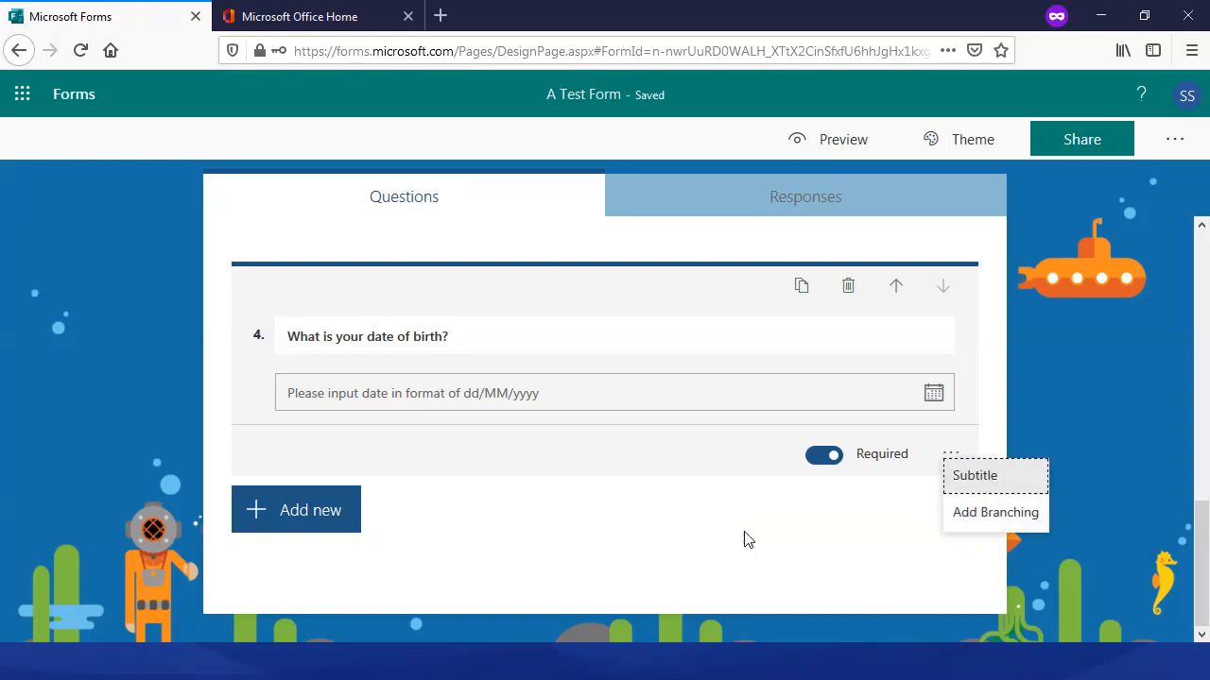
click(571, 480)
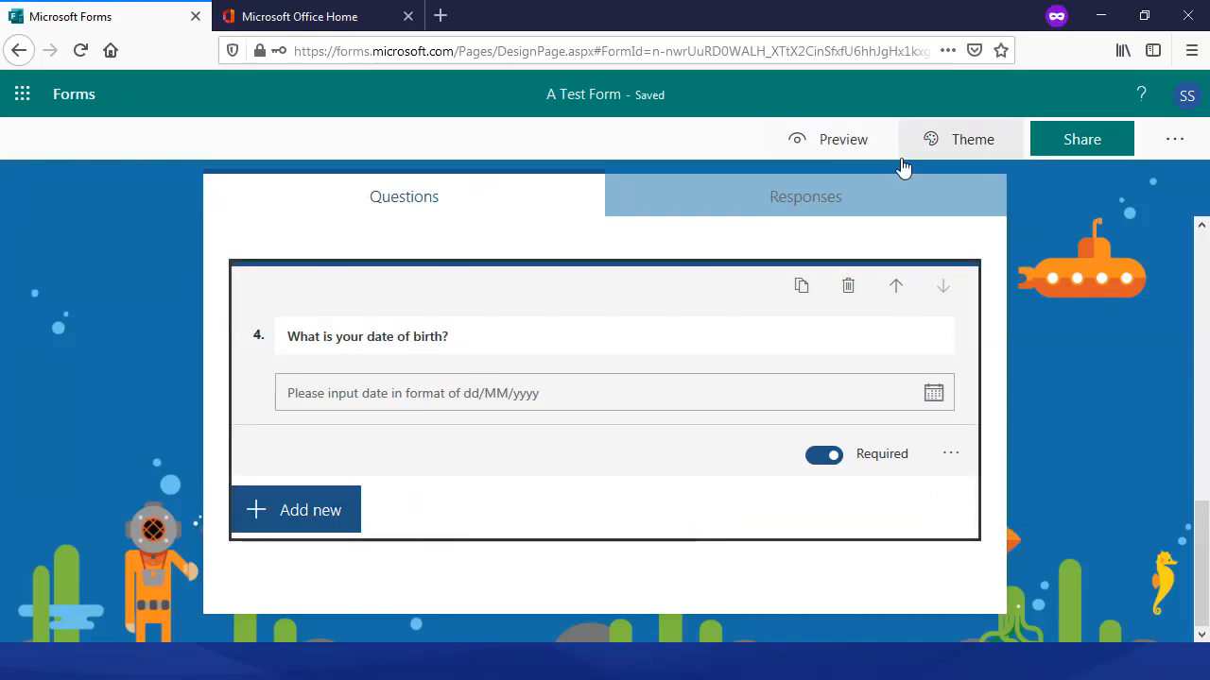
- Preview the form, test the date of birth question by choosing a past date from its calendar, and return to editing
click(824, 142)
scroll(554, 292, down, 7)
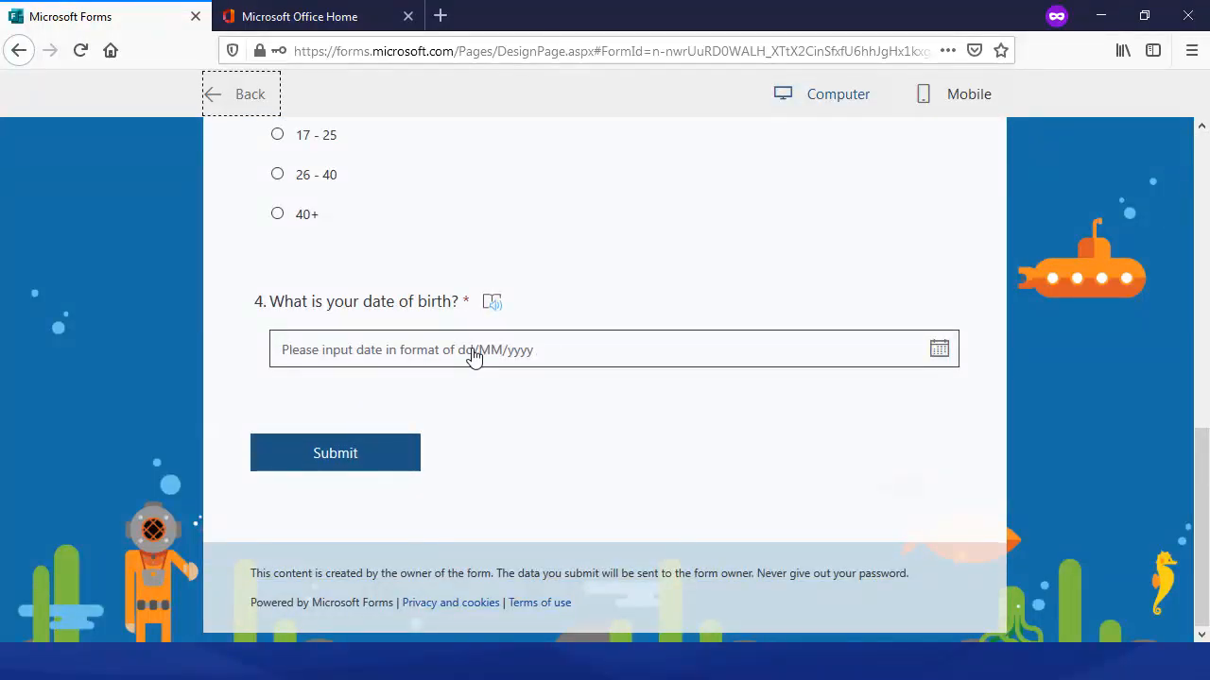
click(473, 356)
scroll(770, 368, down, 1)
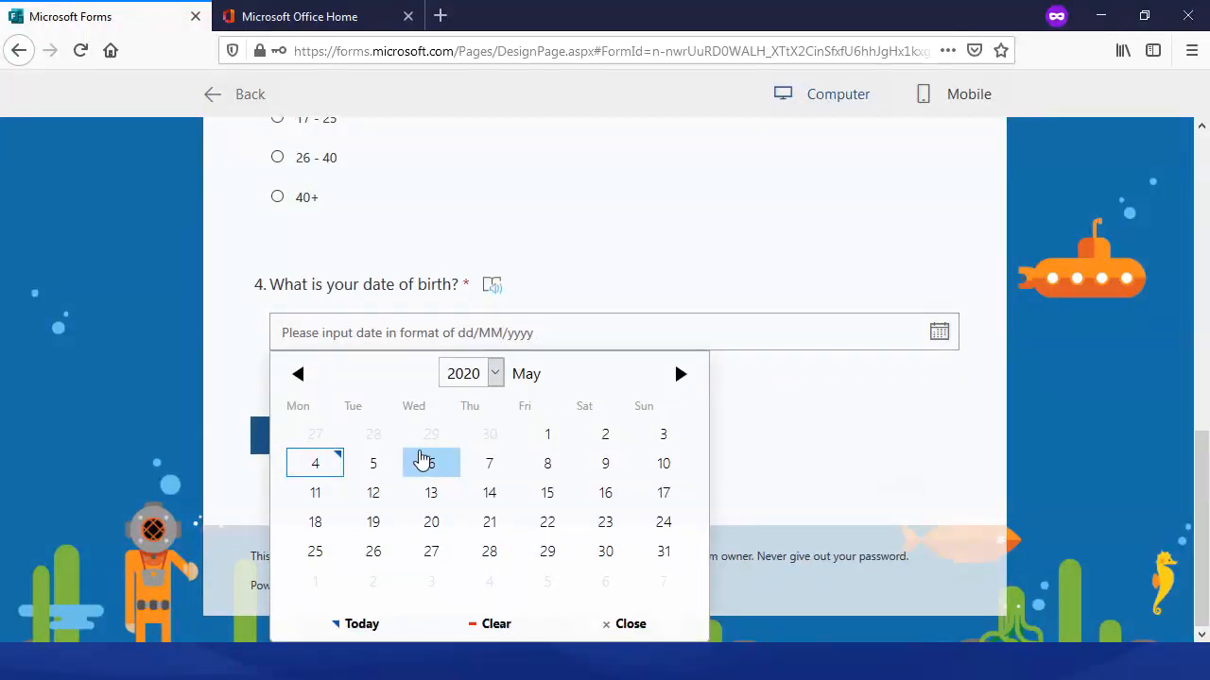
click(299, 375)
click(299, 376)
click(299, 375)
click(299, 375)
click(298, 375)
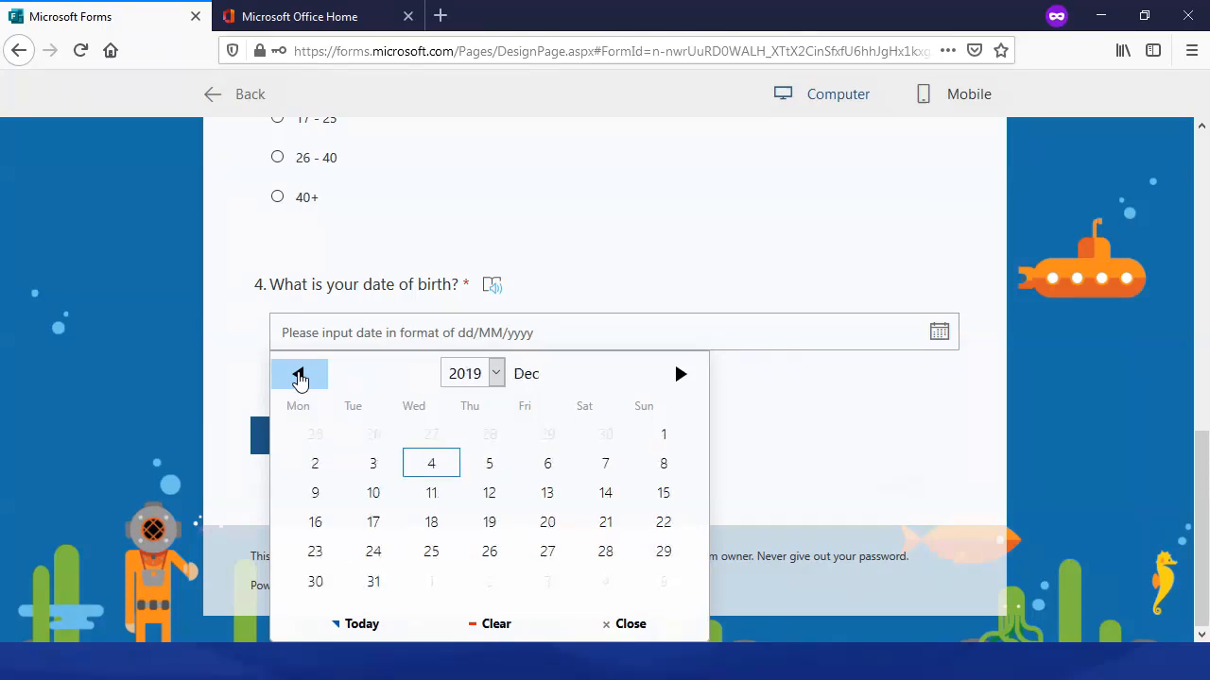
click(299, 375)
click(299, 375)
click(493, 464)
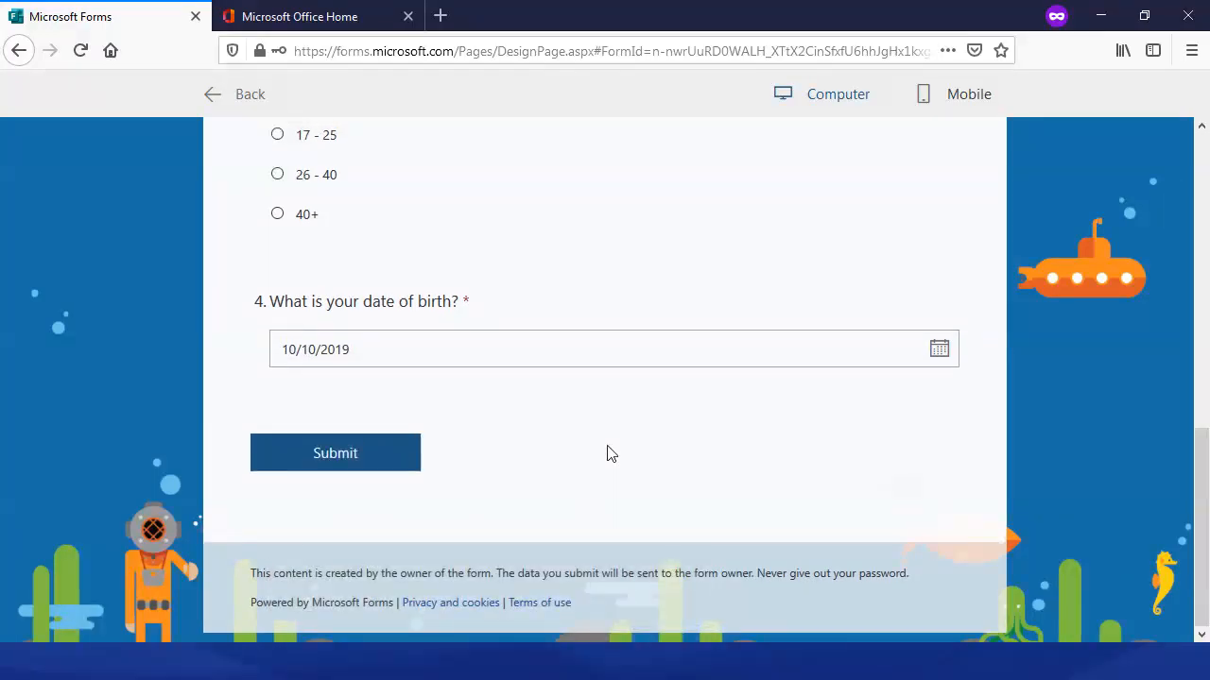
scroll(567, 331, up, 10)
click(213, 95)
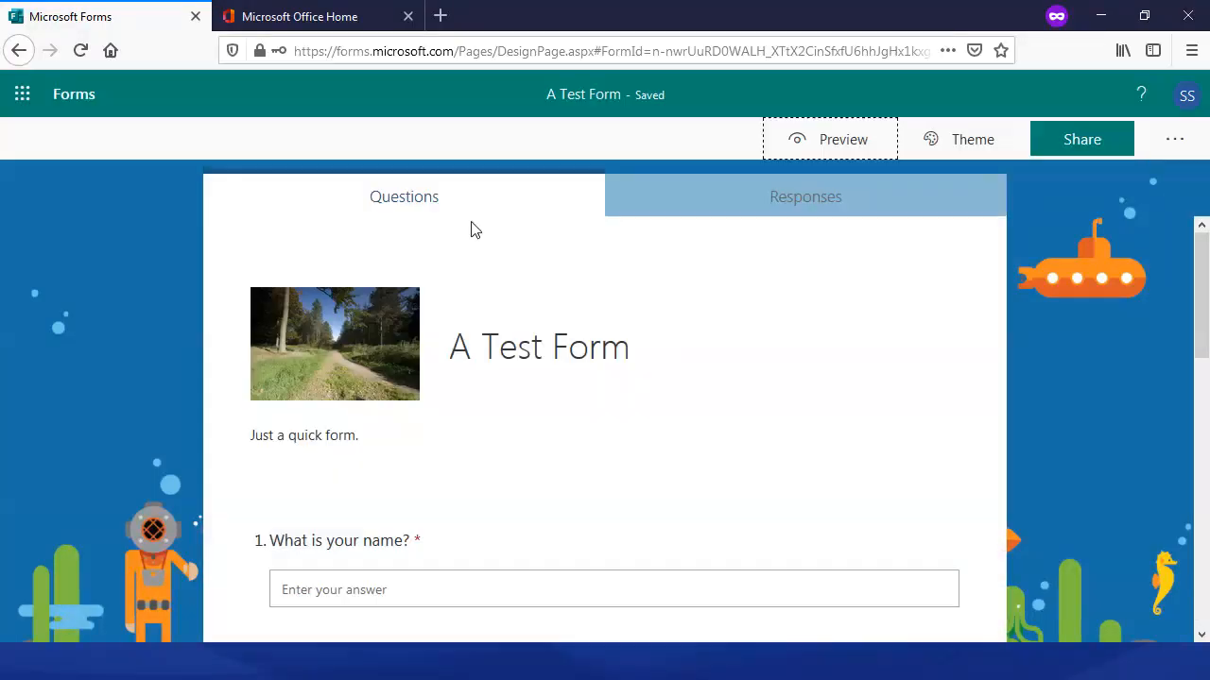
- Add a ranking question after the date of birth question reading "What is your favourite games console?"
scroll(623, 359, down, 10)
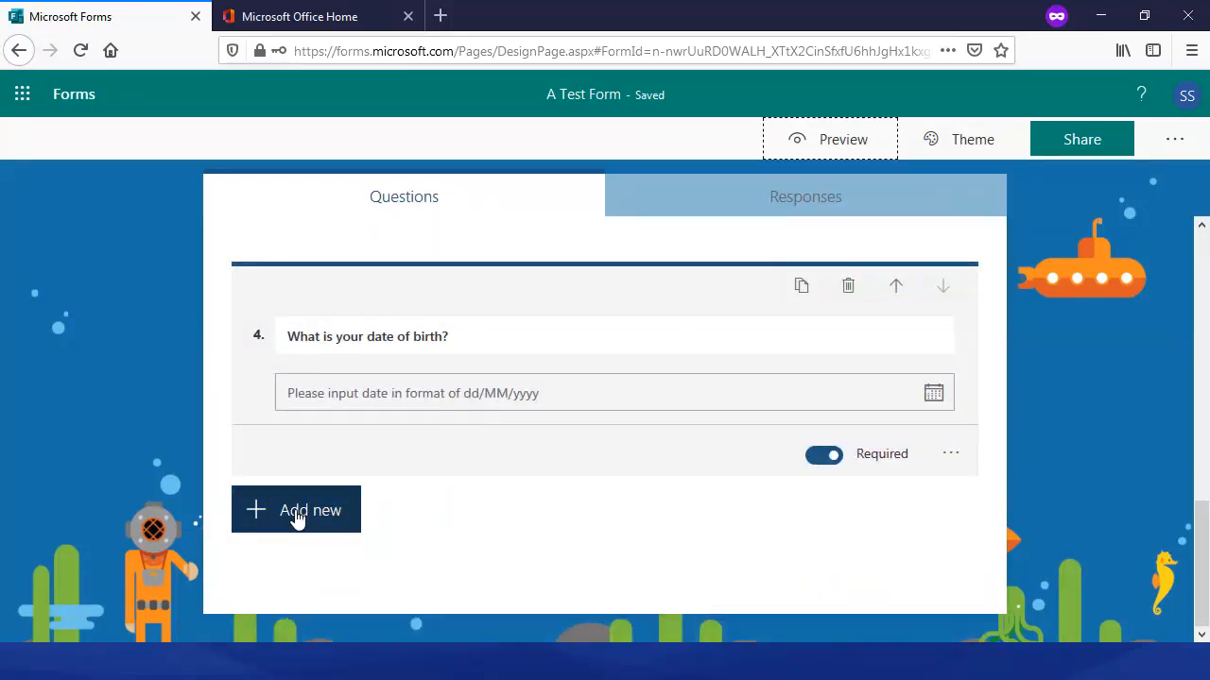
click(296, 518)
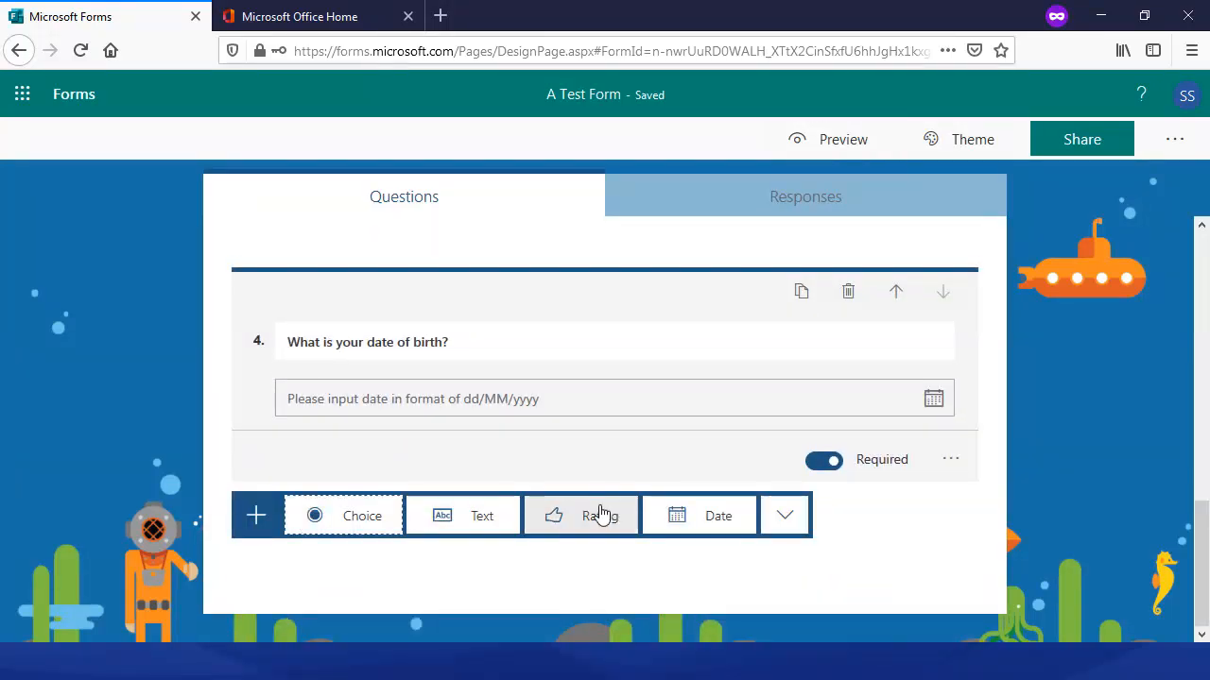
click(788, 518)
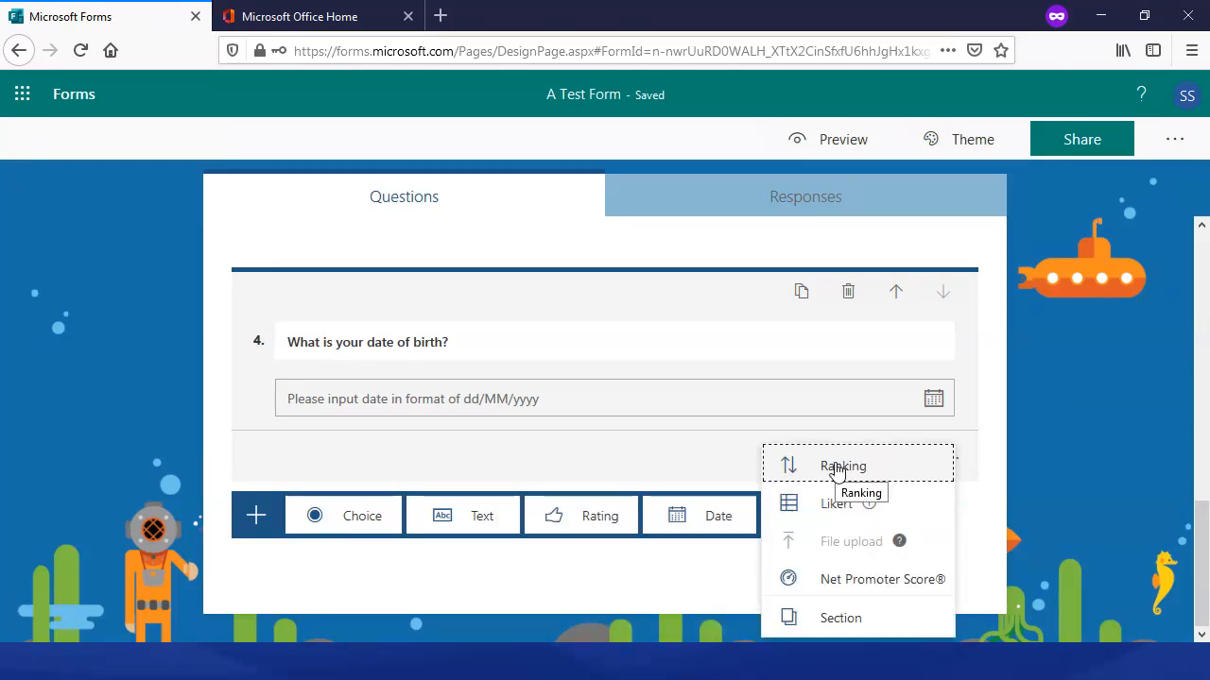
click(837, 467)
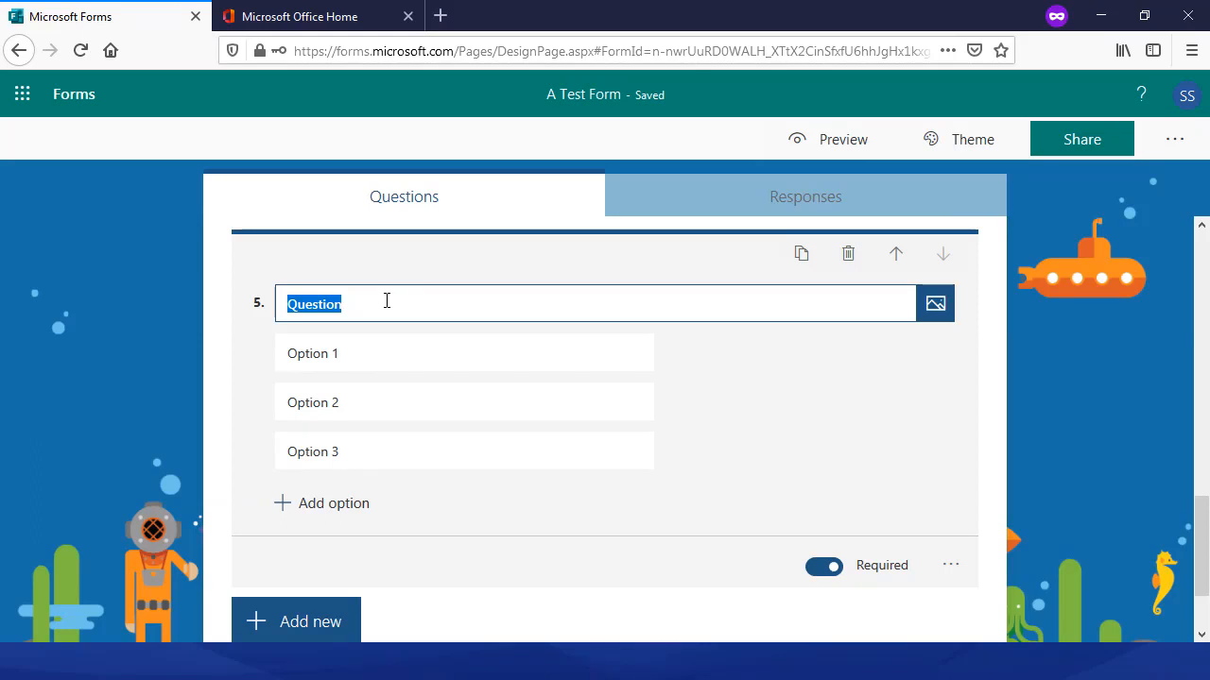
text(Wh)
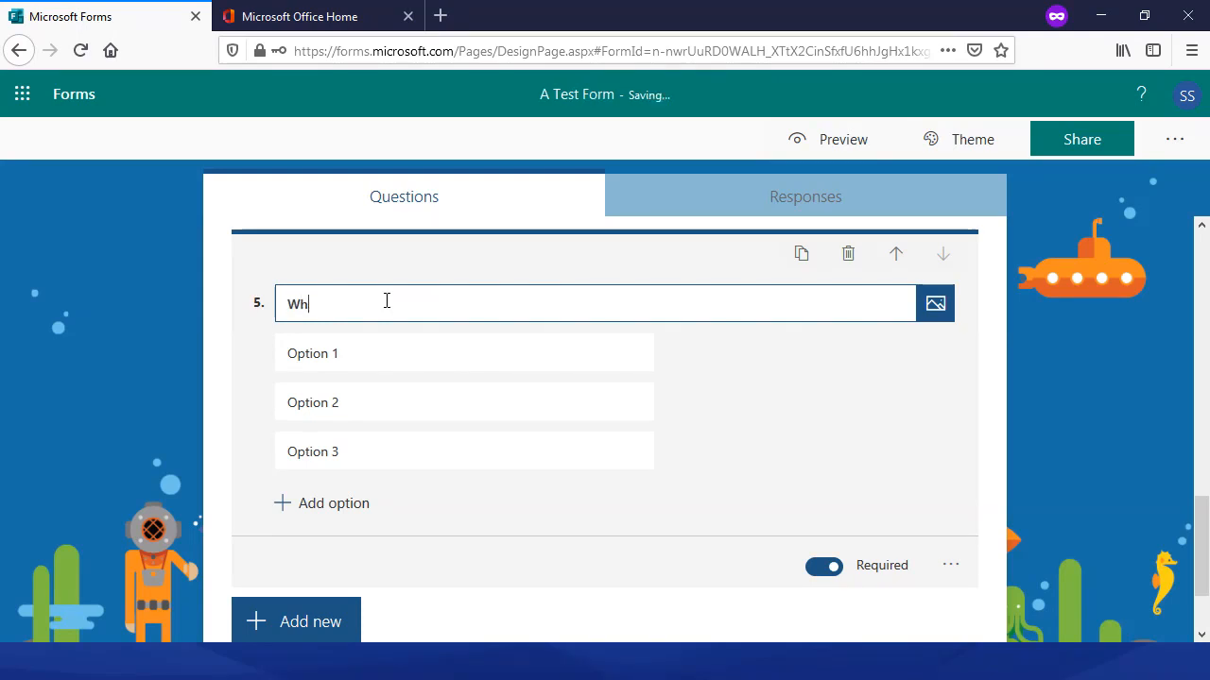
text(at is your favourite games console?)
- Name the ranking options PS4, Switch and XBox, and check the question's additional options
click(400, 357)
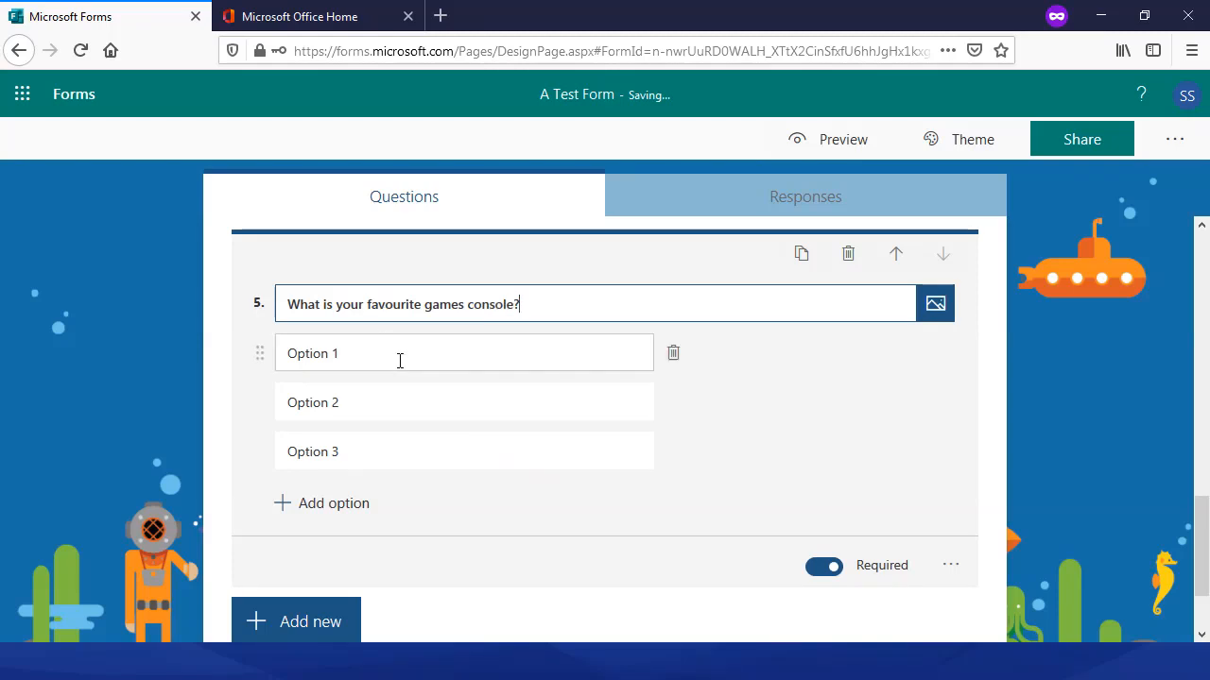
text(PS4)
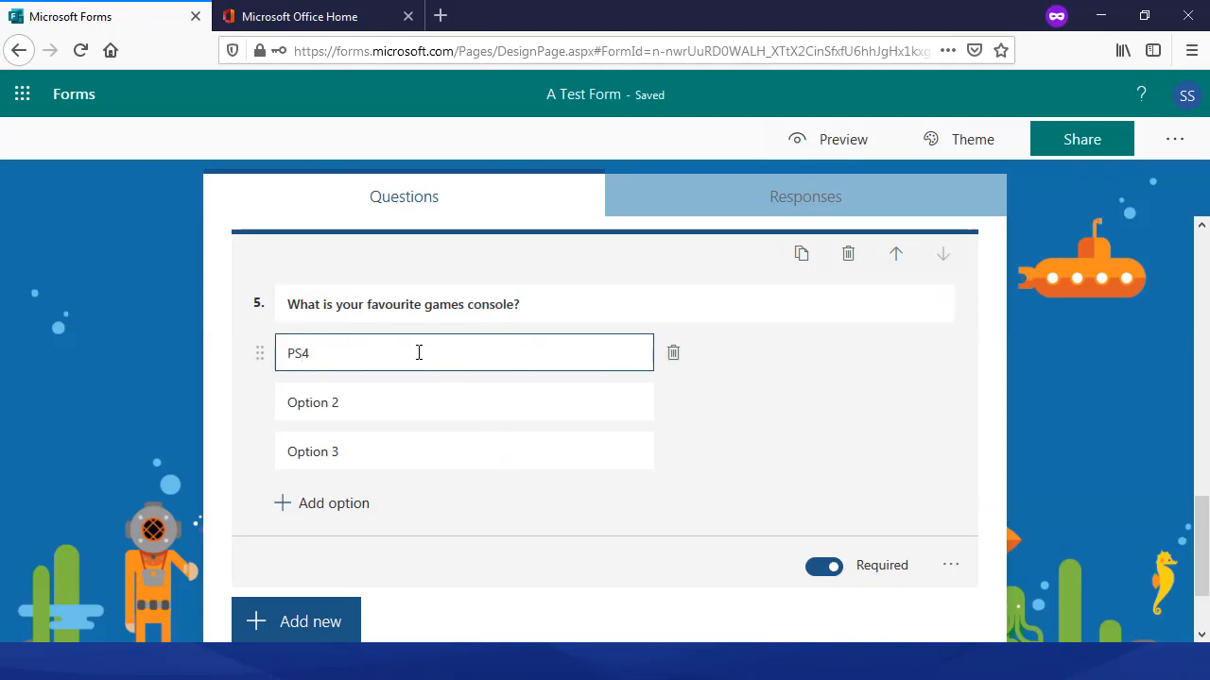
click(483, 393)
text(Switch)
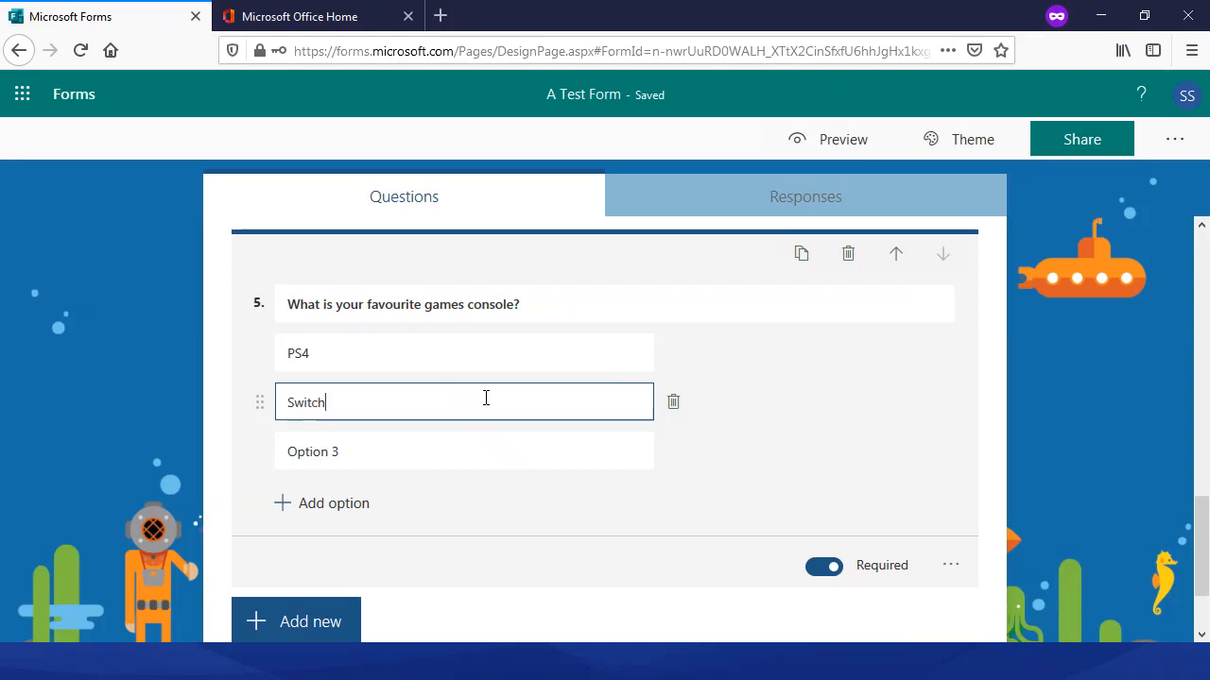
click(459, 451)
text(XB)
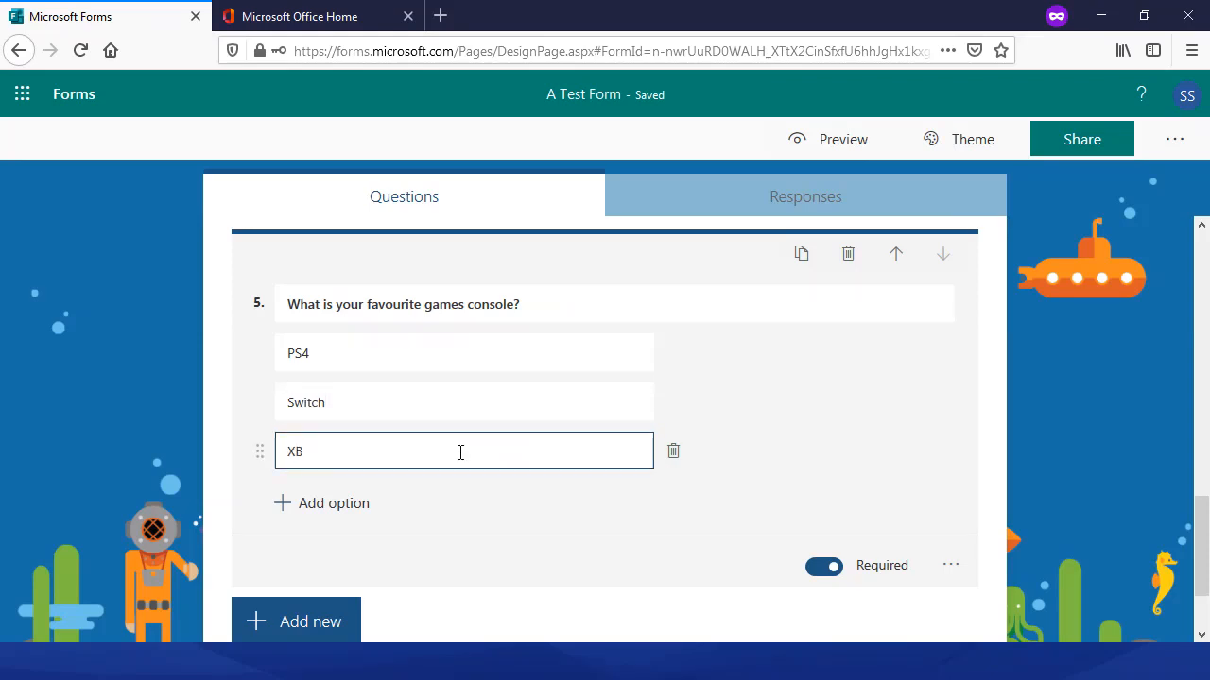
text(xo)
key(BackSpace)
key(BackSpace)
text(ox)
click(951, 566)
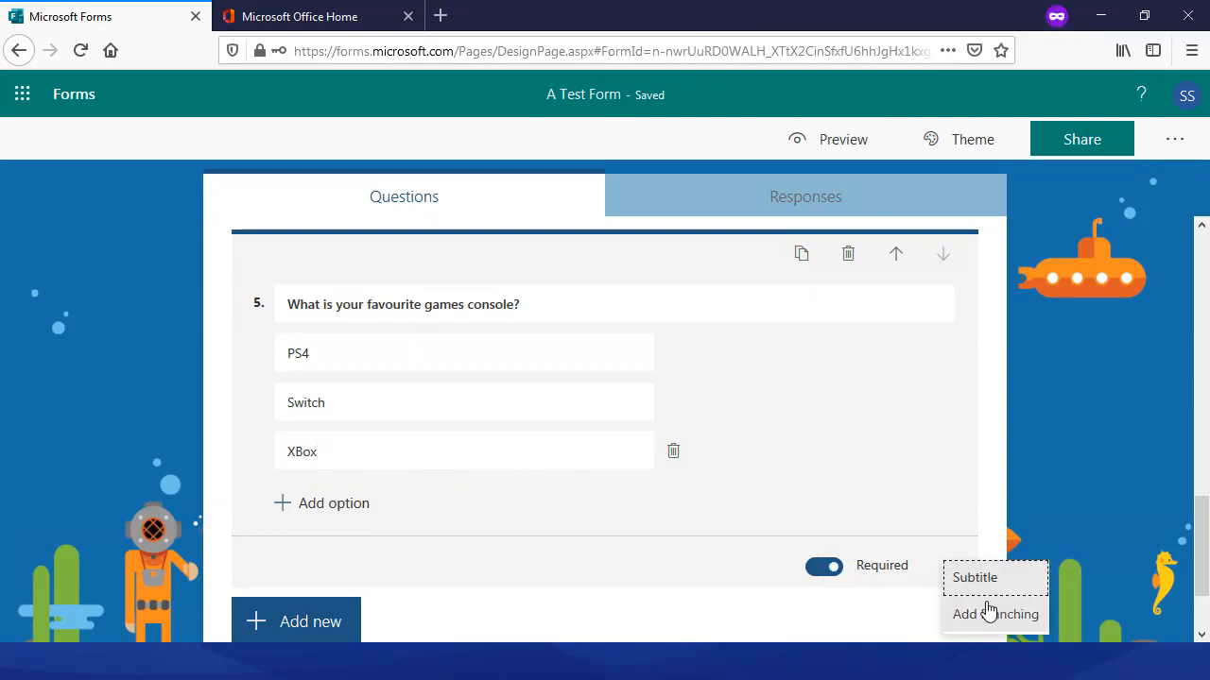
click(131, 541)
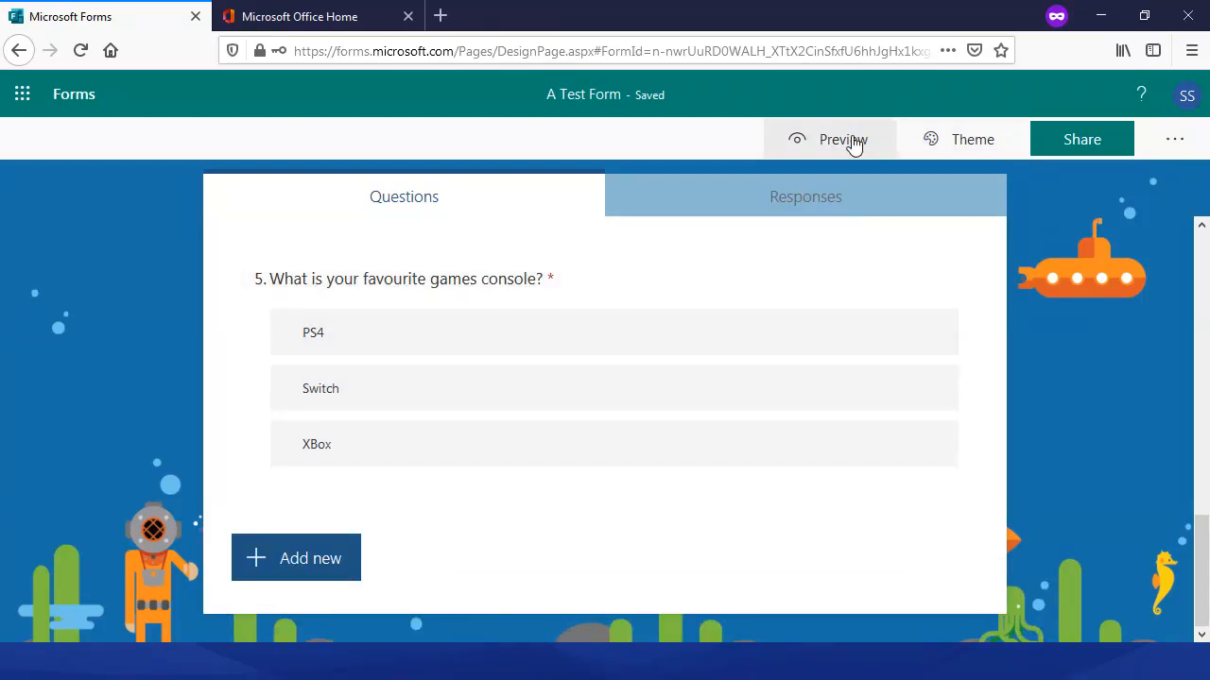
- Preview the form and test the games console ranking by moving PS4 down and back up the list
click(849, 140)
scroll(751, 250, down, 10)
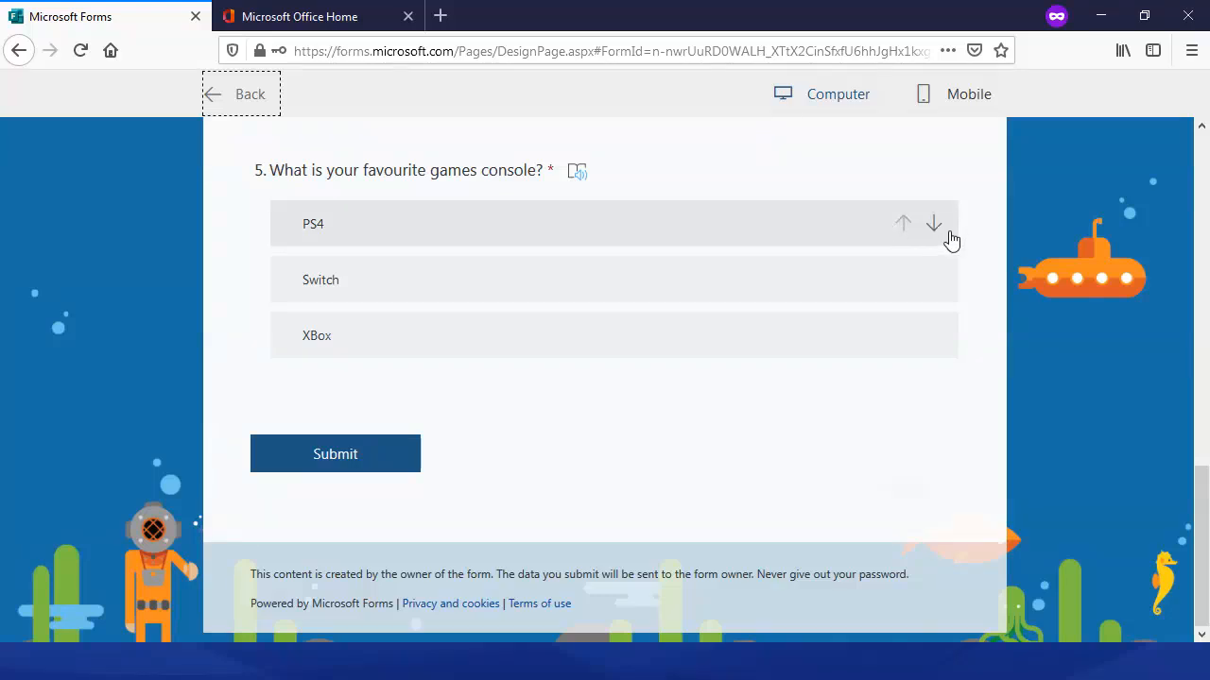
click(935, 227)
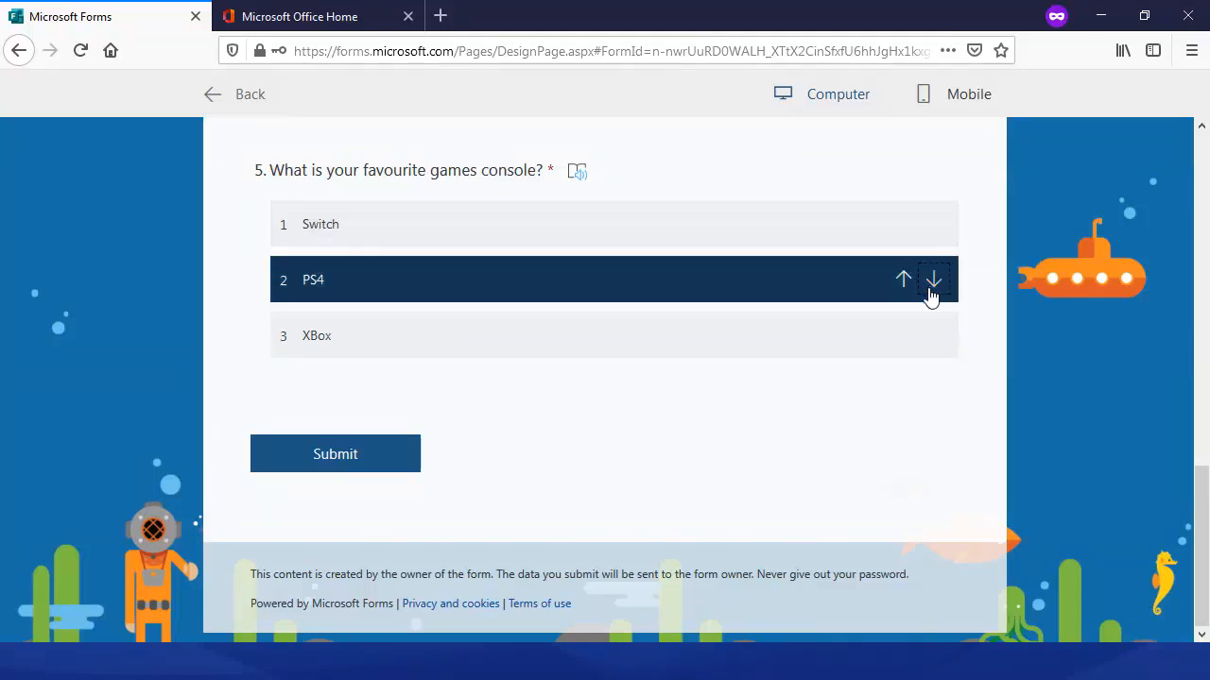
click(904, 278)
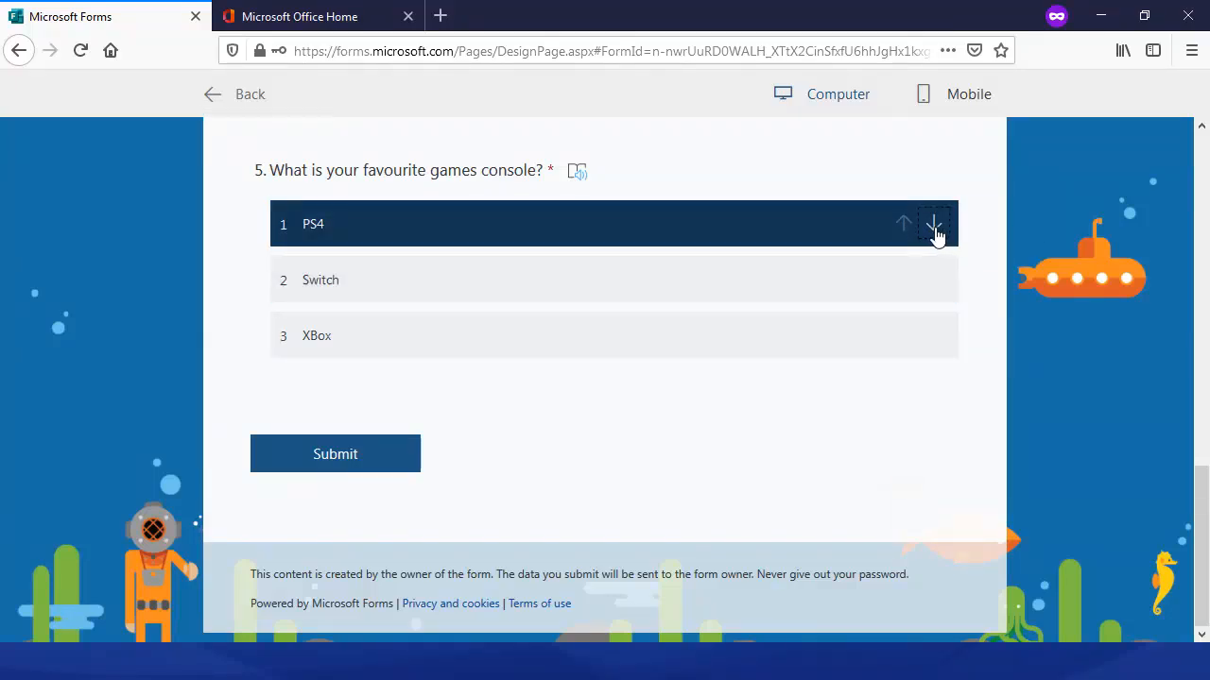
click(932, 230)
drag(397, 227, 501, 281)
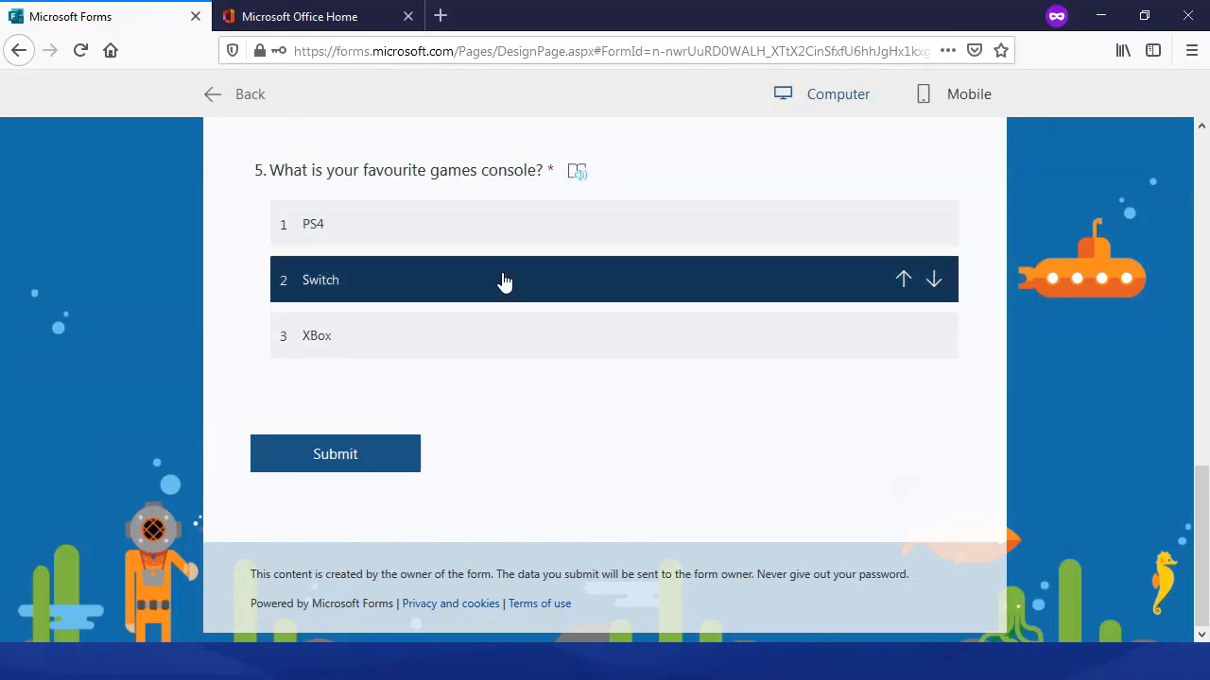
- Review the previewed questions, check the games console ranking in the mobile view, and return to editing
scroll(589, 270, up, 10)
scroll(453, 318, down, 5)
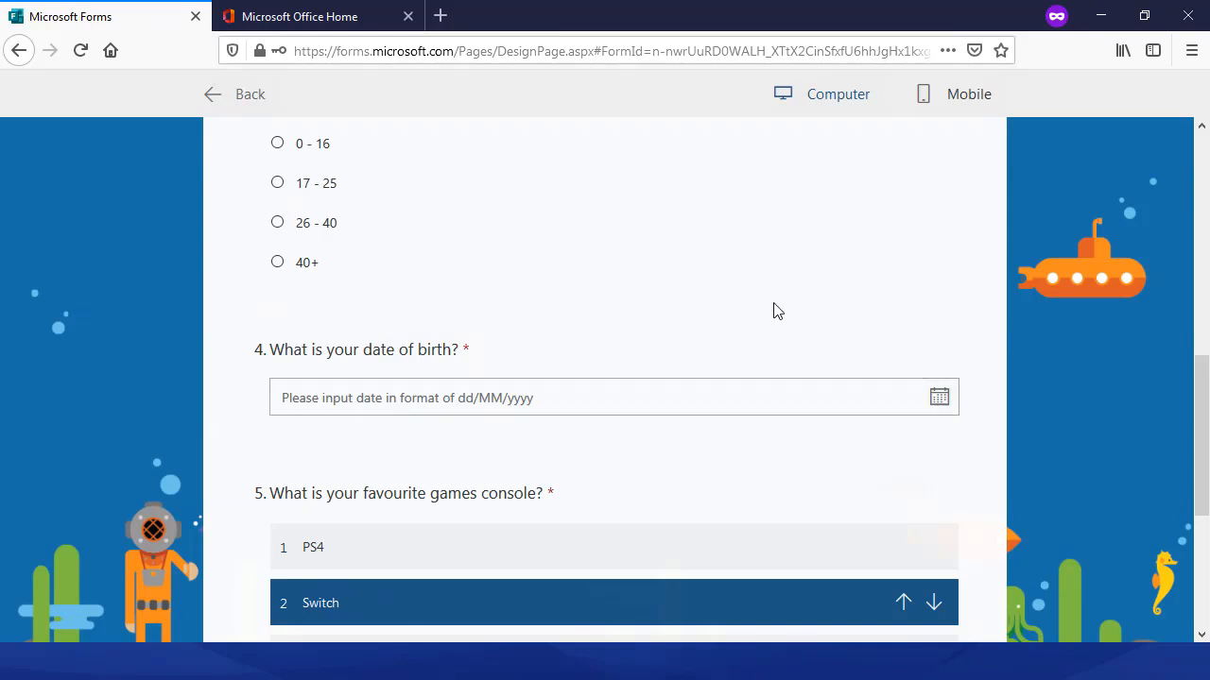
scroll(767, 311, down, 2)
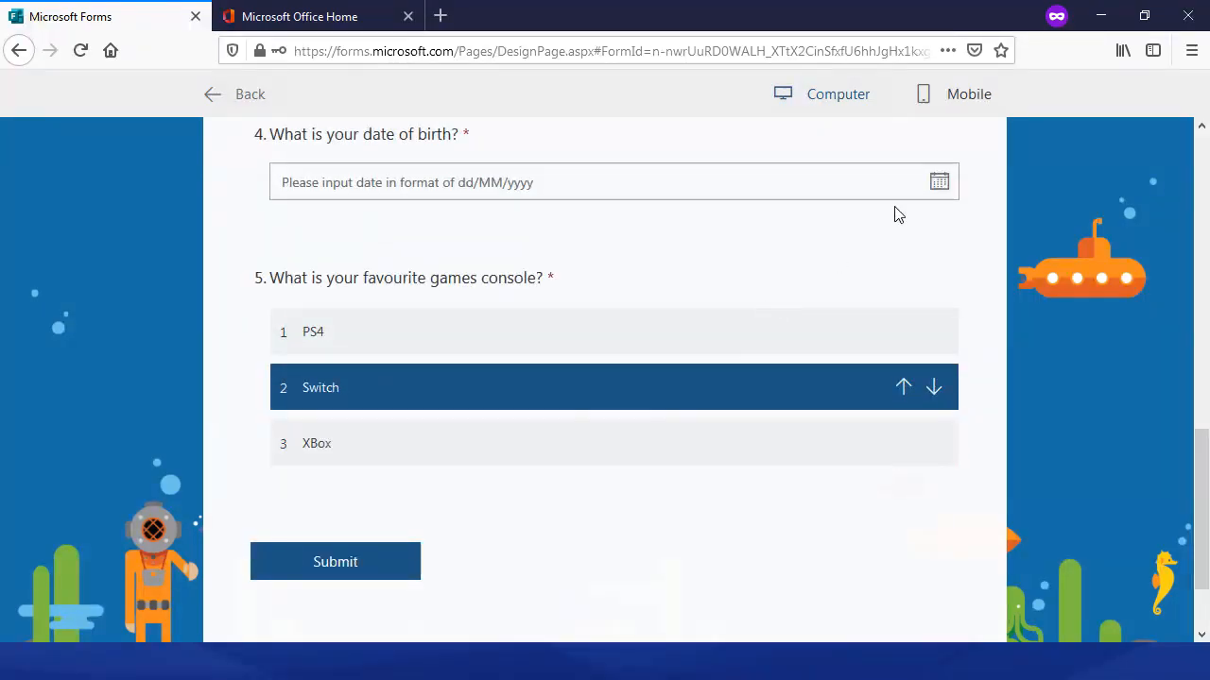
click(945, 102)
scroll(536, 352, up, 2)
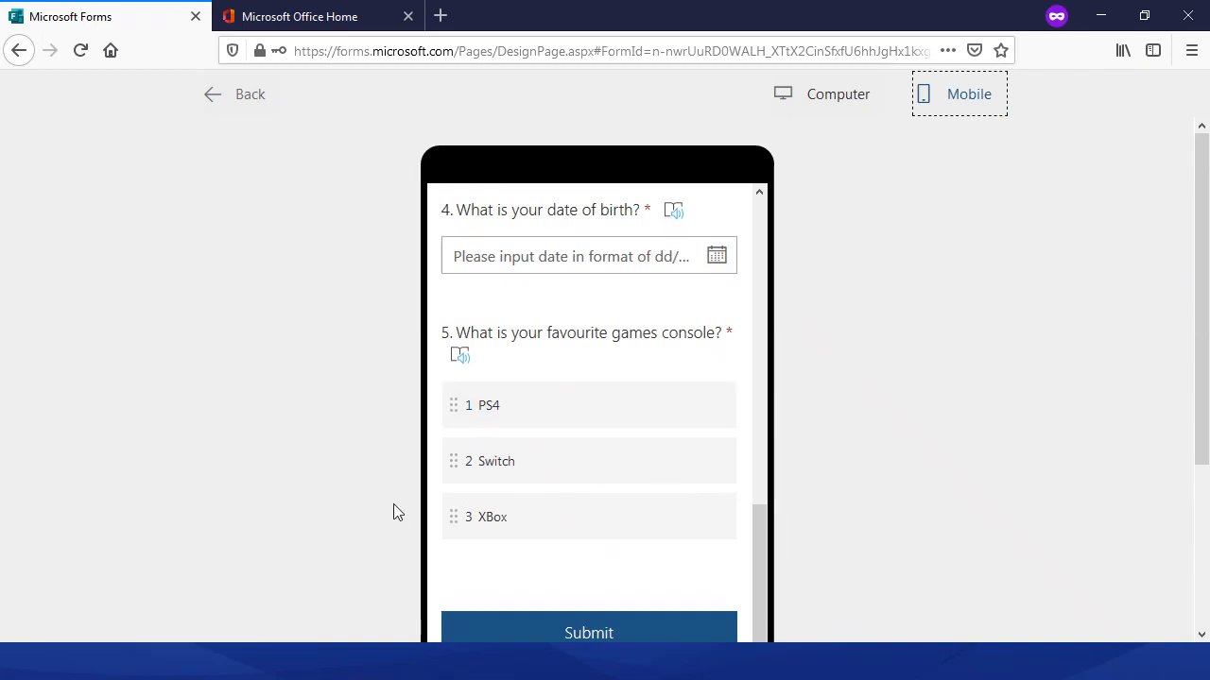
click(212, 96)
- Open "A Thursday eServices Test" from the forms list, examine its film release order ranking question, and return to the list
middle_click(72, 108)
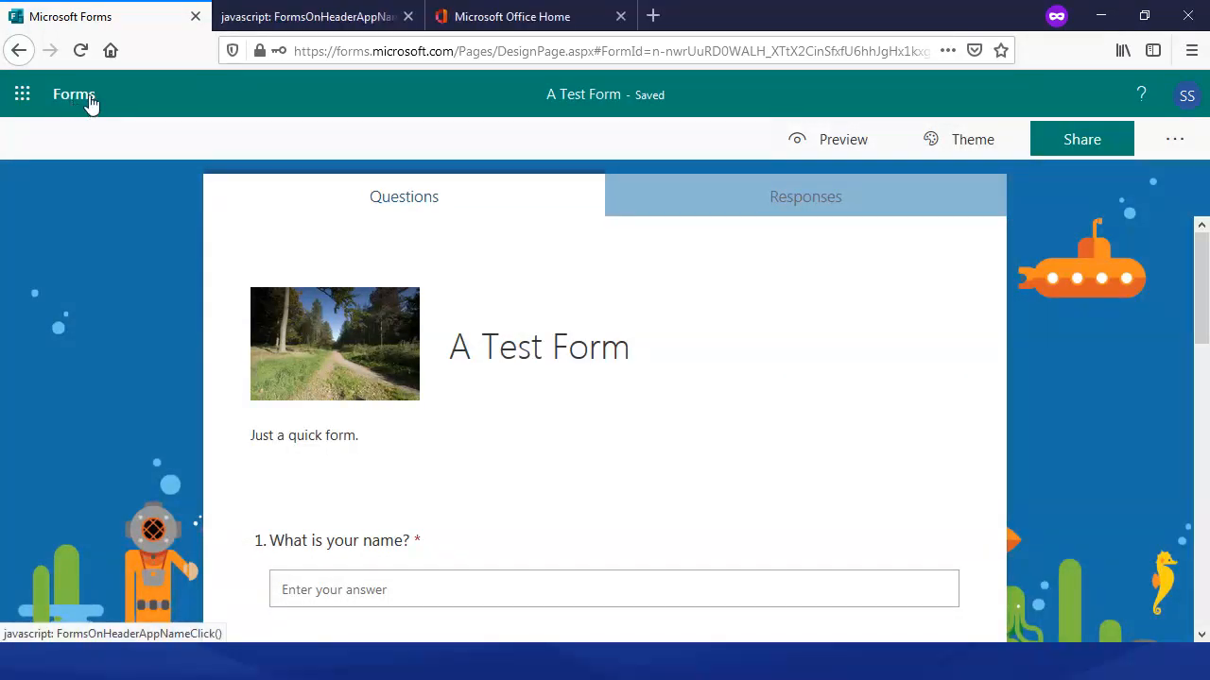
click(395, 16)
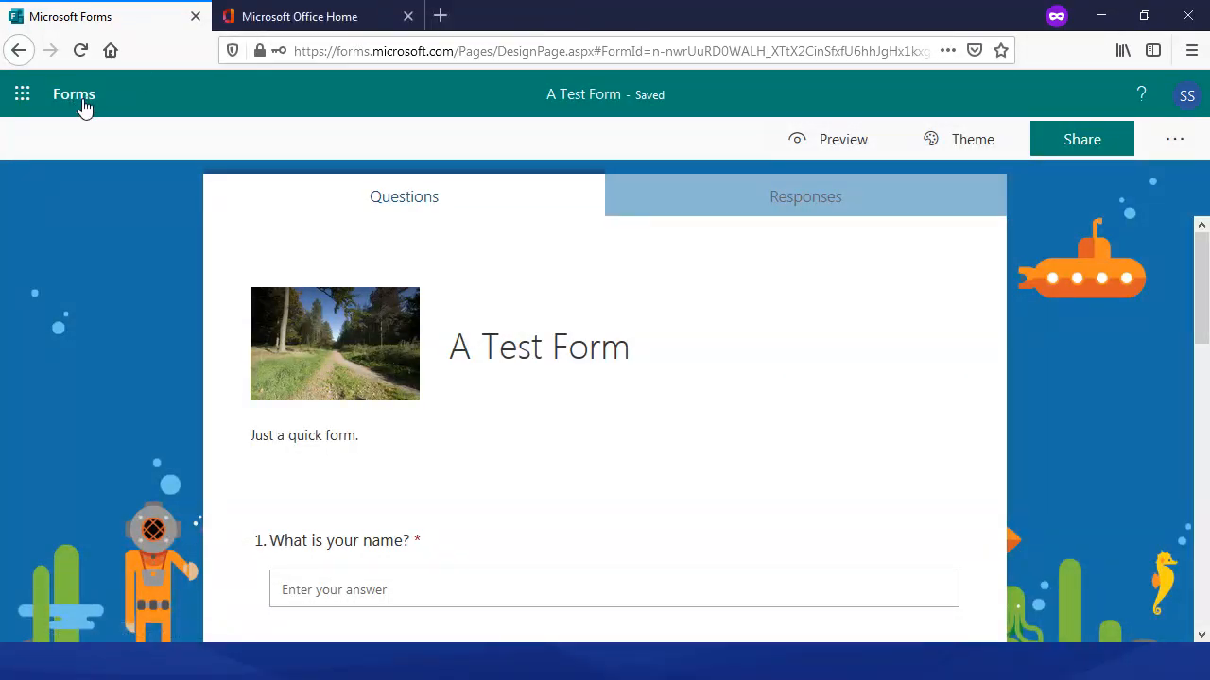
click(77, 99)
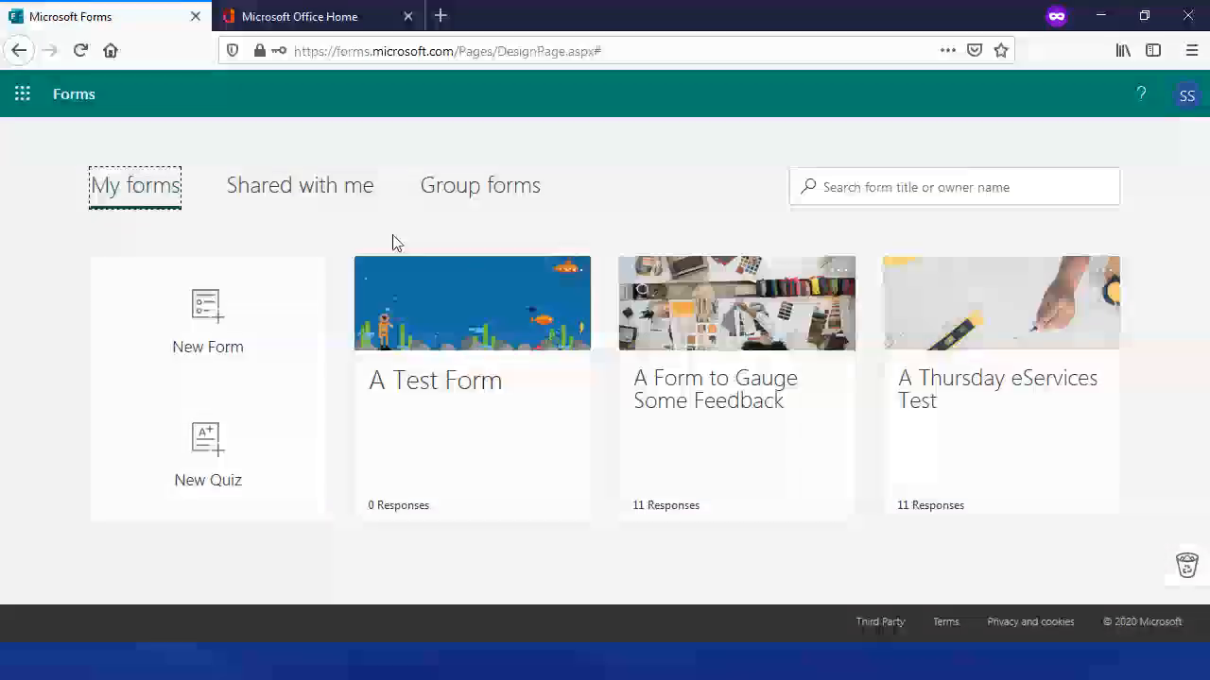
click(937, 408)
scroll(532, 378, down, 12)
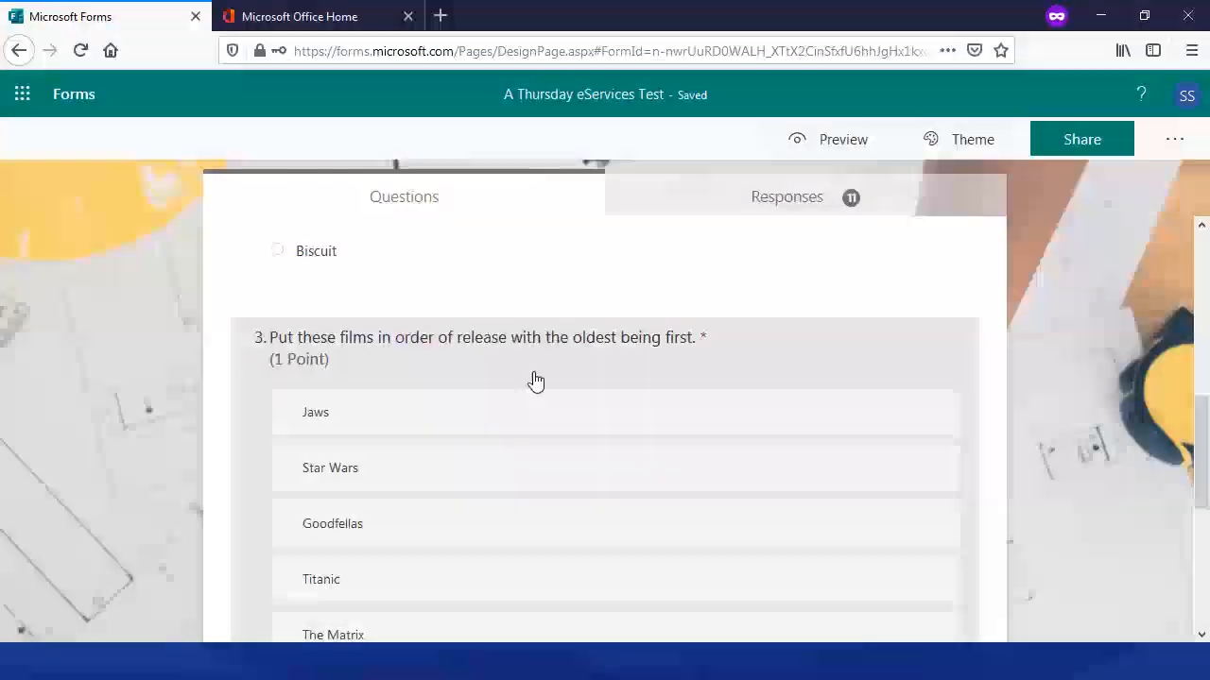
scroll(545, 386, up, 4)
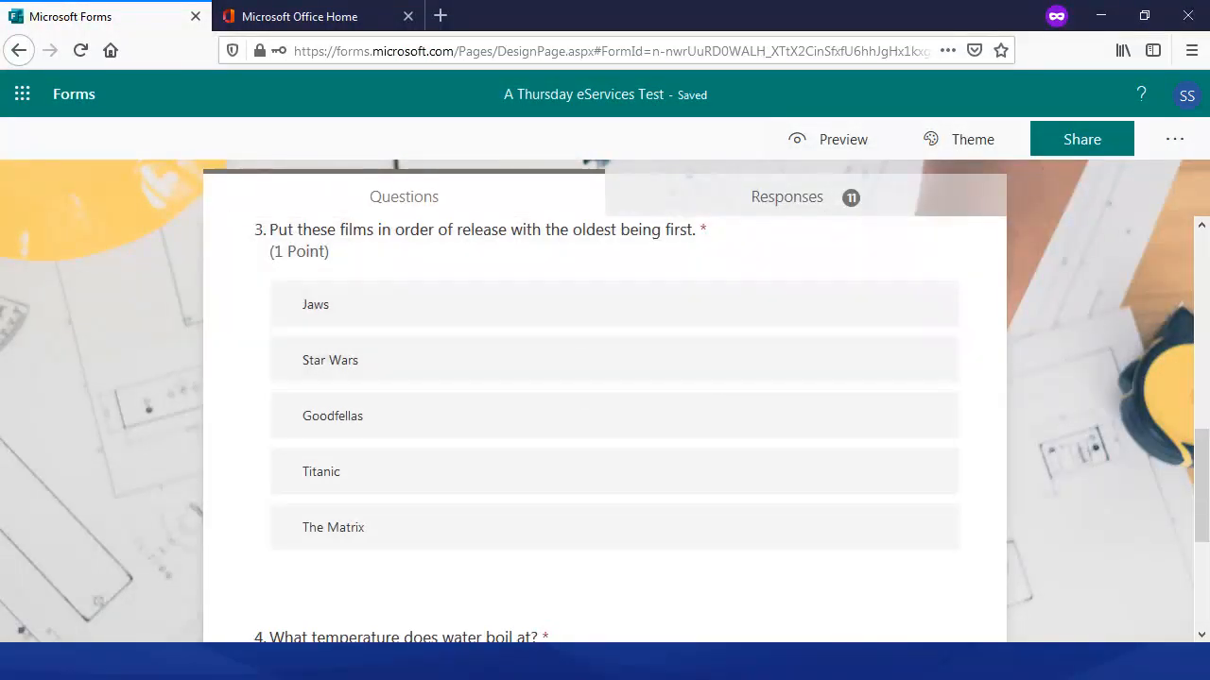
click(79, 98)
- Open "A Form to Gauge Some Feedback" and examine its chocolate bar ranking question
click(816, 400)
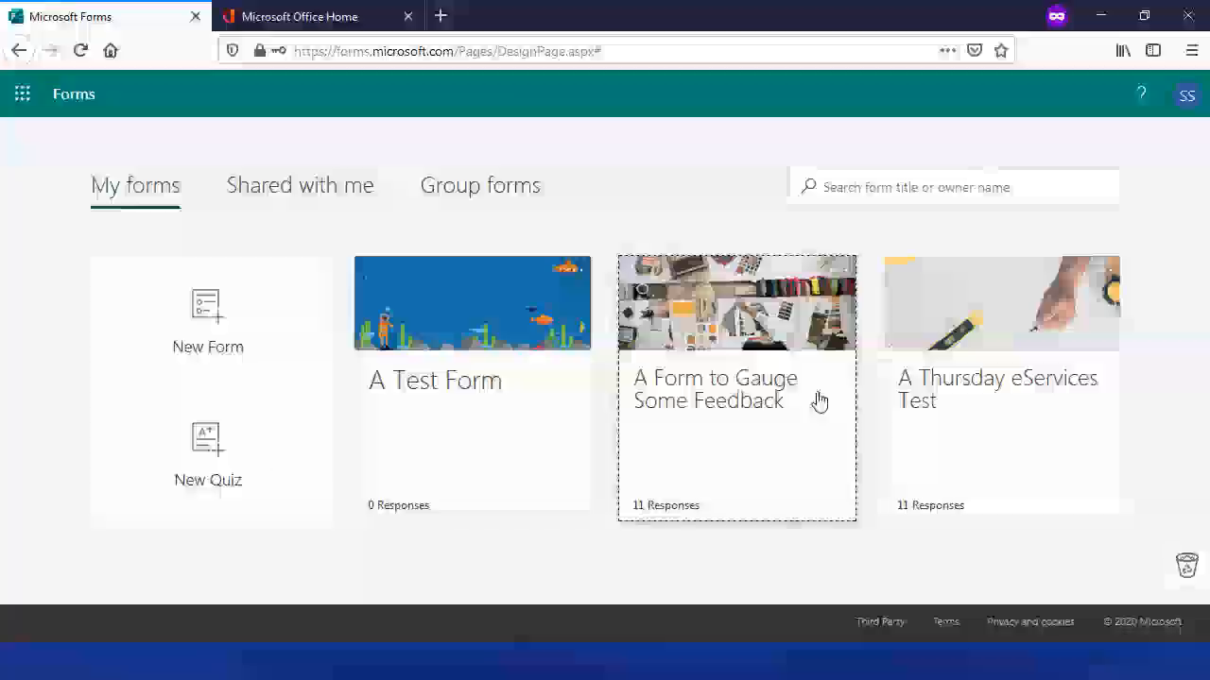
scroll(559, 413, down, 6)
scroll(515, 431, down, 2)
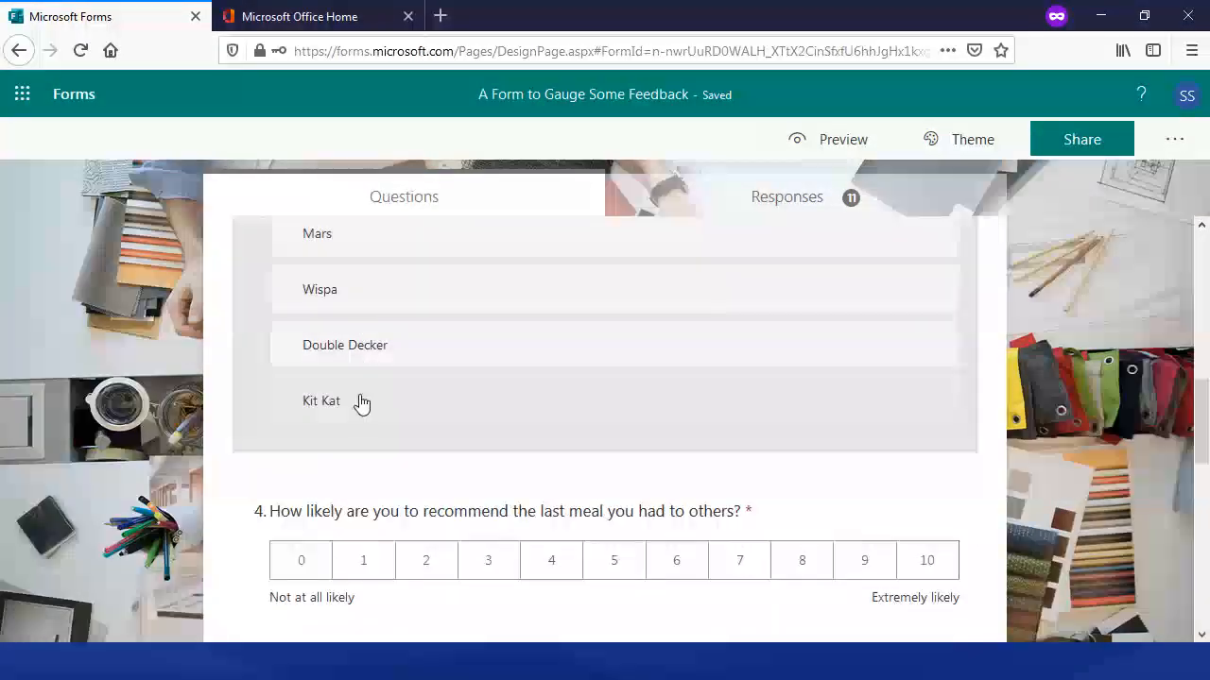
scroll(373, 396, up, 4)
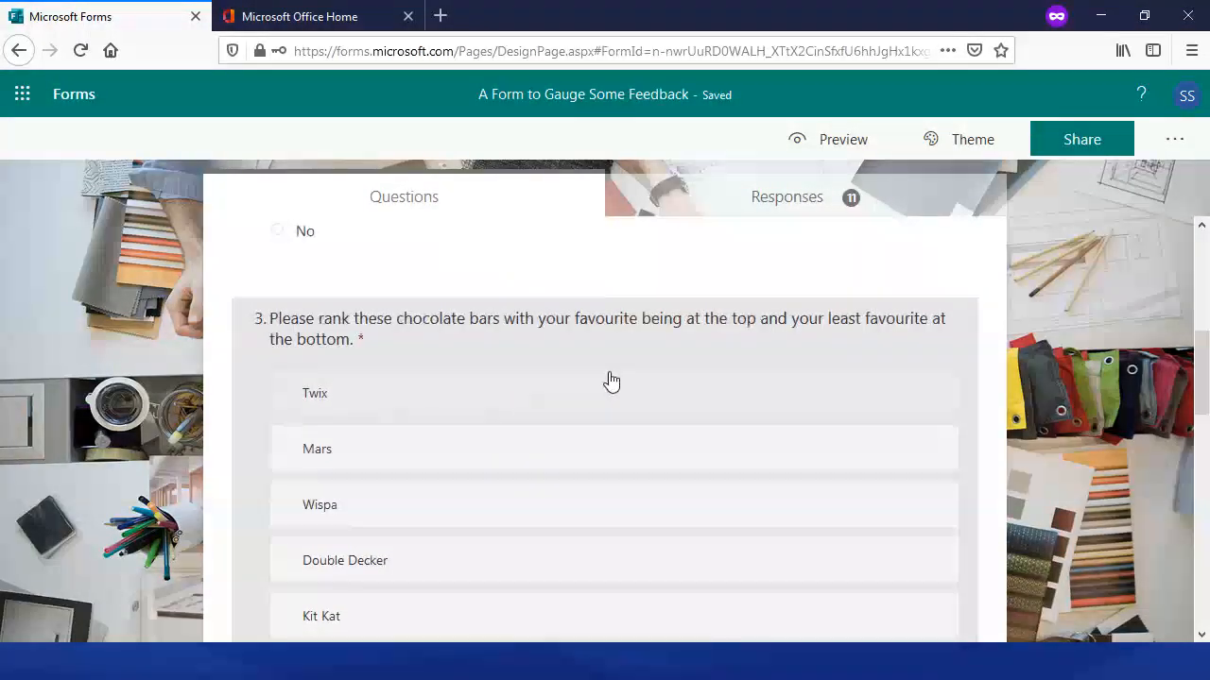
- Preview the feedback form to see how respondents rank the chocolate bars, and return to editing
click(846, 139)
scroll(505, 343, down, 5)
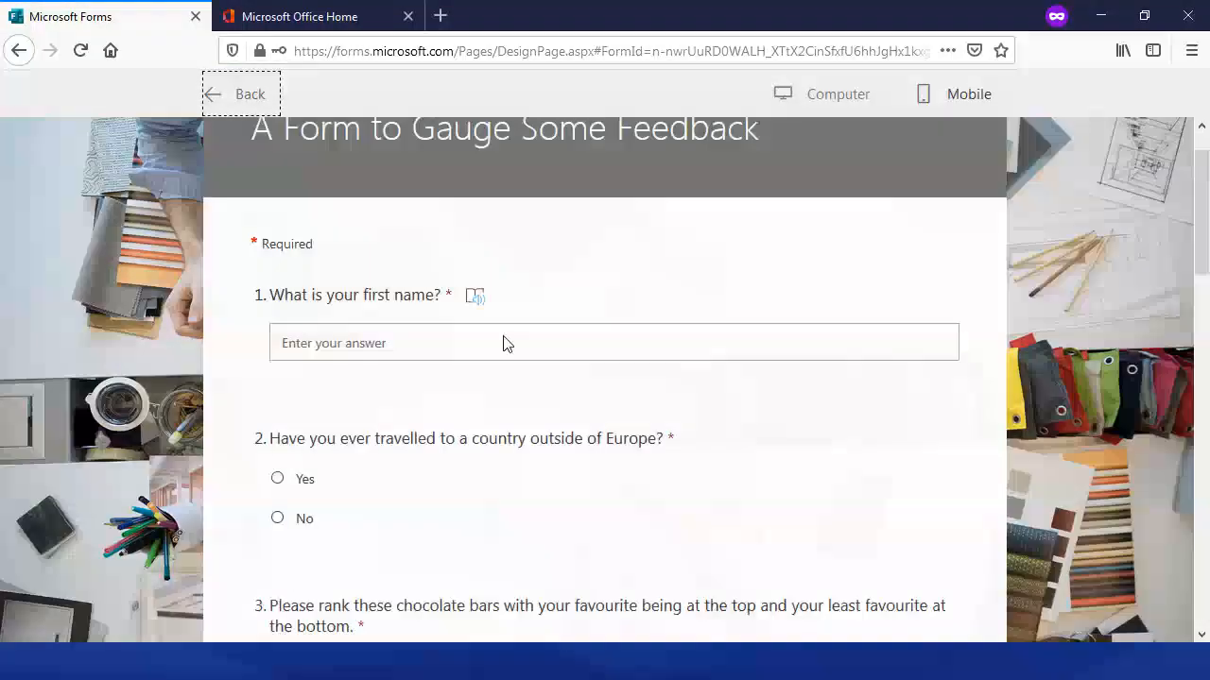
scroll(510, 362, up, 2)
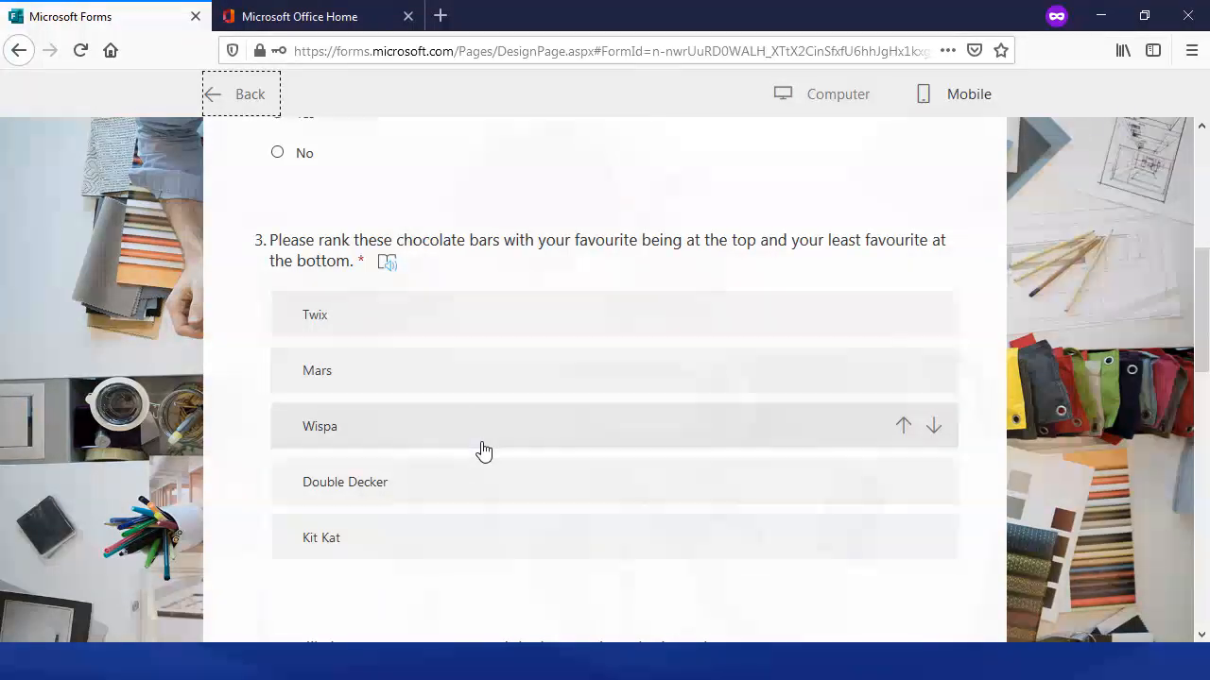
click(225, 98)
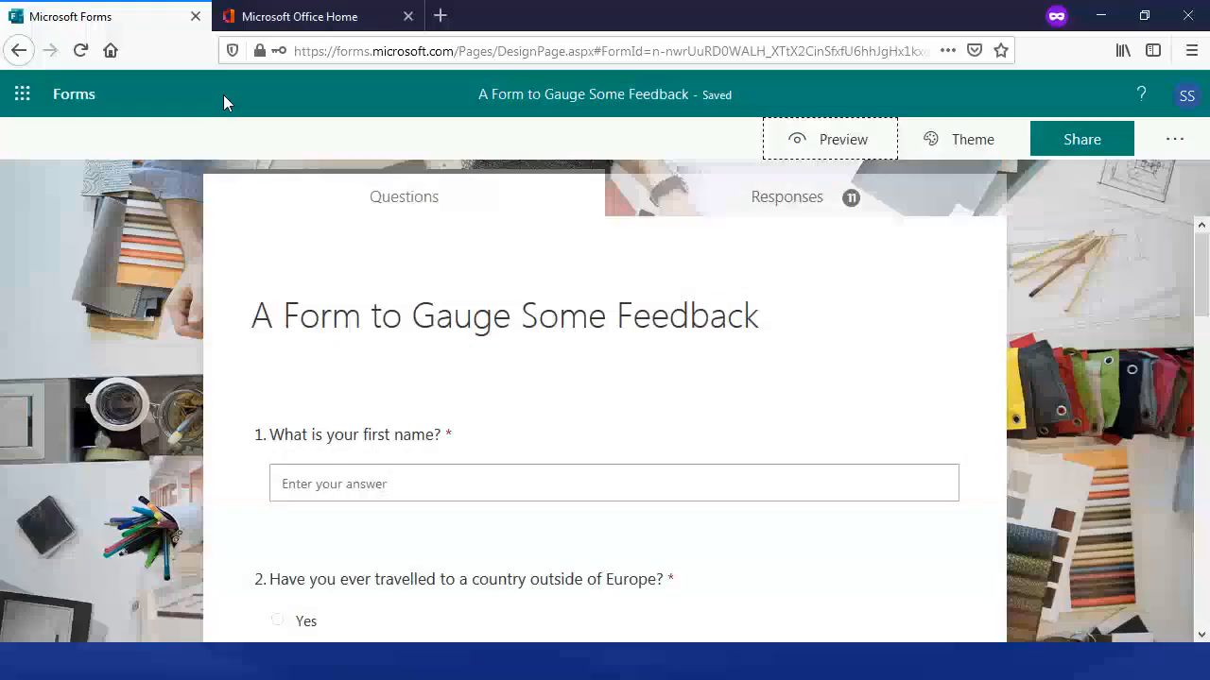
- Reopen "A Test Form" from the forms list and add a Likert question after the games console question
click(75, 98)
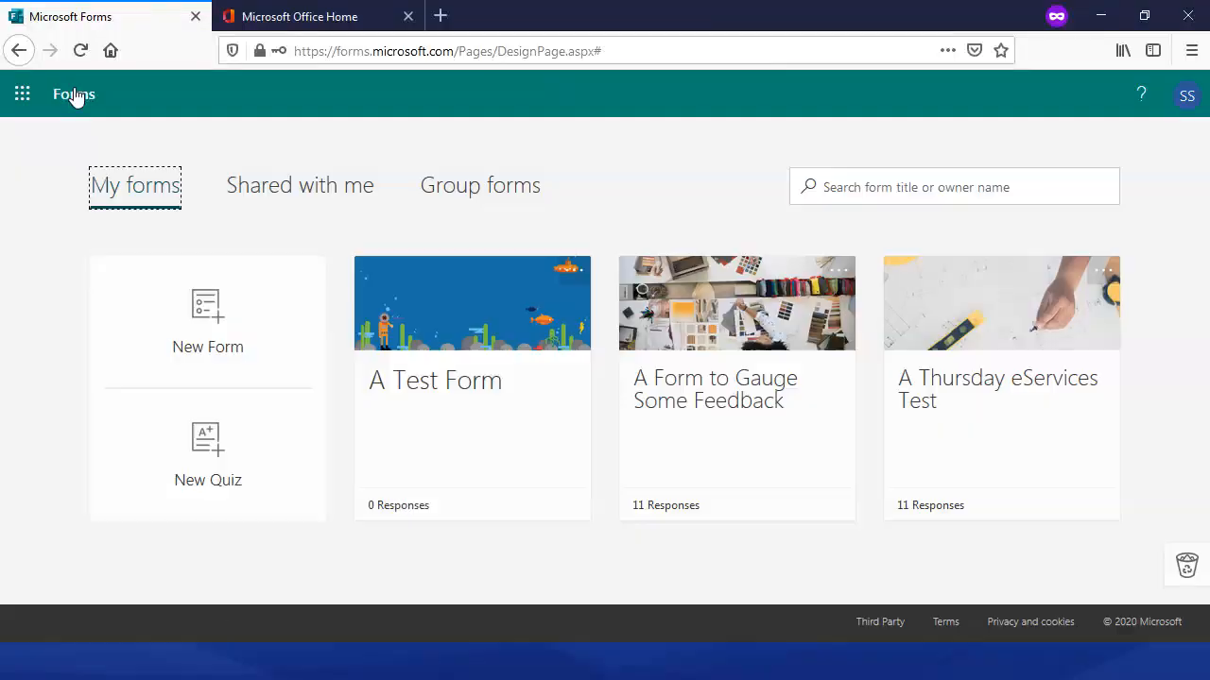
click(441, 379)
scroll(485, 386, down, 10)
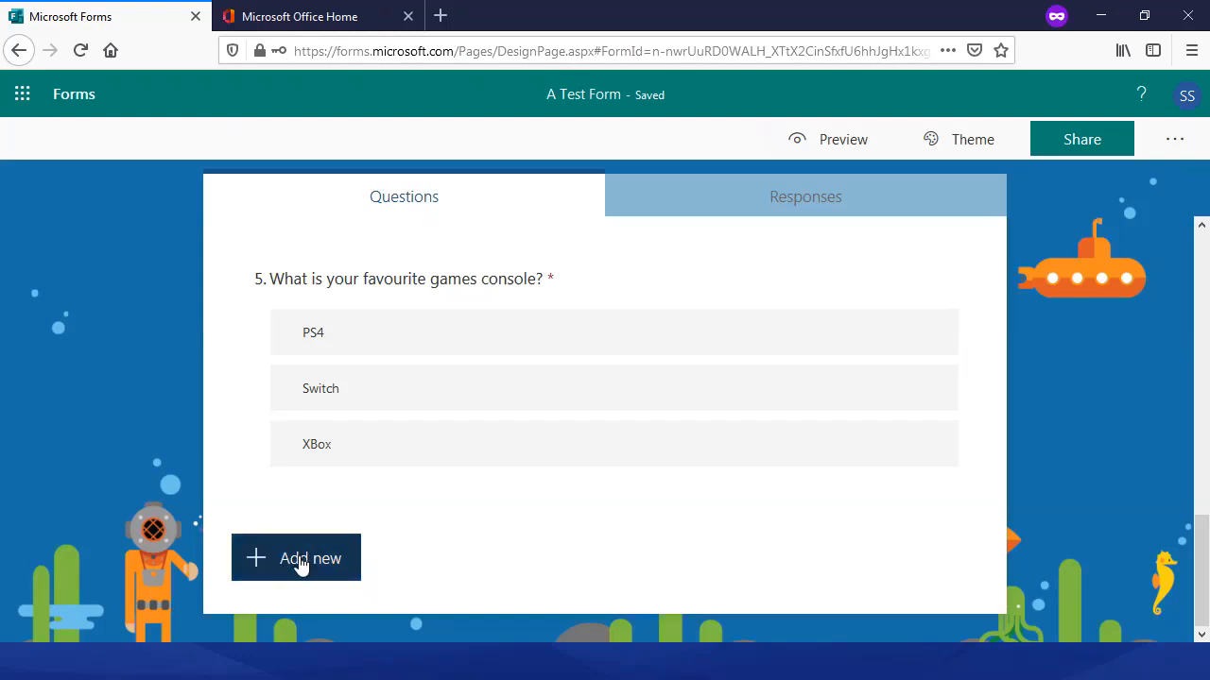
click(300, 558)
click(786, 567)
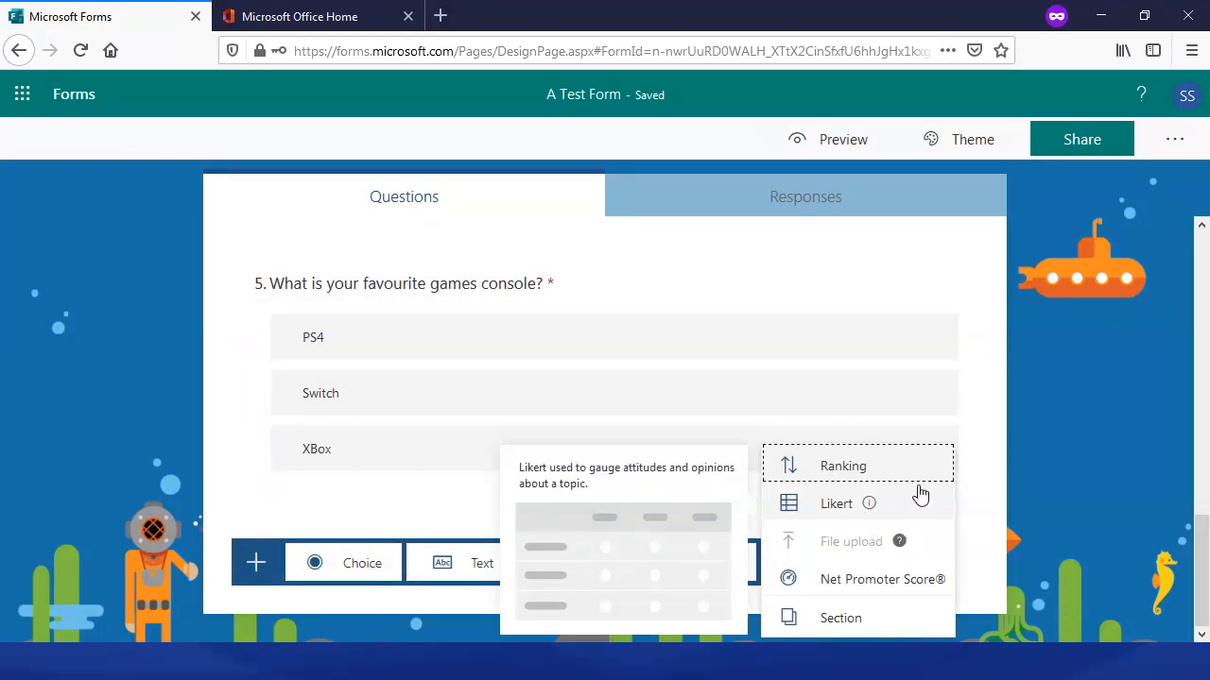
click(825, 509)
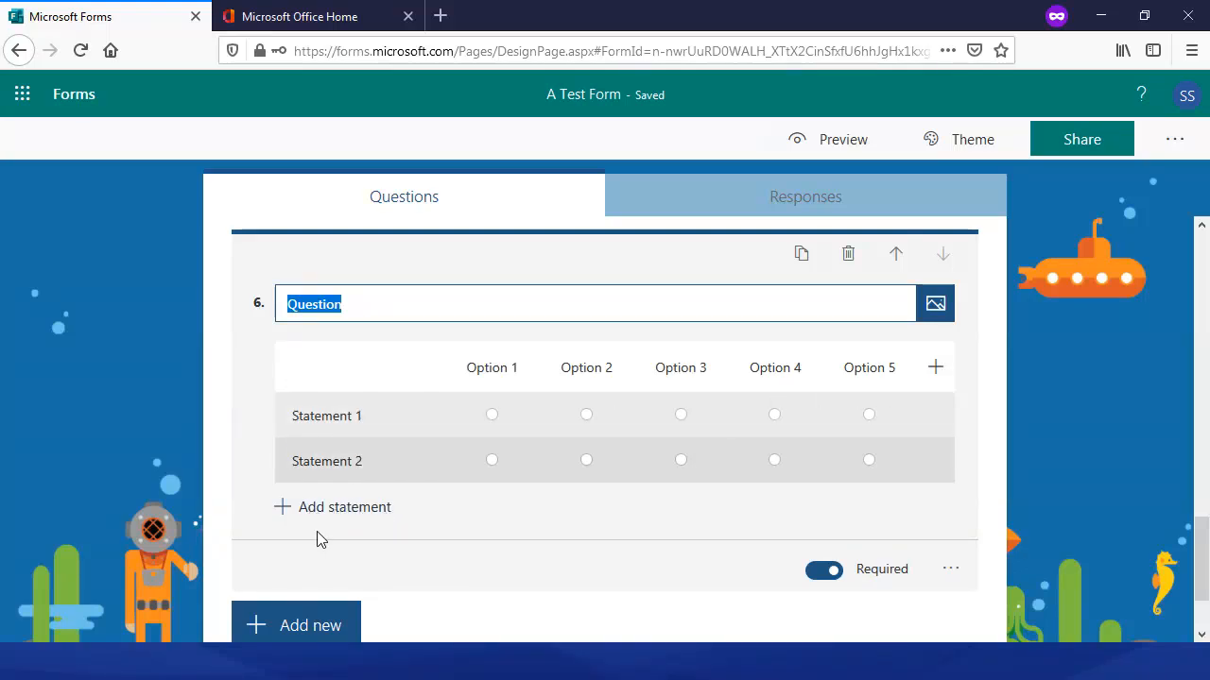
- Add a sixth option column to the Likert question and delete its Option 4 column
click(936, 368)
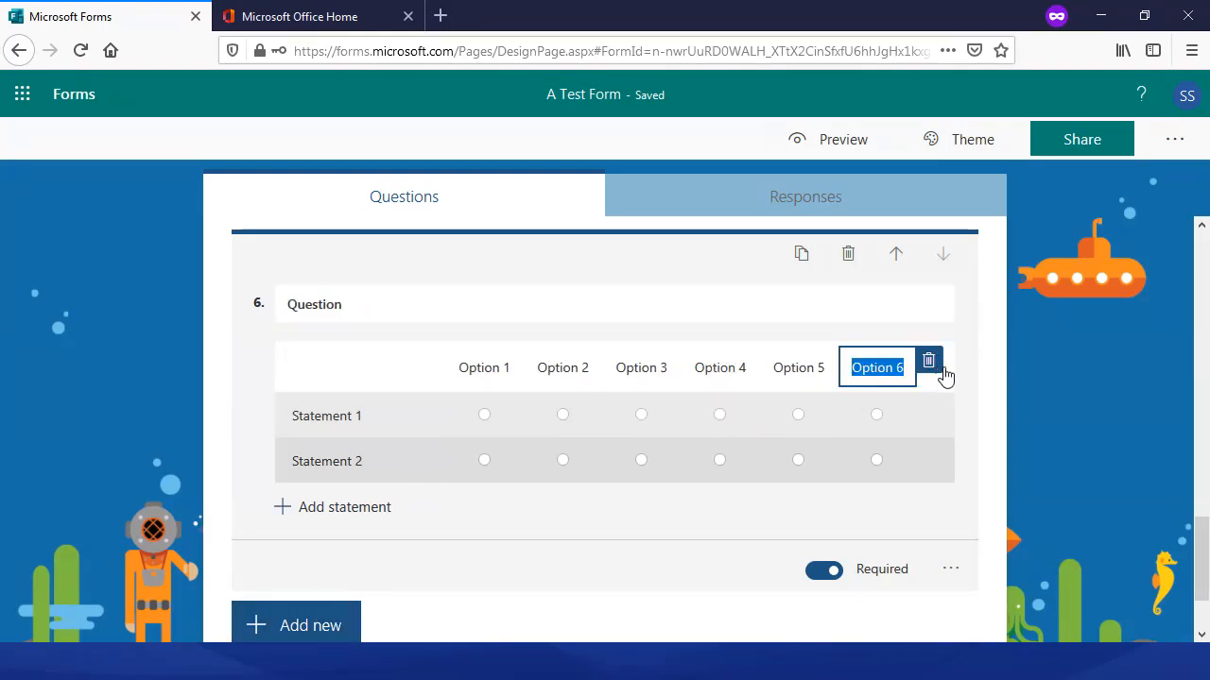
click(701, 365)
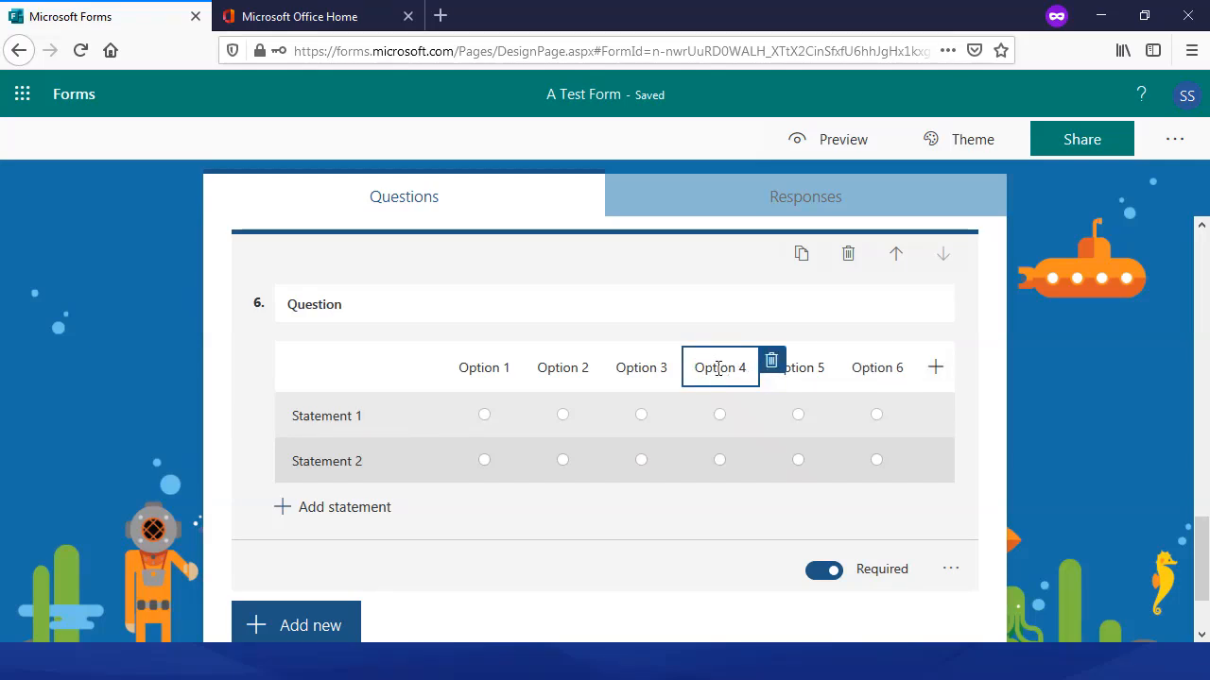
click(772, 362)
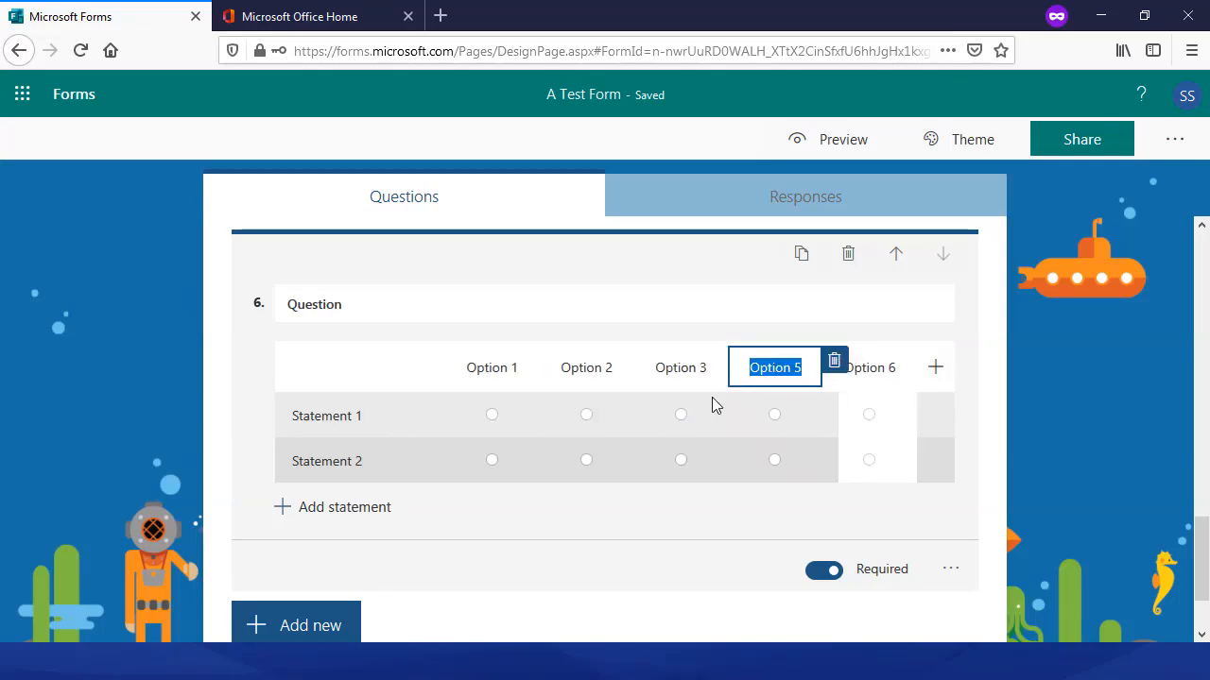
- Delete Statement 2 from the Likert question and check which additional settings the question offers
click(343, 462)
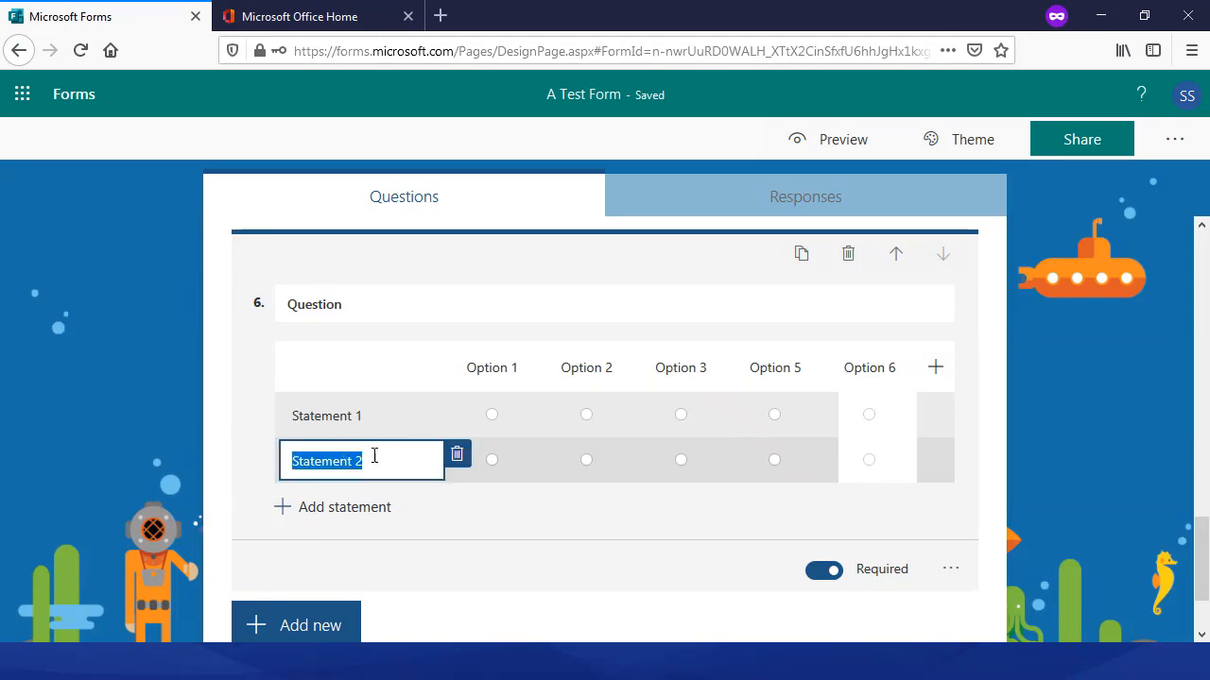
click(456, 456)
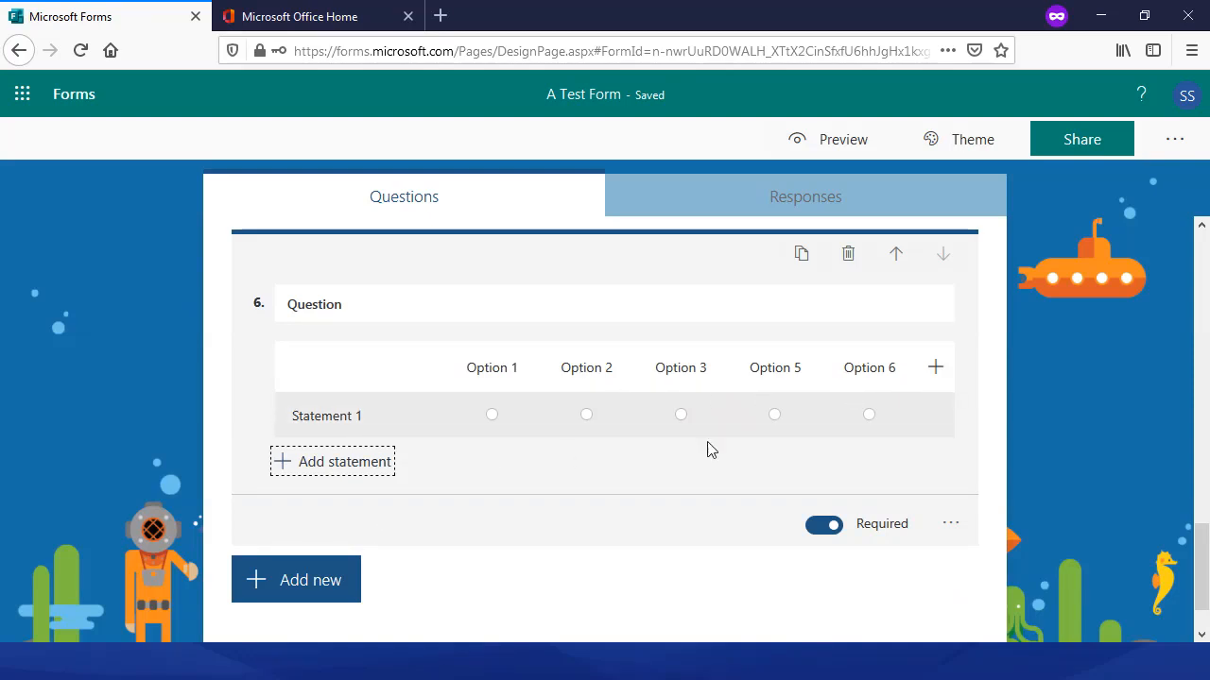
click(974, 530)
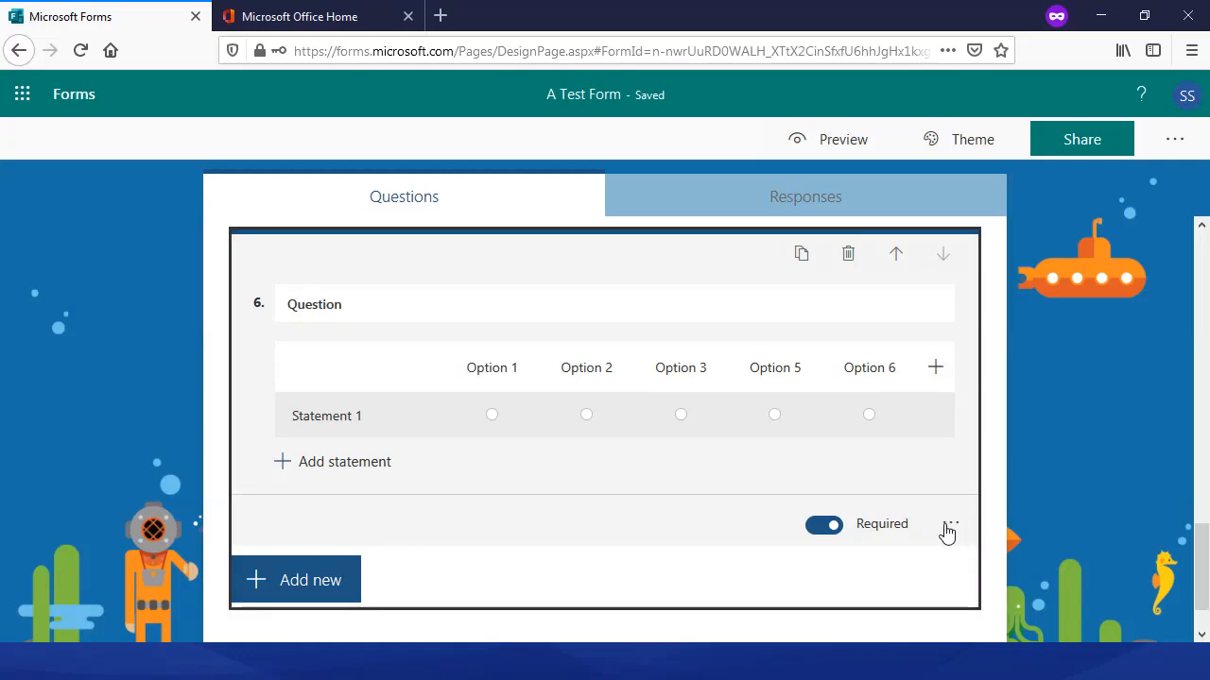
click(949, 528)
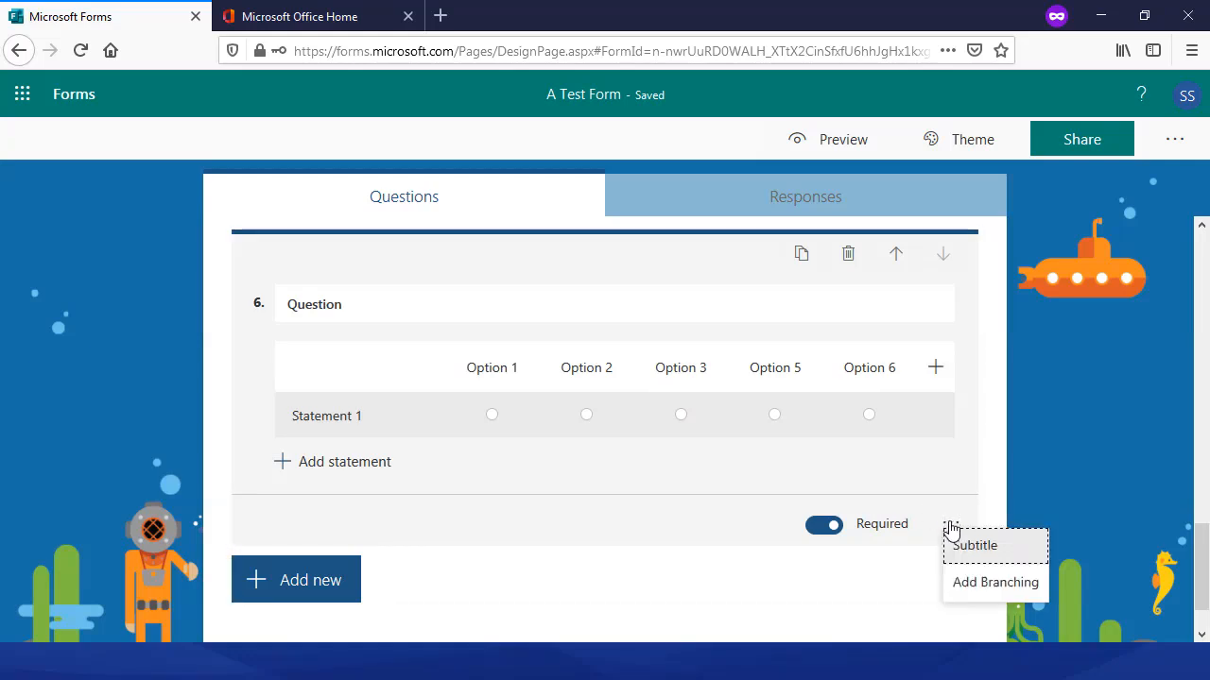
click(577, 591)
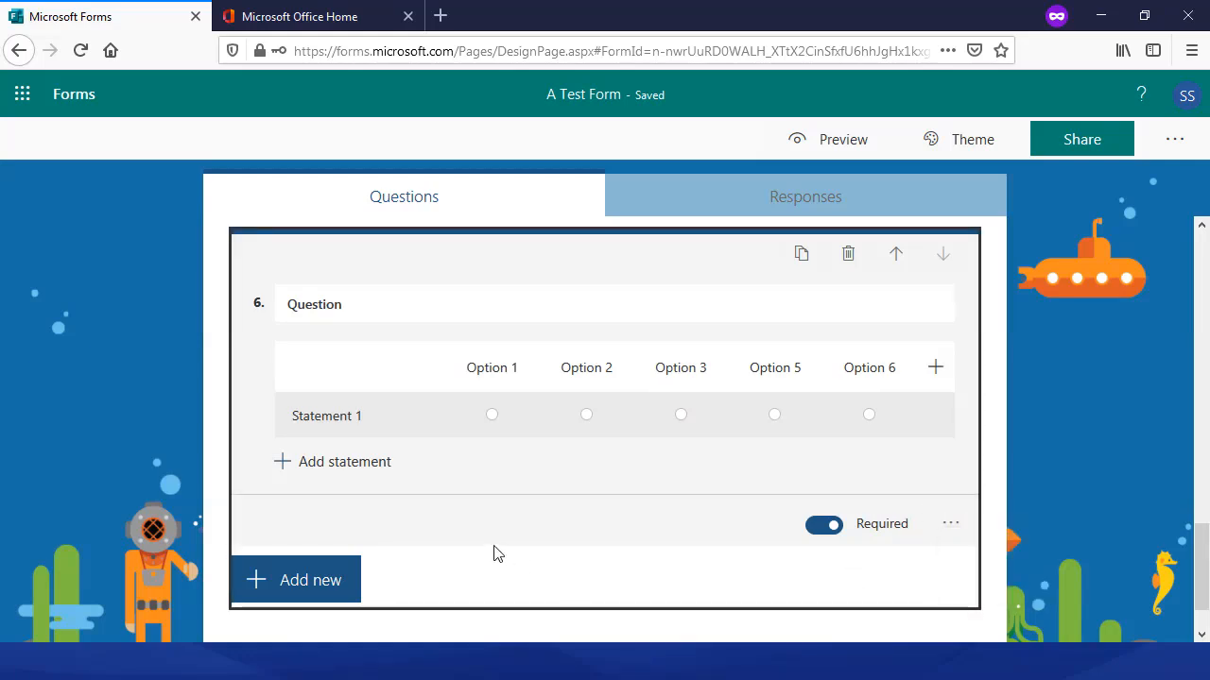
- Add a Net Promoter Score question after the Likert question and review it alongside the preceding questions
click(340, 588)
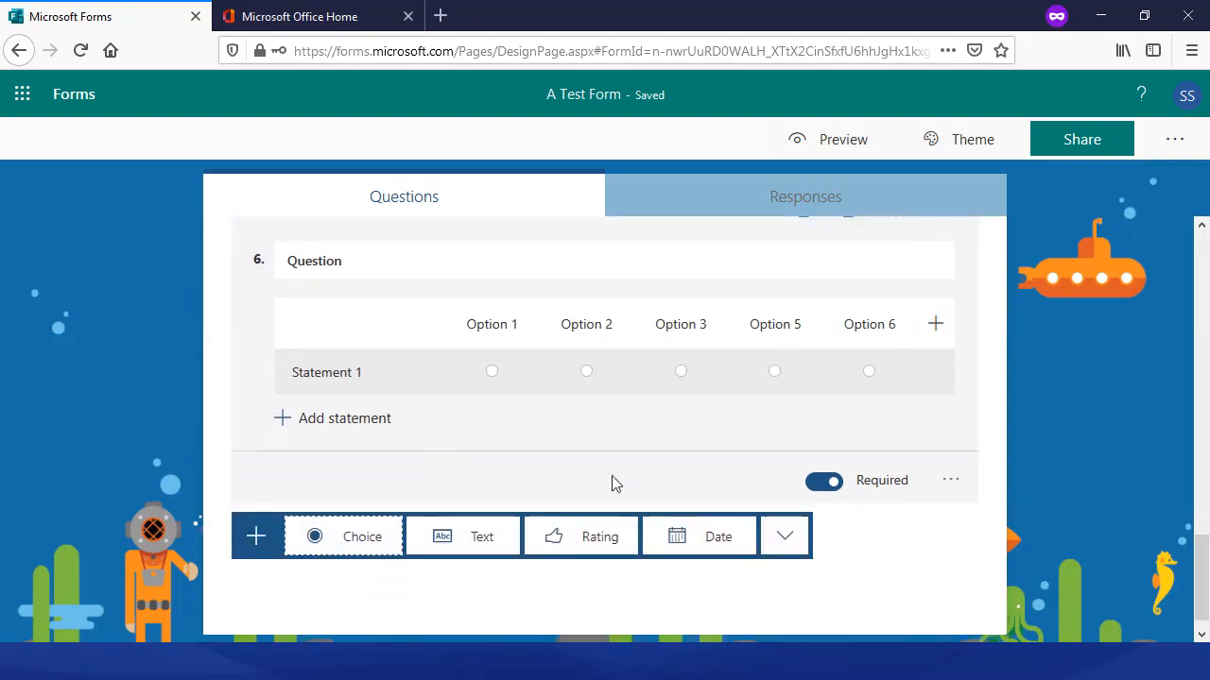
click(785, 518)
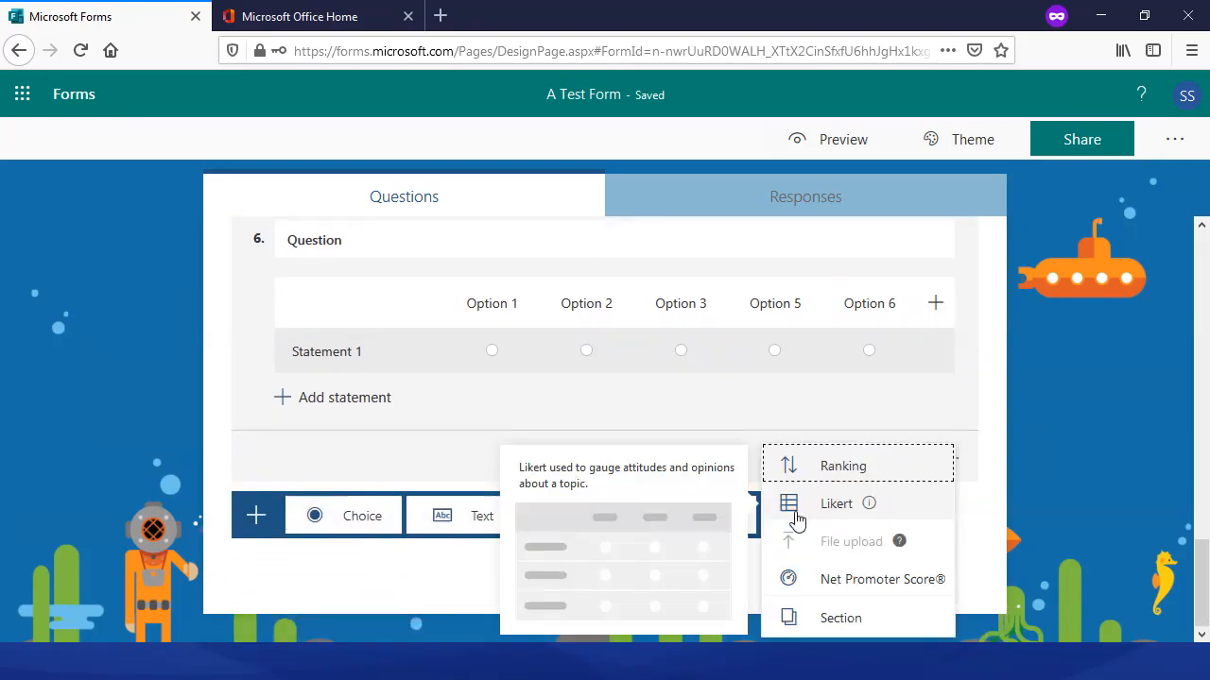
click(835, 586)
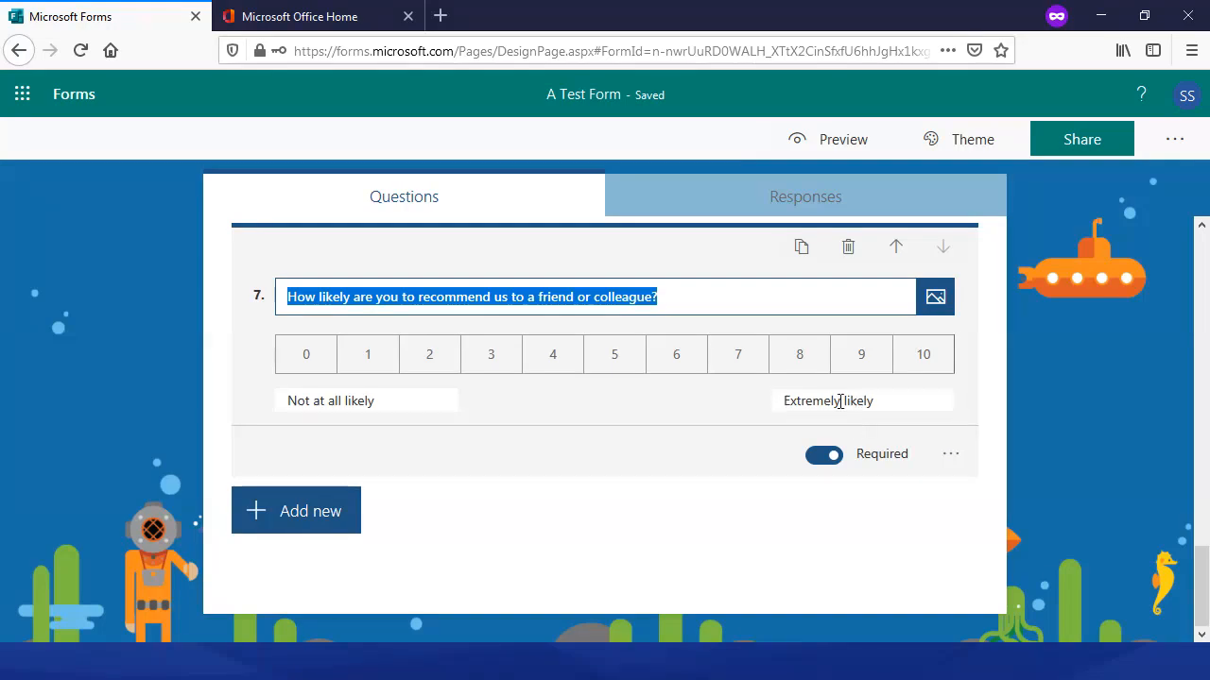
scroll(837, 400, up, 3)
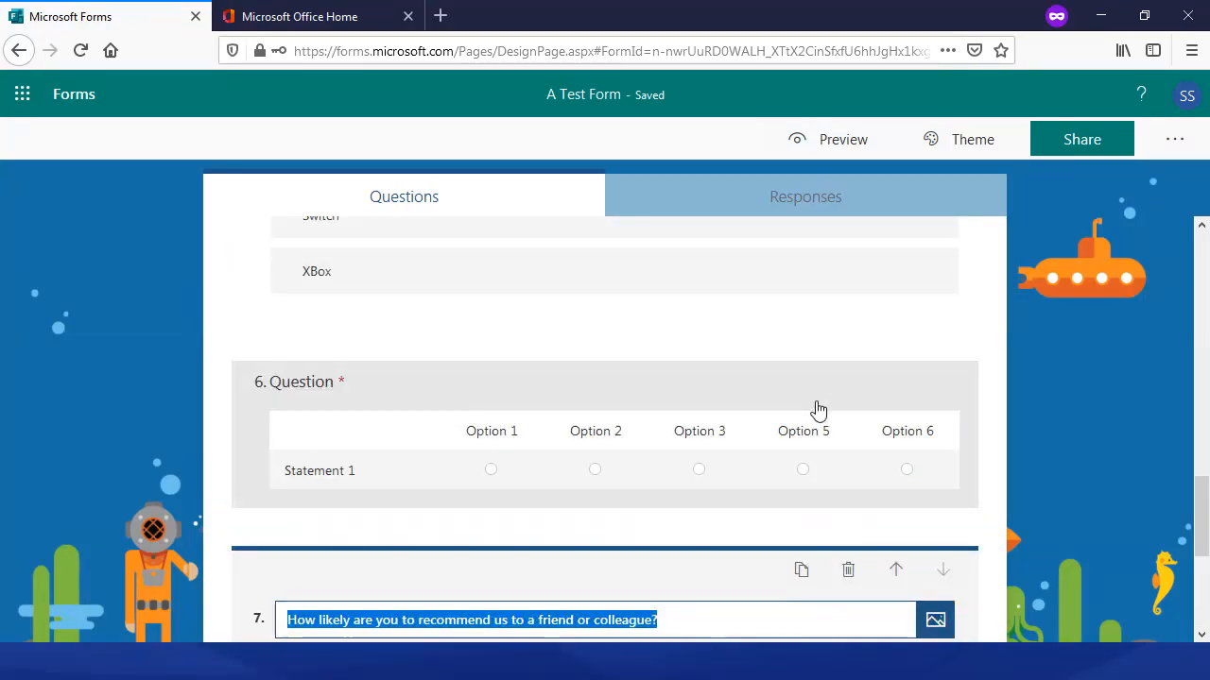
scroll(752, 463, down, 1)
scroll(750, 453, down, 2)
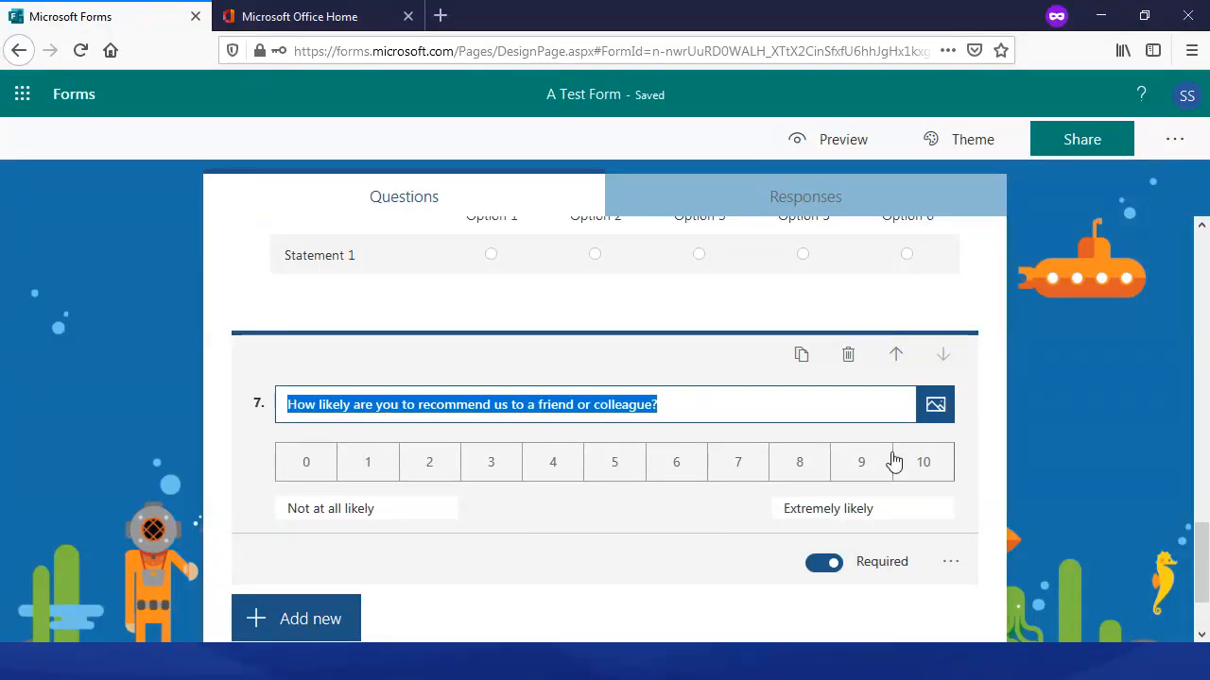
scroll(539, 477, up, 2)
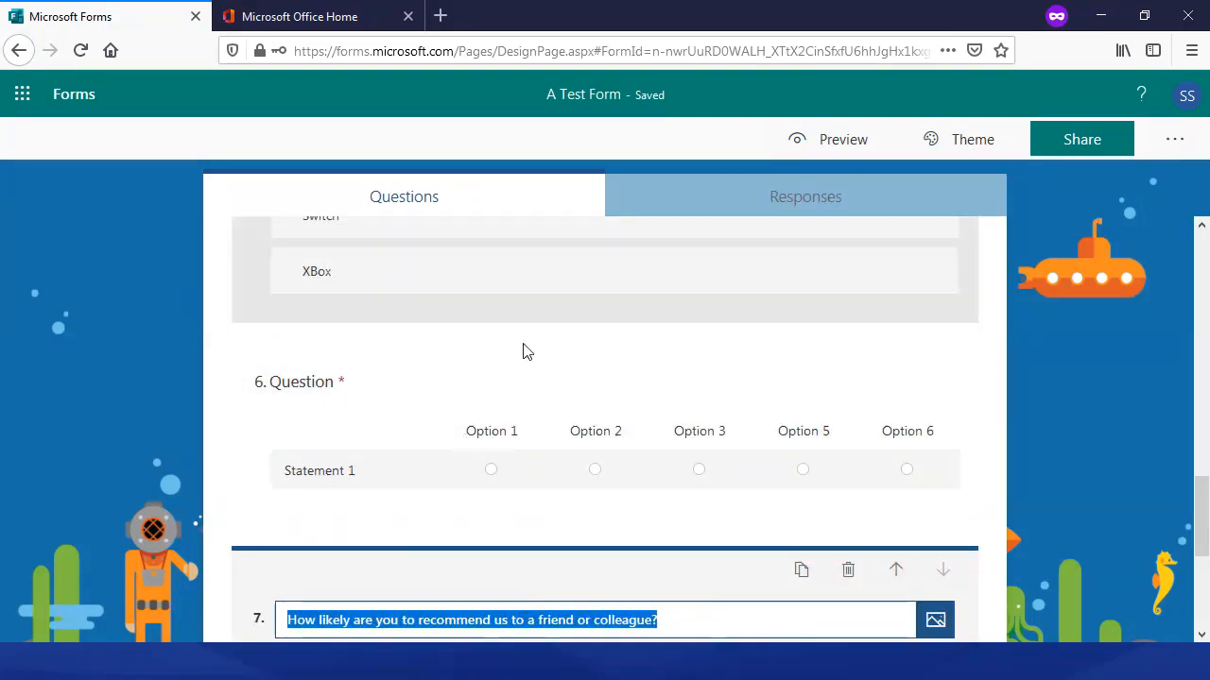
scroll(486, 554, down, 1)
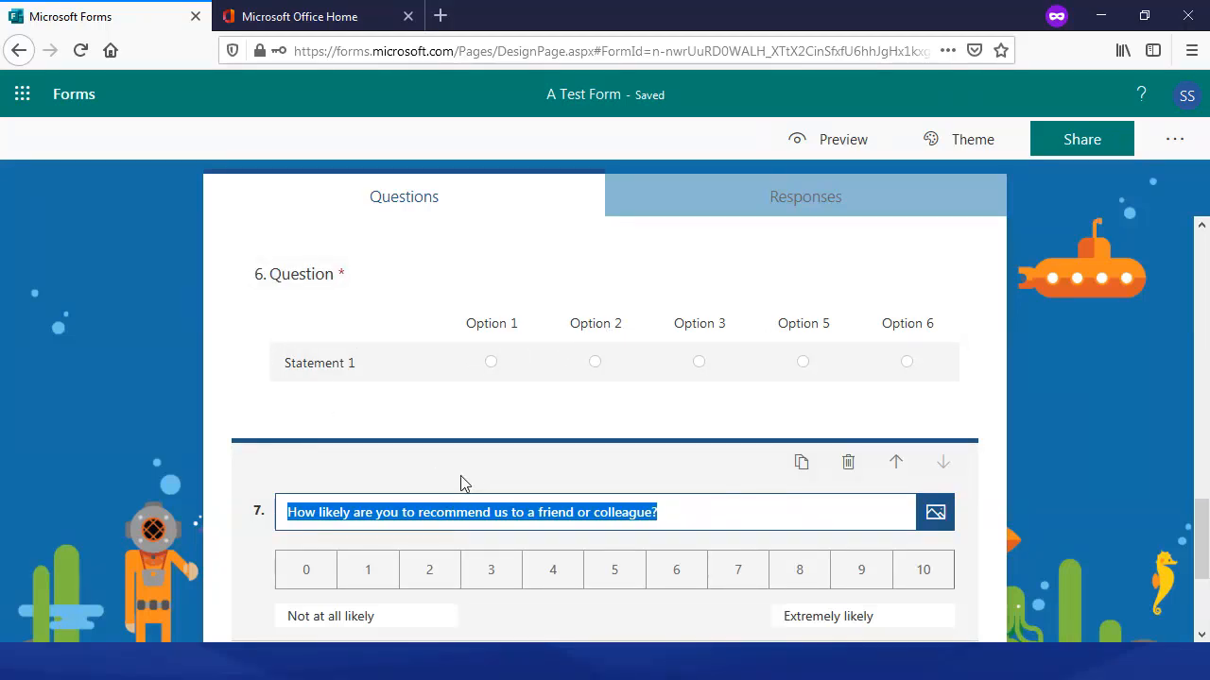
scroll(516, 479, down, 2)
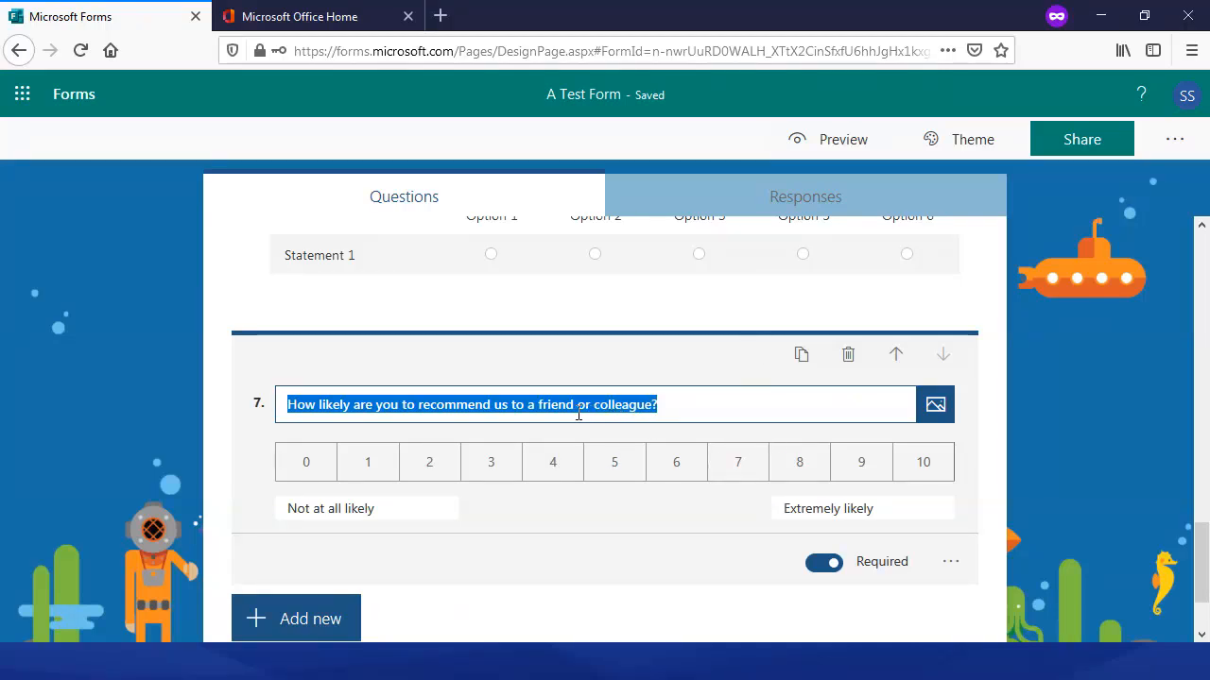
- Add a Rating question after question 7 with the text "How would you rate this form?"
scroll(327, 589, down, 2)
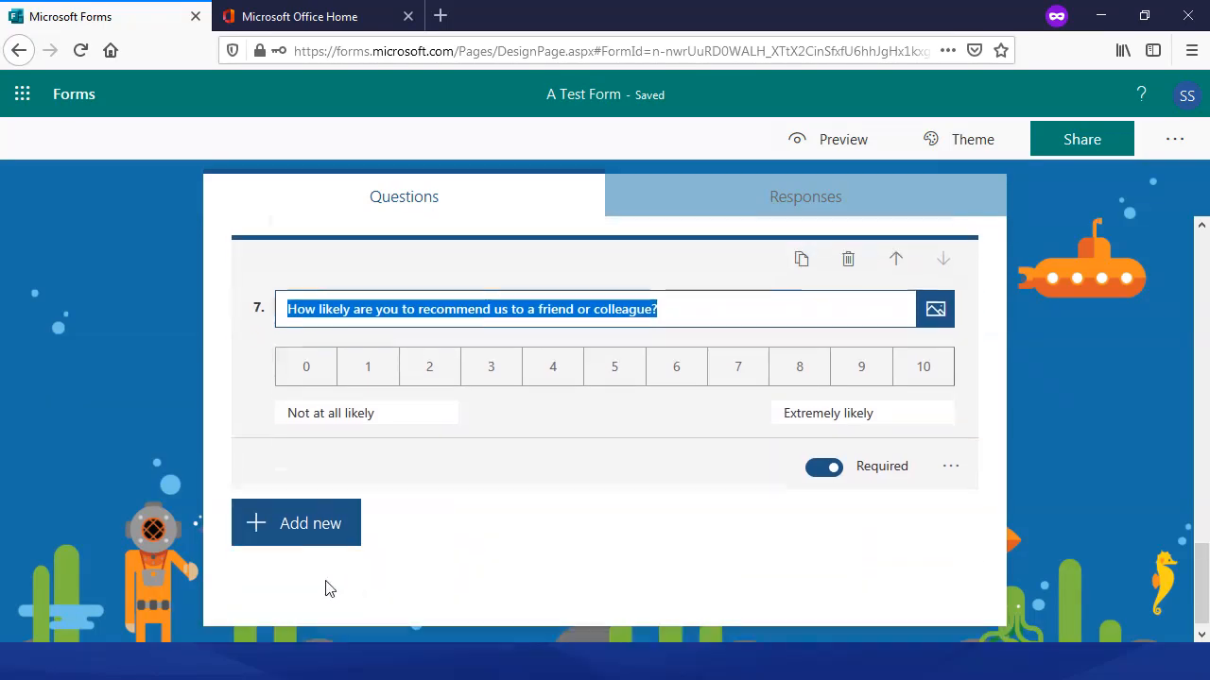
click(311, 526)
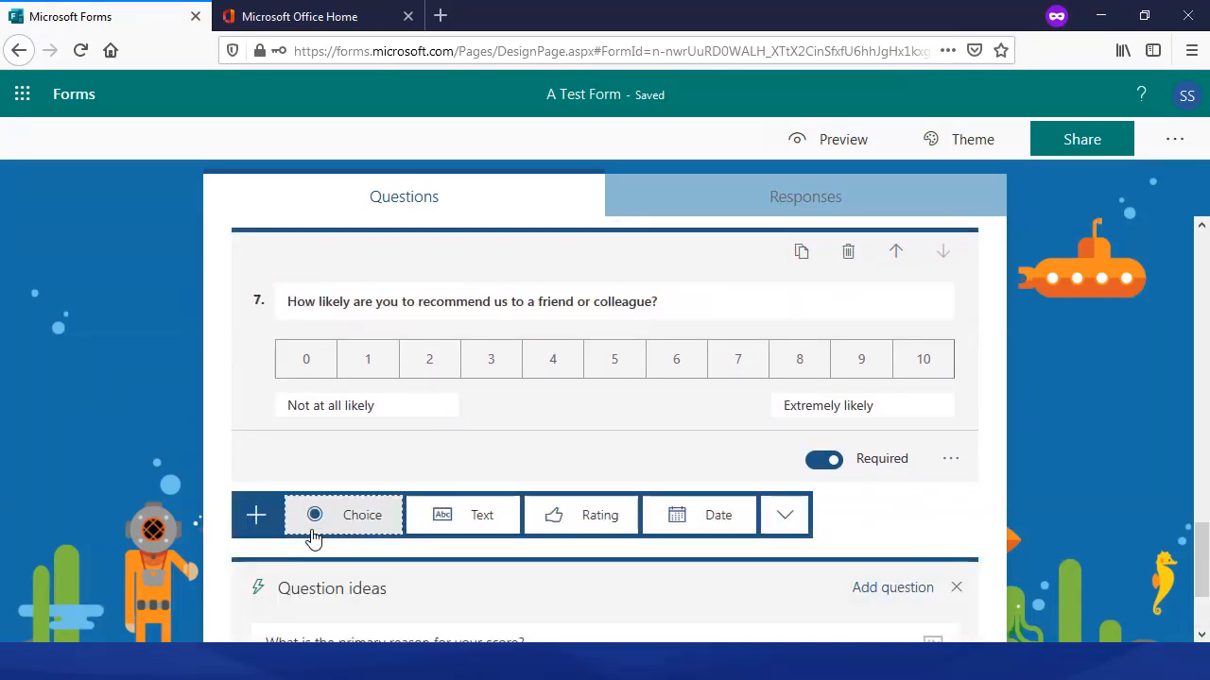
click(587, 515)
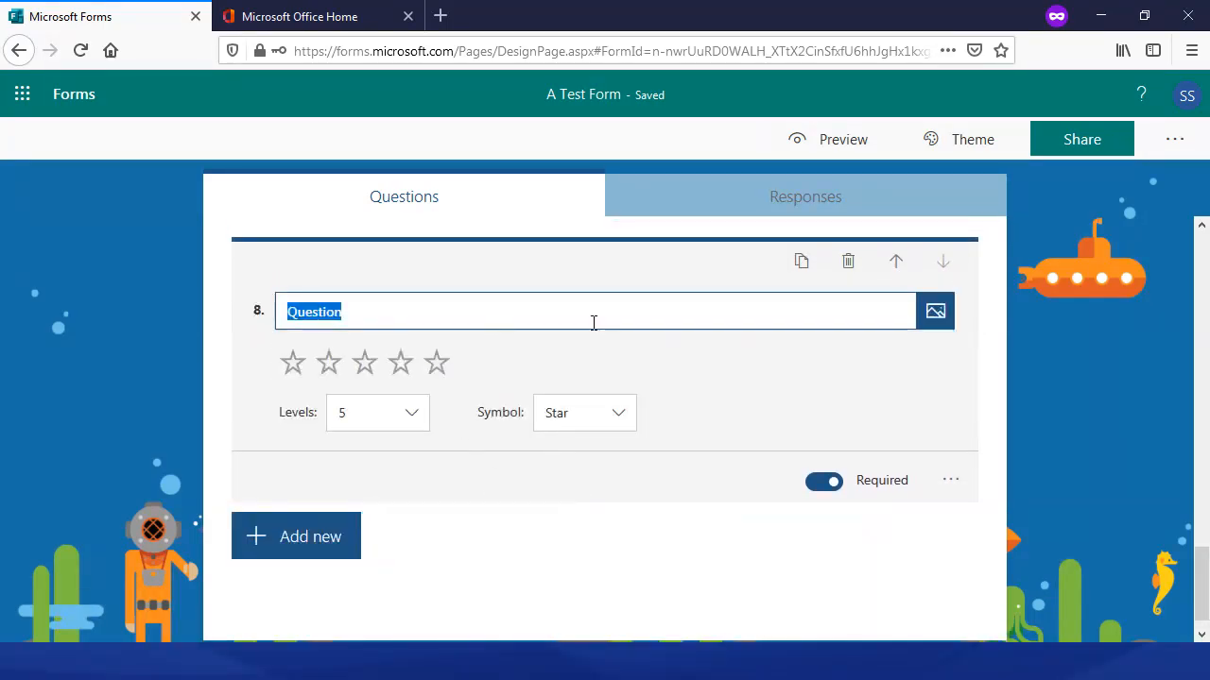
text(Ho)
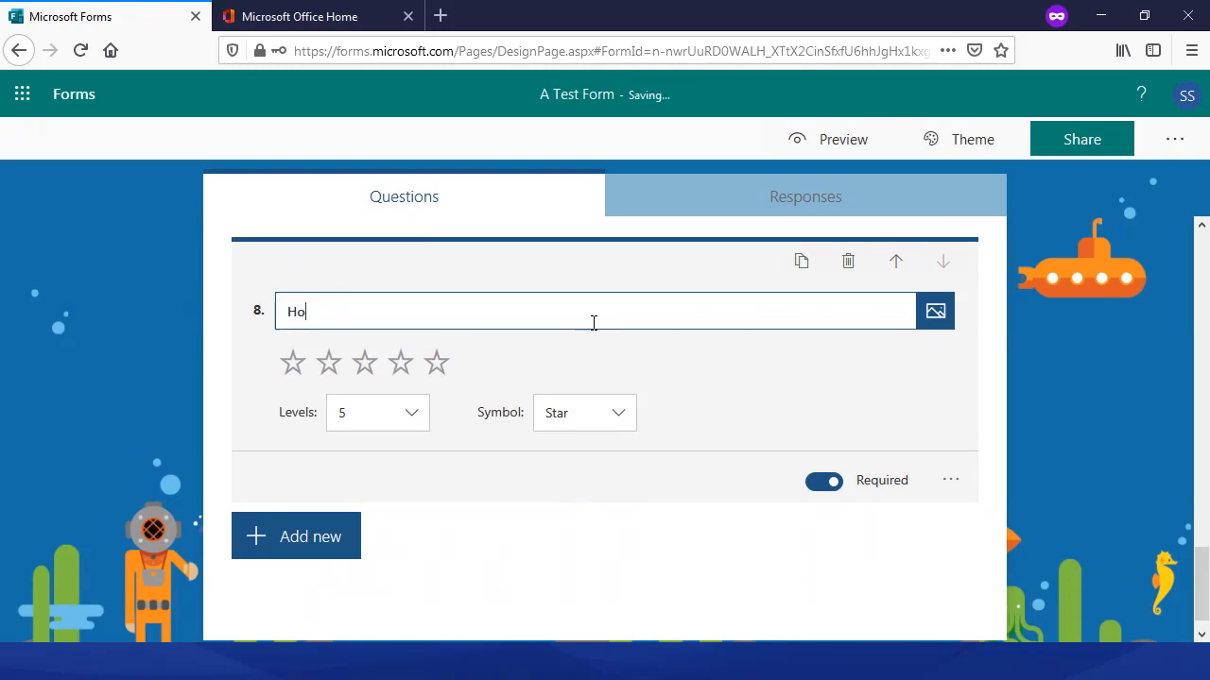
text(w would you rate)
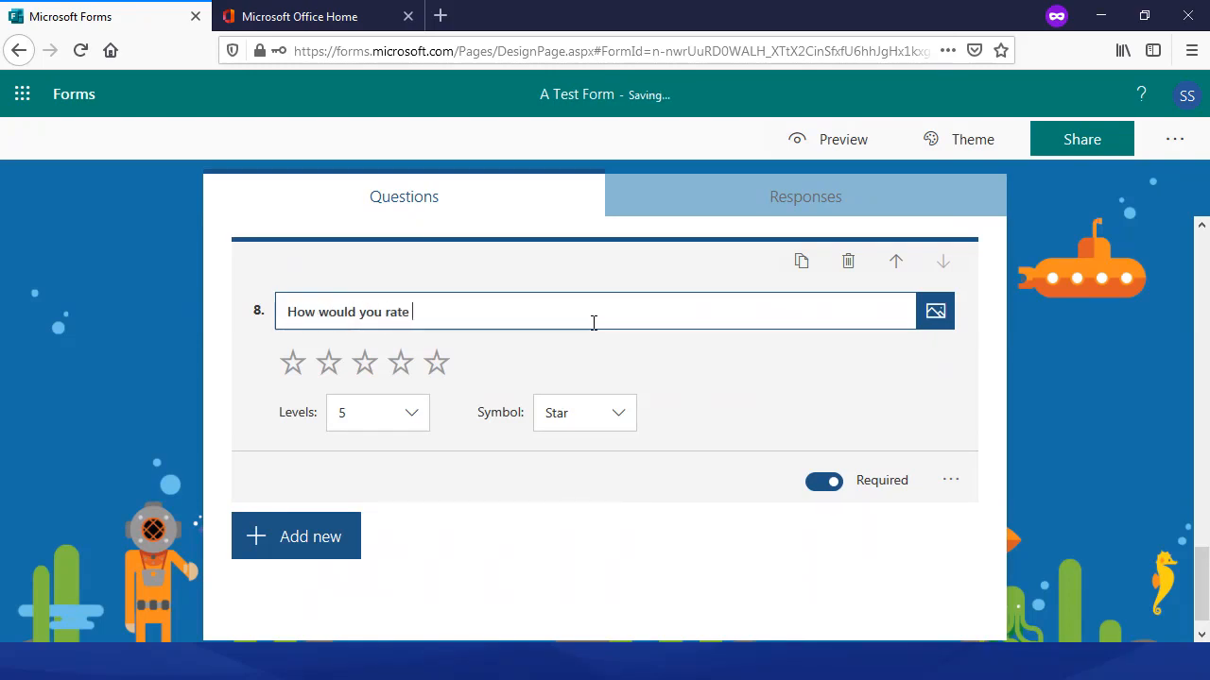
text( this form?)
- Set the number of levels of the form rating question to 10
click(365, 412)
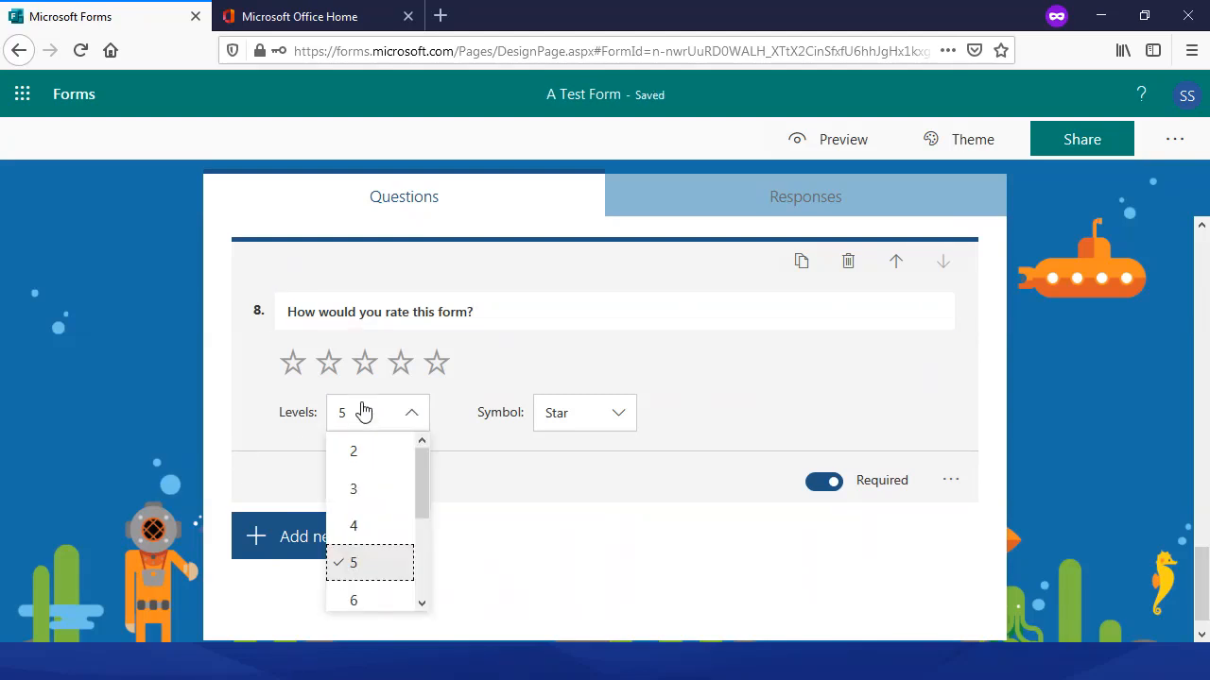
scroll(406, 586, down, 3)
click(413, 585)
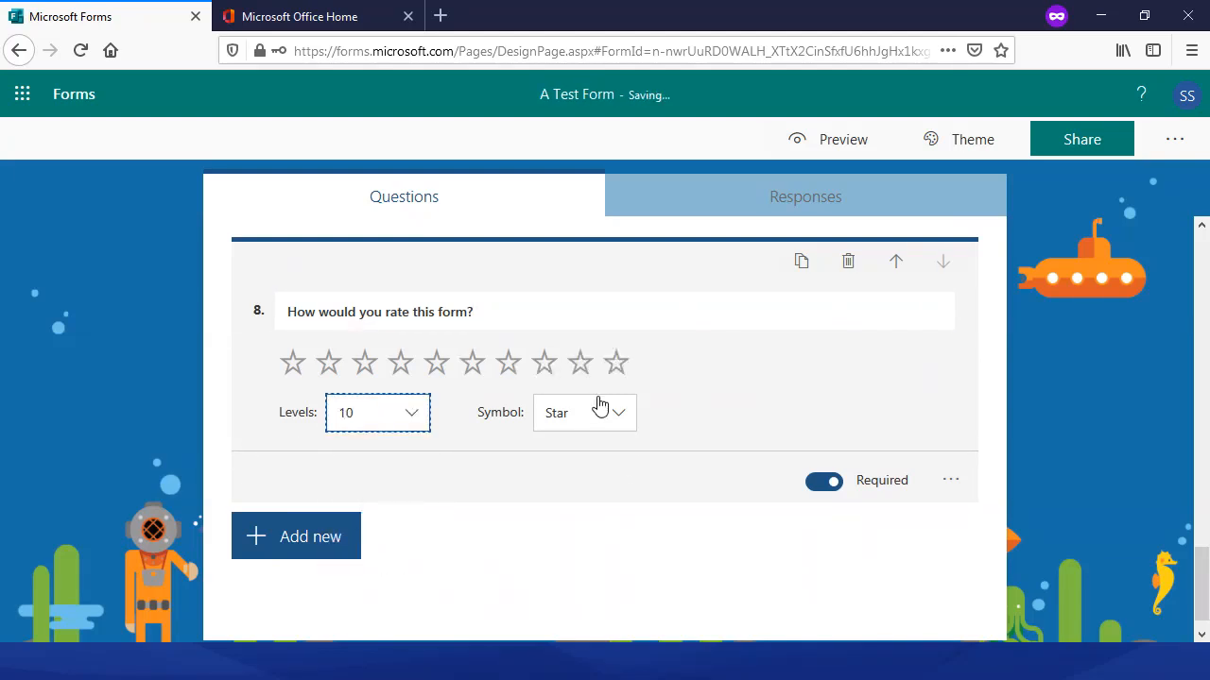
- Try Number as the symbol of the rating question and return it to Star
click(601, 412)
click(572, 452)
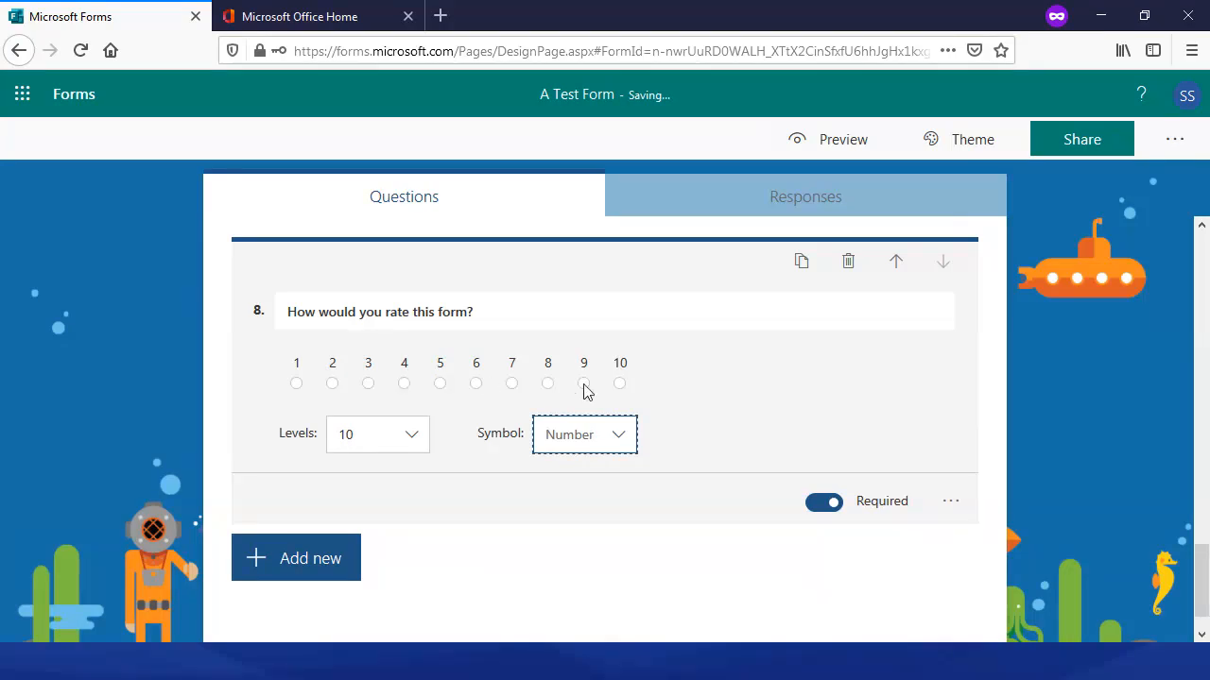
click(558, 442)
click(561, 509)
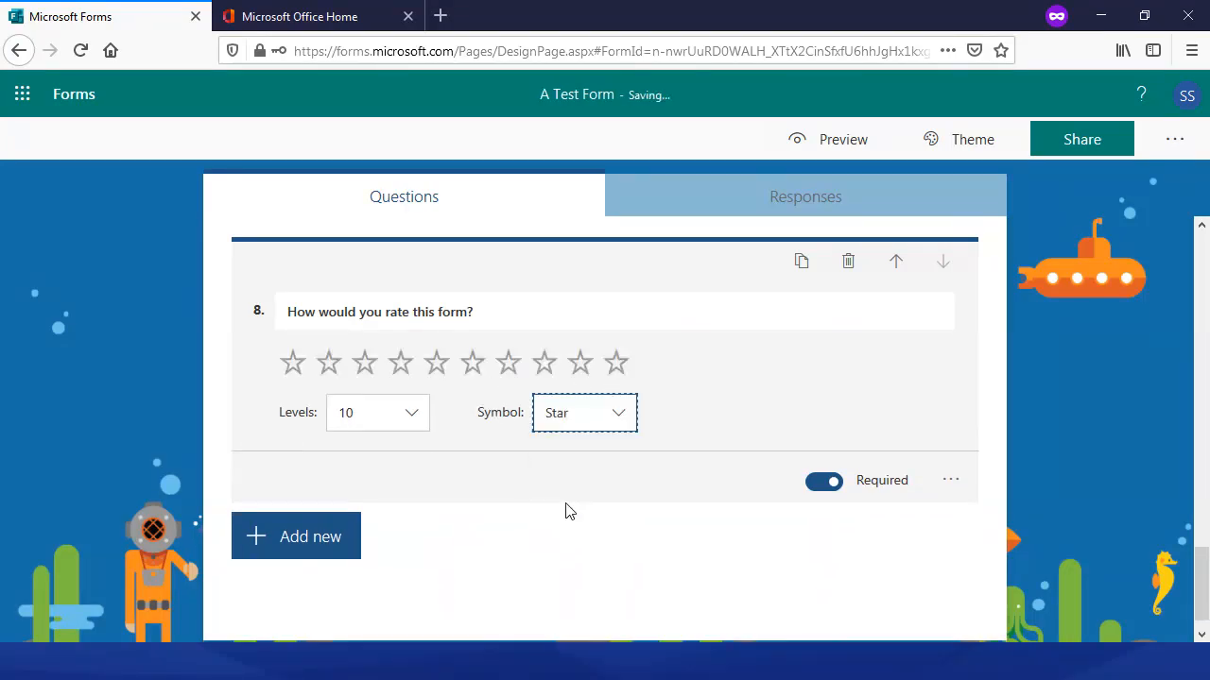
- Turn on the Label option for the rating question to add label fields for 1 star and 10 stars
click(957, 473)
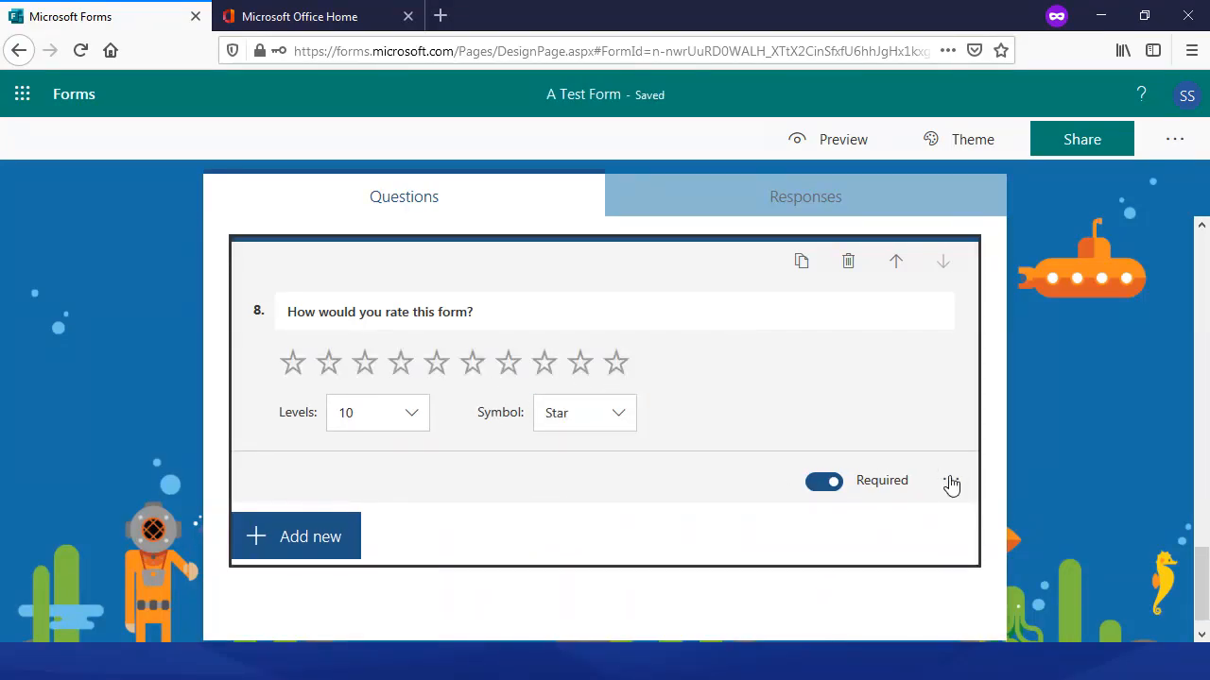
click(949, 486)
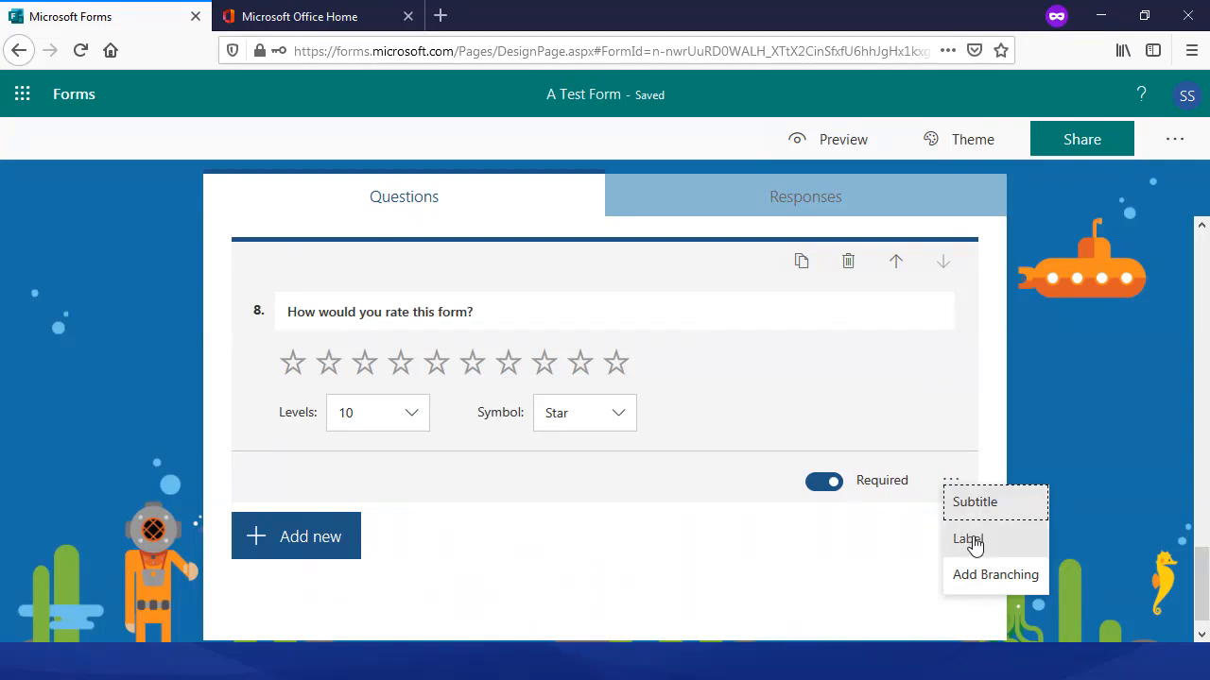
click(980, 548)
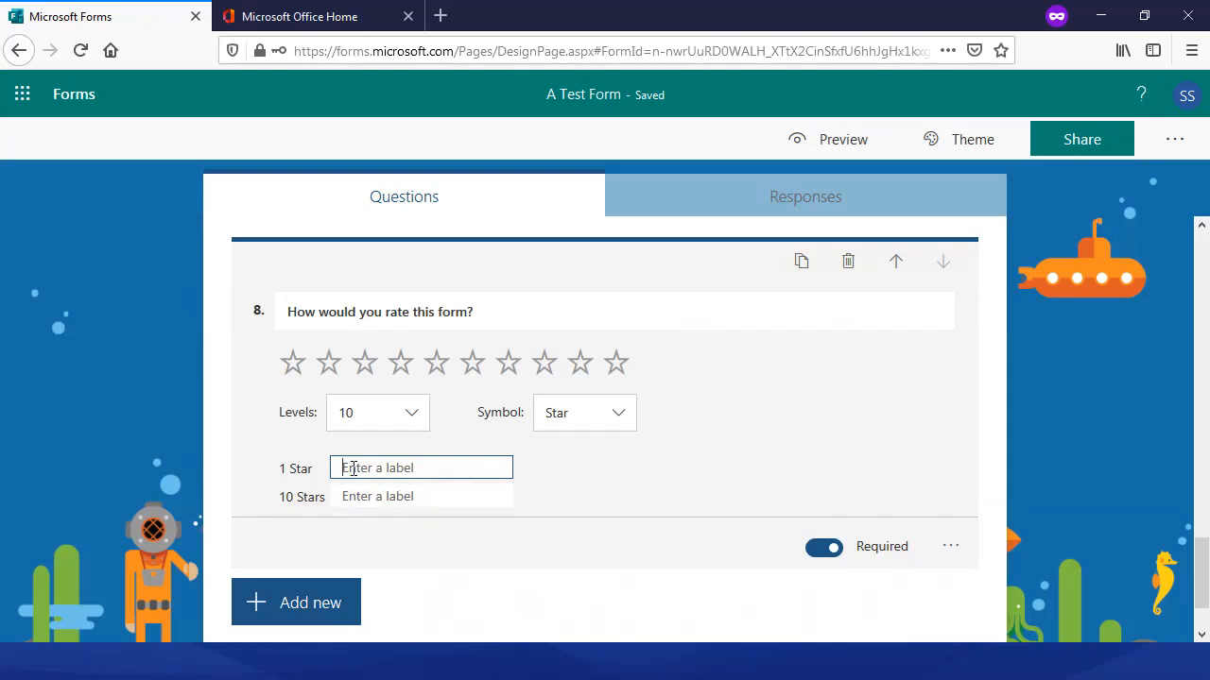
click(952, 548)
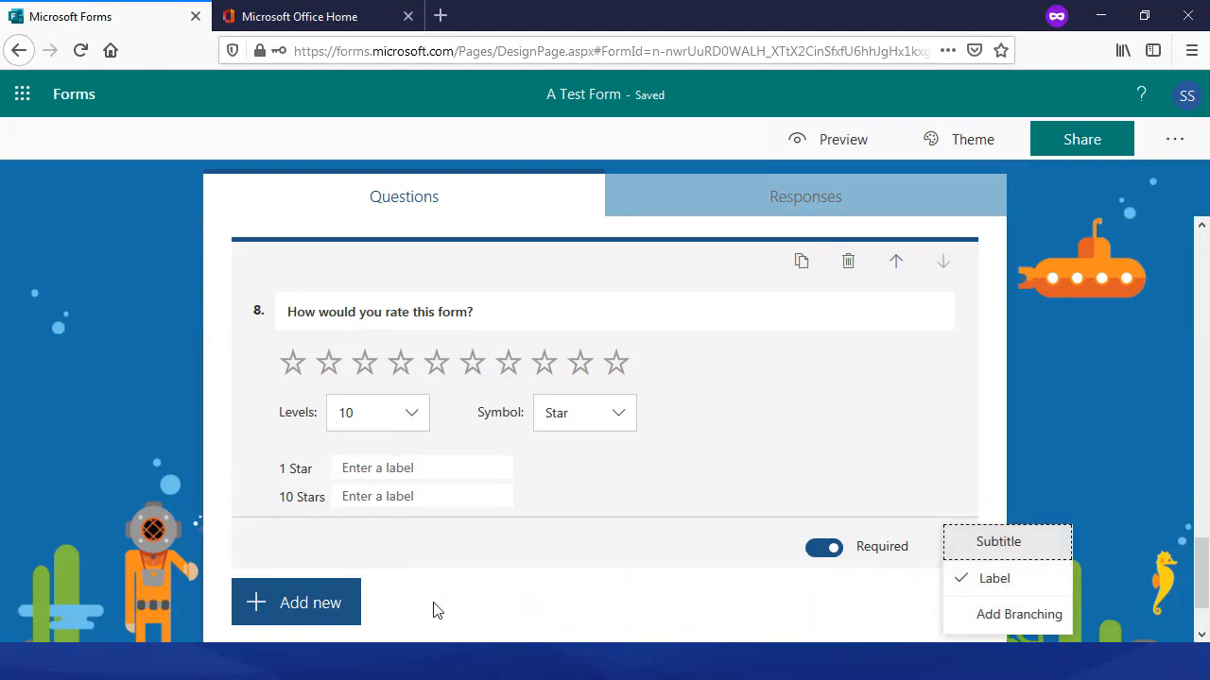
- Review who can respond to the form in its sharing options and in its settings
scroll(594, 483, up, 15)
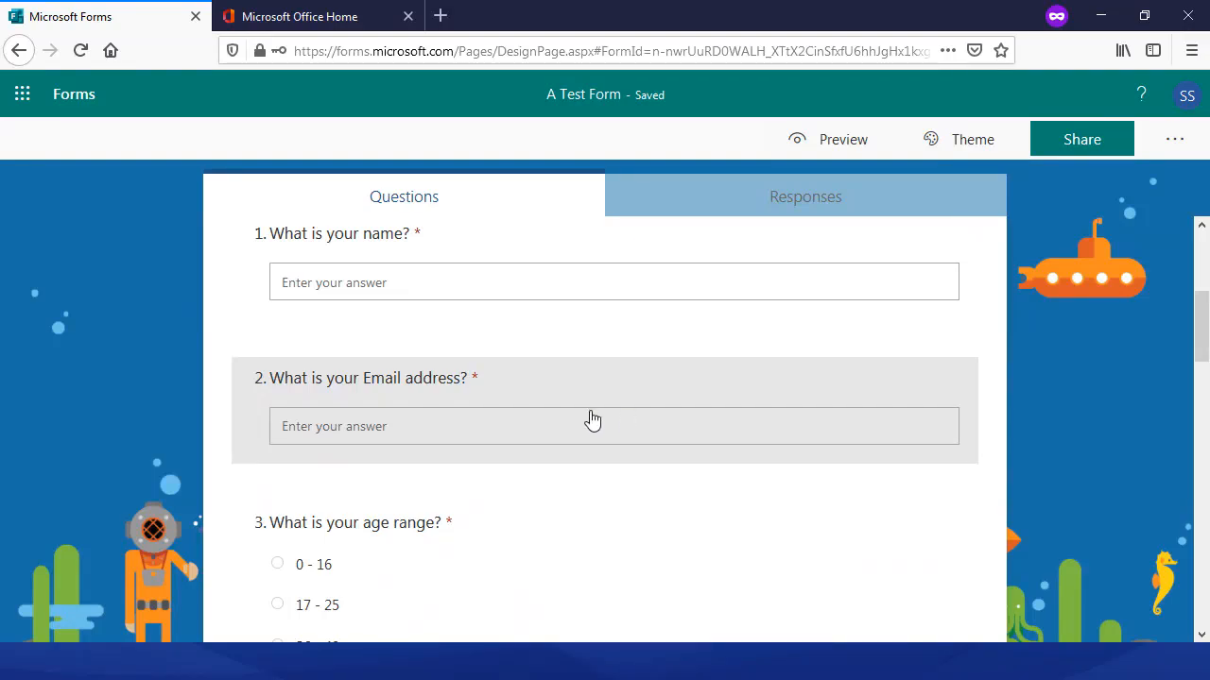
scroll(505, 378, up, 3)
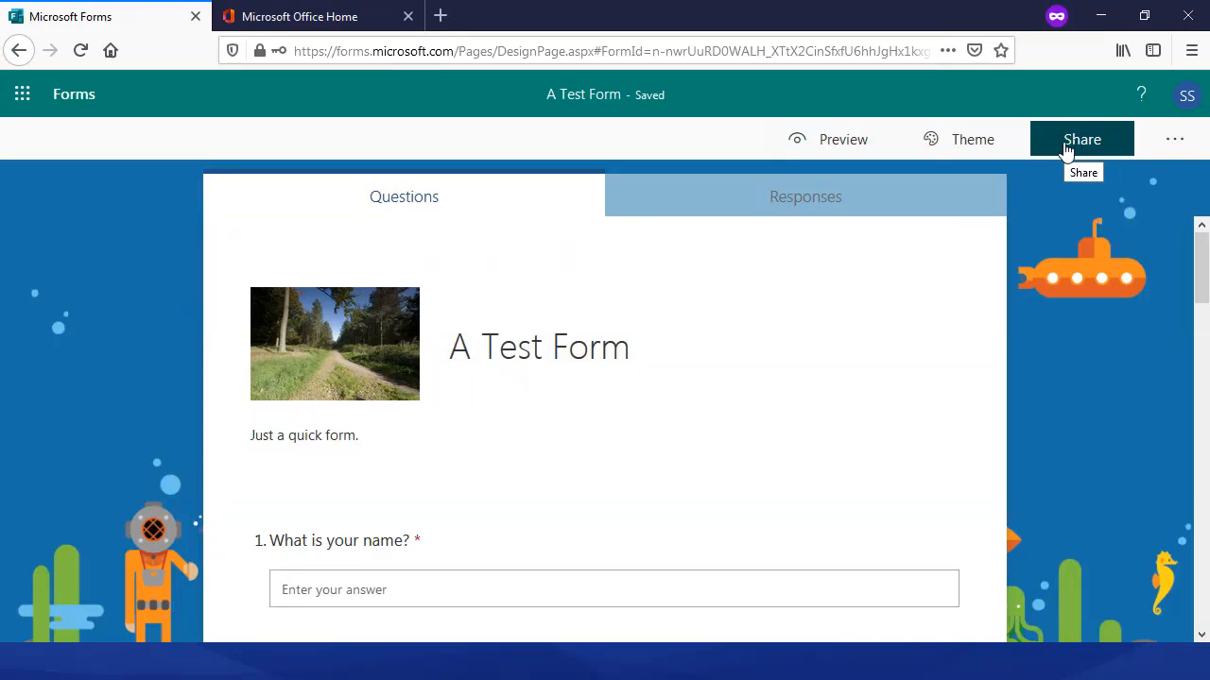
click(1066, 151)
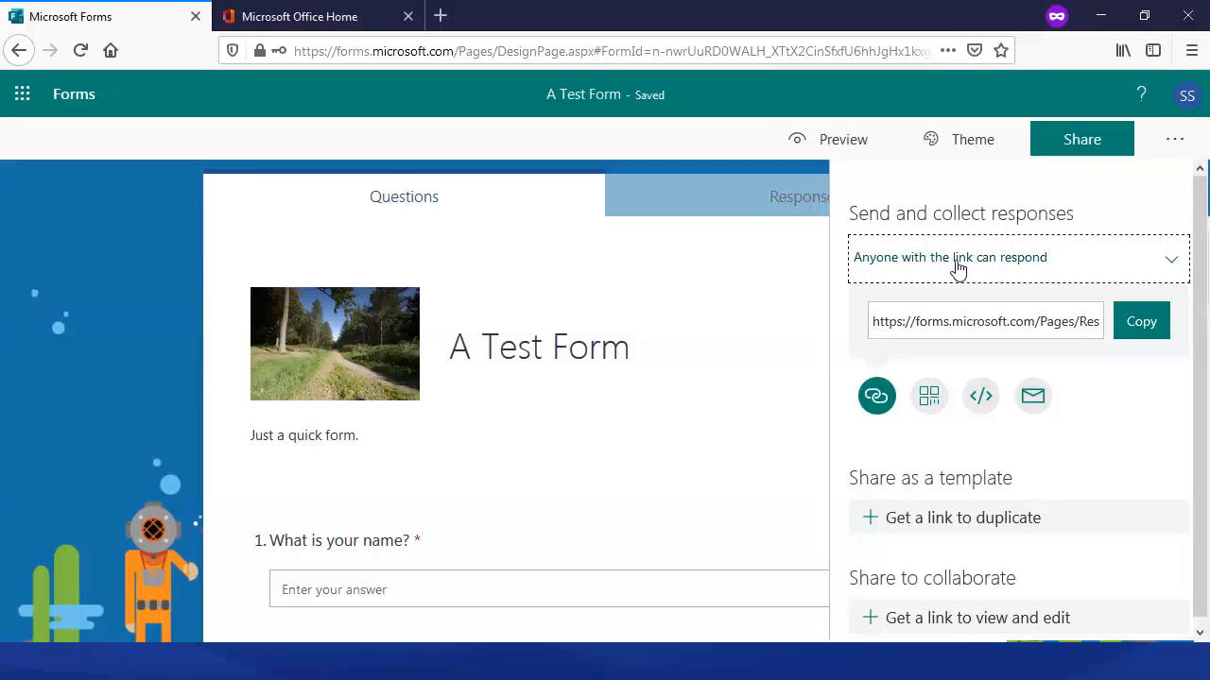
click(1017, 265)
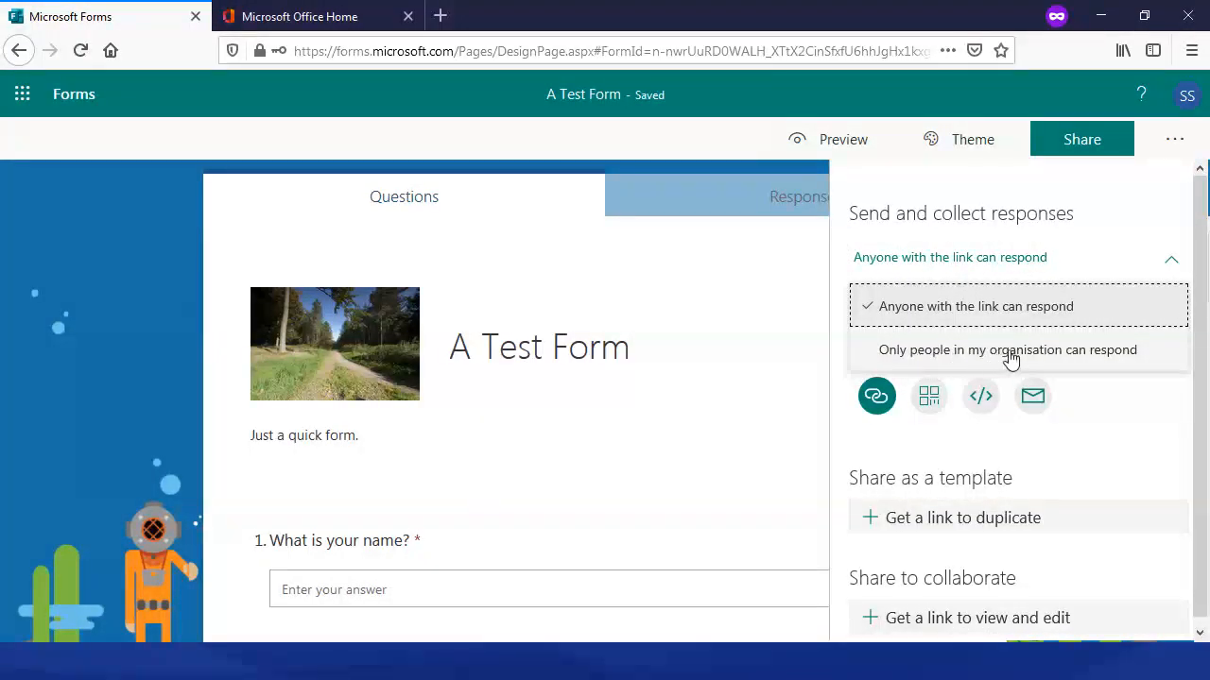
click(1174, 142)
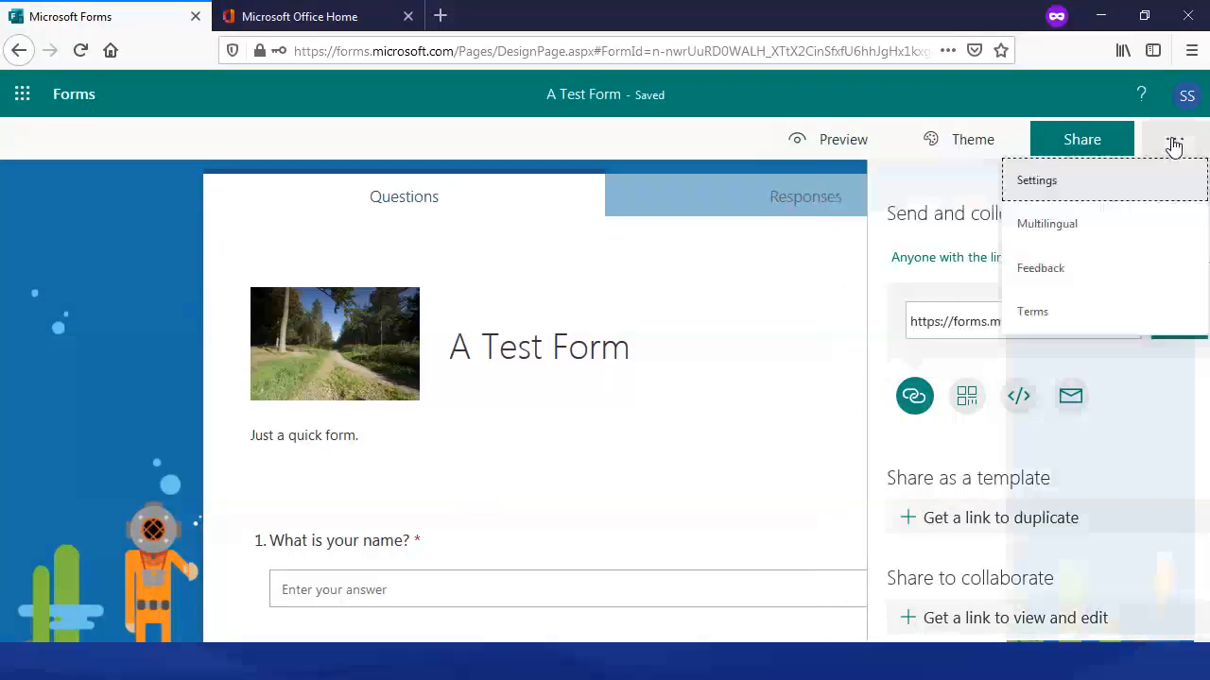
click(1050, 190)
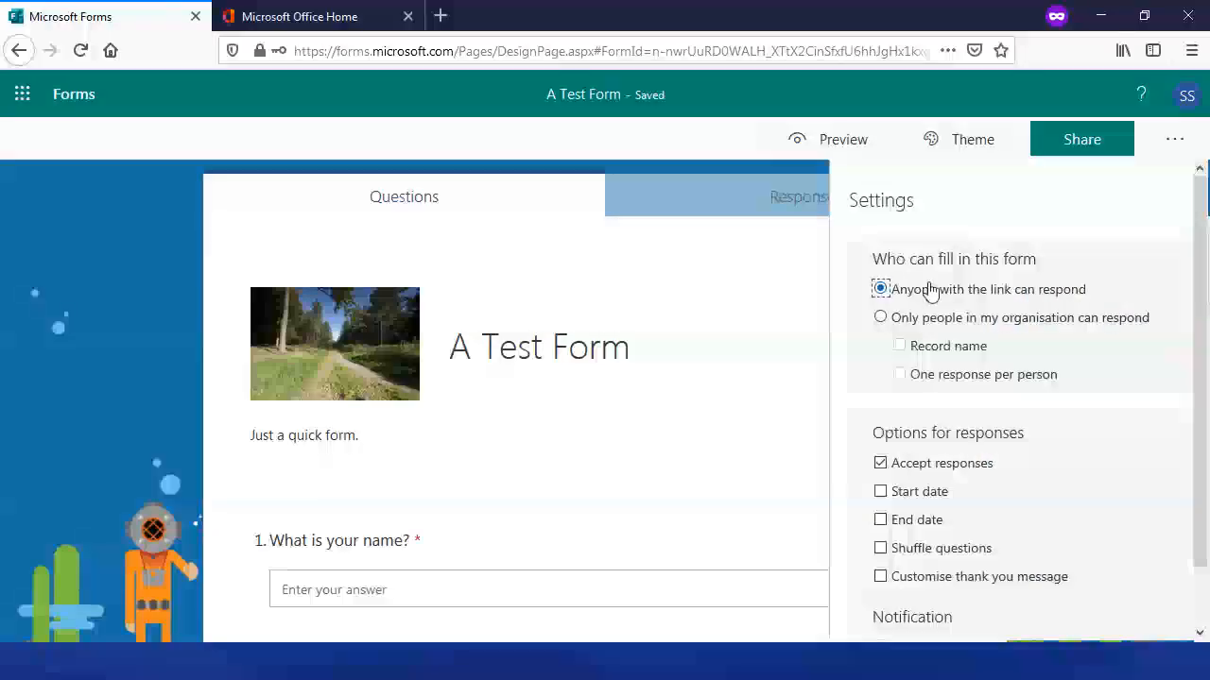
- Copy the form's response link from the sharing options
click(1073, 149)
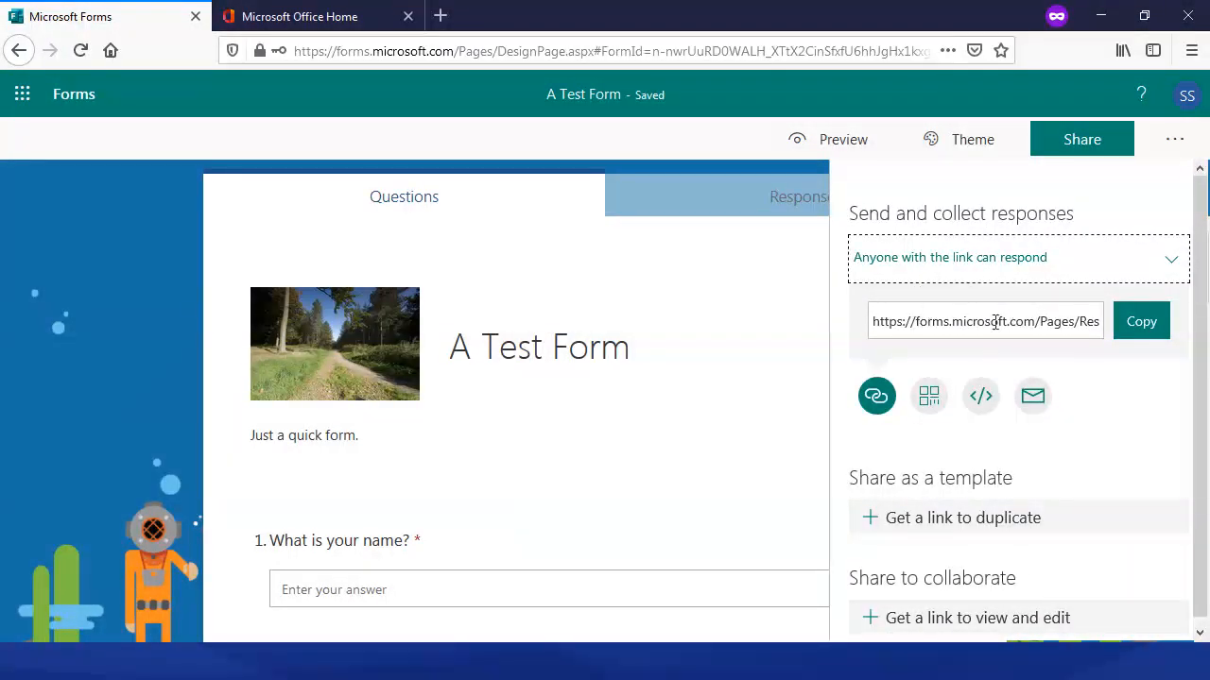
click(889, 324)
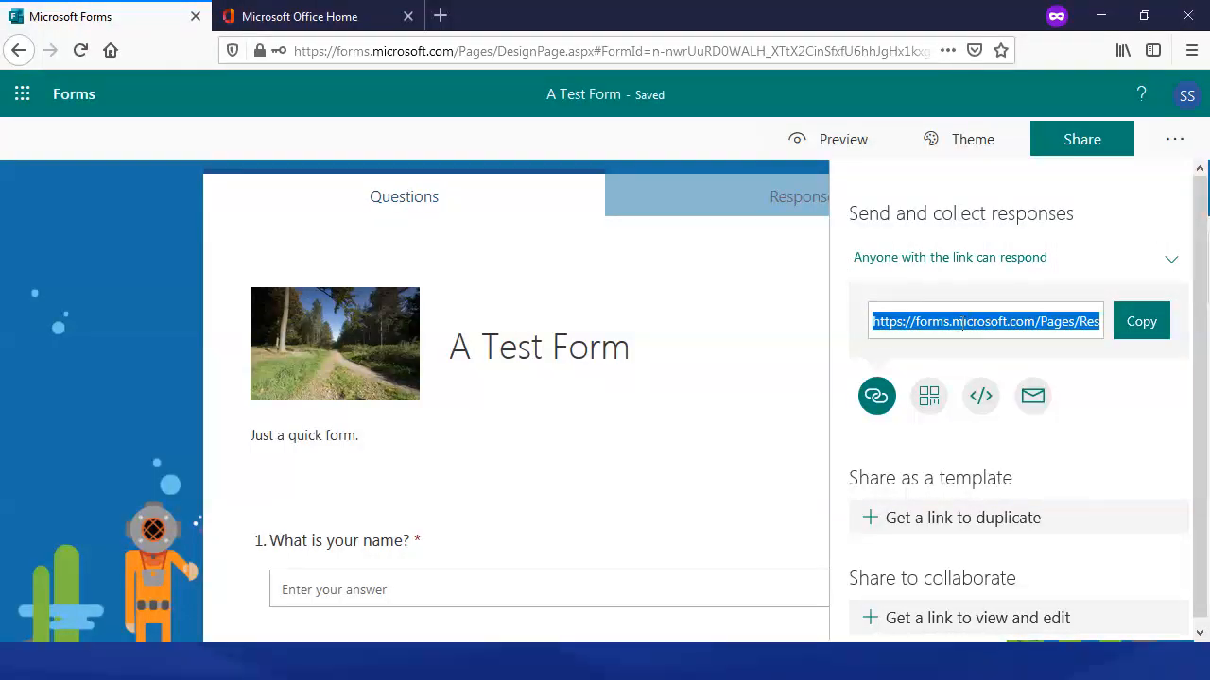
click(1143, 321)
- Paste the copied response link into the address bar of a new browser tab and close that tab
click(439, 14)
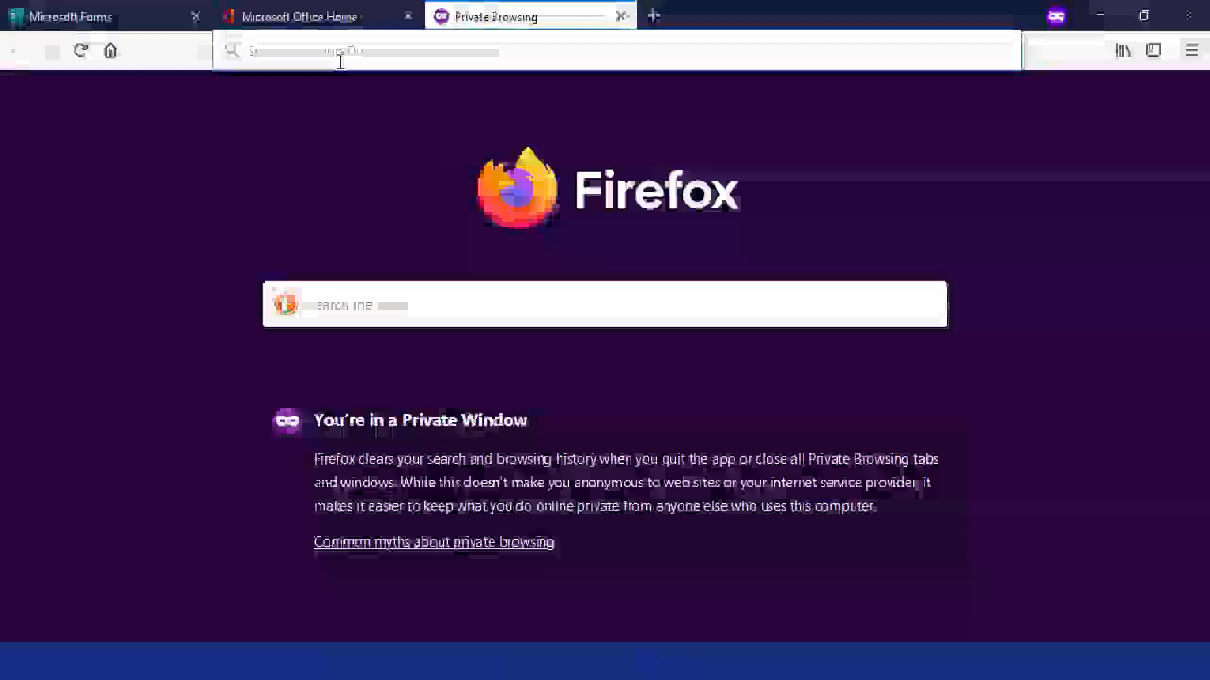
key(ctrl+v)
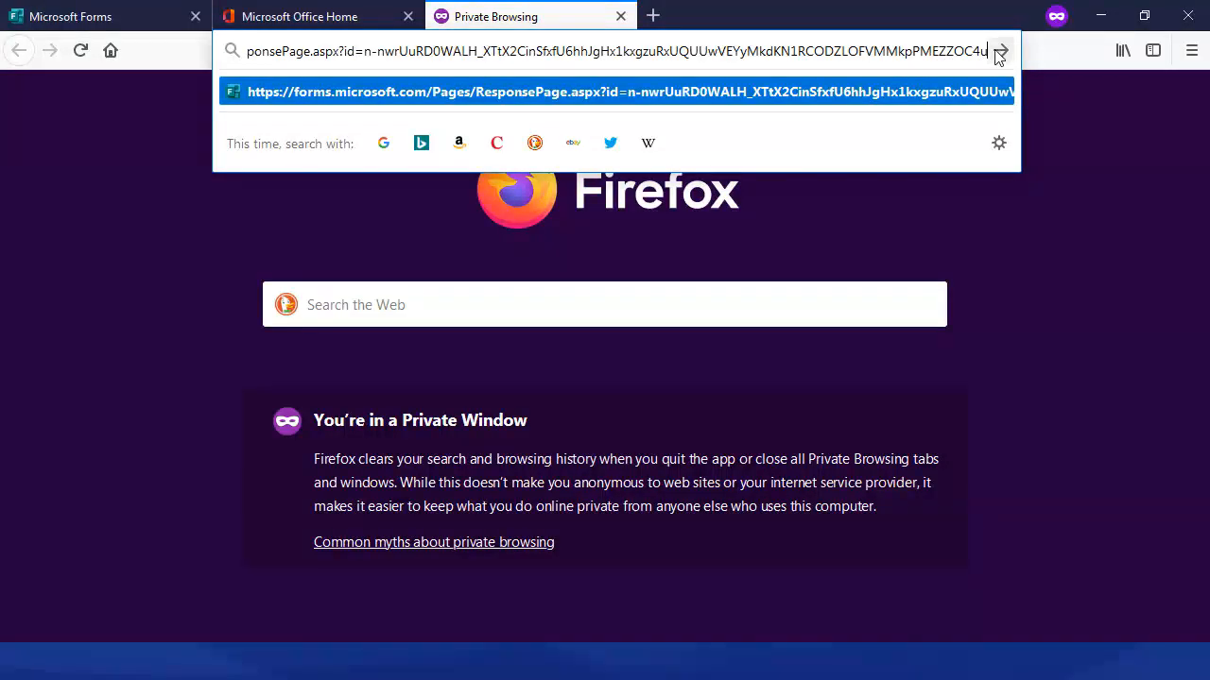
click(621, 17)
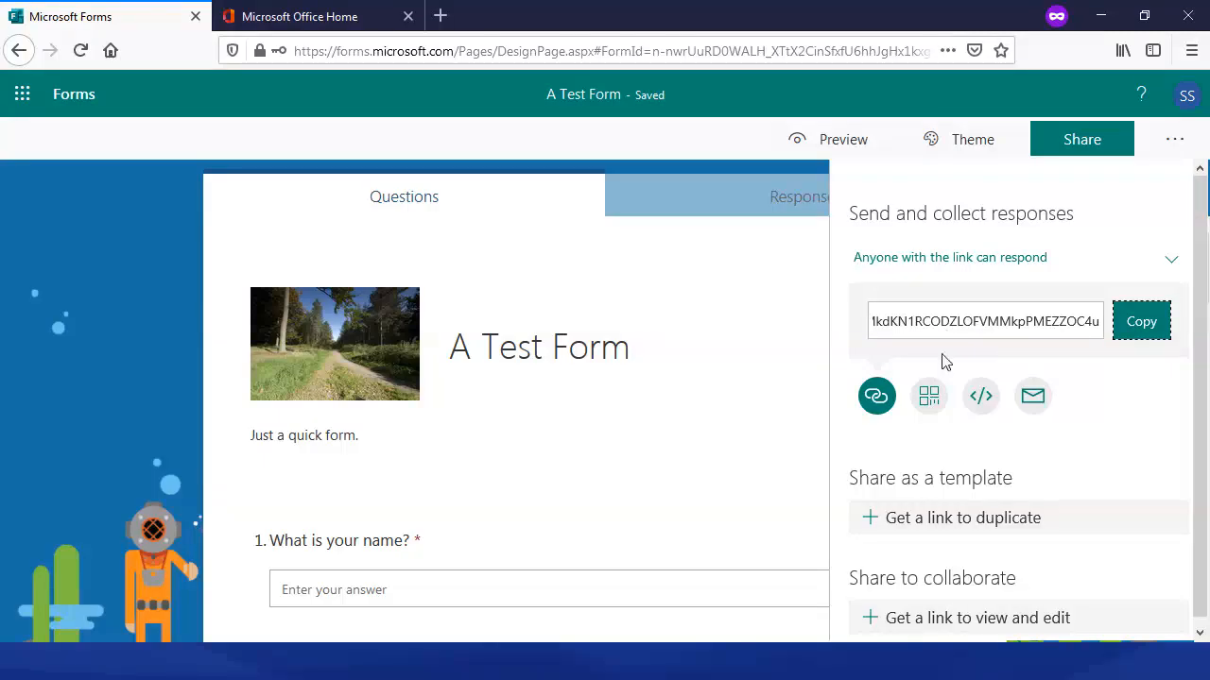
- Look through the form's QR code, embed code and link sharing methods, and the choices for who can respond
click(932, 401)
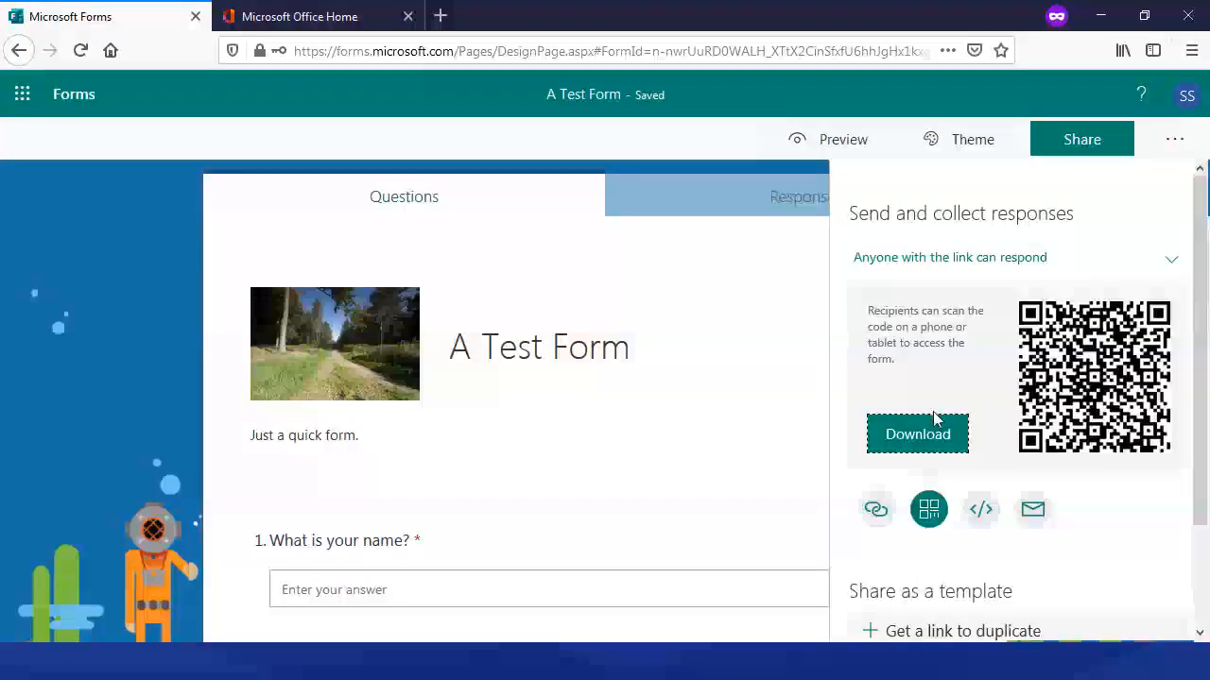
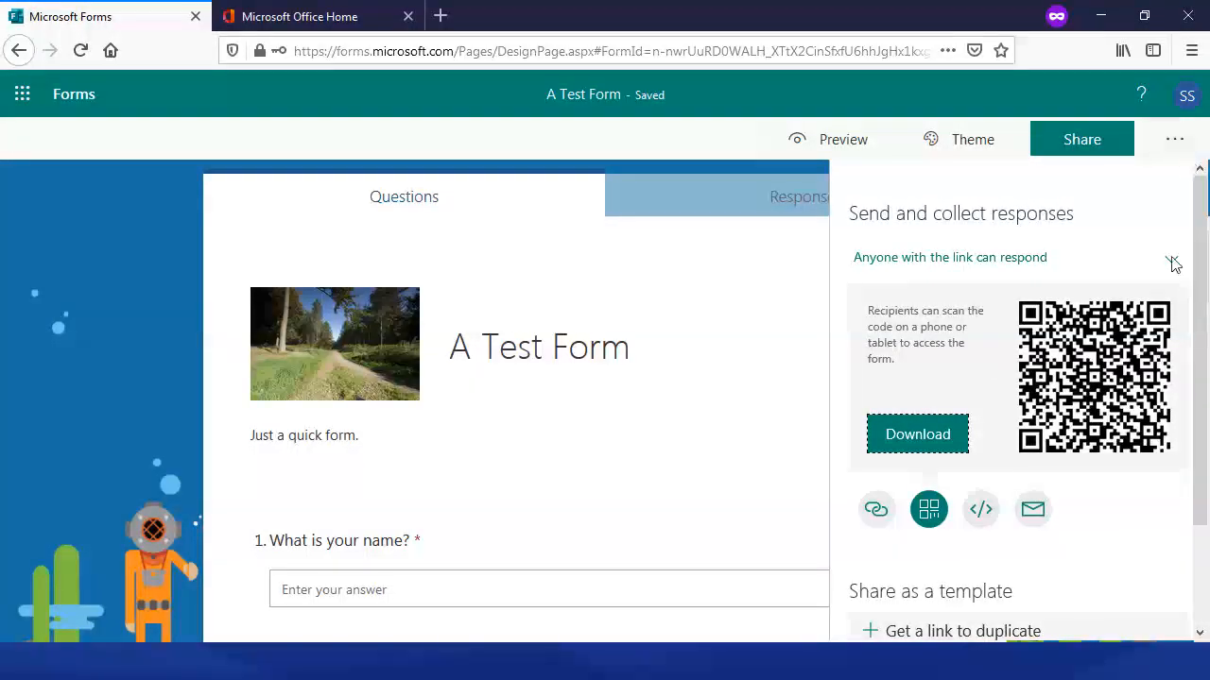
click(977, 517)
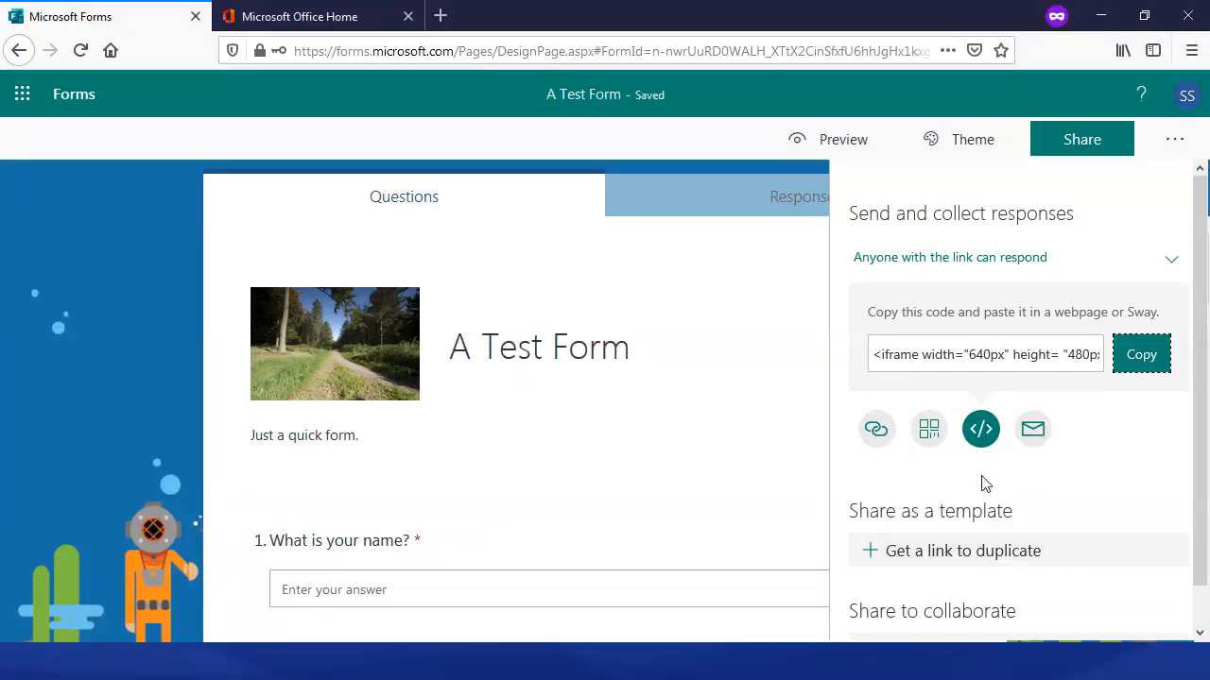
click(877, 432)
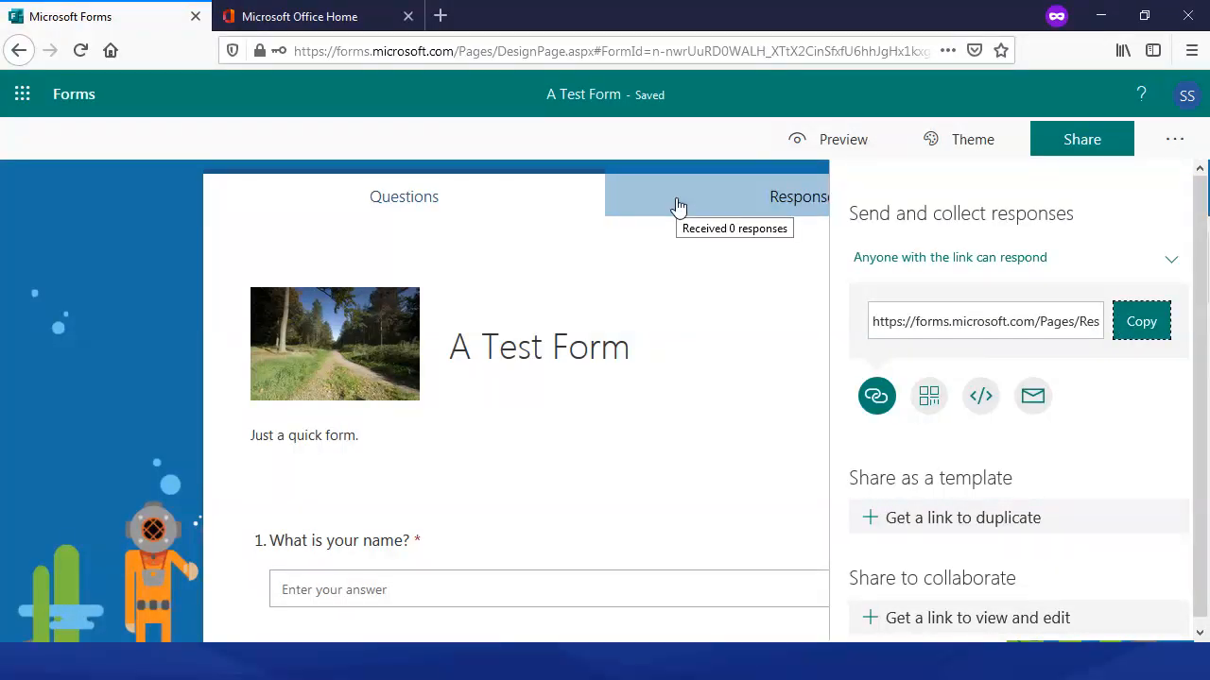
click(912, 261)
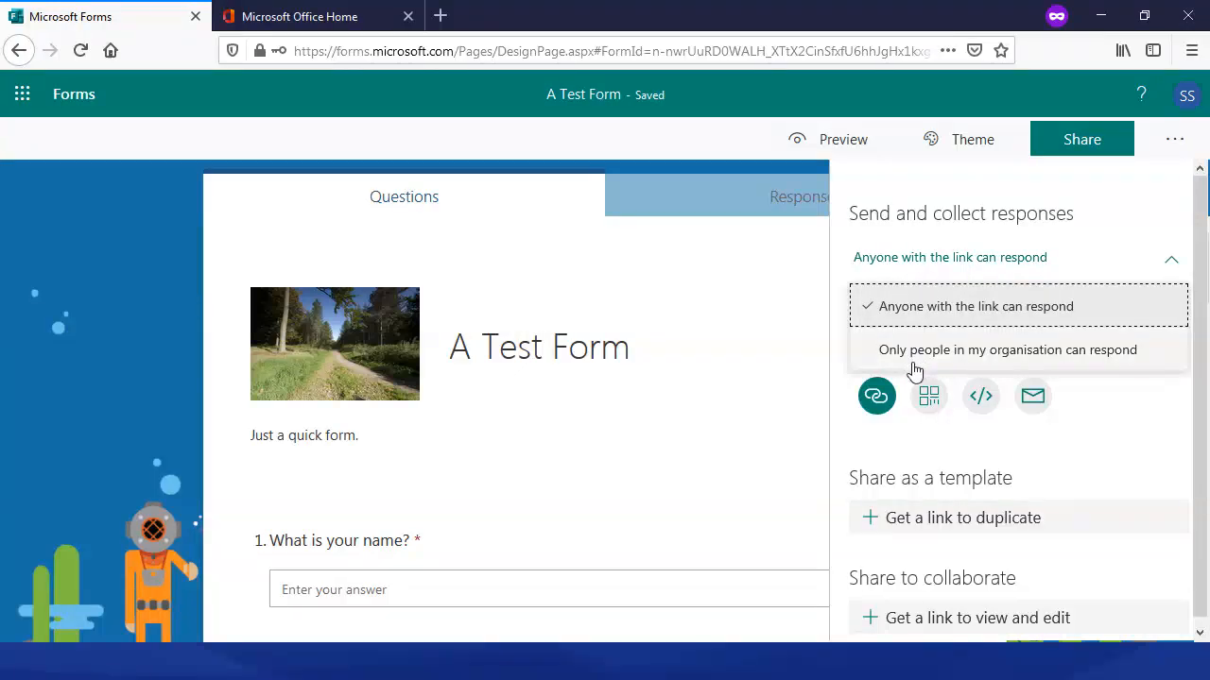
click(1068, 390)
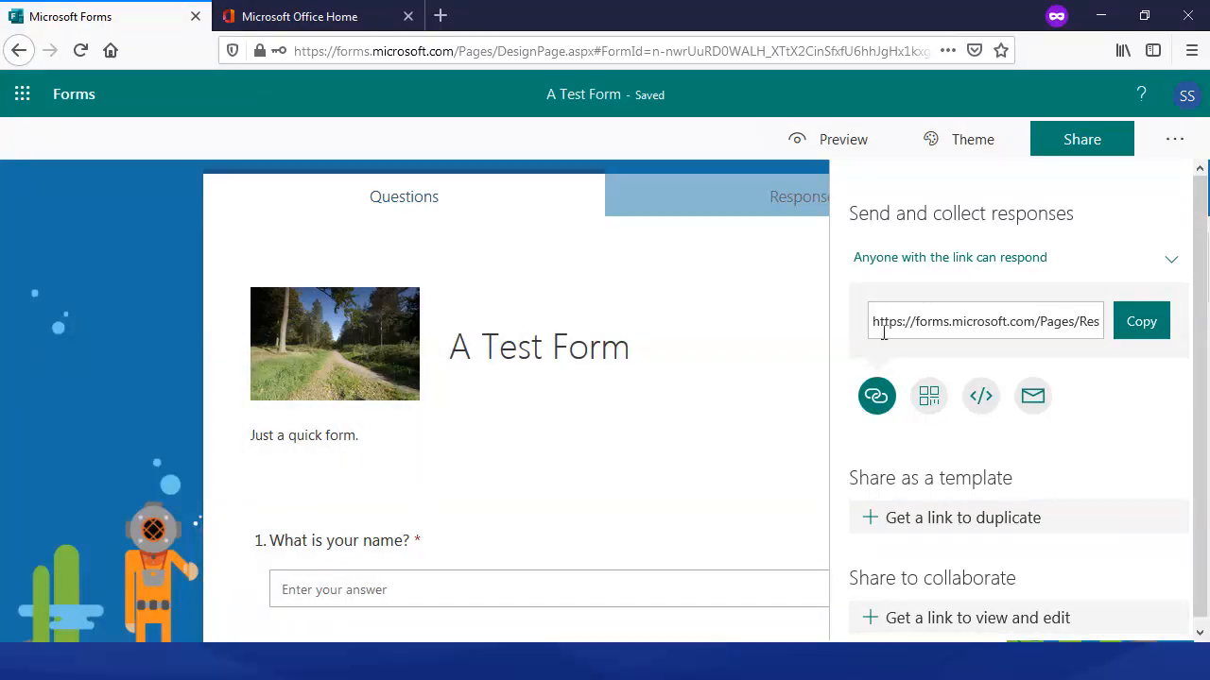
- In the form settings, try restricting responses to people in the organisation with Record name toggled, and restore "Anyone with the link can respond"
click(1159, 148)
click(1099, 194)
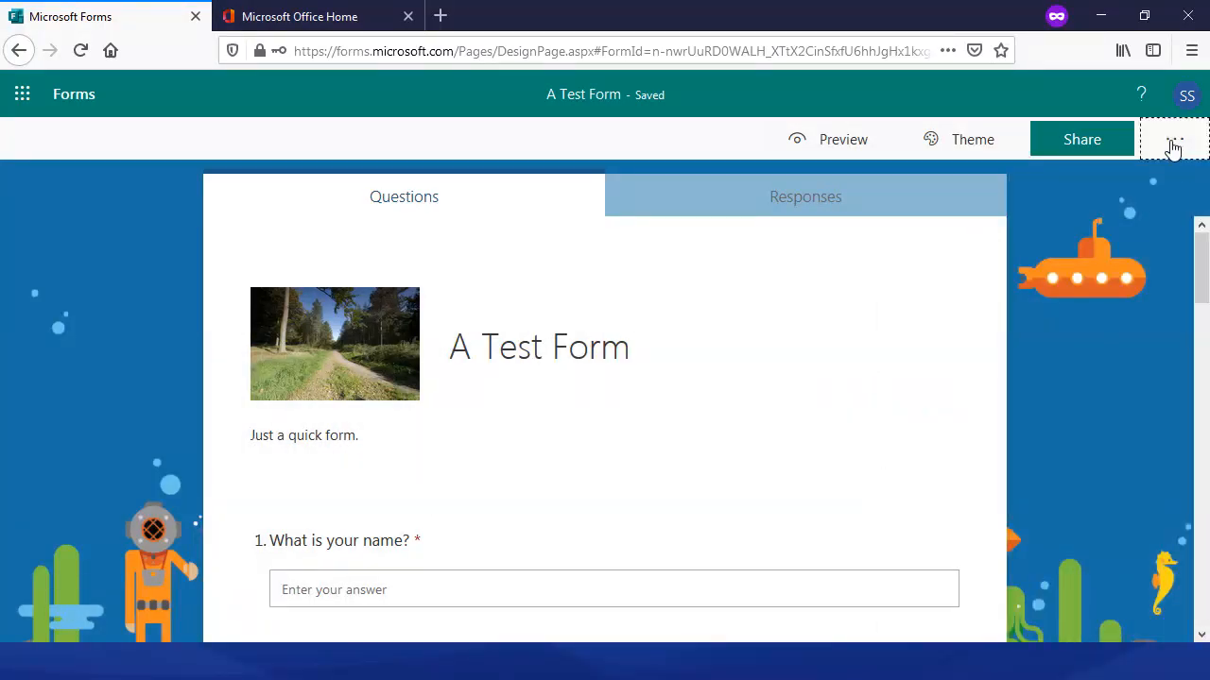
click(1172, 141)
click(1083, 195)
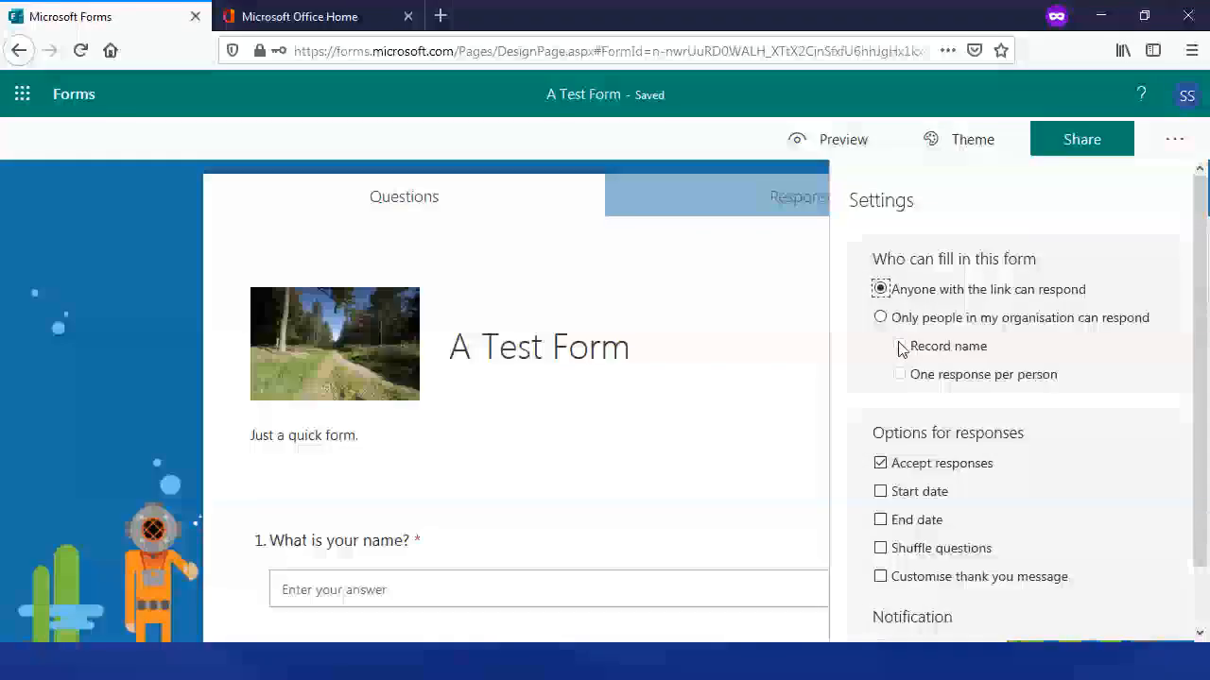
click(880, 318)
click(900, 346)
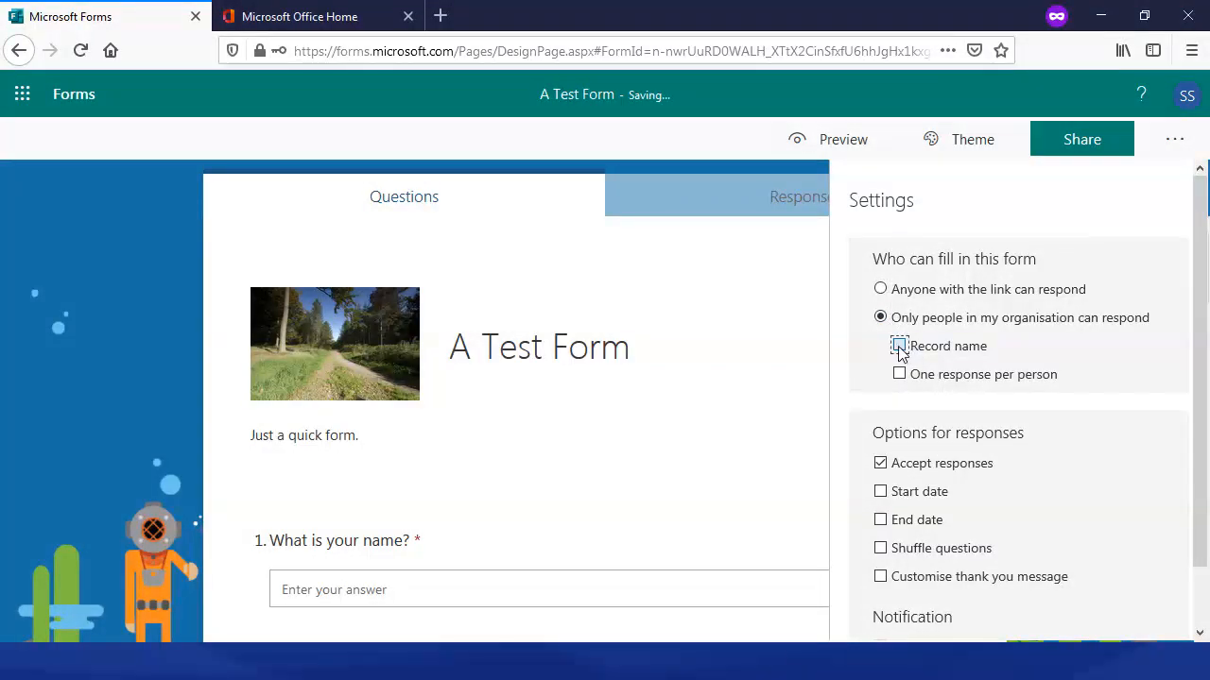
click(899, 347)
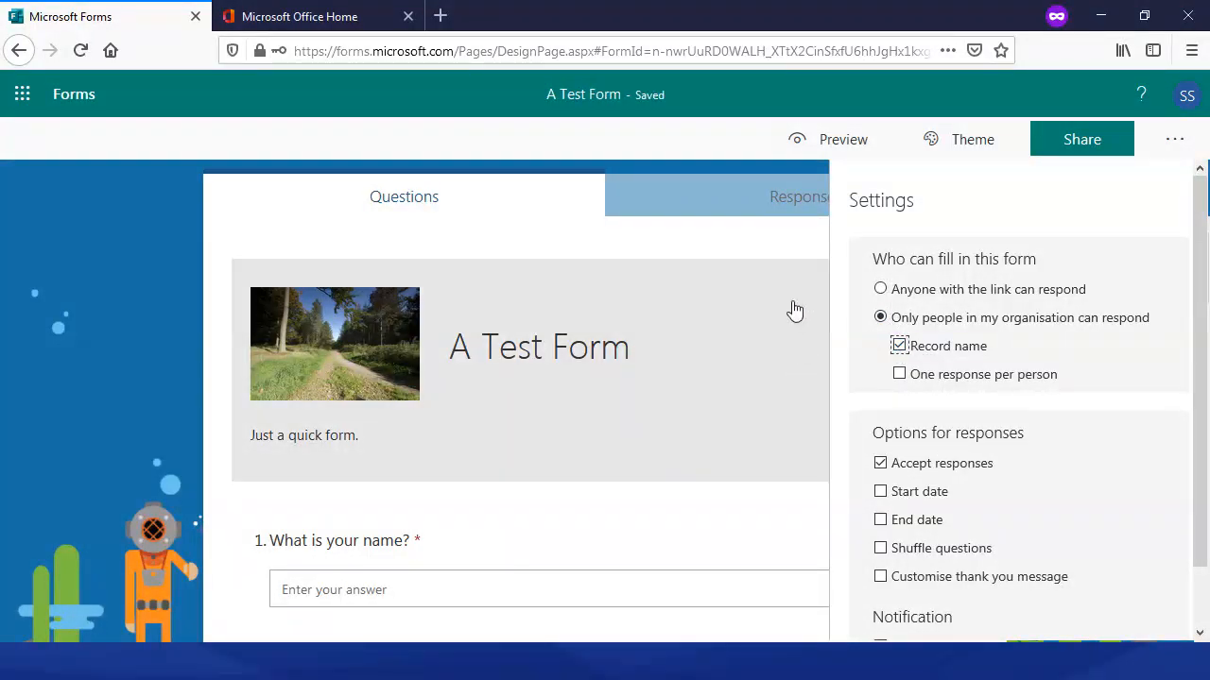
click(880, 289)
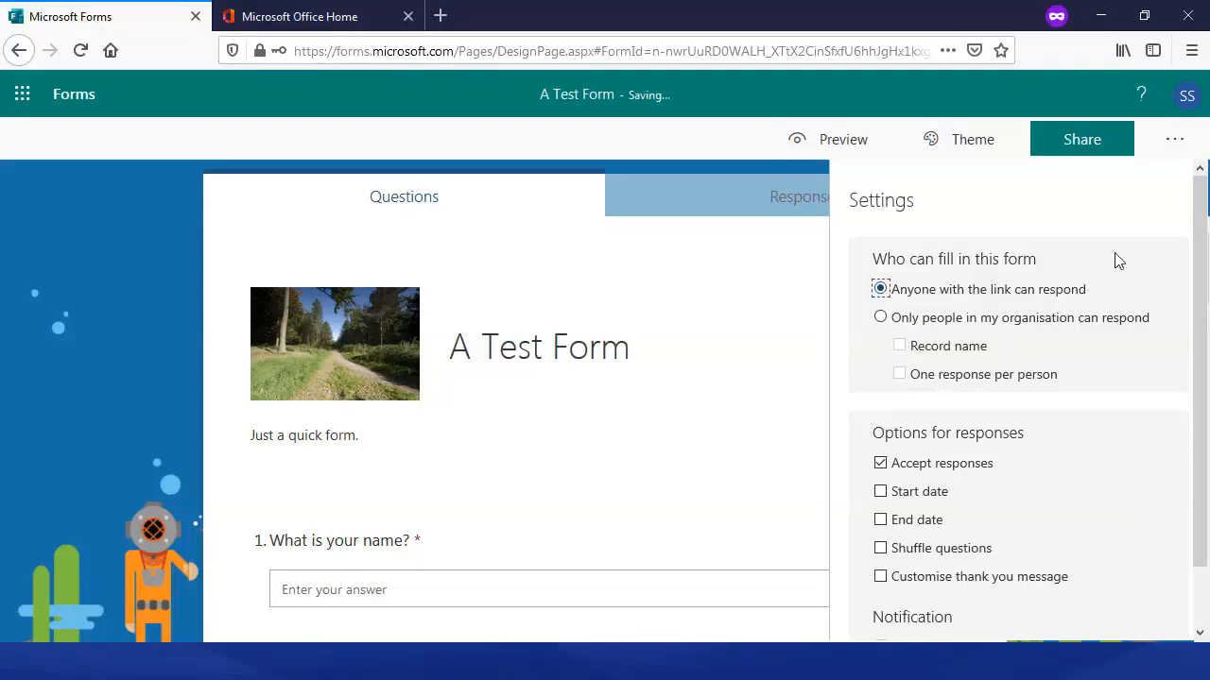
- Create a link in the sharing options that lets anyone duplicate the form as a template
click(1090, 149)
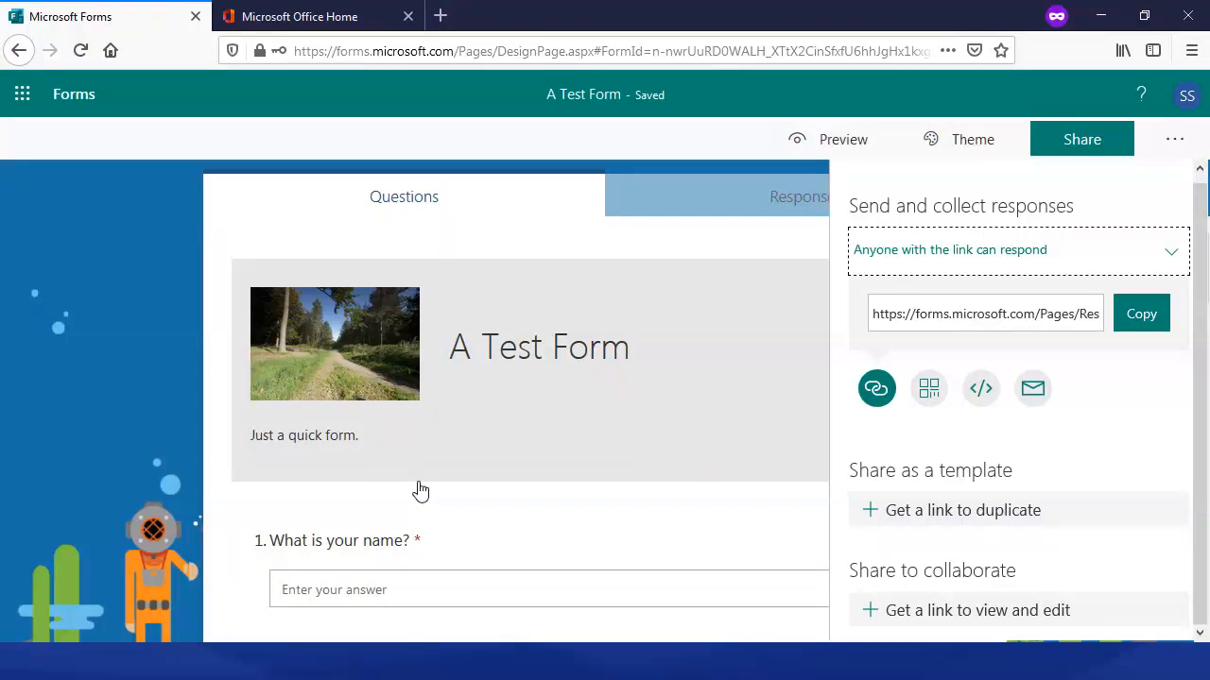
click(948, 518)
scroll(974, 499, down, 1)
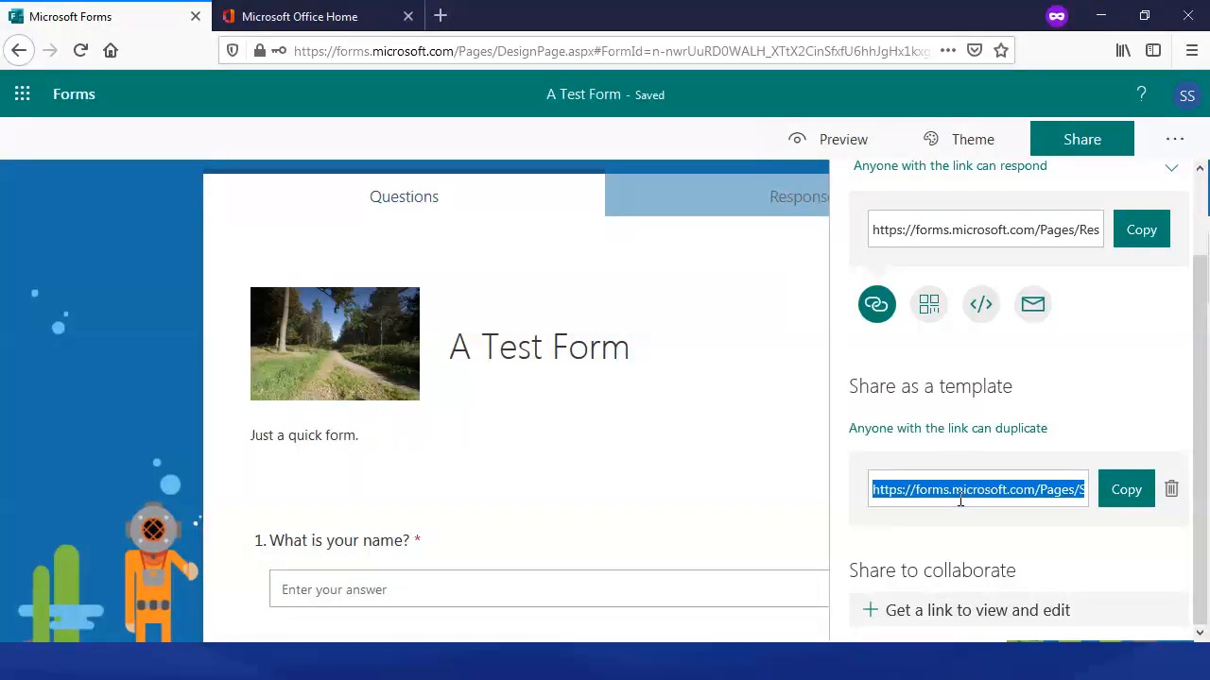
- Create a collaboration link set to "People in my organisation can view and edit" and close the sharing options
click(958, 613)
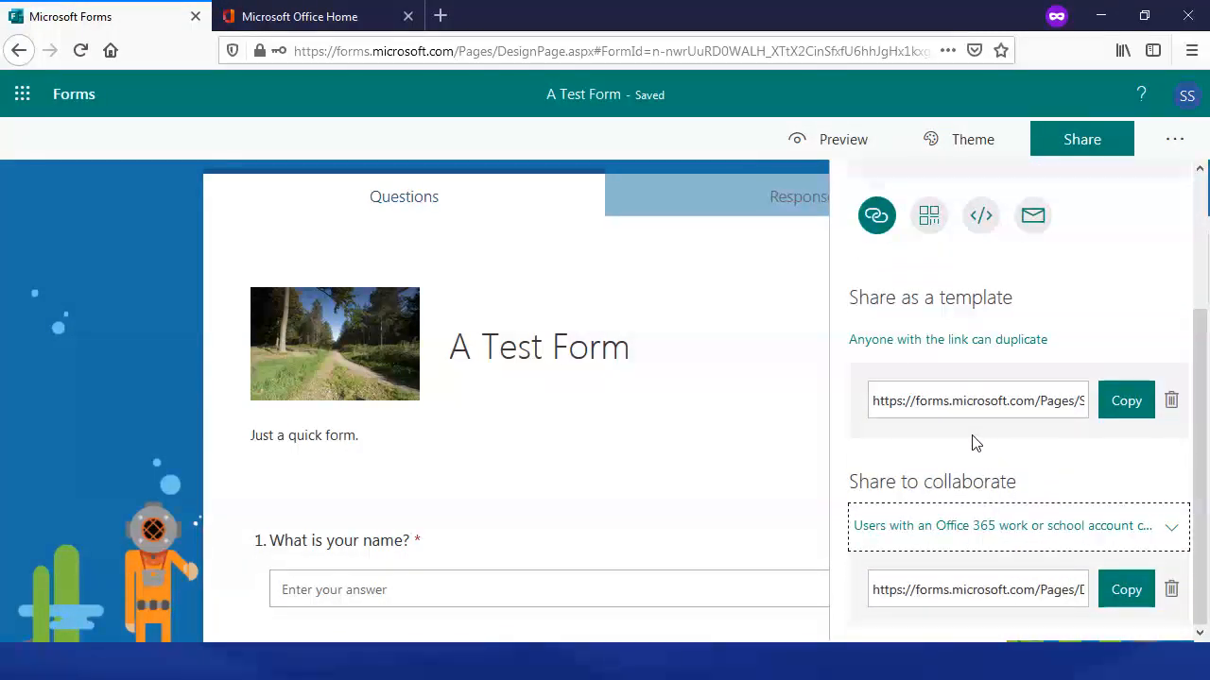
click(985, 530)
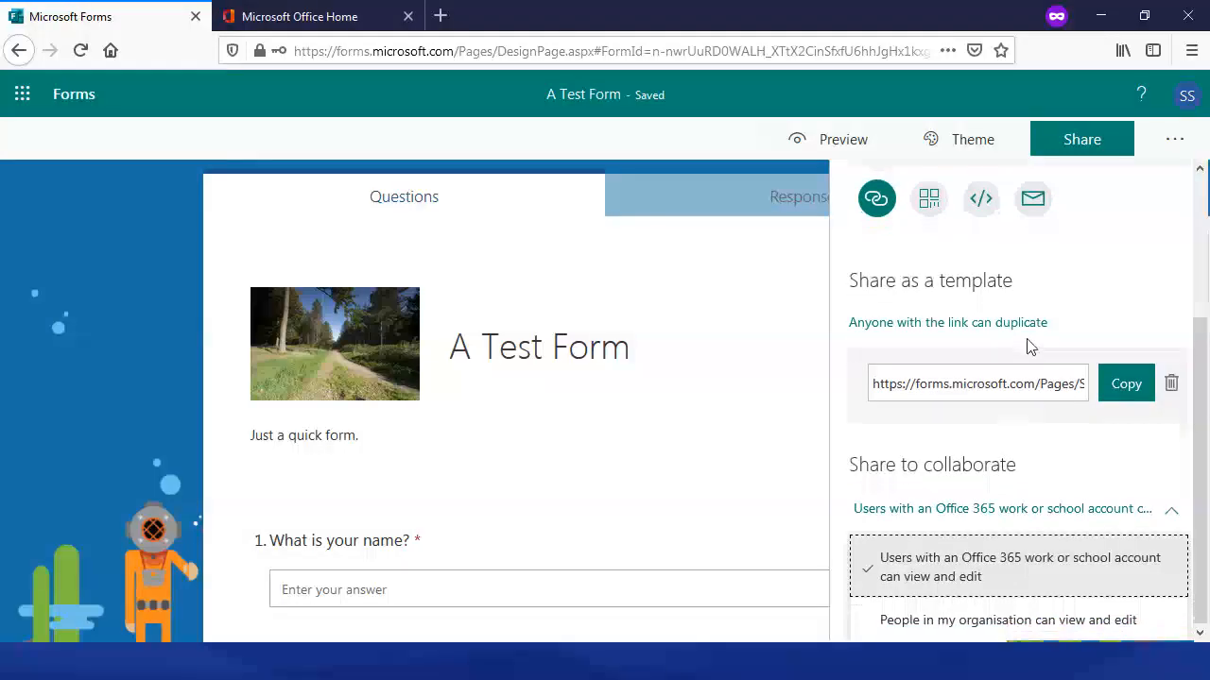
click(939, 576)
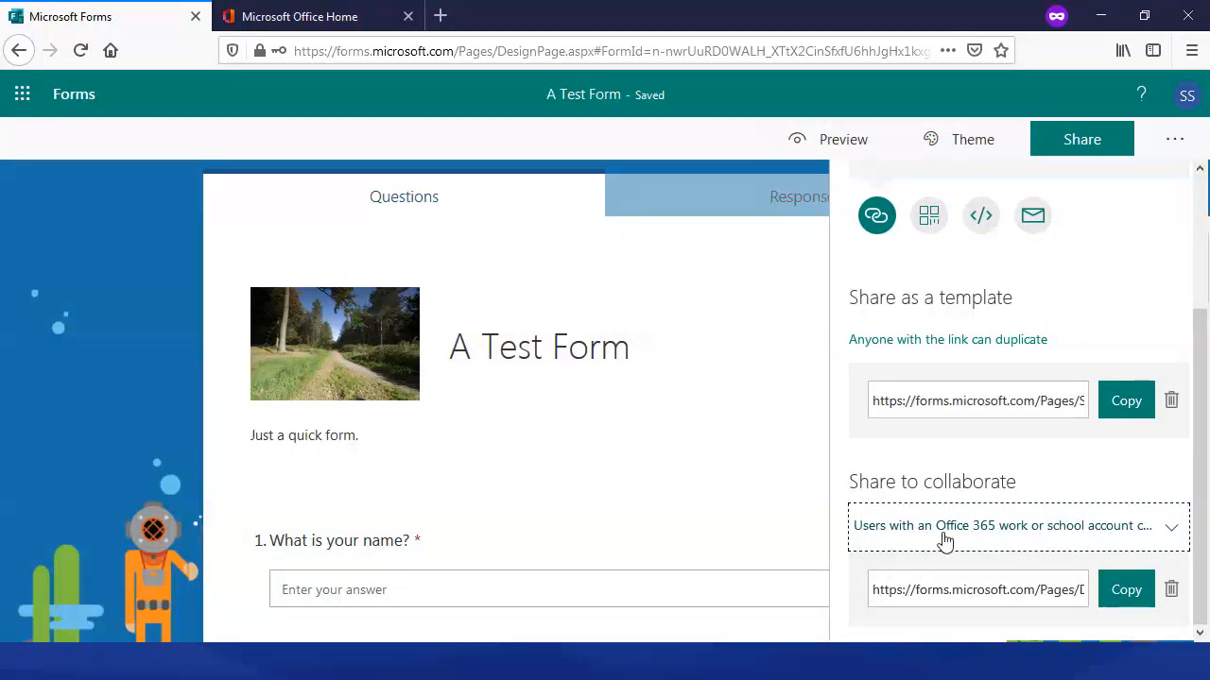
click(1062, 535)
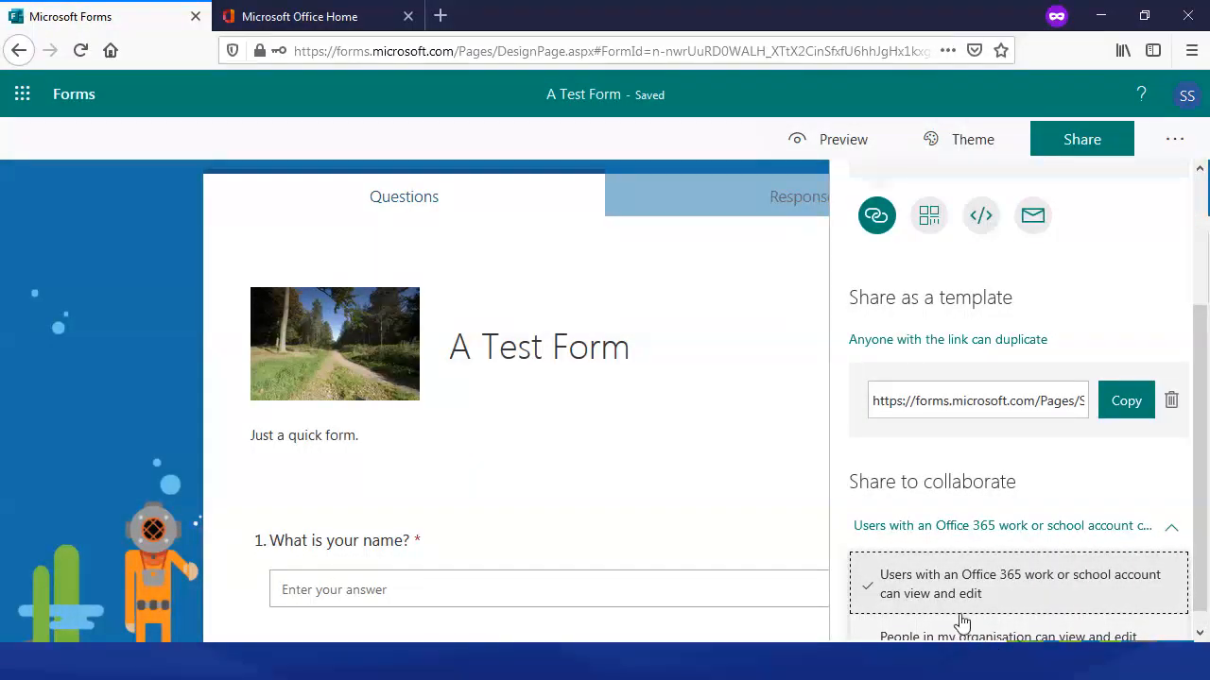
click(904, 638)
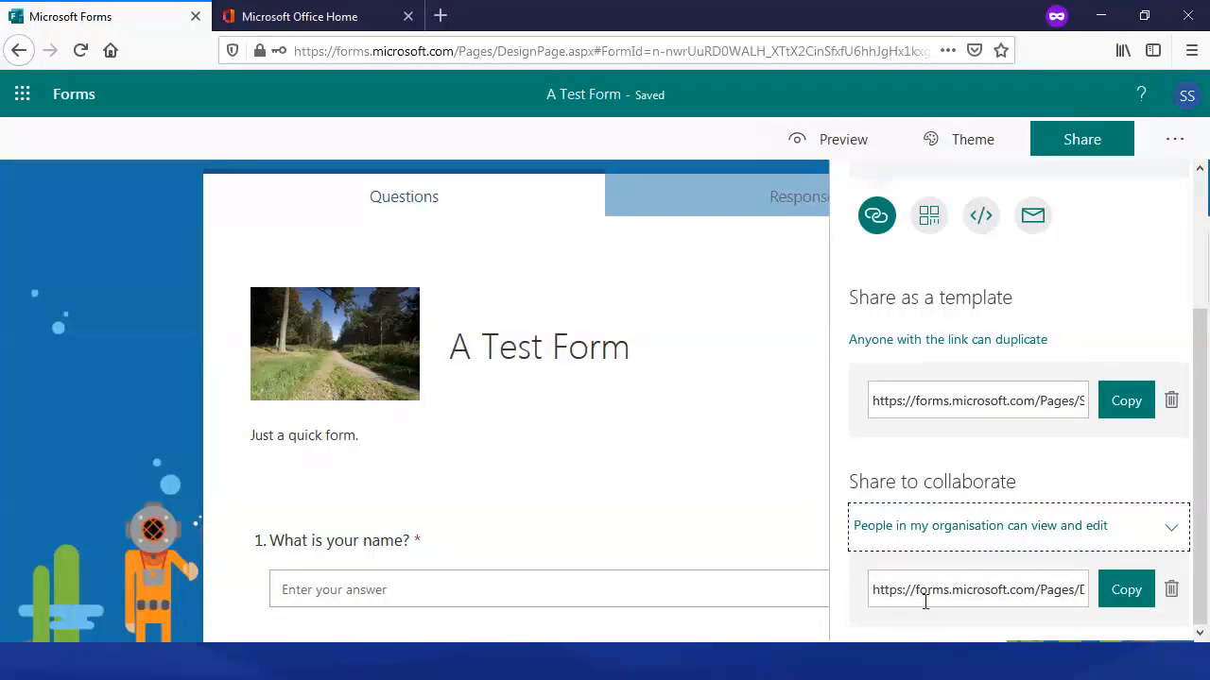
click(951, 589)
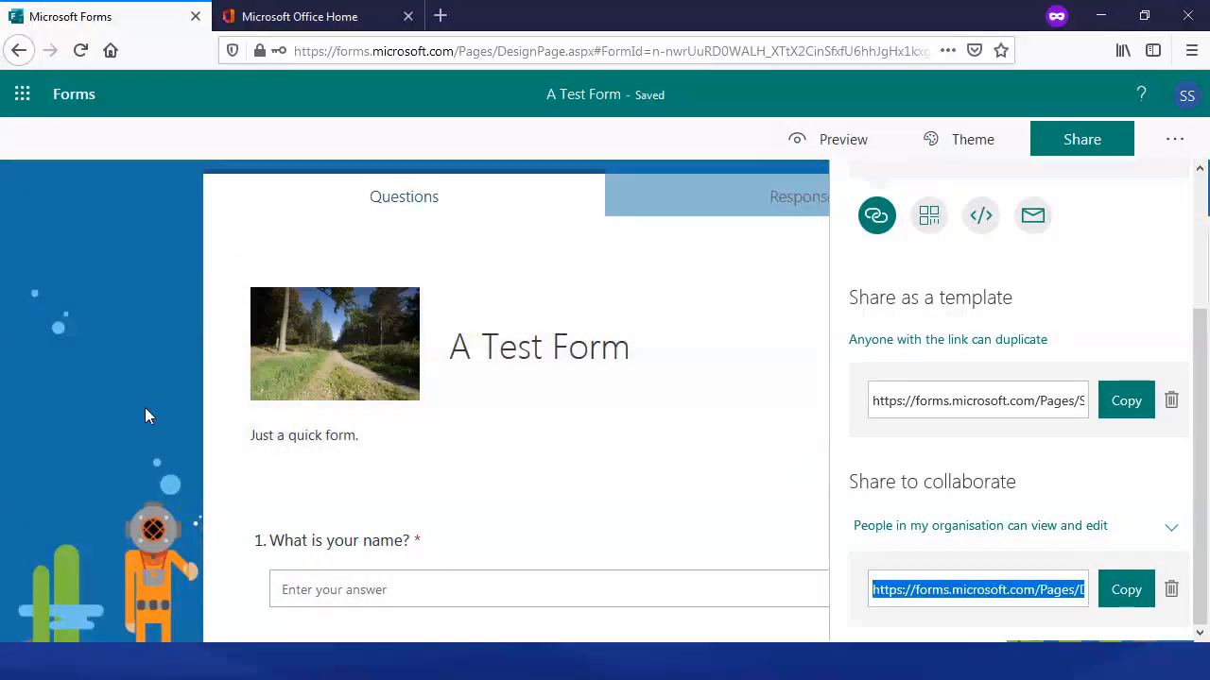
click(145, 402)
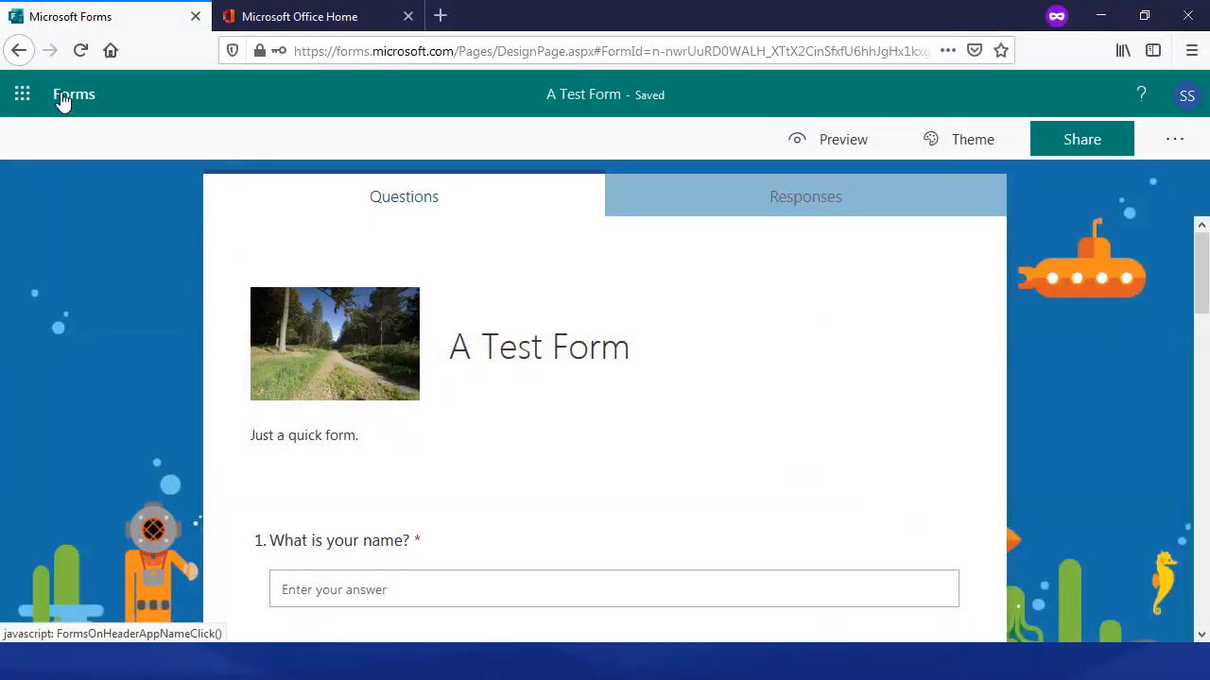
- Return to the forms list and open the response summary of "A Form to Gauge Some Feedback"
click(63, 98)
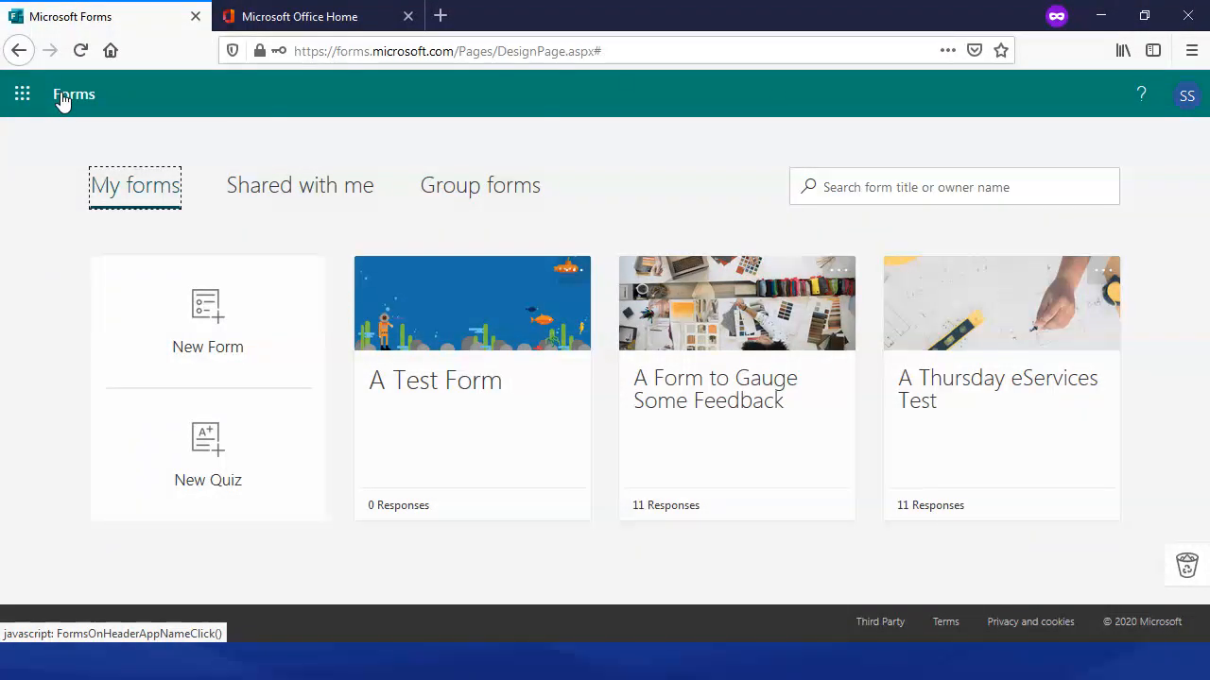
click(671, 382)
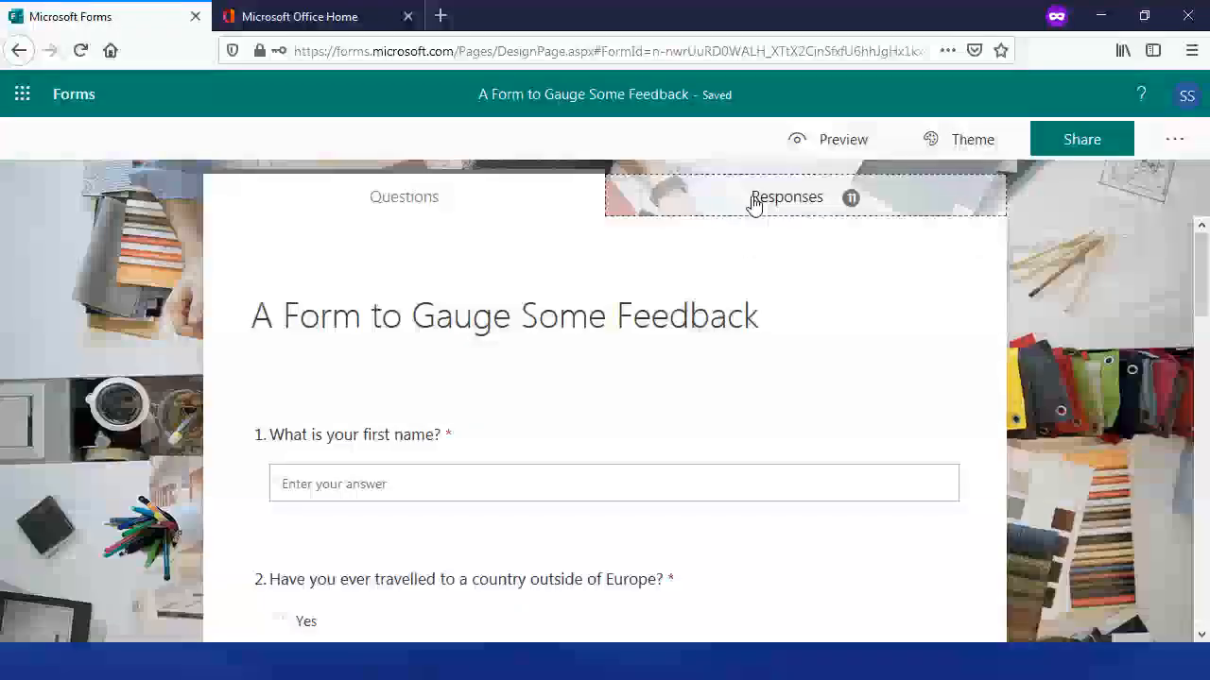
click(753, 202)
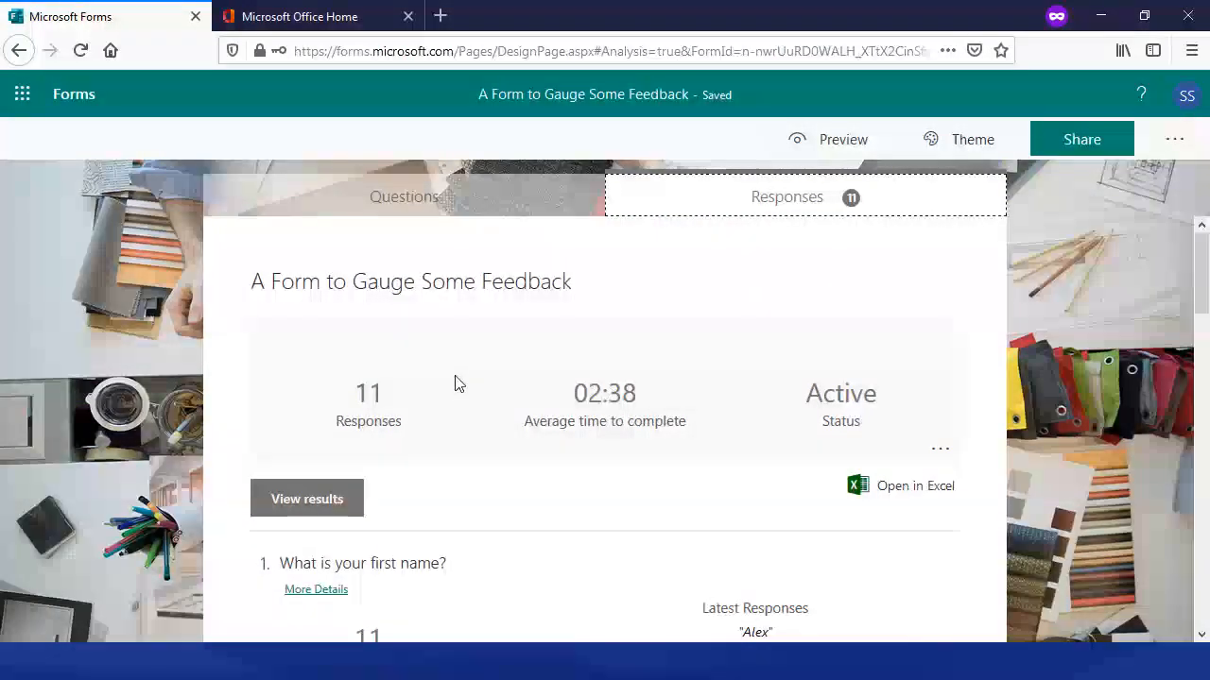
scroll(407, 365, down, 2)
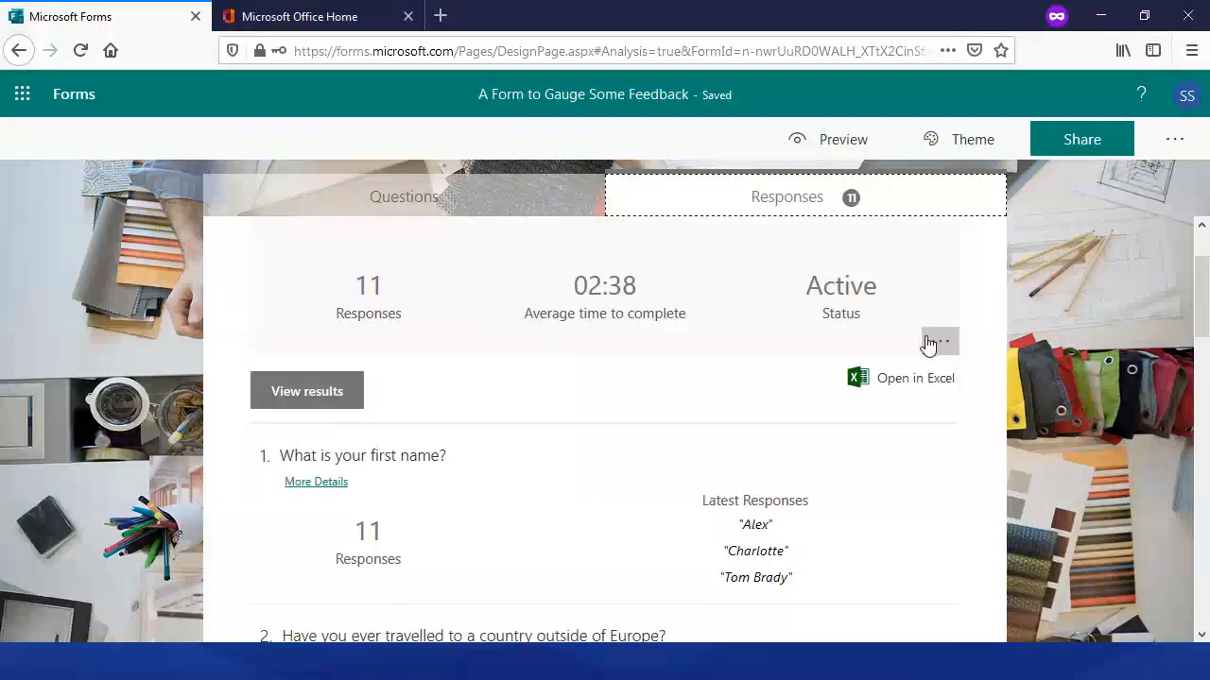
- View the individual results of the first few respondents and return to the response summary
click(279, 387)
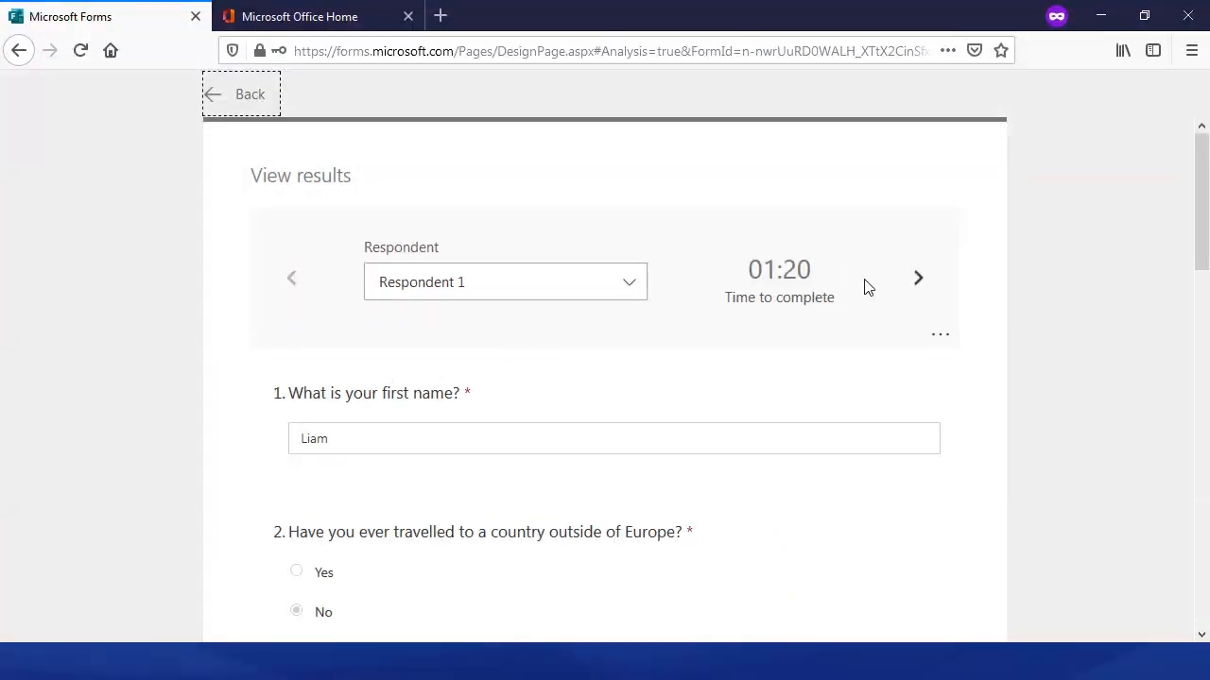
click(918, 278)
click(918, 278)
click(293, 280)
click(293, 281)
click(235, 100)
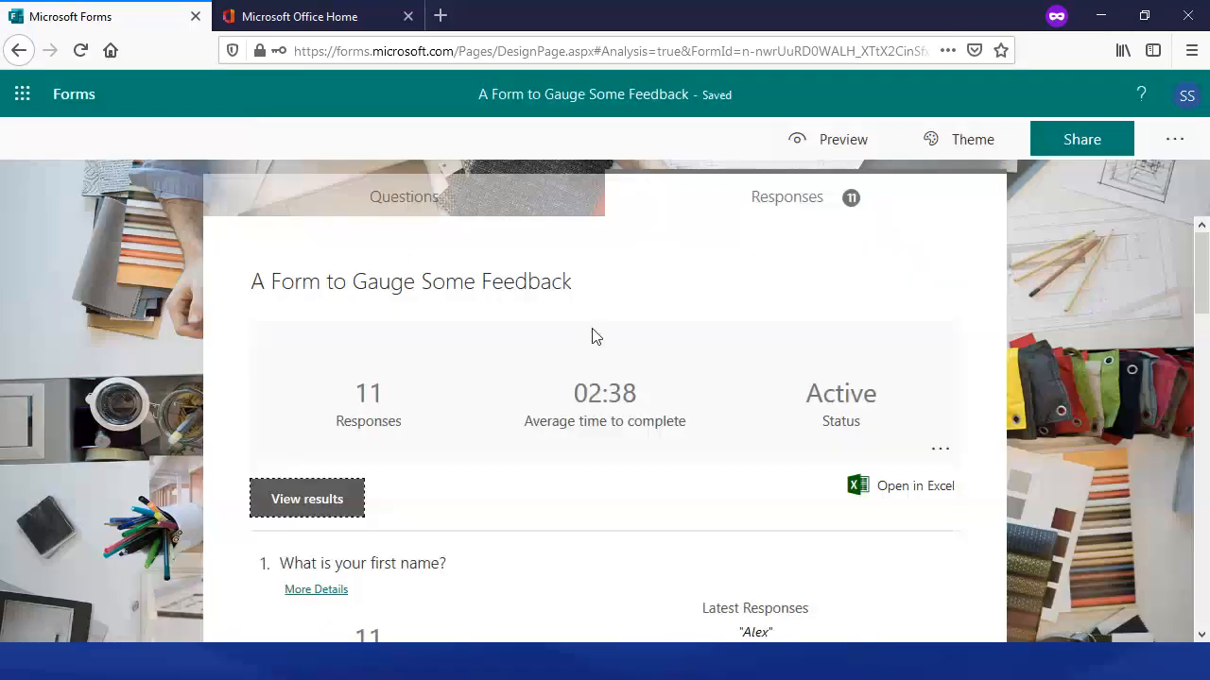
- Look through the response charts for each question and the additional options for the responses and the form
scroll(599, 340, down, 15)
scroll(601, 350, up, 10)
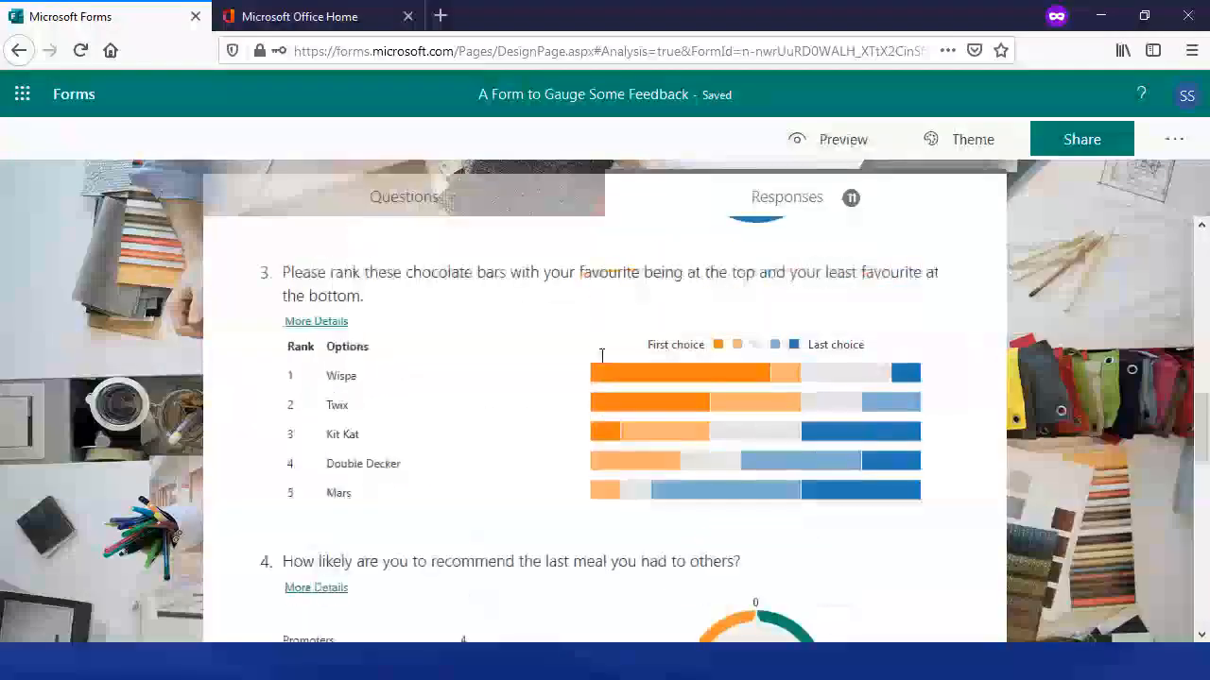
scroll(601, 354, up, 5)
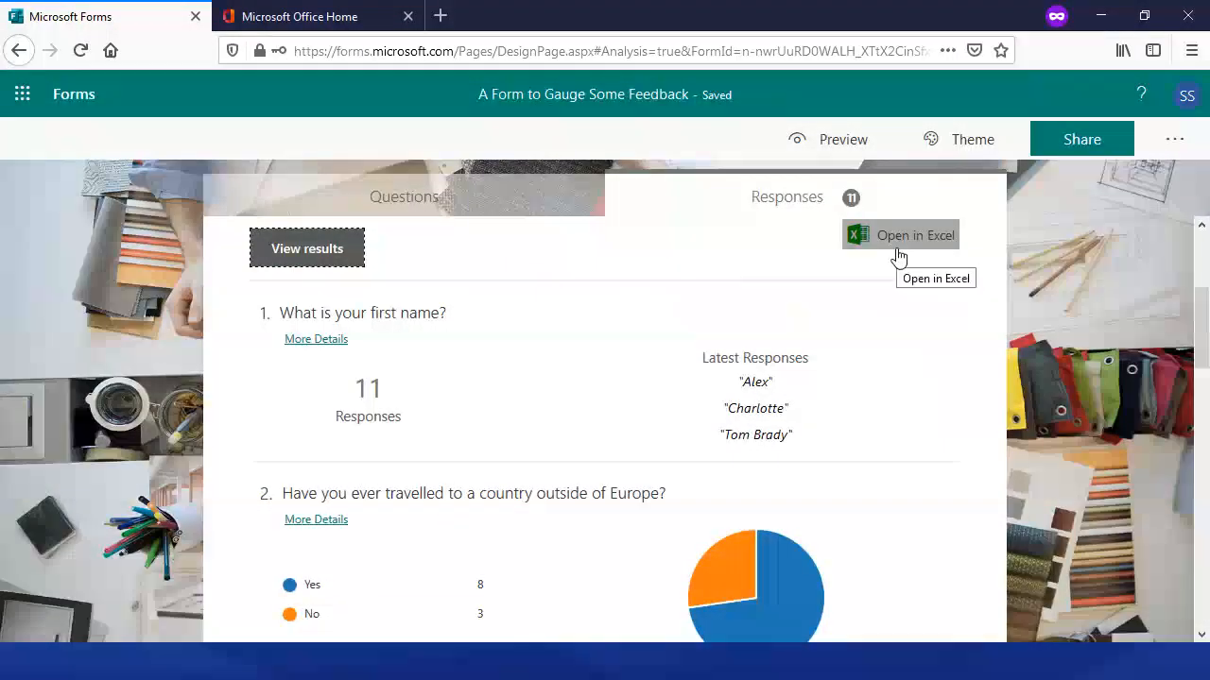
scroll(860, 302, up, 3)
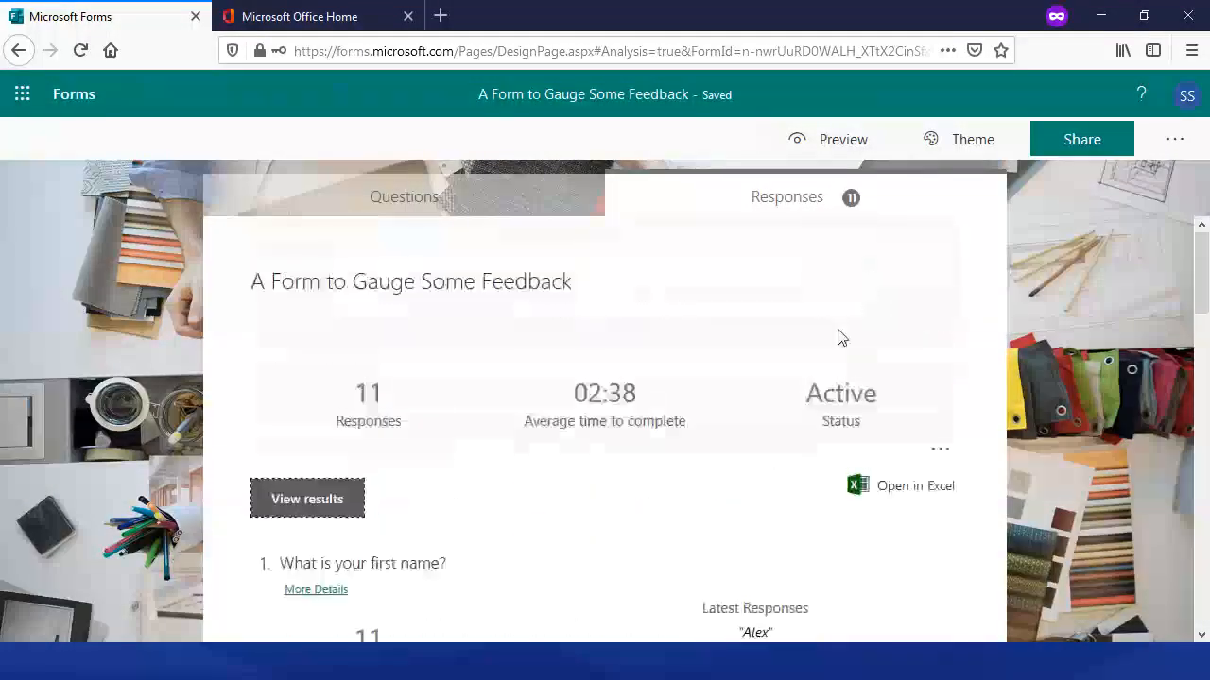
click(942, 450)
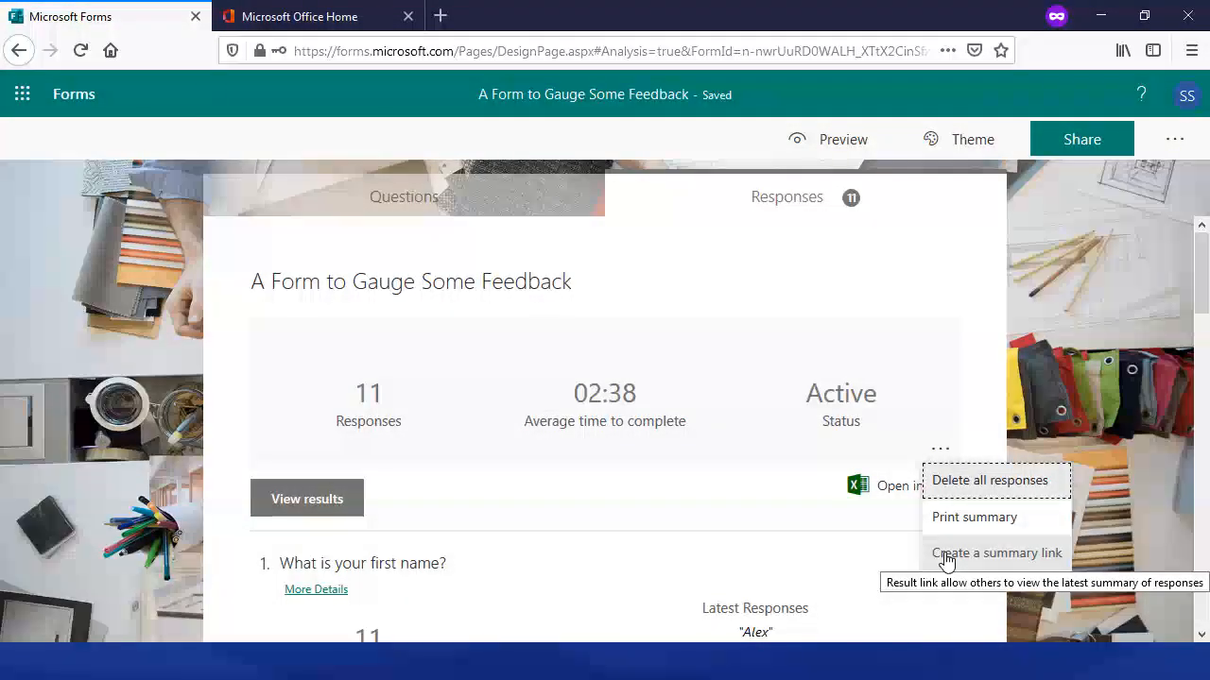
click(1033, 332)
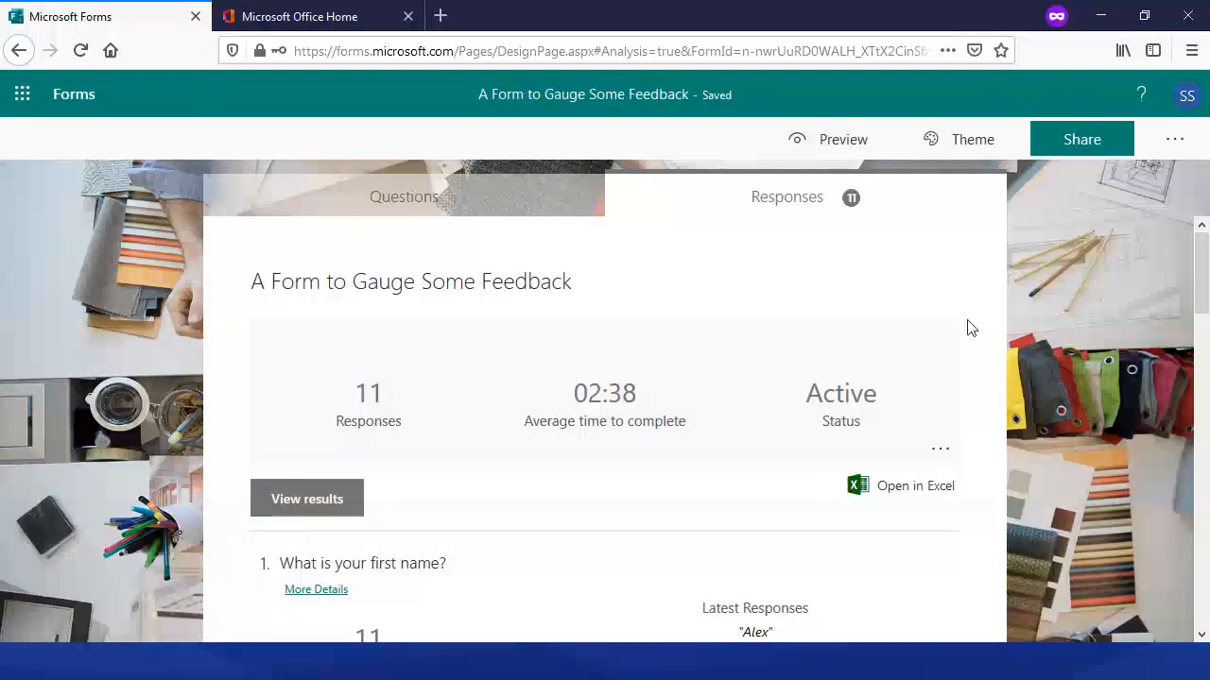
click(1170, 142)
click(900, 422)
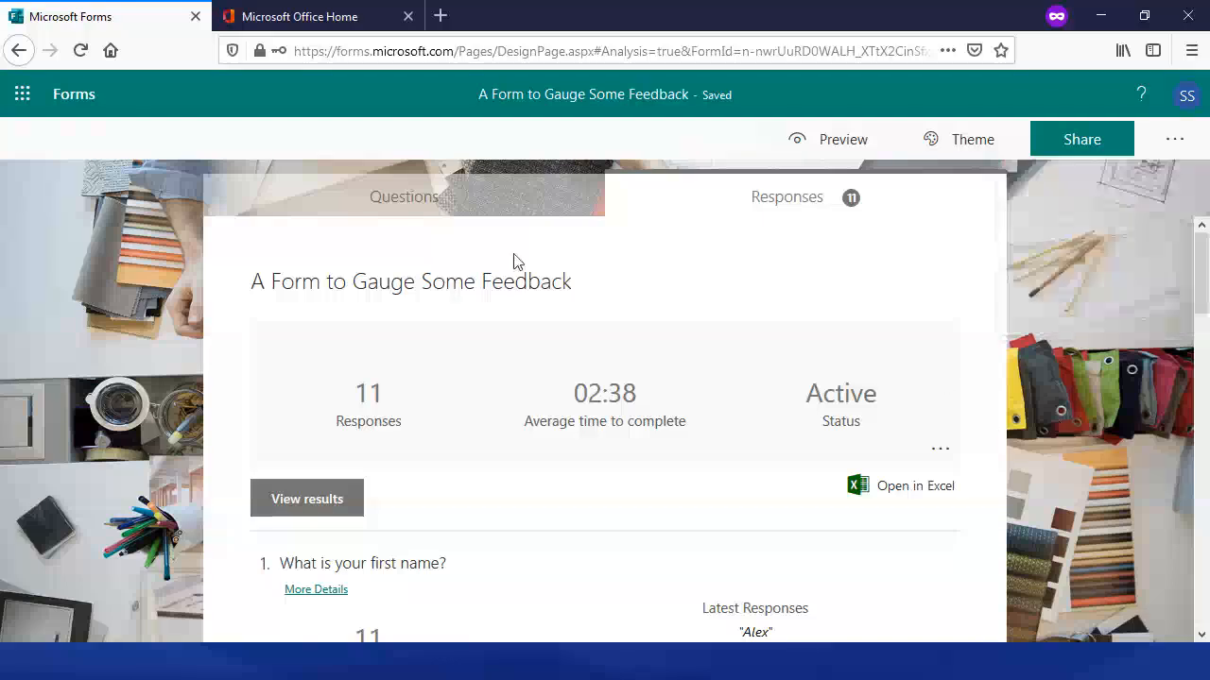
- Preview the questions of "A Form to Gauge Some Feedback" as a respondent sees them and return to editing
click(403, 206)
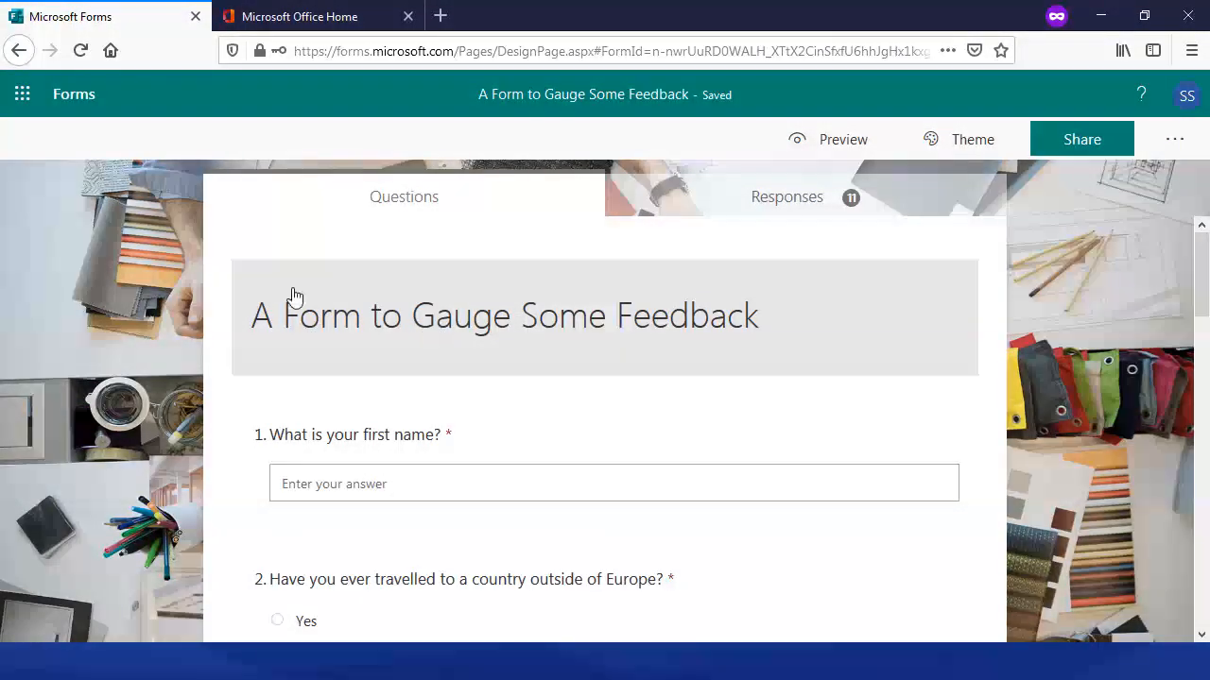
click(827, 146)
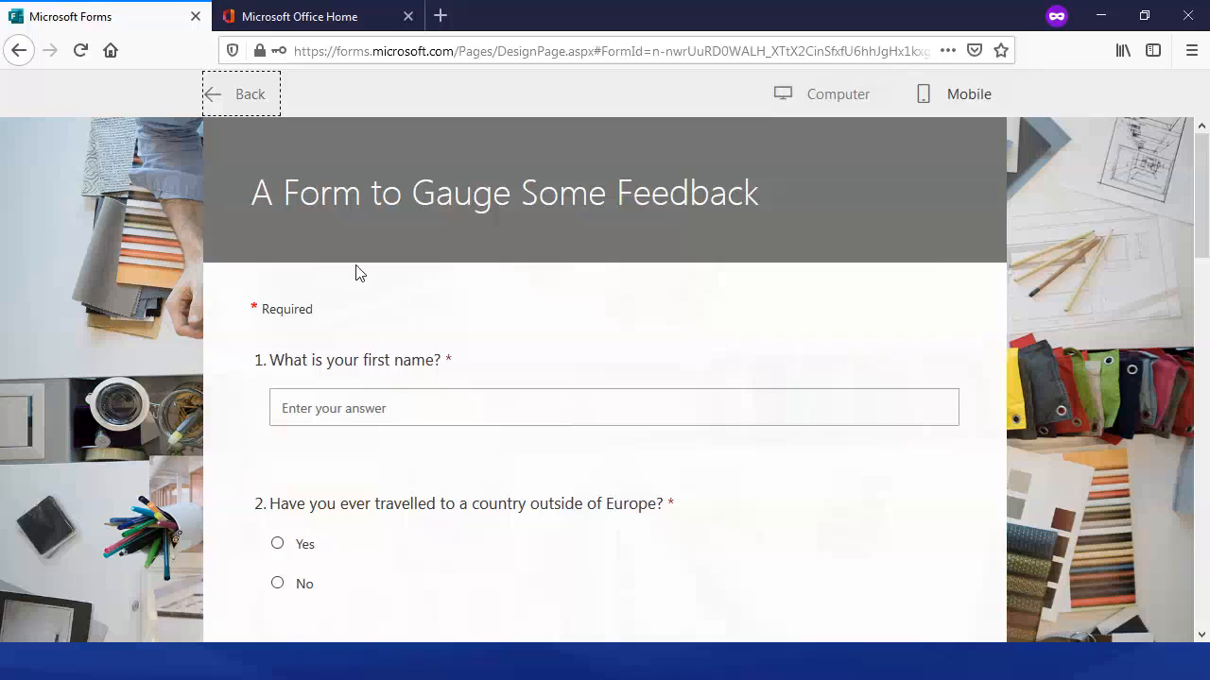
scroll(1002, 378, down, 3)
scroll(567, 382, up, 3)
scroll(479, 529, down, 2)
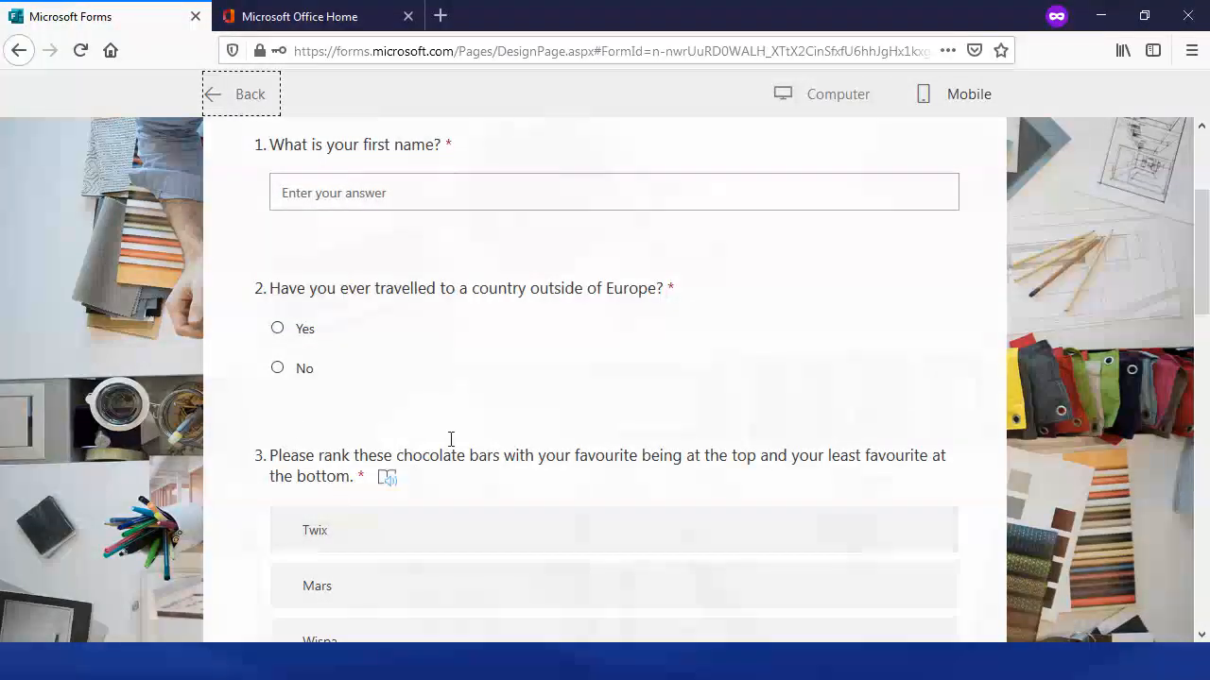
scroll(448, 440, up, 2)
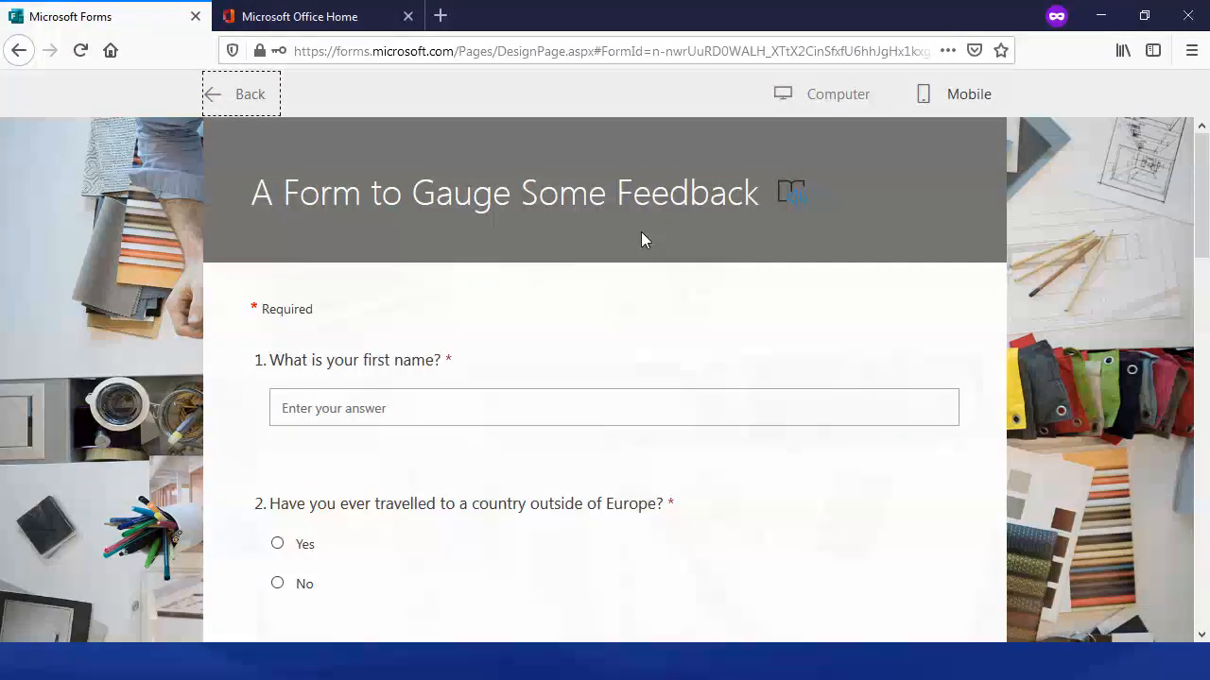
click(226, 99)
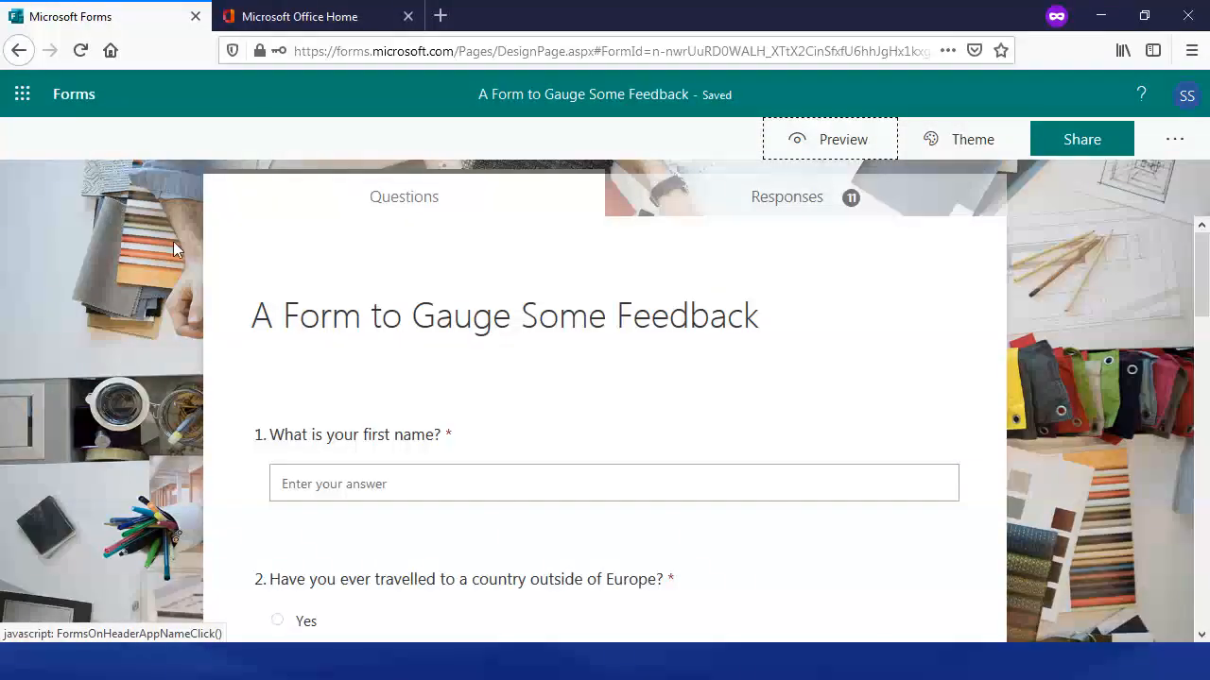
- Create a new quiz from the forms list and title it "A Friday Afternoon Test"
click(77, 102)
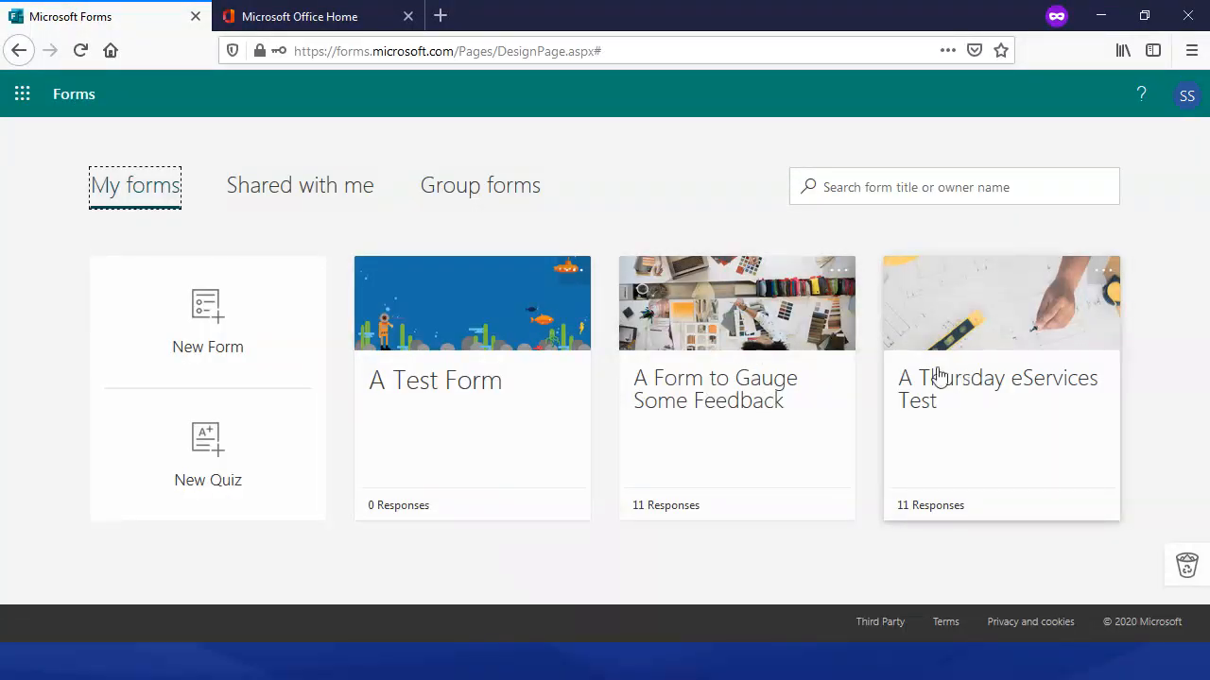
click(197, 463)
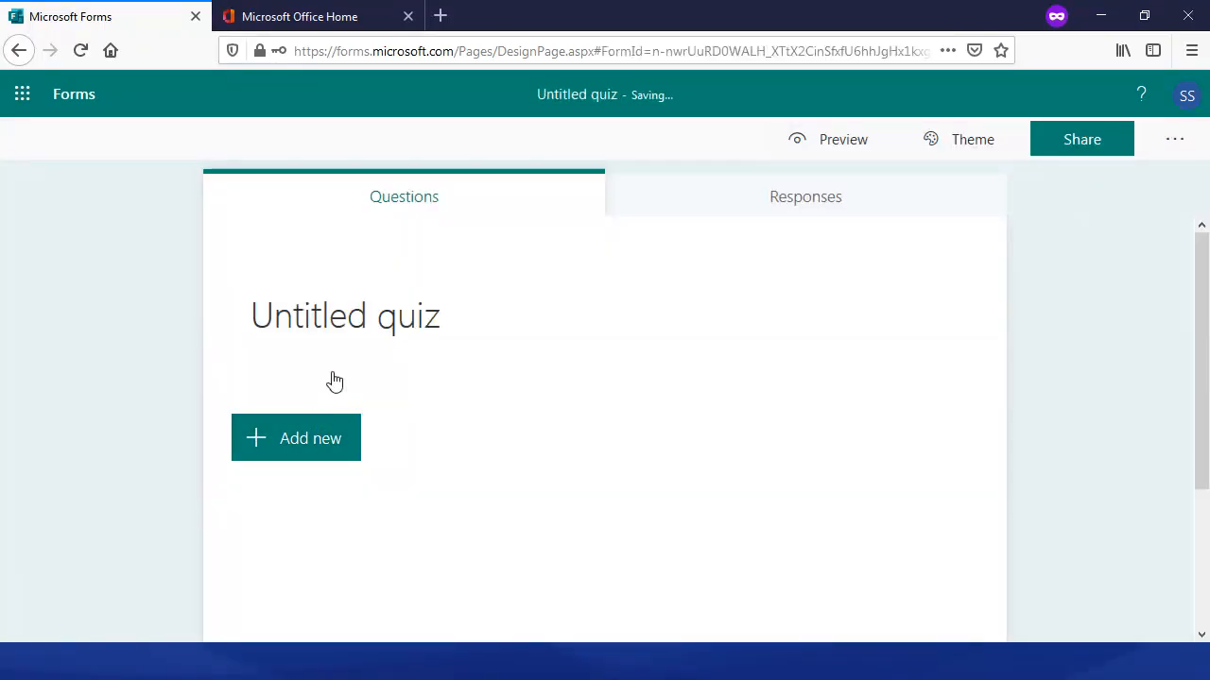
click(351, 322)
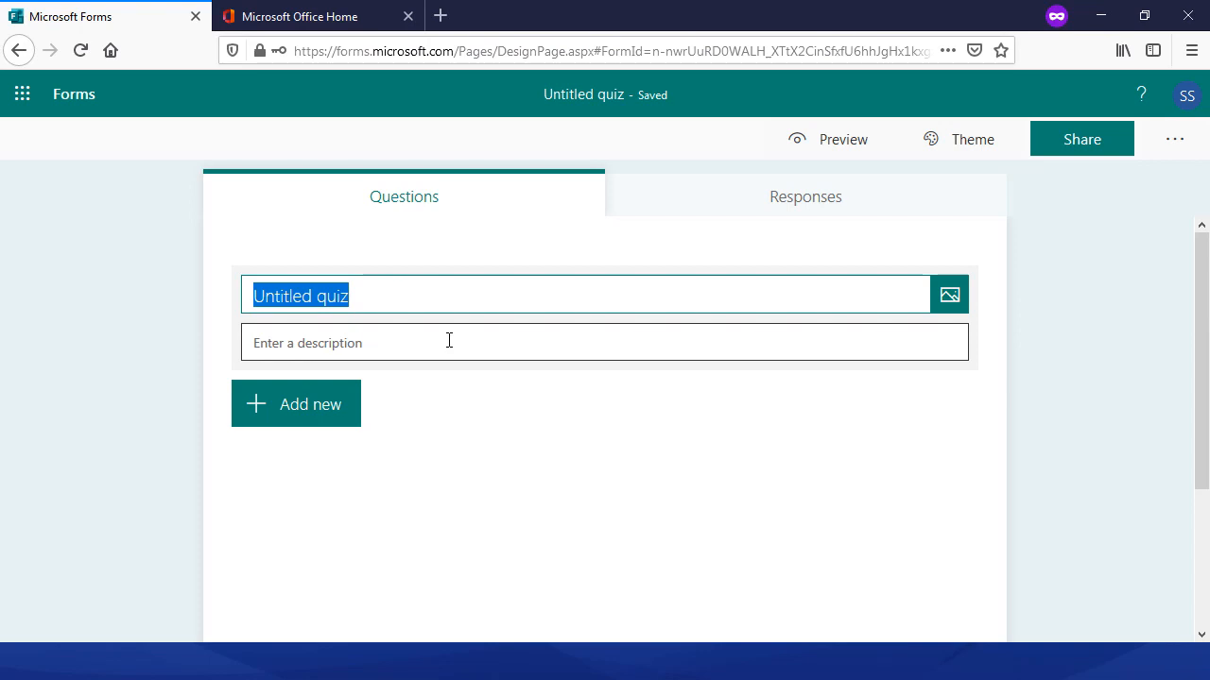
text(A Friday)
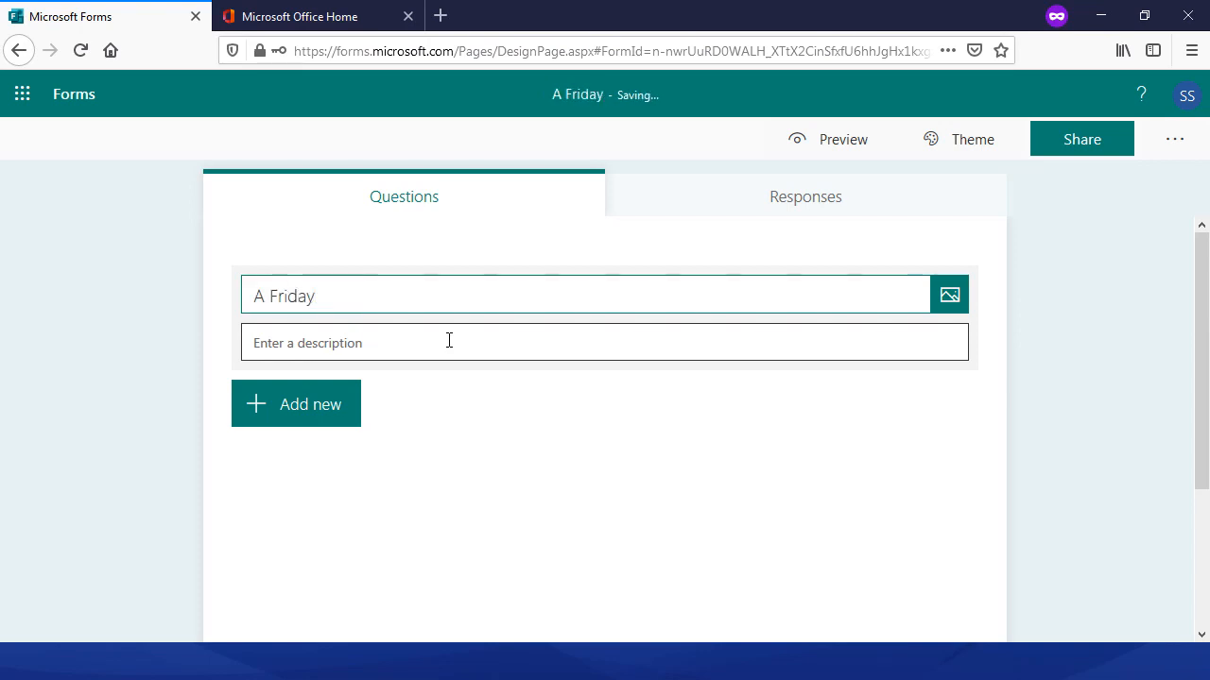
text( Afternoon T)
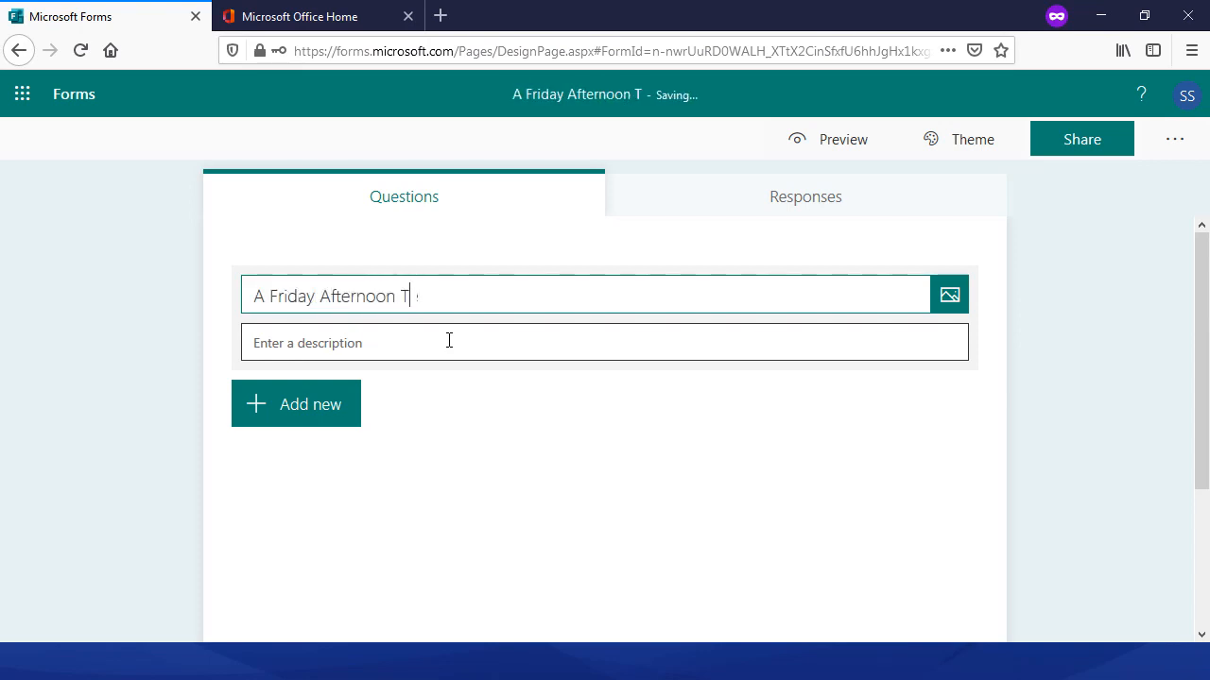
text(est)
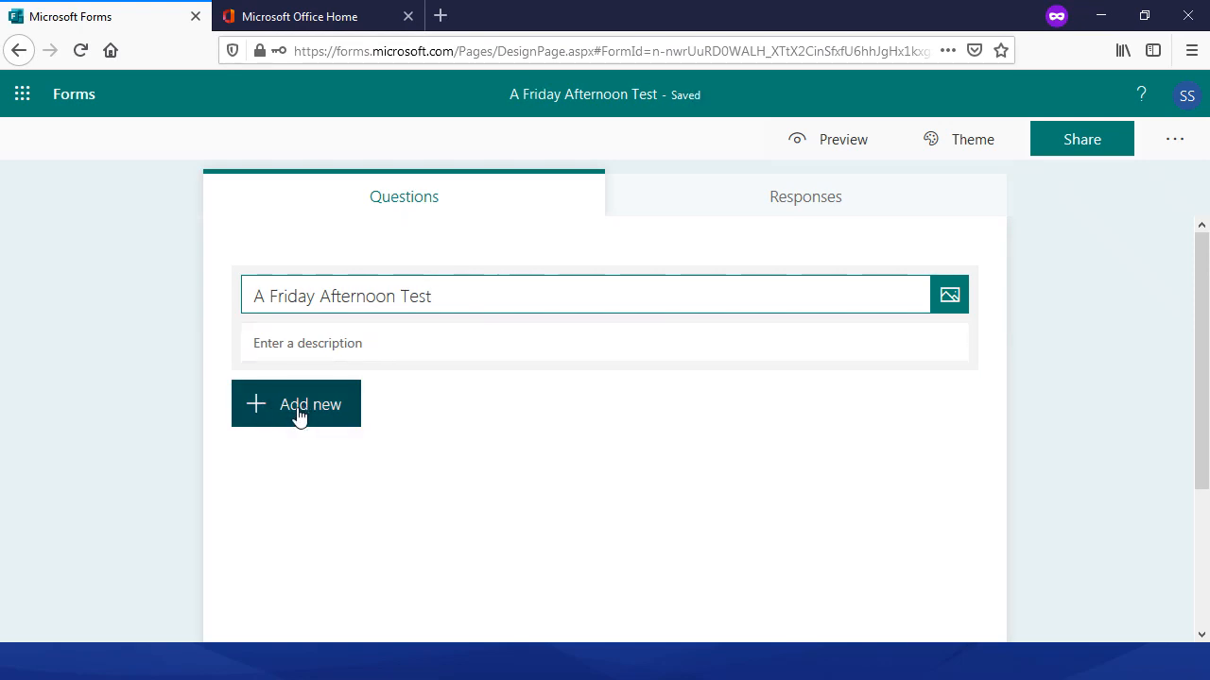
- Add a Choice question to the quiz with the text "Is a Jaffa Cake a cake or a biscuit"
click(297, 415)
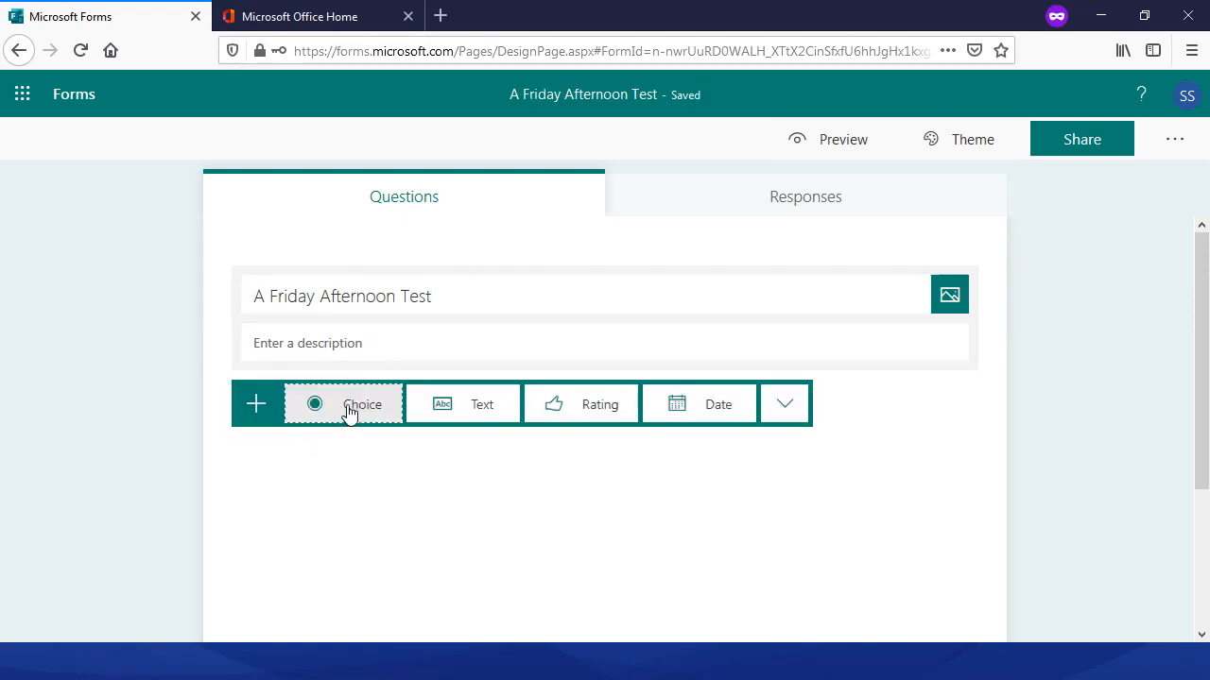
click(331, 413)
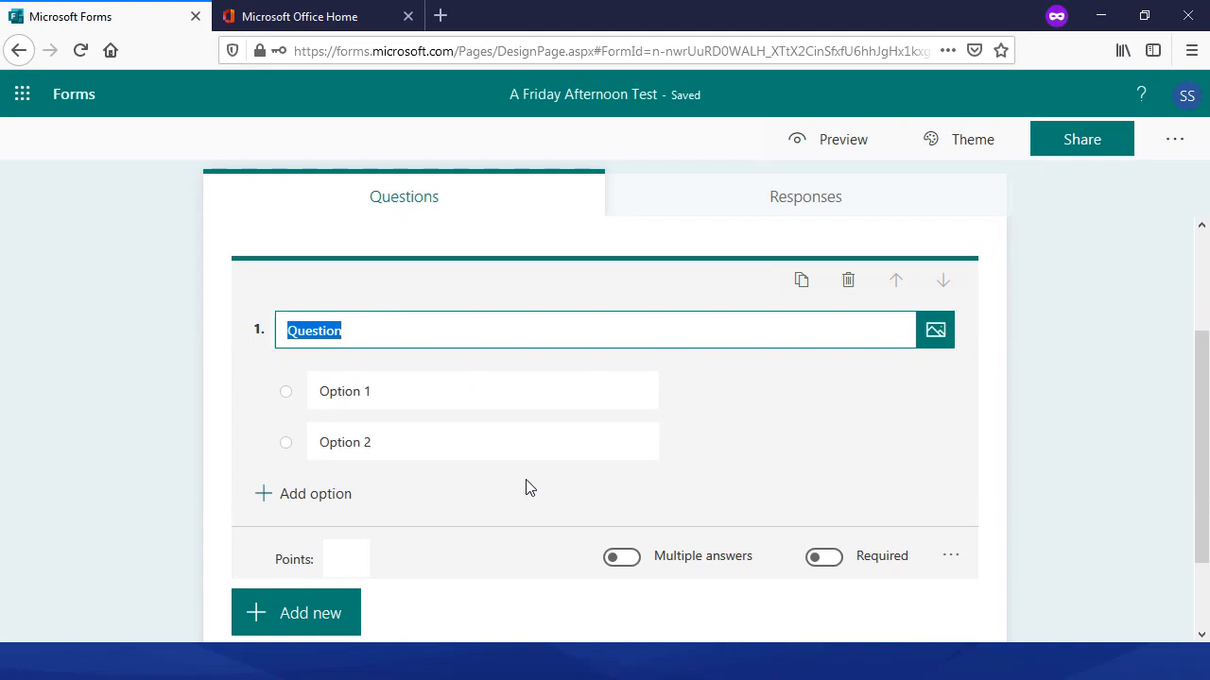
text(I)
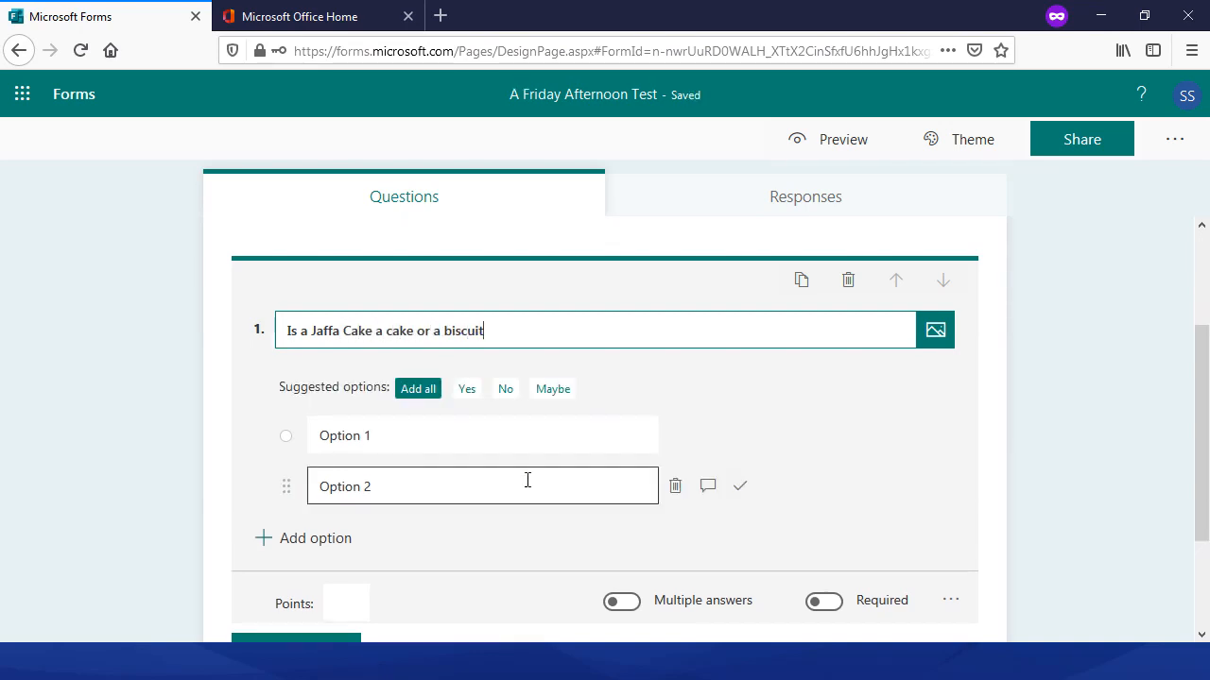
- Finish the Jaffa Cake question's text with a question mark and enter "Cake" and "Biscuit" as its two answer options
text(?)
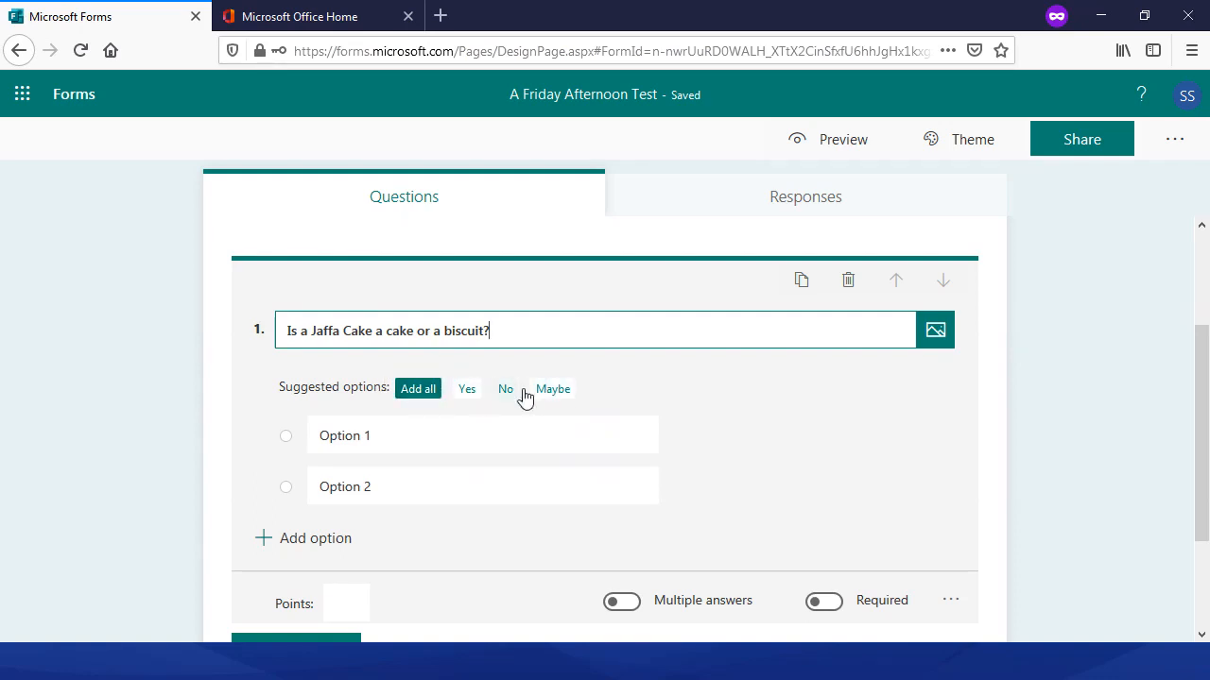
click(391, 440)
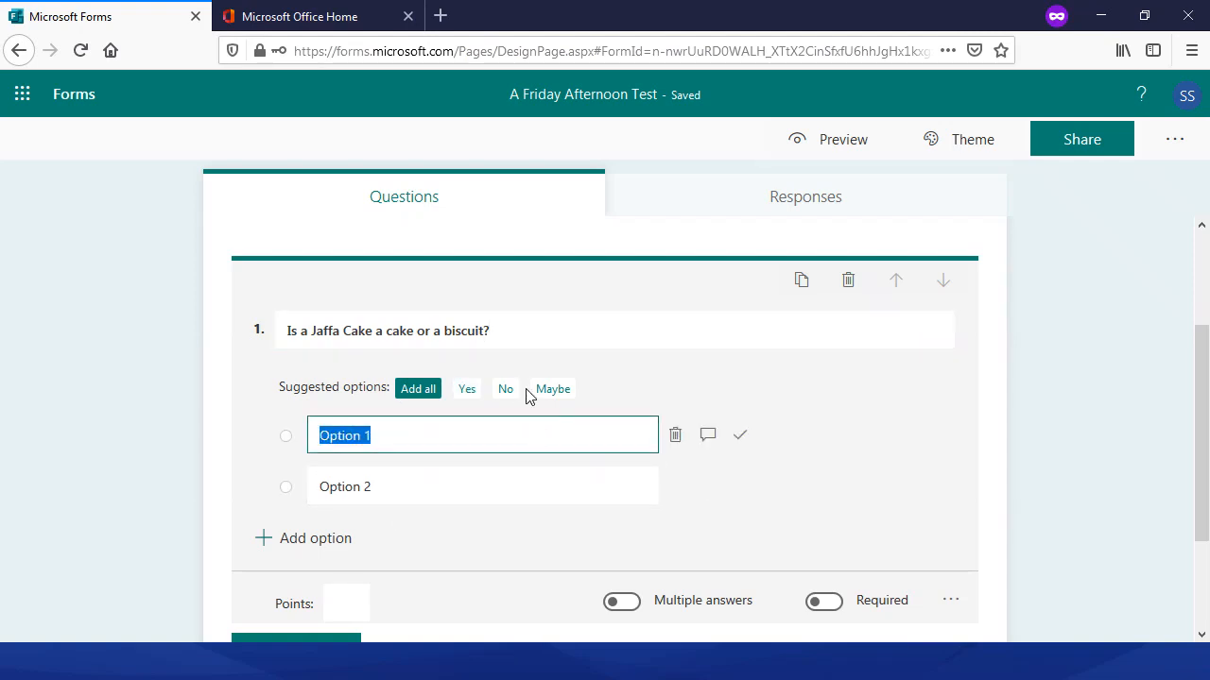
text(Ca)
key(Tab)
key(Tab)
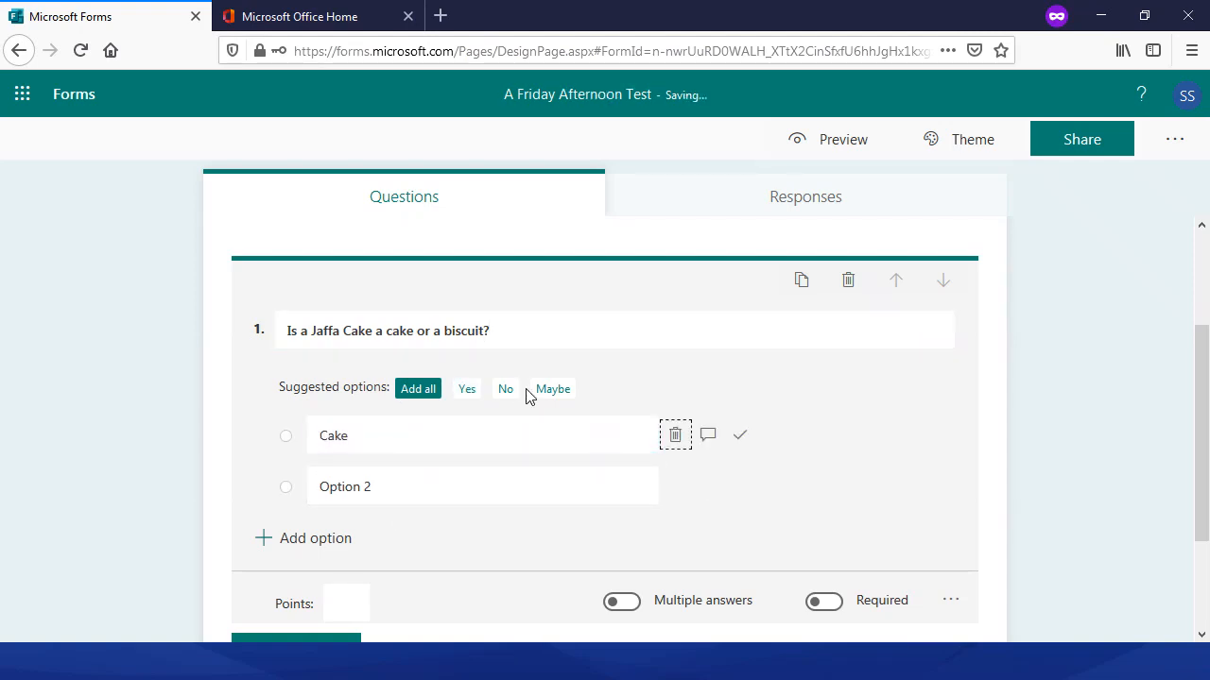
key(Tab)
text(B)
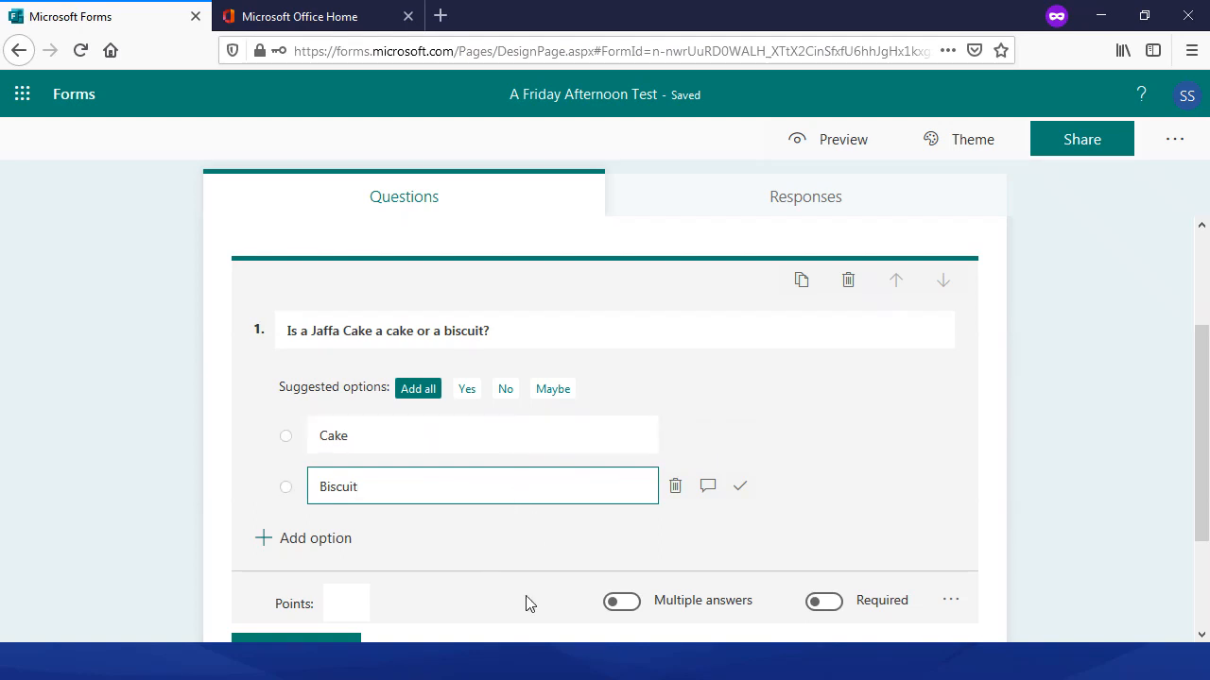
- Make the Jaffa Cake question required and look through its additional settings
click(830, 612)
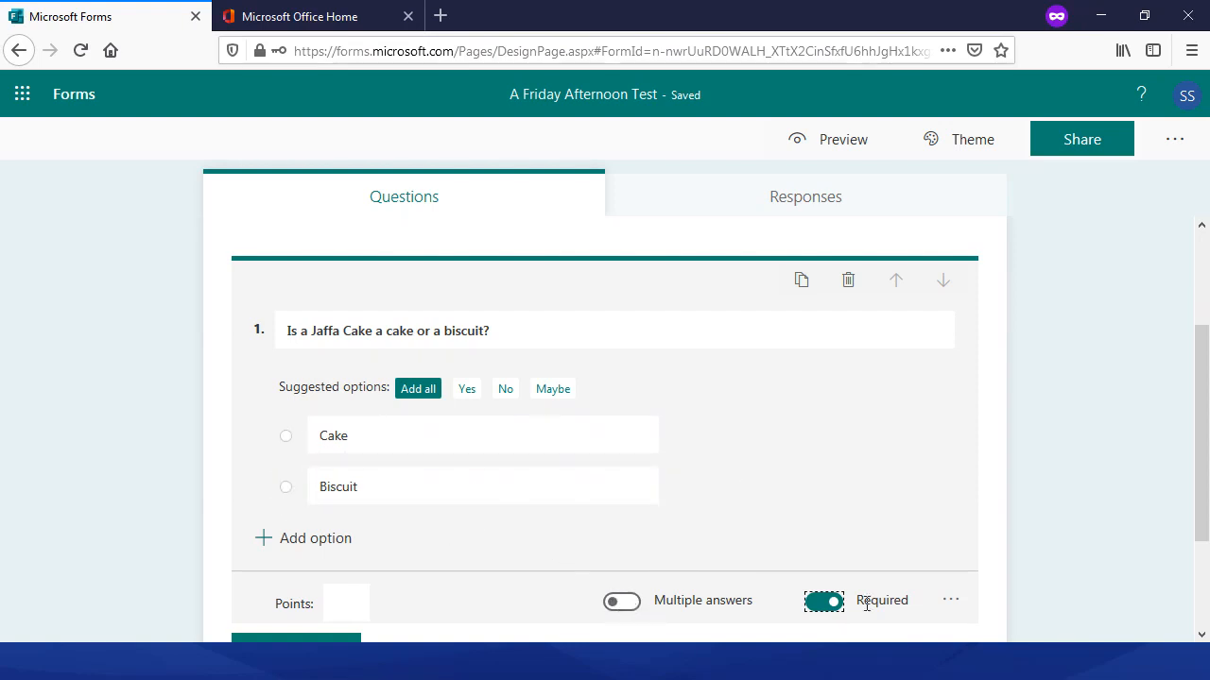
click(950, 601)
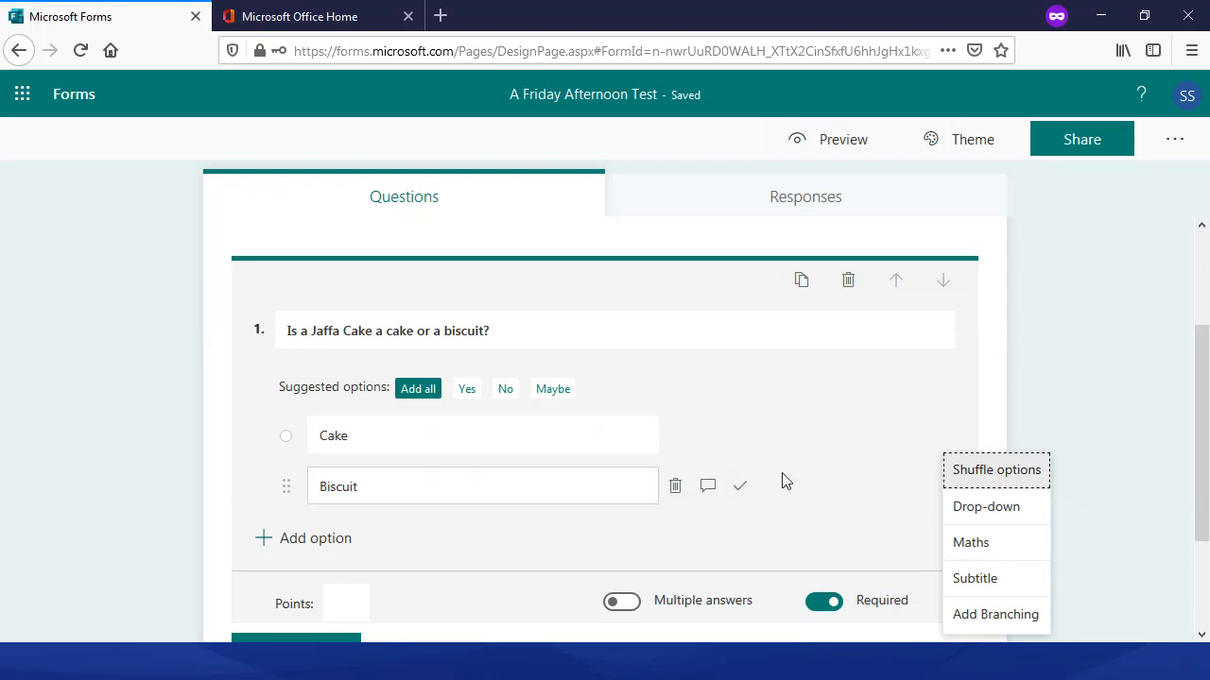
click(806, 485)
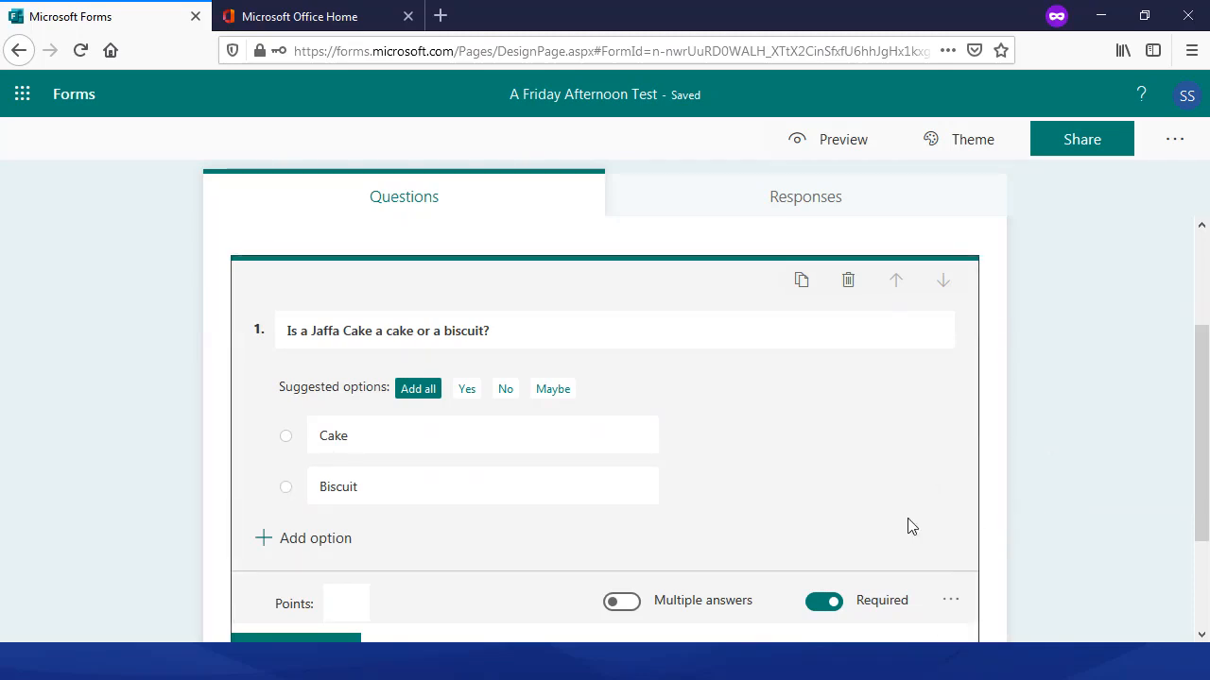
click(950, 600)
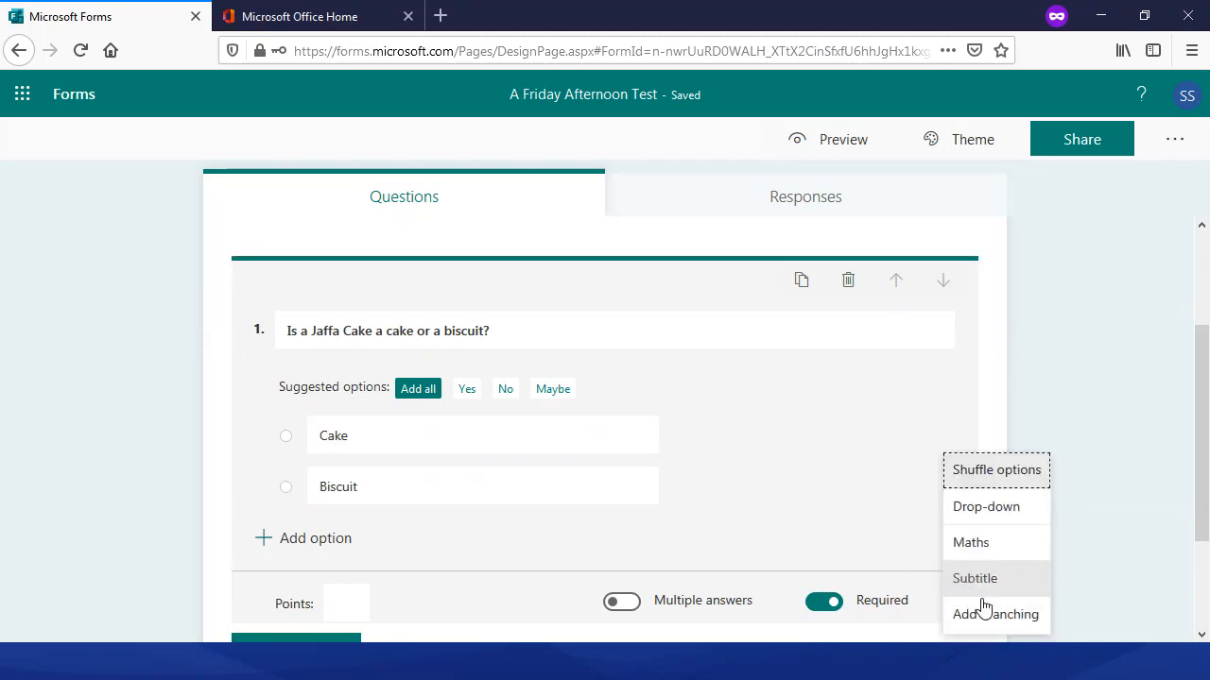
click(802, 556)
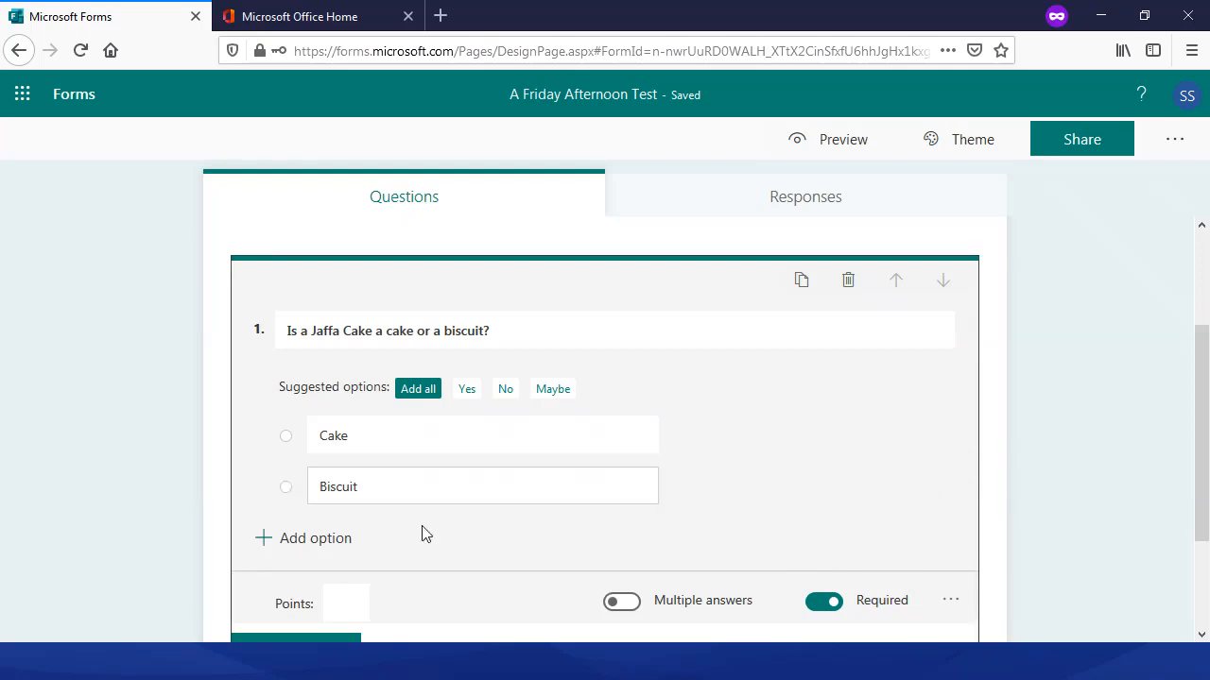
- Mark "Cake" as the correct answer and view the message field for respondents who select it, leaving the message empty
mouse_move(652, 438)
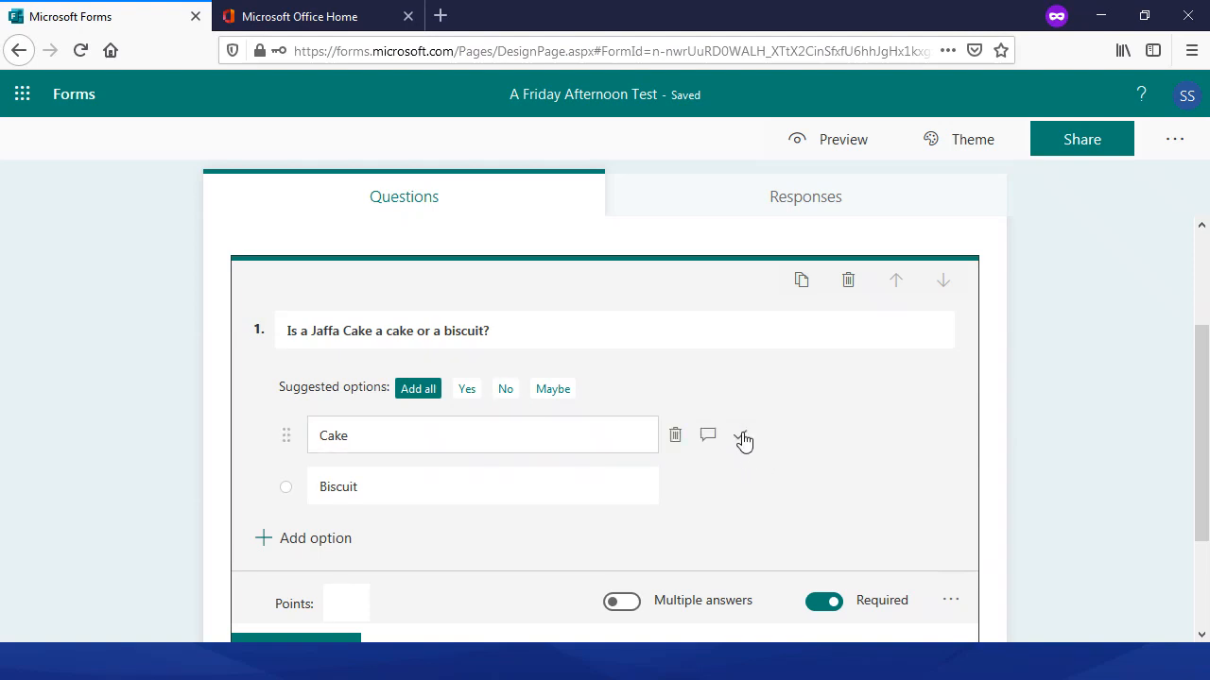
click(740, 436)
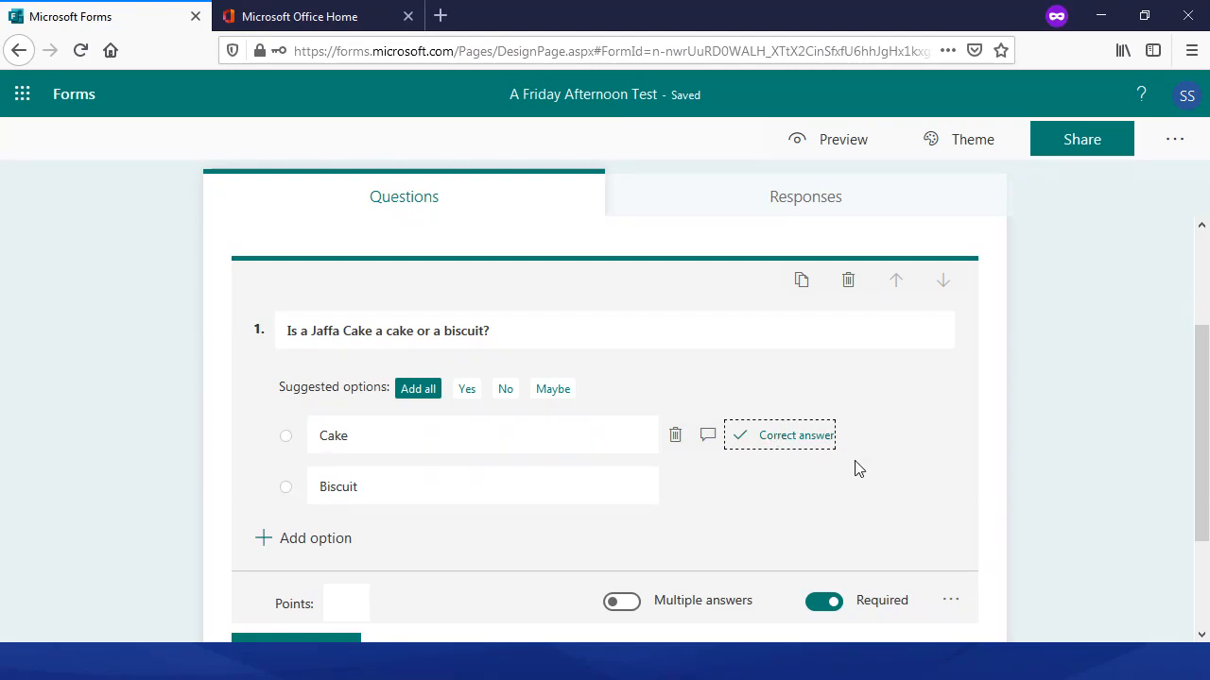
click(709, 440)
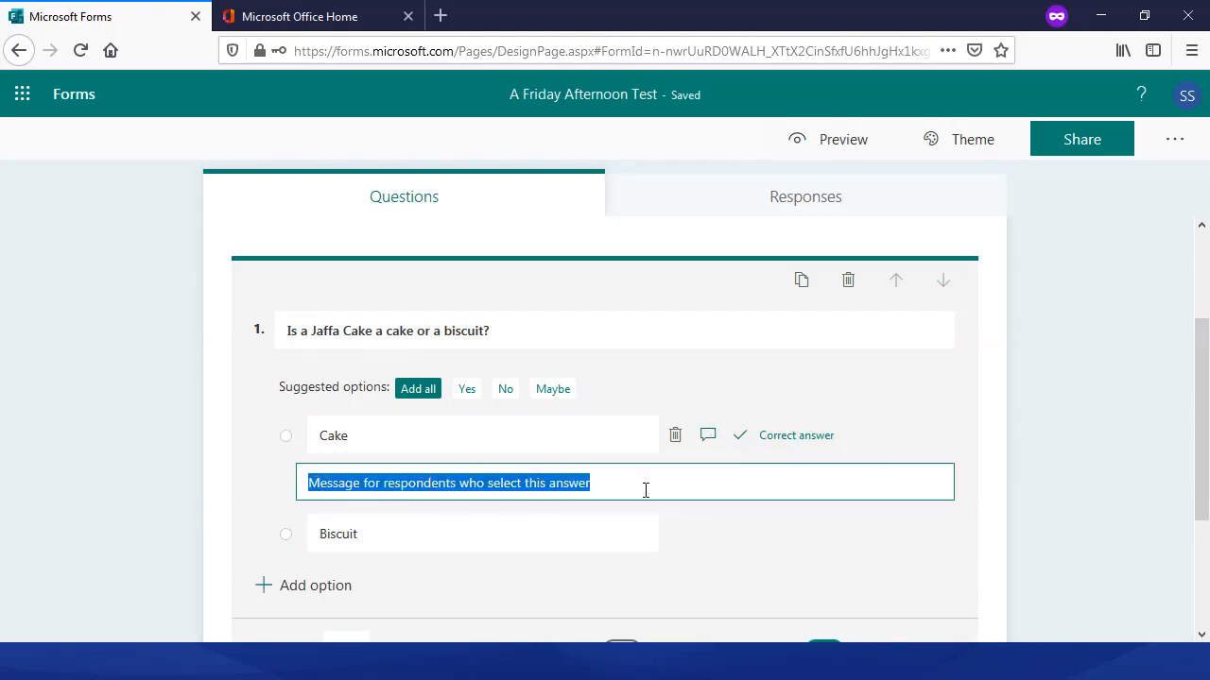
click(1069, 416)
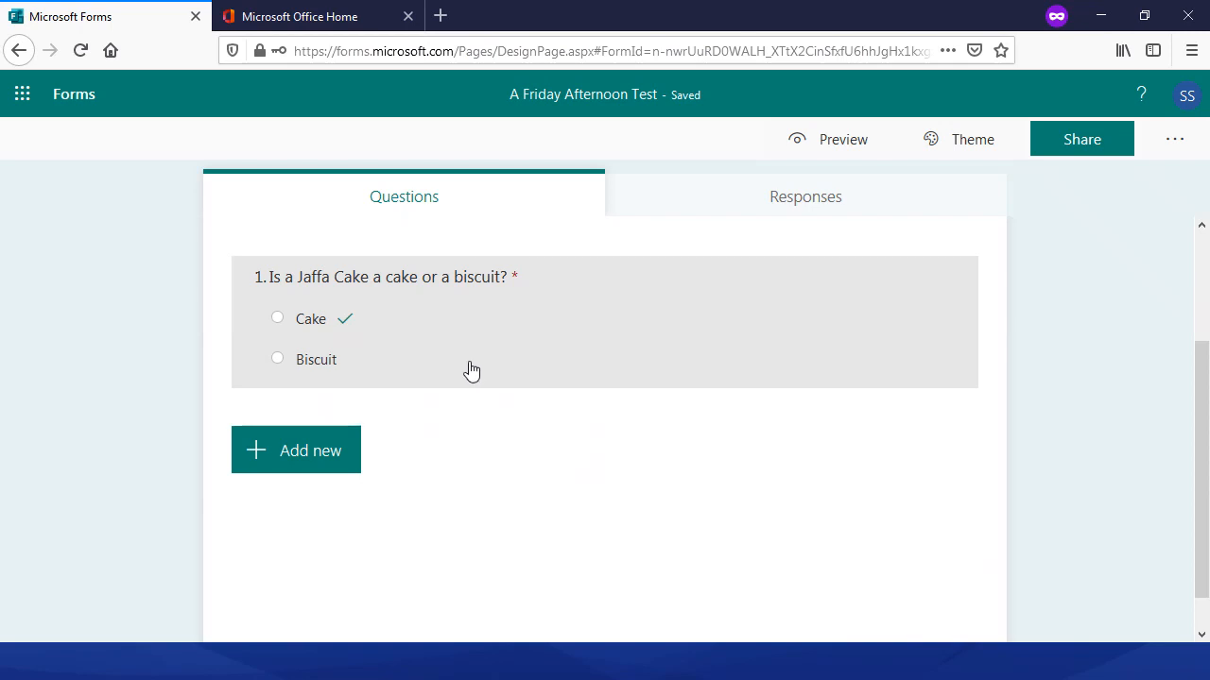
- Add a Text question to the quiz with the text "What year did NASA land on the moon?"
click(293, 451)
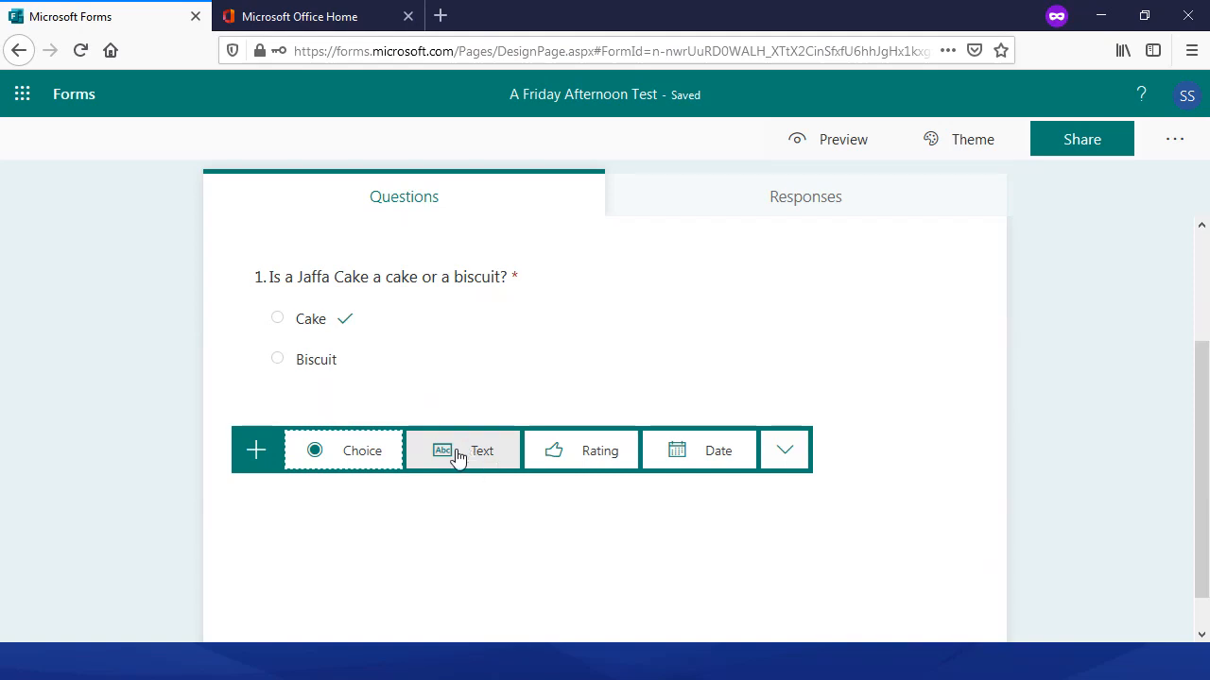
click(458, 456)
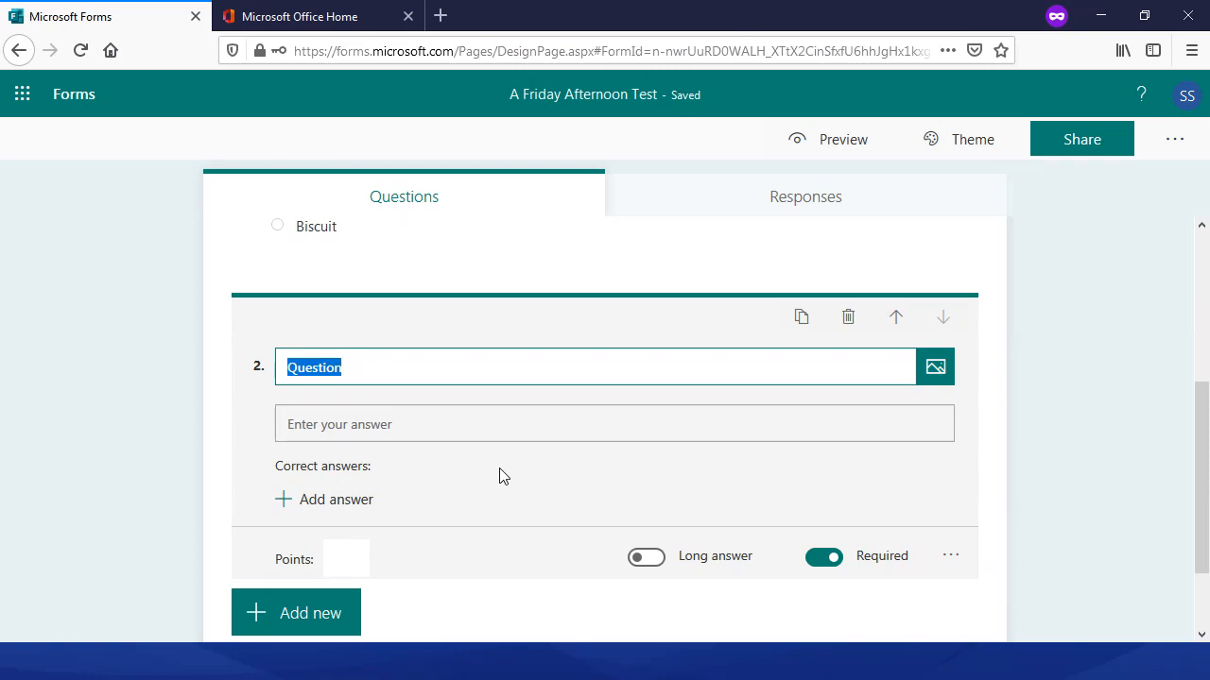
text(What)
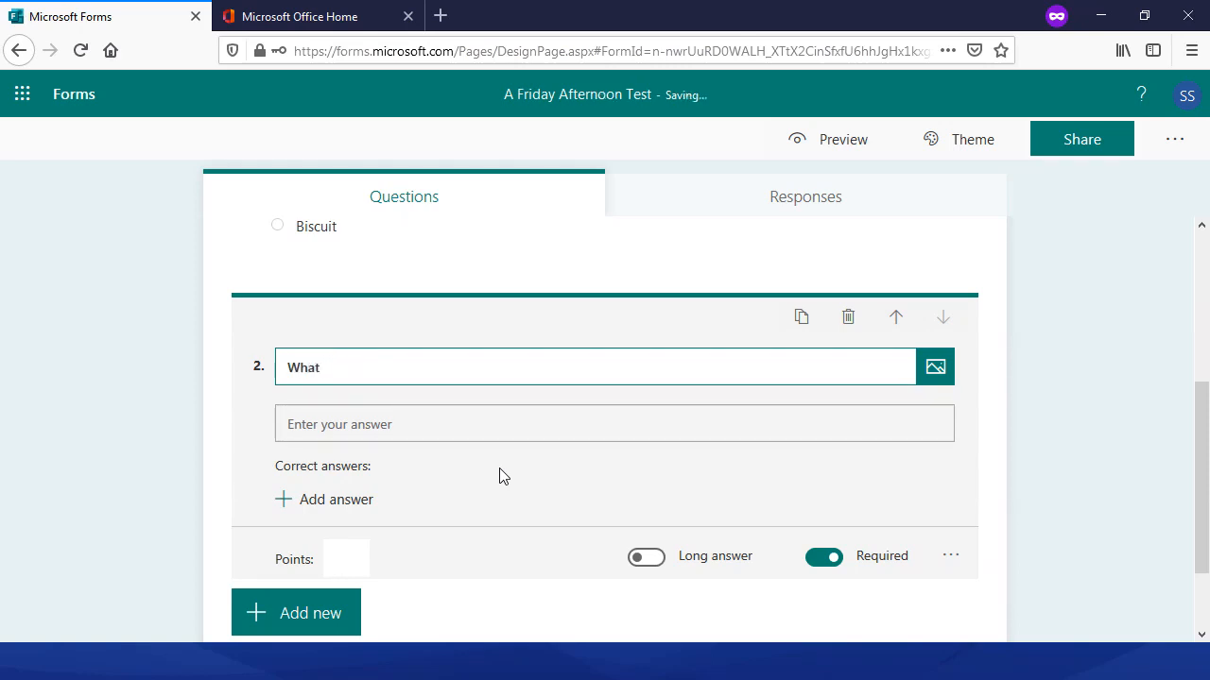
text( year did NASA land on th)
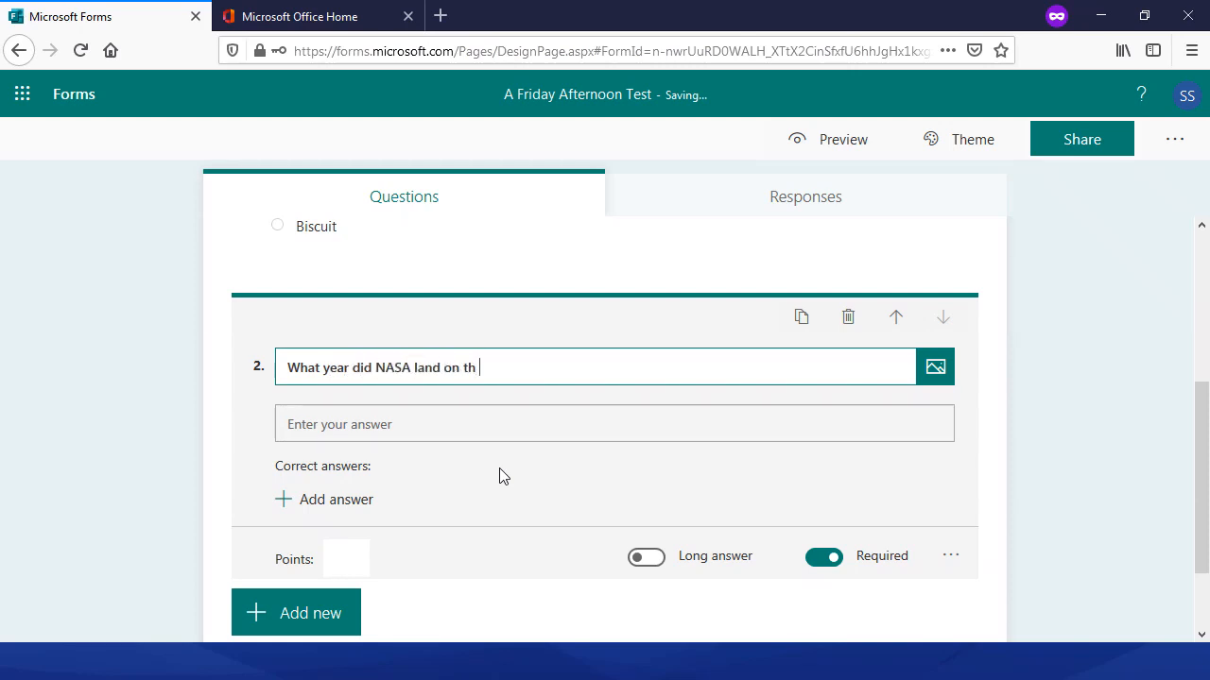
text(e moon)
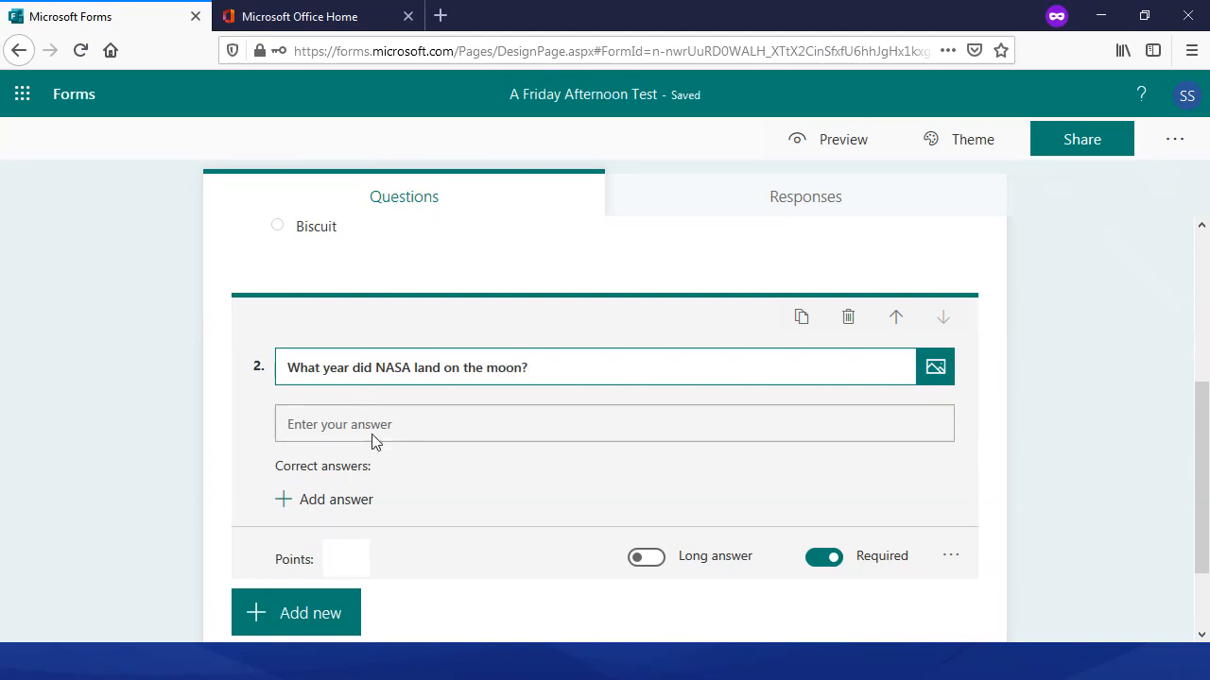
- Add "1969" as a correct answer to the moon landing question
click(344, 502)
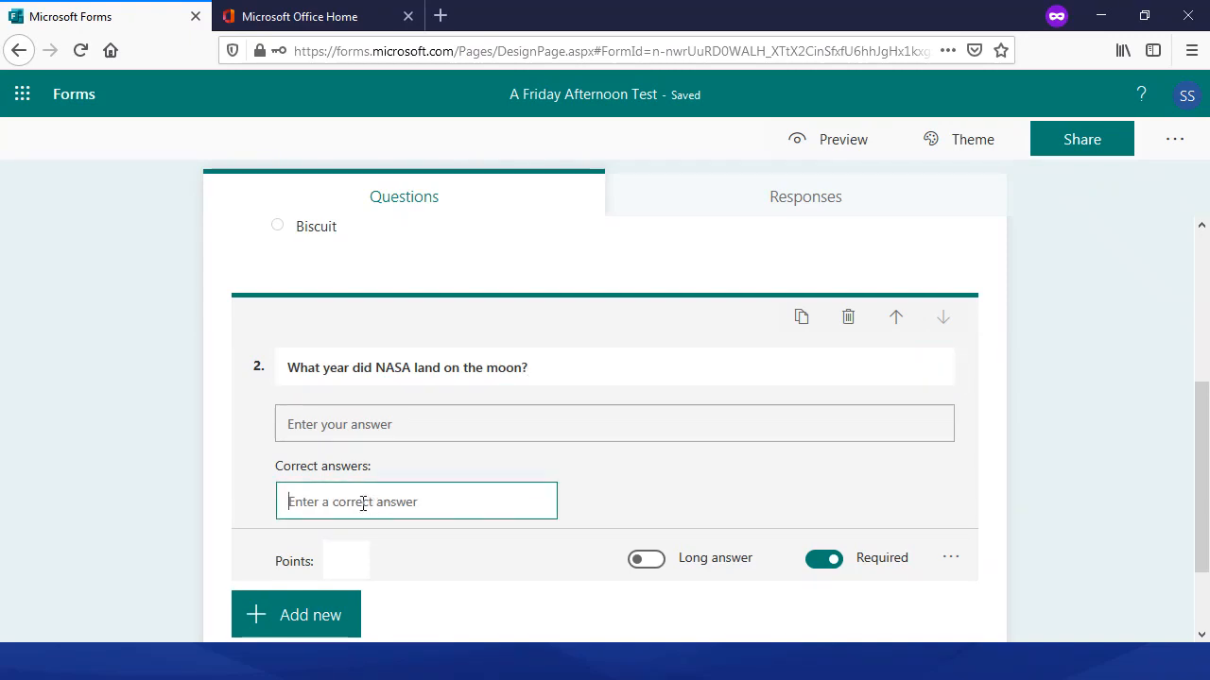
text(1969)
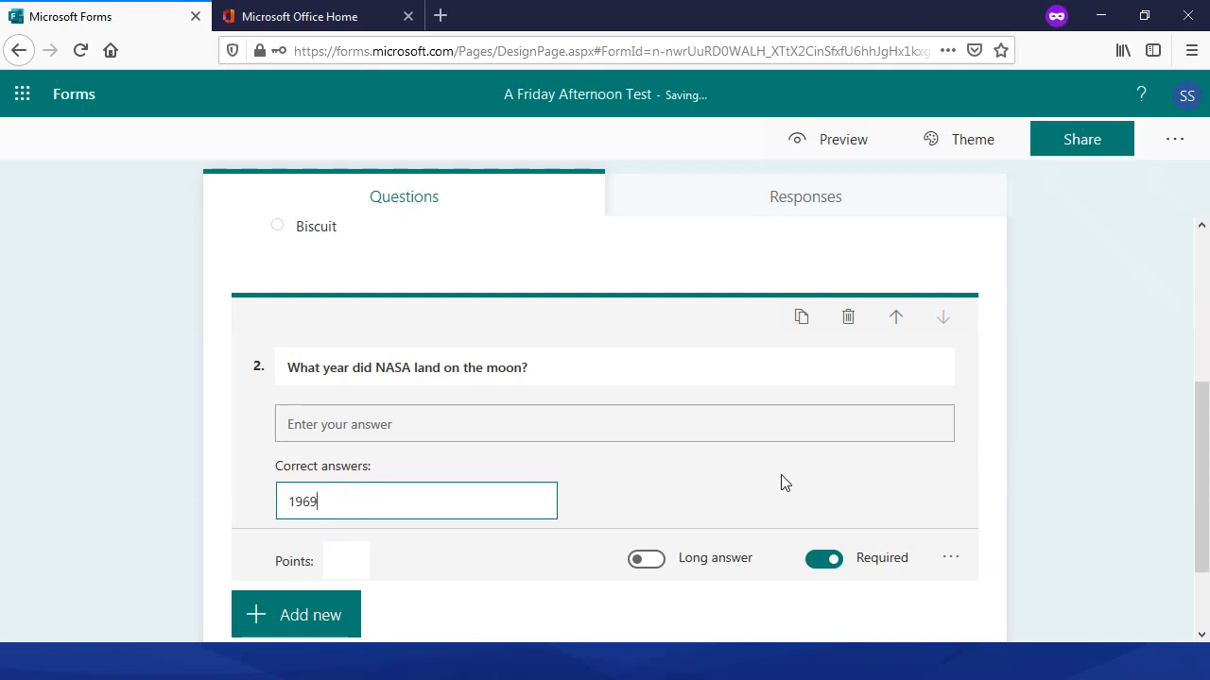
click(711, 497)
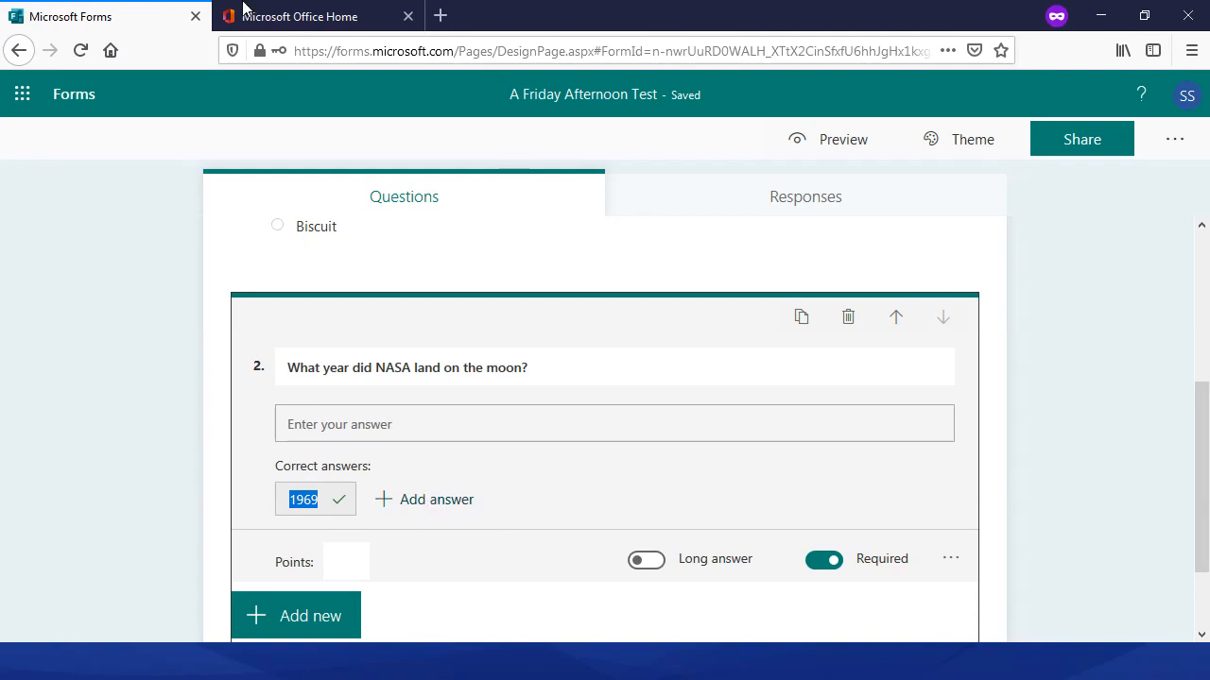
- Open the existing quiz "A Thursday eServices Test" from the forms list and look through its questions
click(76, 96)
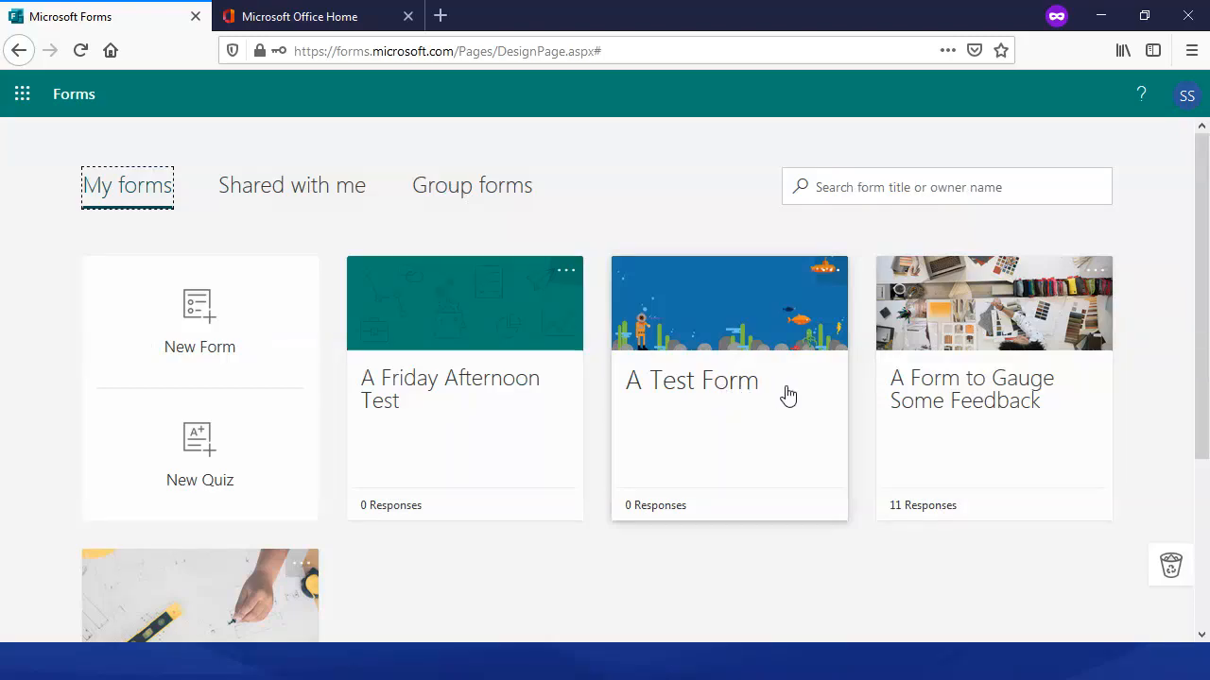
scroll(784, 396, down, 5)
click(154, 436)
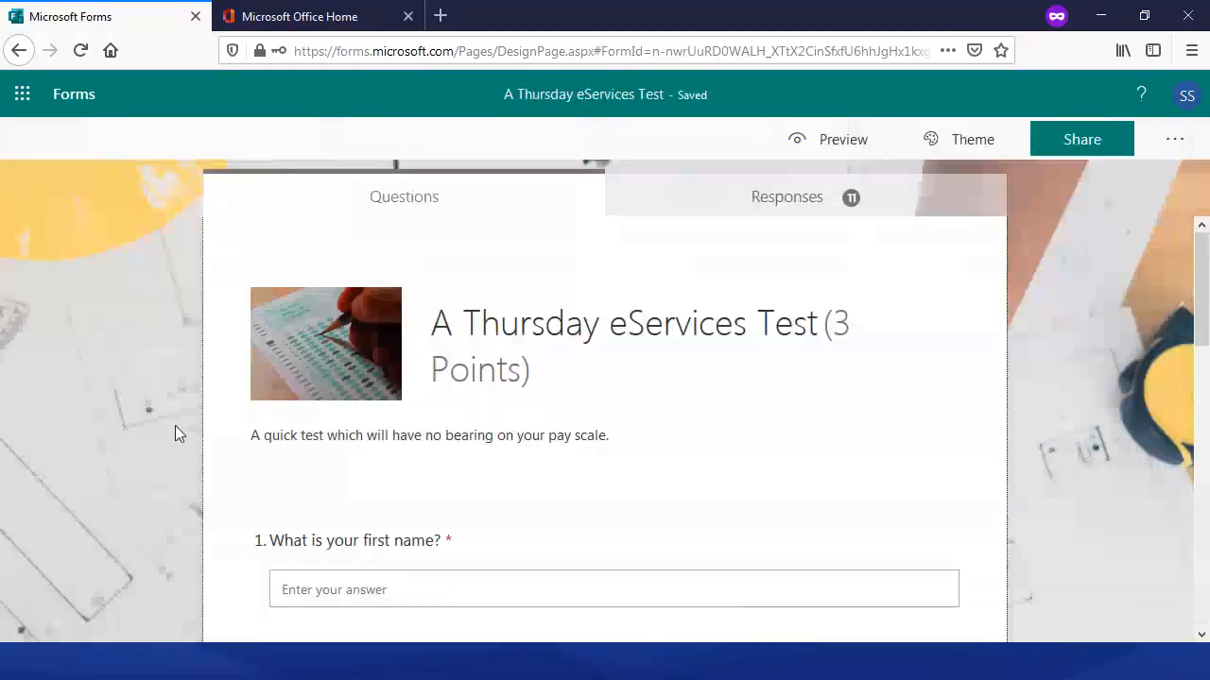
scroll(397, 387, down, 3)
scroll(398, 390, down, 1)
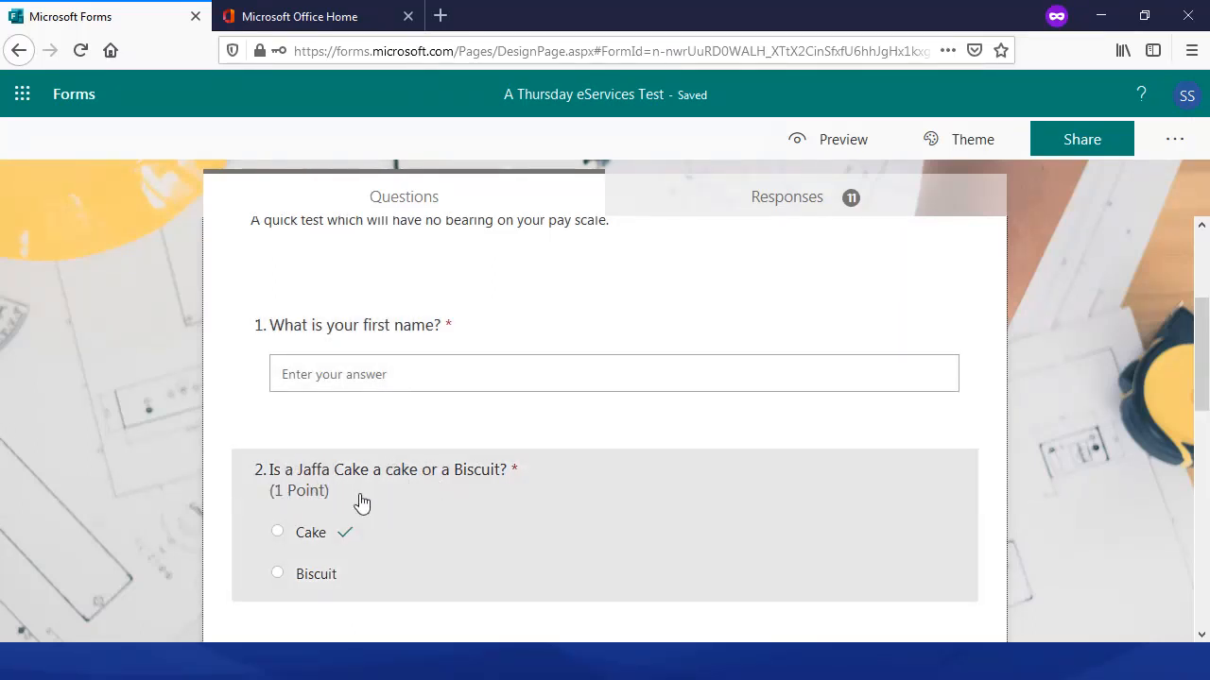
scroll(312, 543, down, 5)
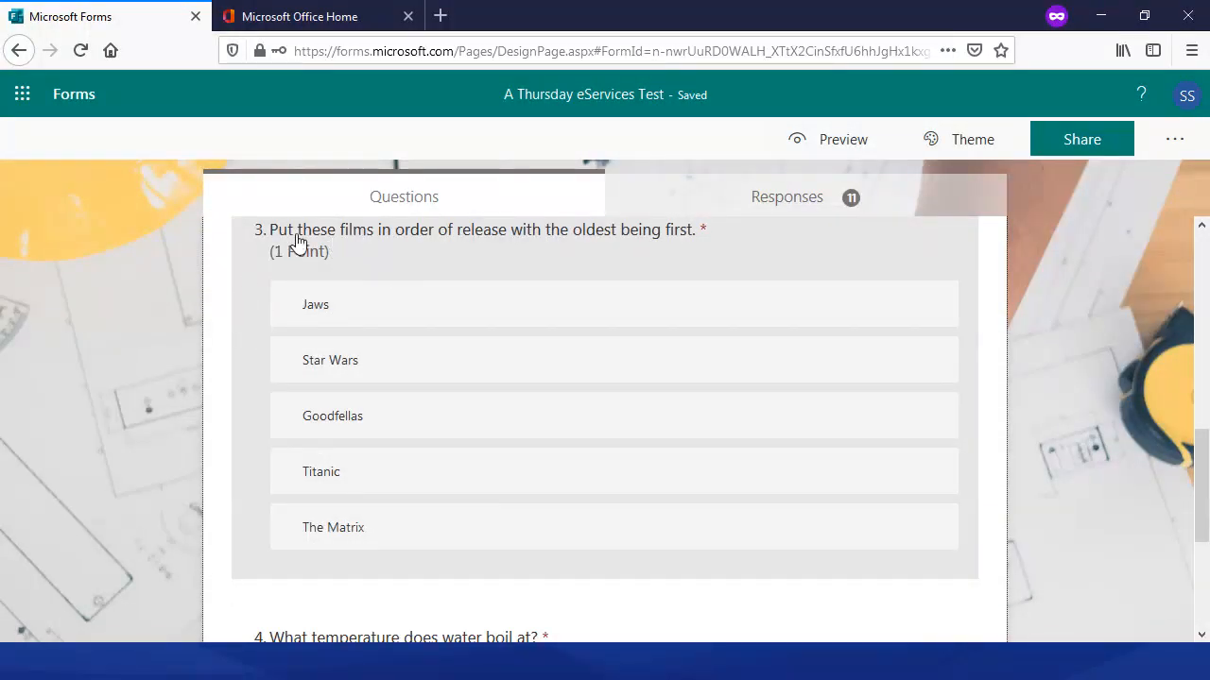
scroll(297, 241, down, 3)
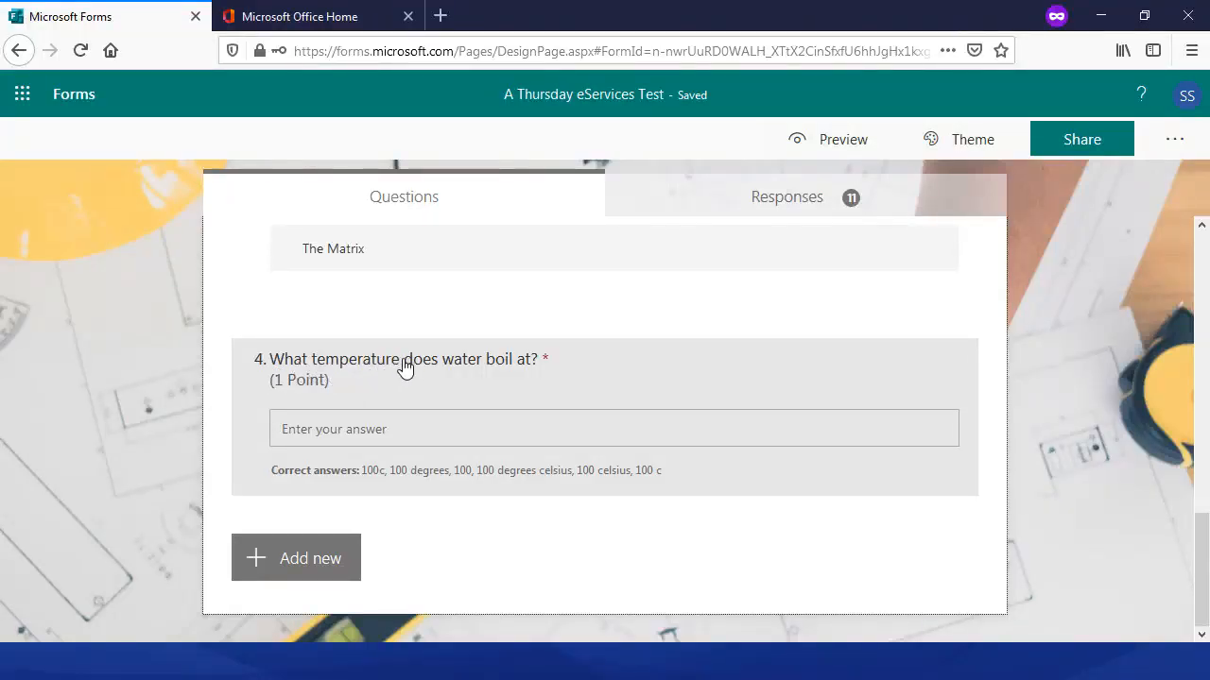
- Open the question about water's boiling temperature and examine the answer variants accepted as correct
click(430, 437)
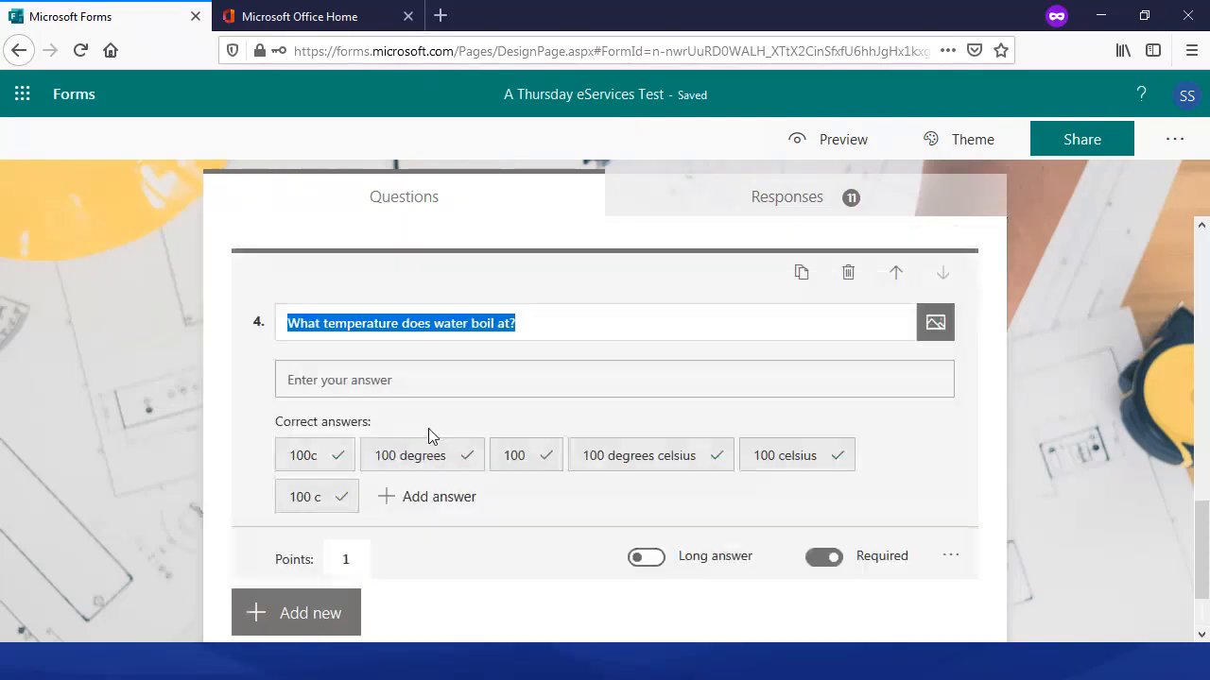
mouse_move(296, 459)
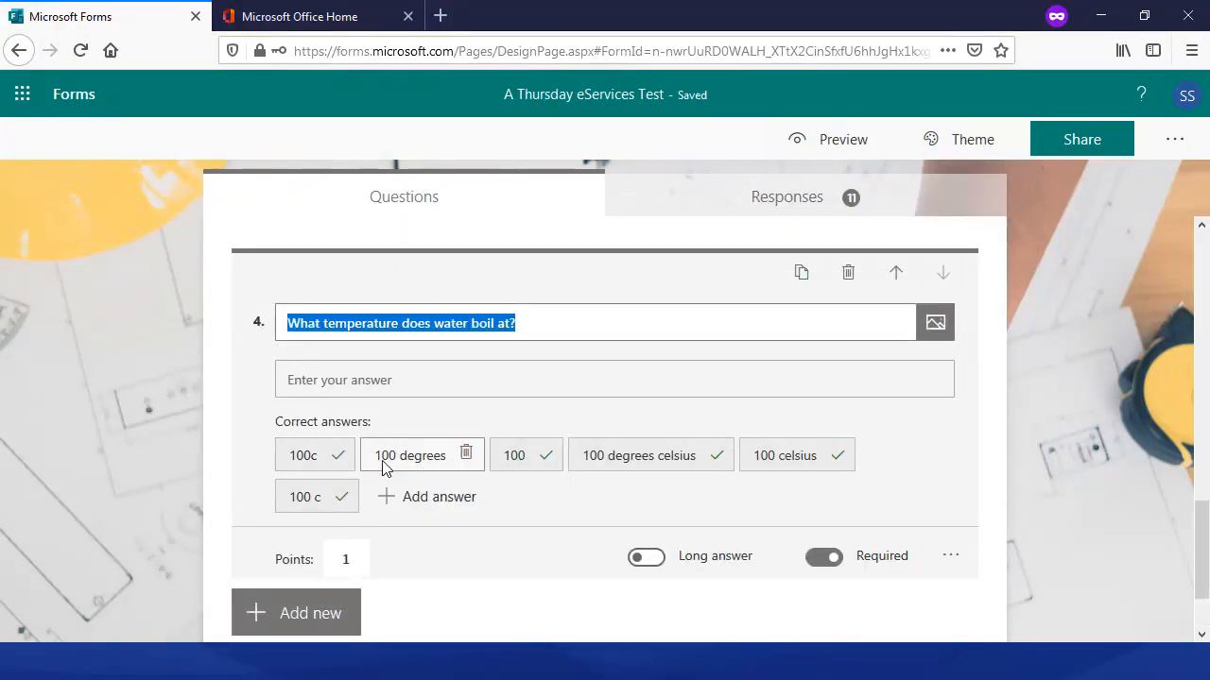
mouse_move(522, 467)
mouse_move(604, 469)
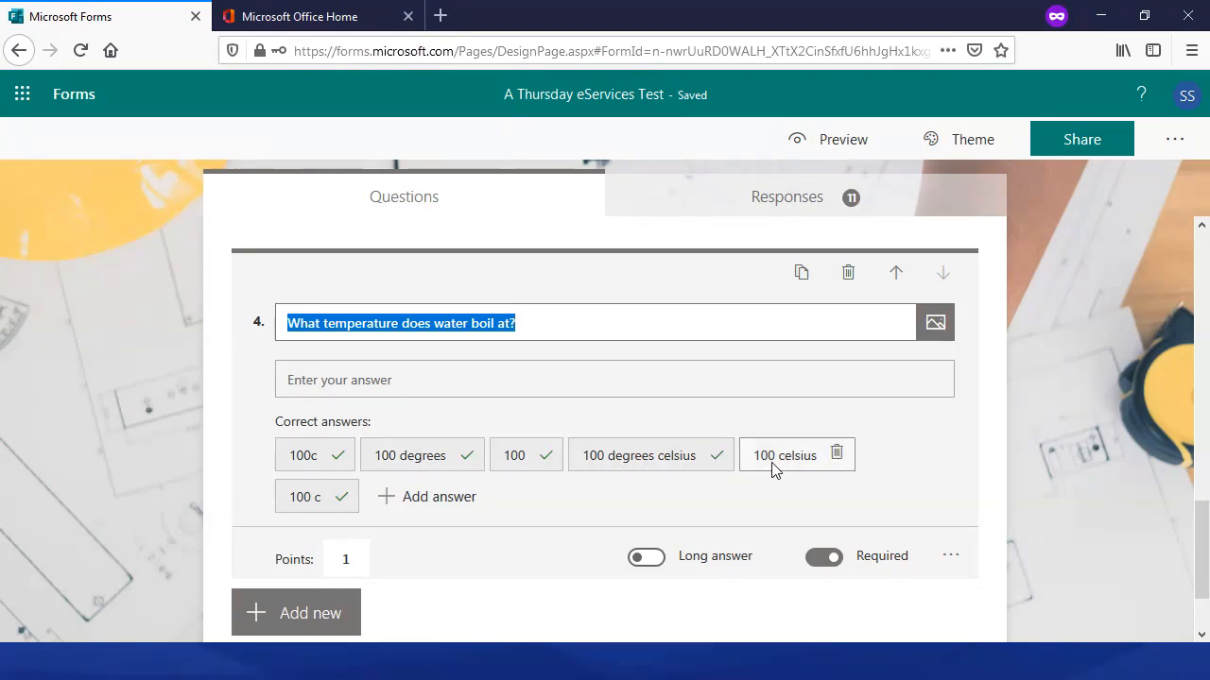
mouse_move(315, 515)
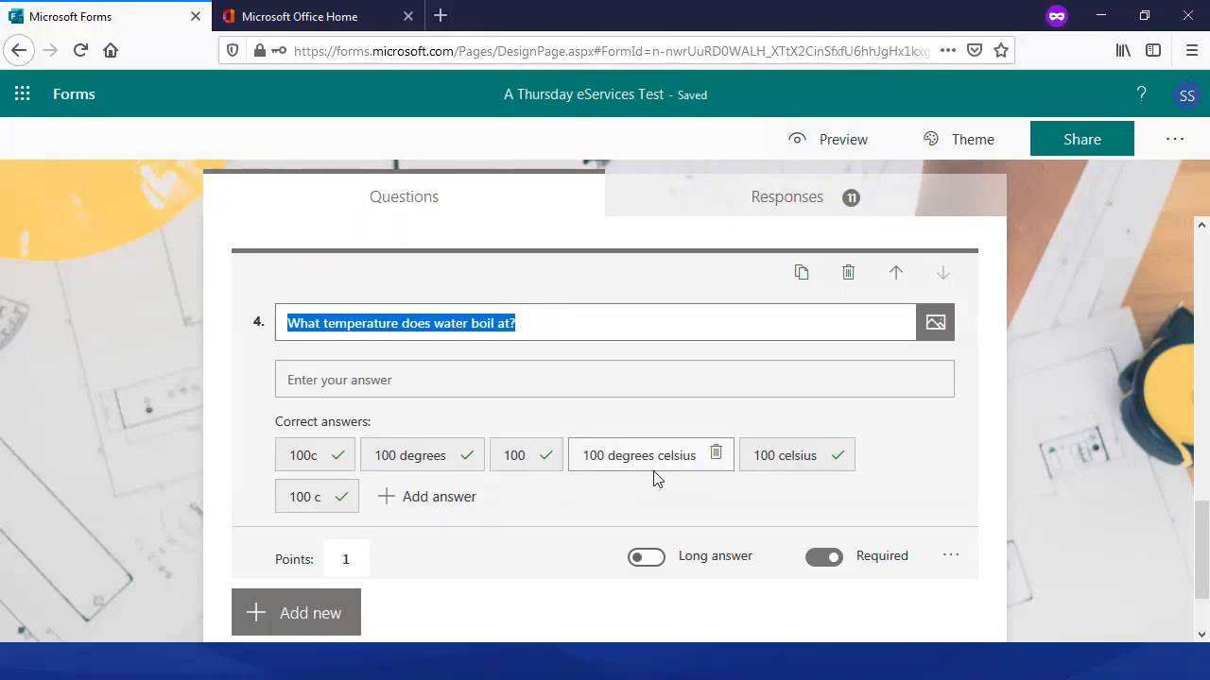
mouse_move(660, 468)
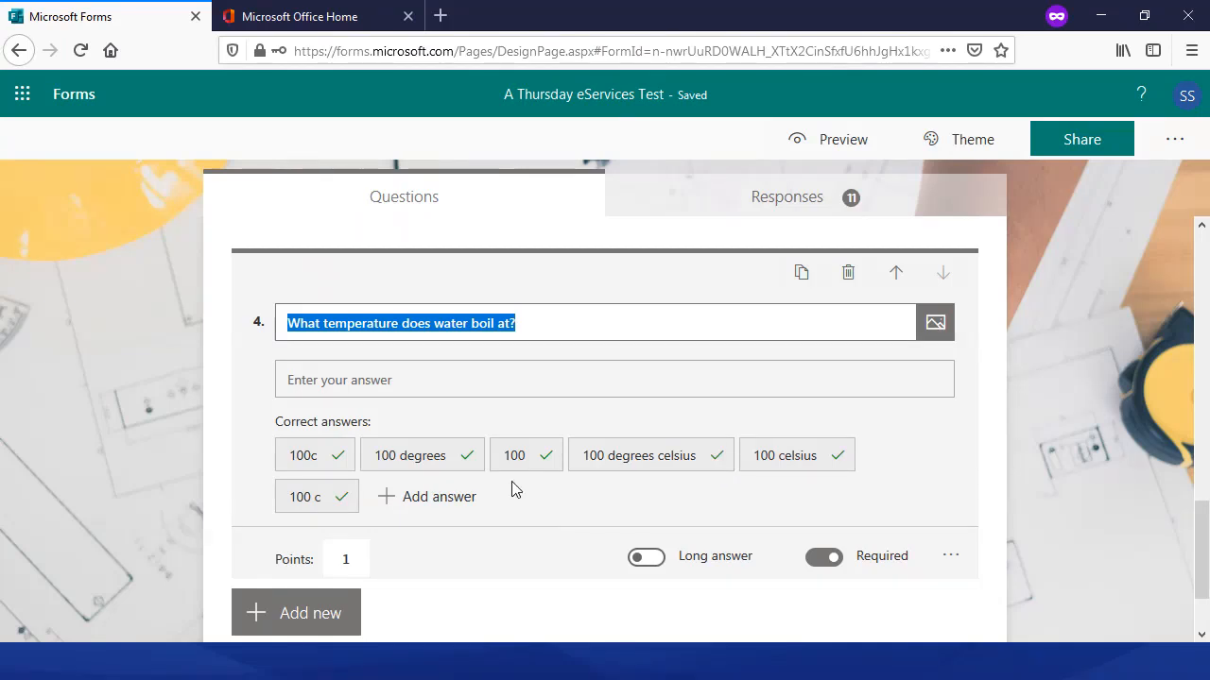
- Show the quiz's responses and examine which answers to the water boiling question were marked correct
click(761, 217)
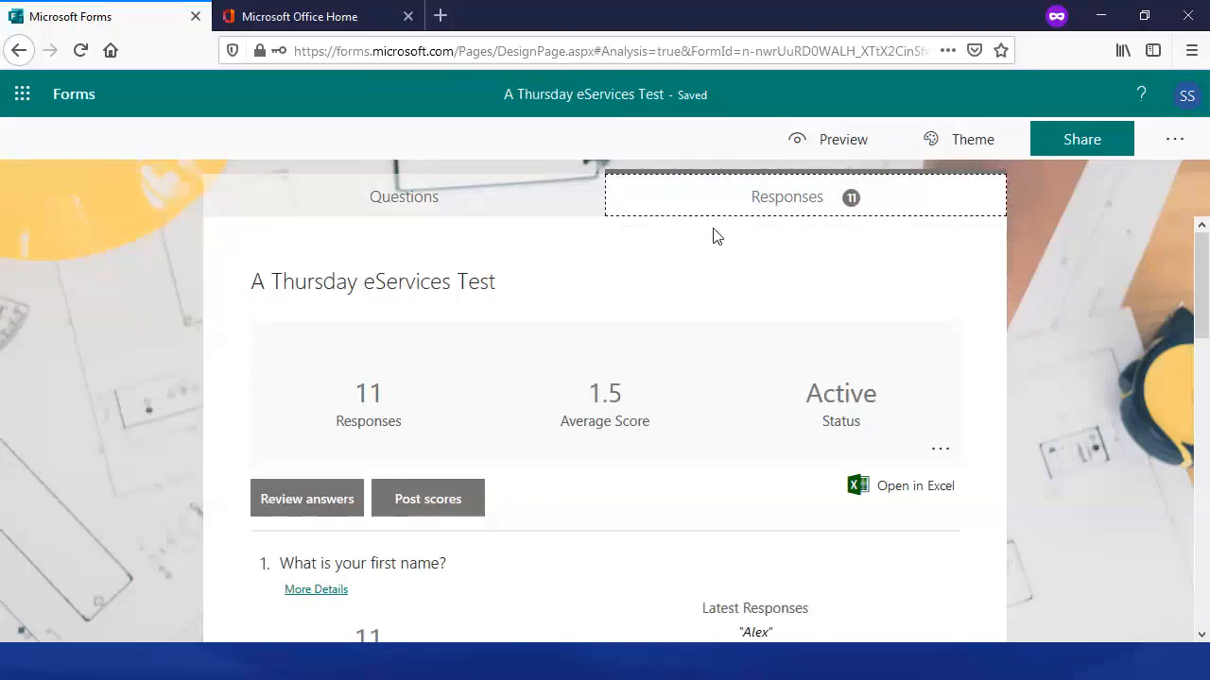
scroll(614, 315, down, 10)
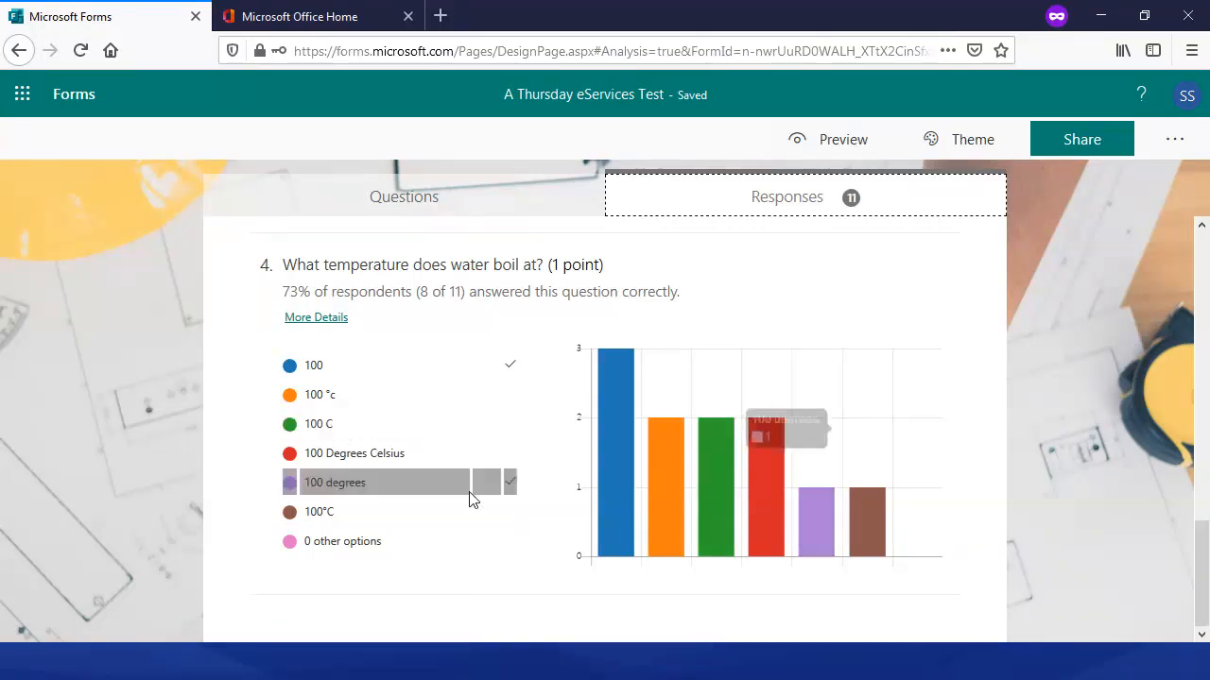
click(325, 508)
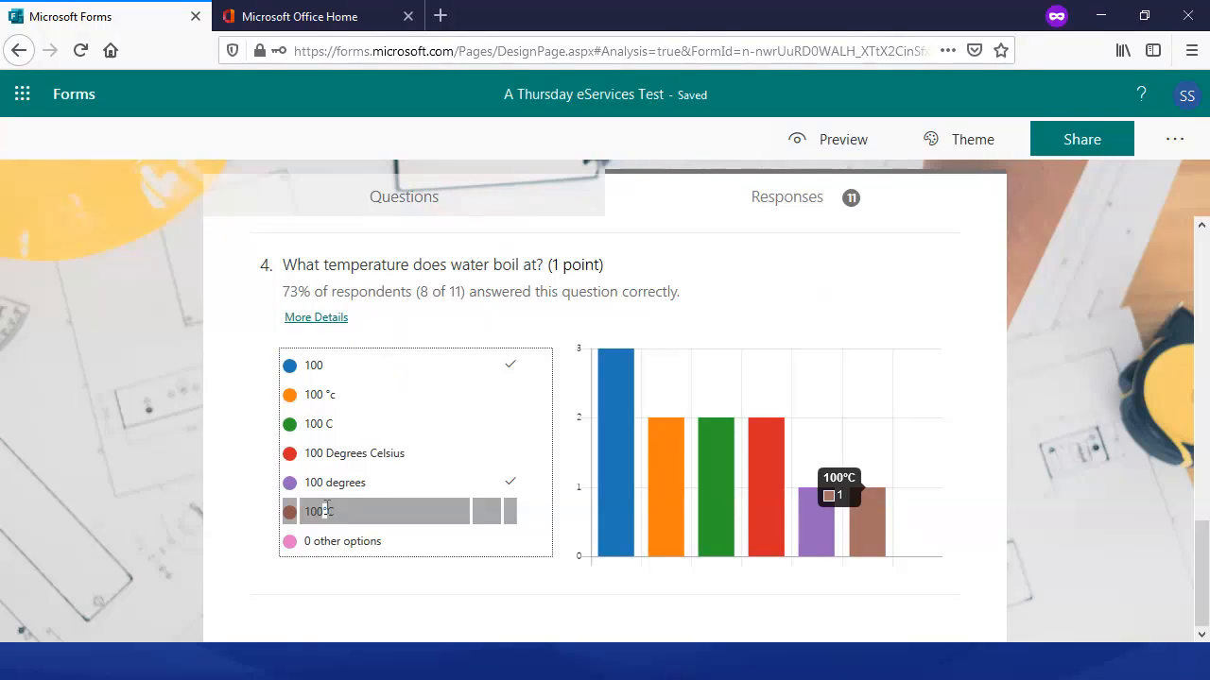
key(Up)
key(Up)
key(Up)
key(Up)
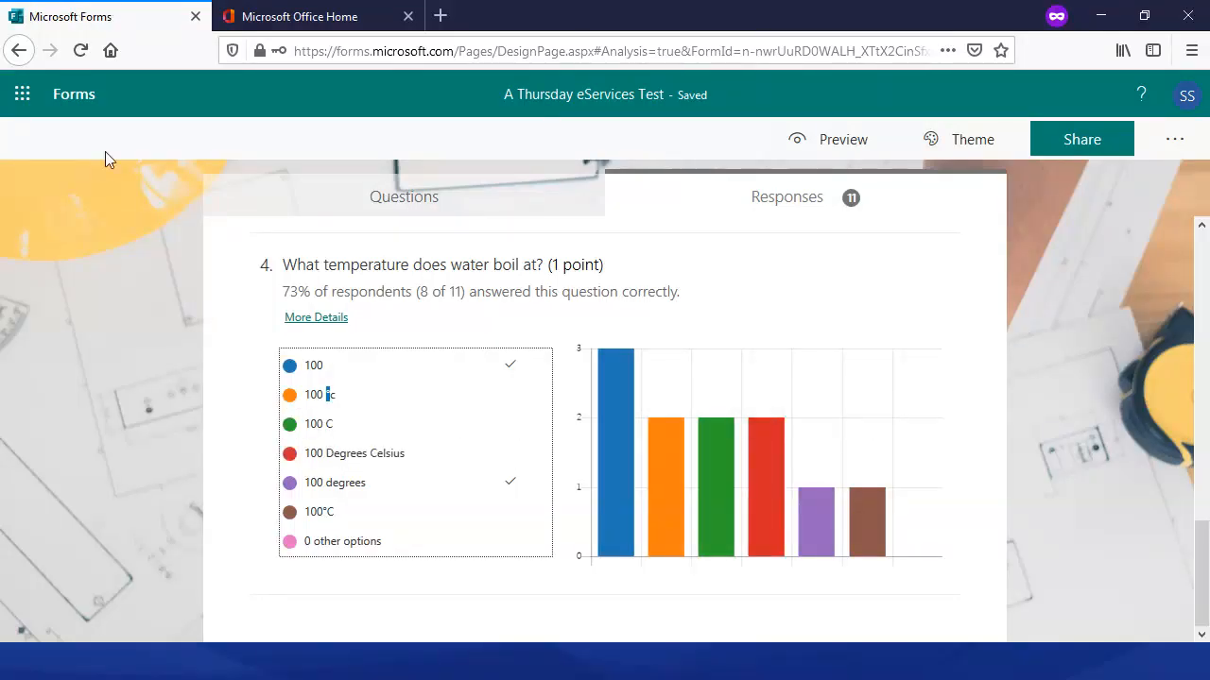
- Reopen the quiz "A Thursday eServices Test" and examine the accepted correct answers of the water boiling question
click(79, 104)
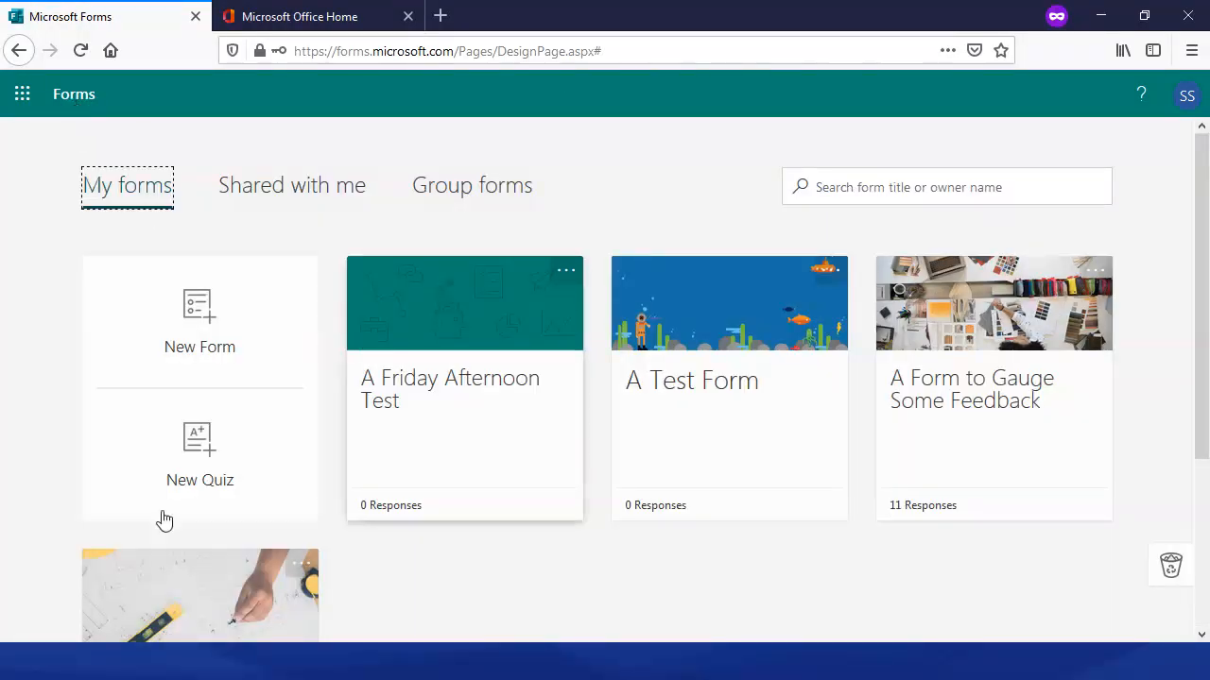
click(208, 609)
scroll(378, 406, down, 15)
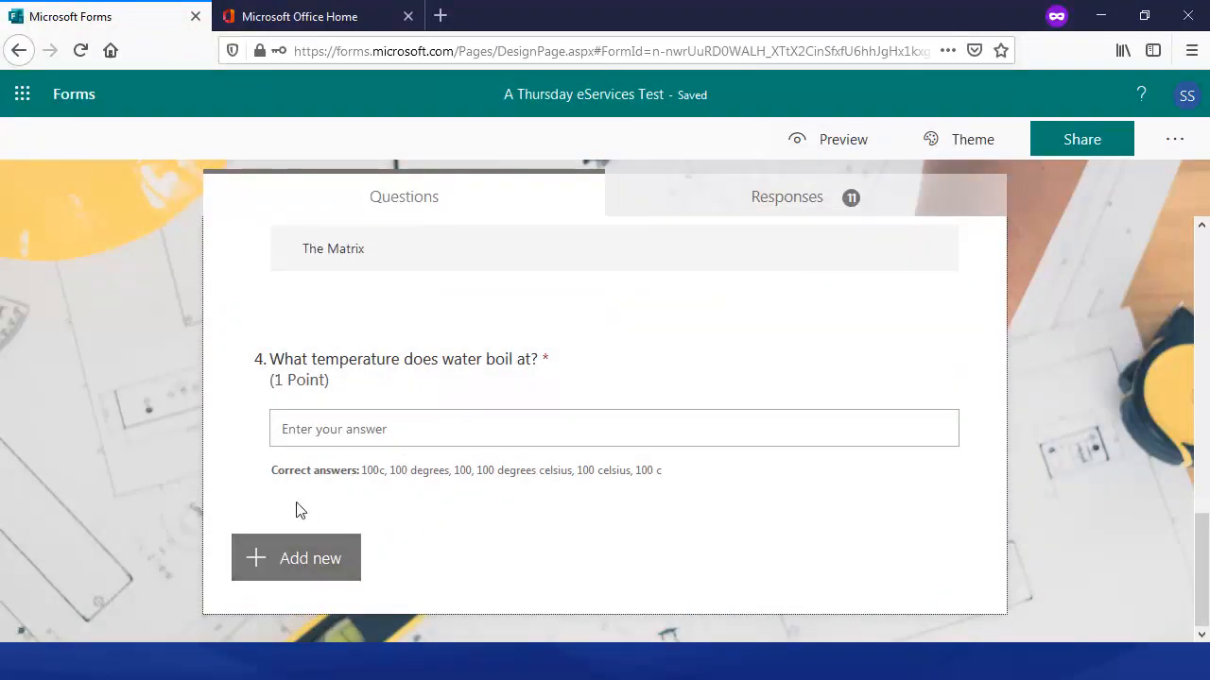
click(301, 501)
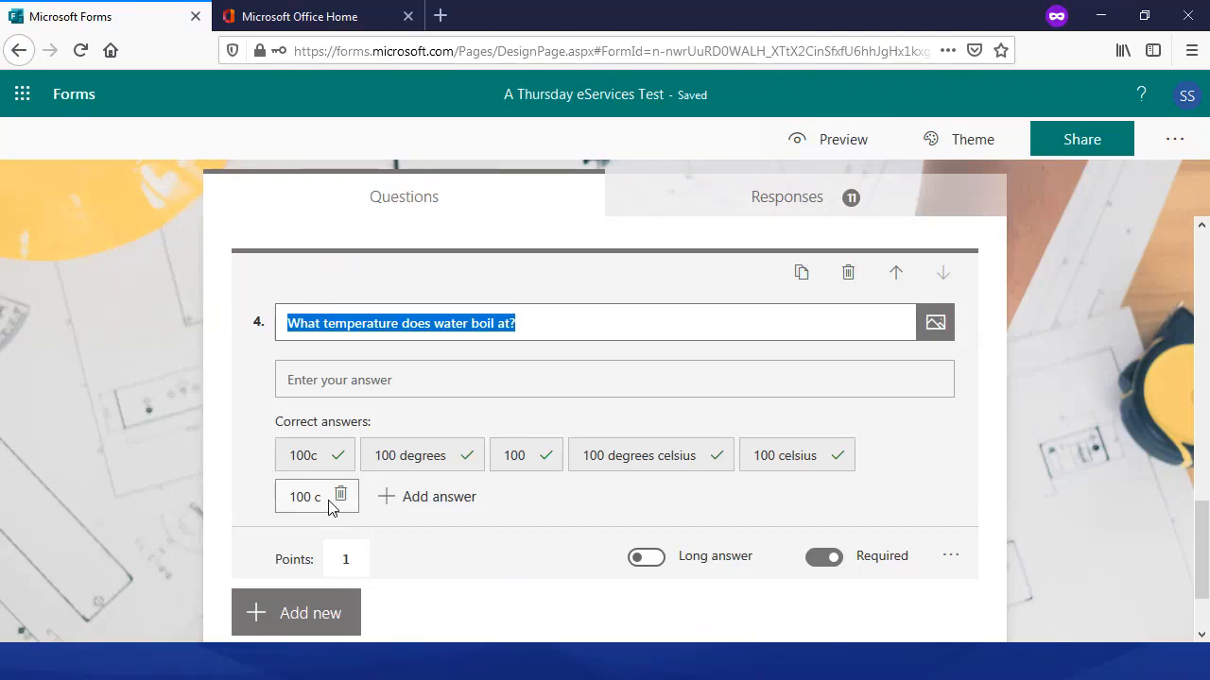
scroll(451, 445, up, 3)
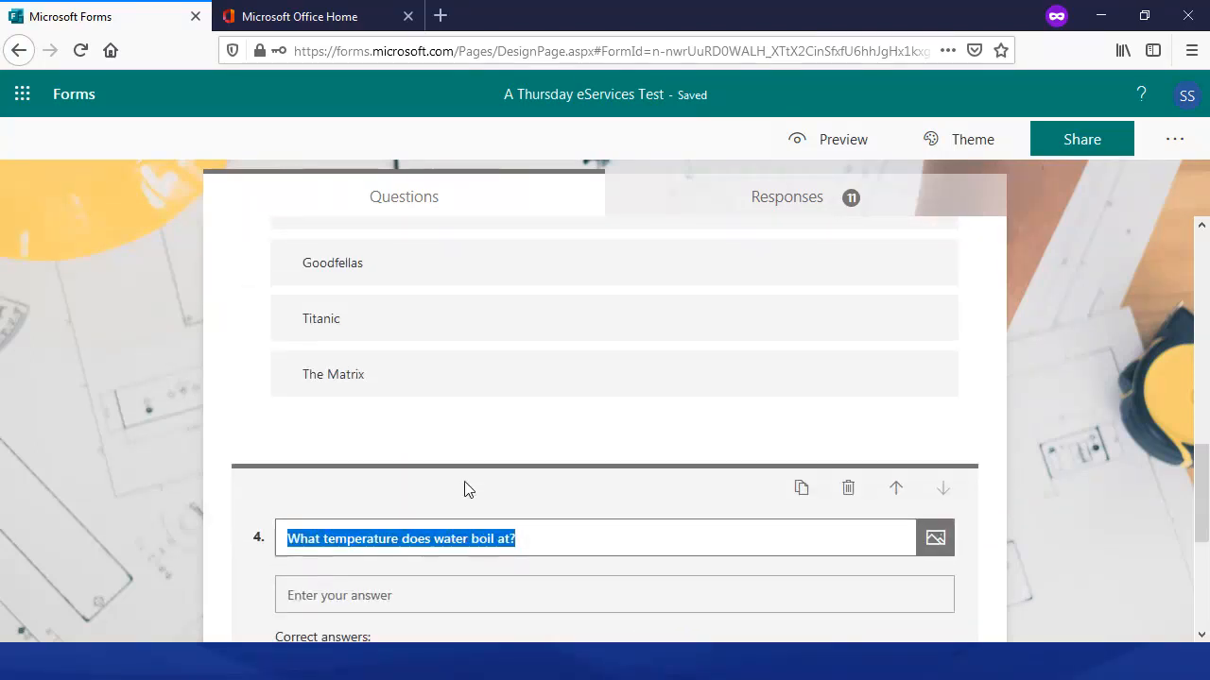
scroll(407, 454, down, 5)
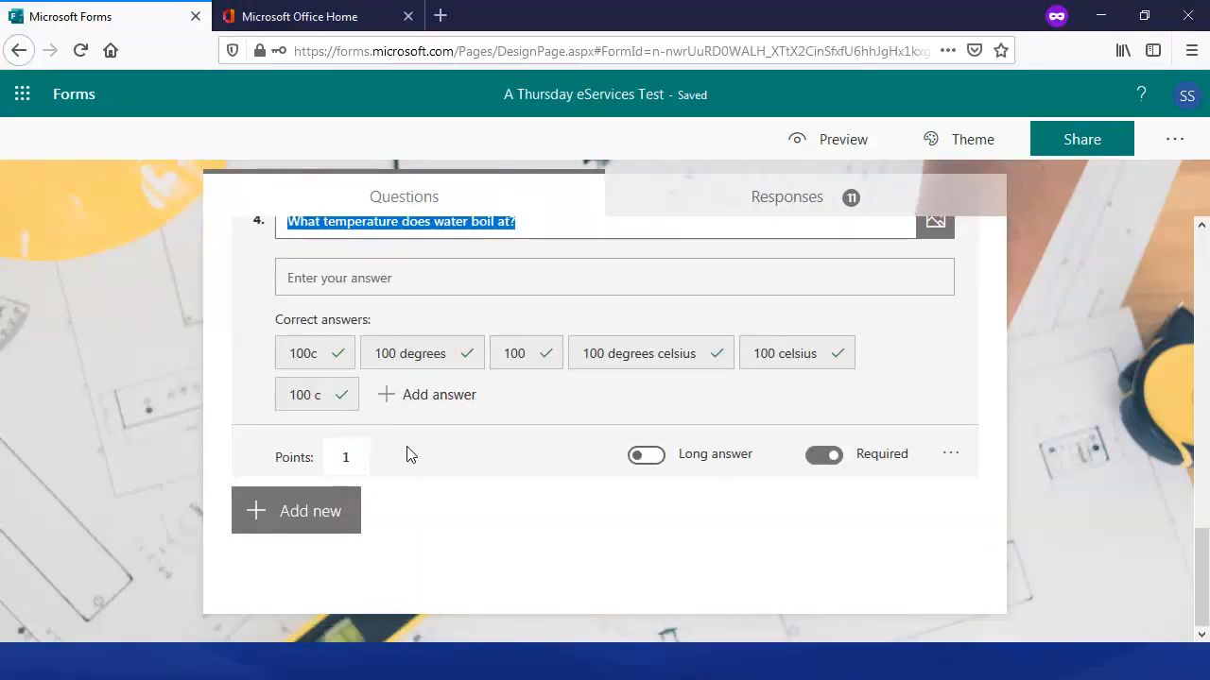
scroll(631, 376, up, 1)
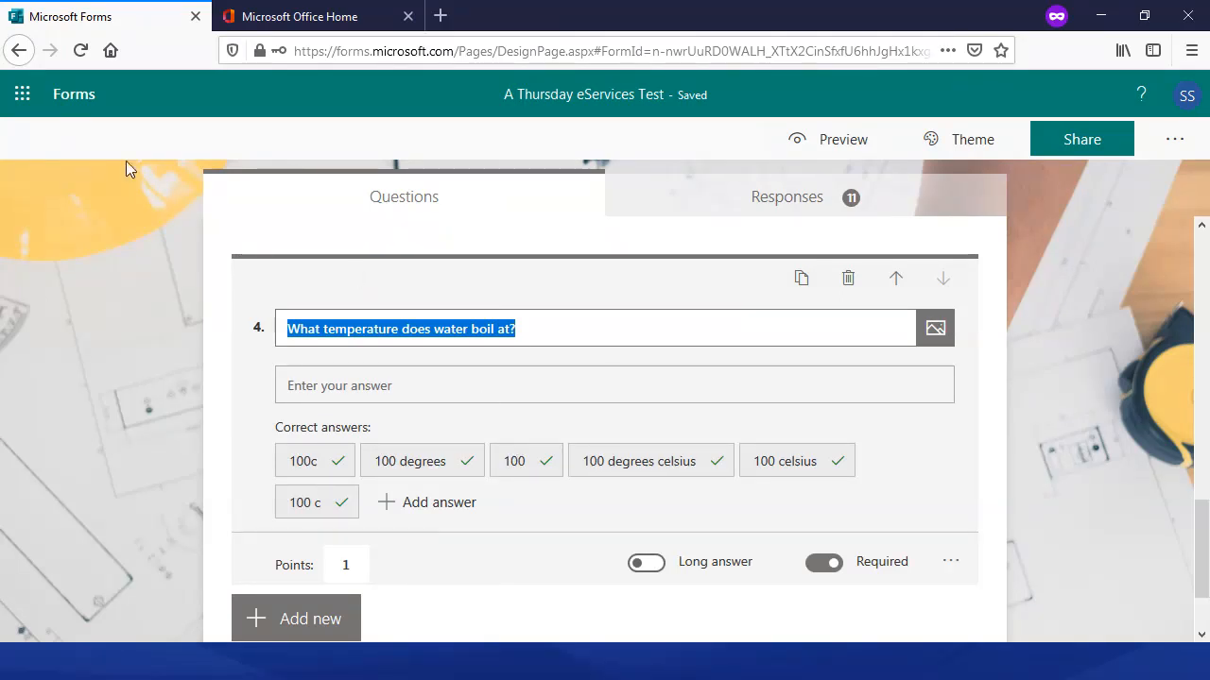
- Open the quiz "A Friday Afternoon Test" and assign 1 point each to the Jaffa Cake question and the moon landing question
click(81, 108)
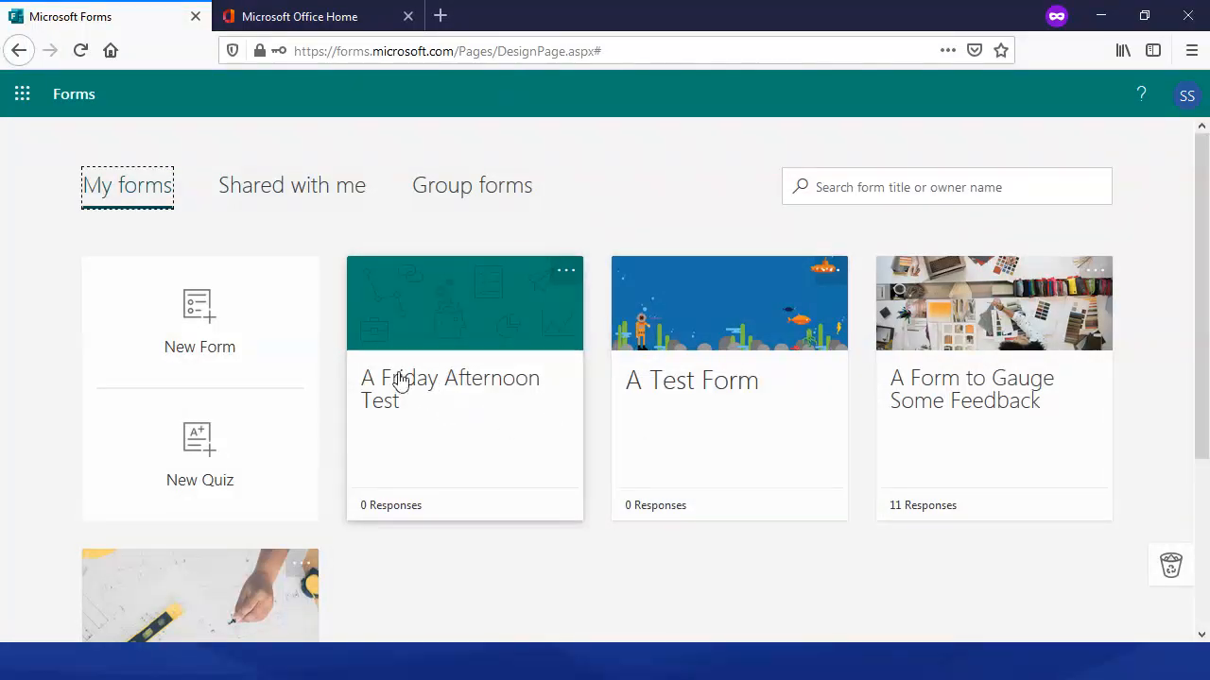
click(399, 381)
scroll(436, 321, down, 2)
click(413, 298)
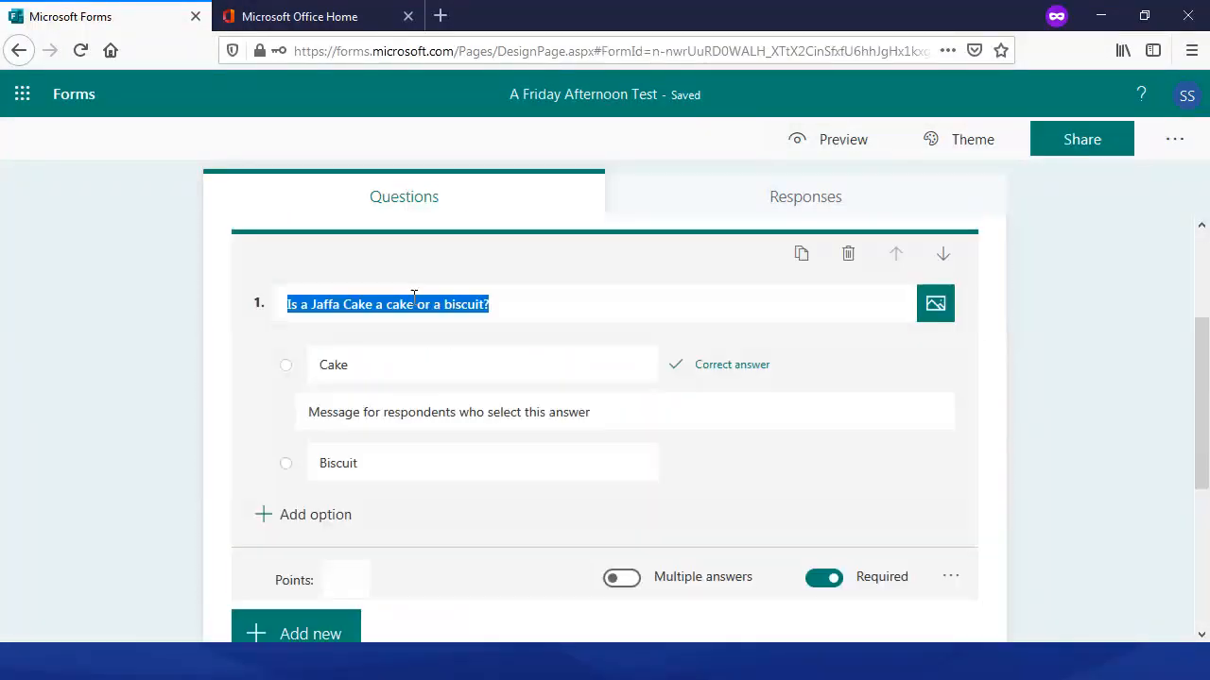
scroll(529, 435, down, 2)
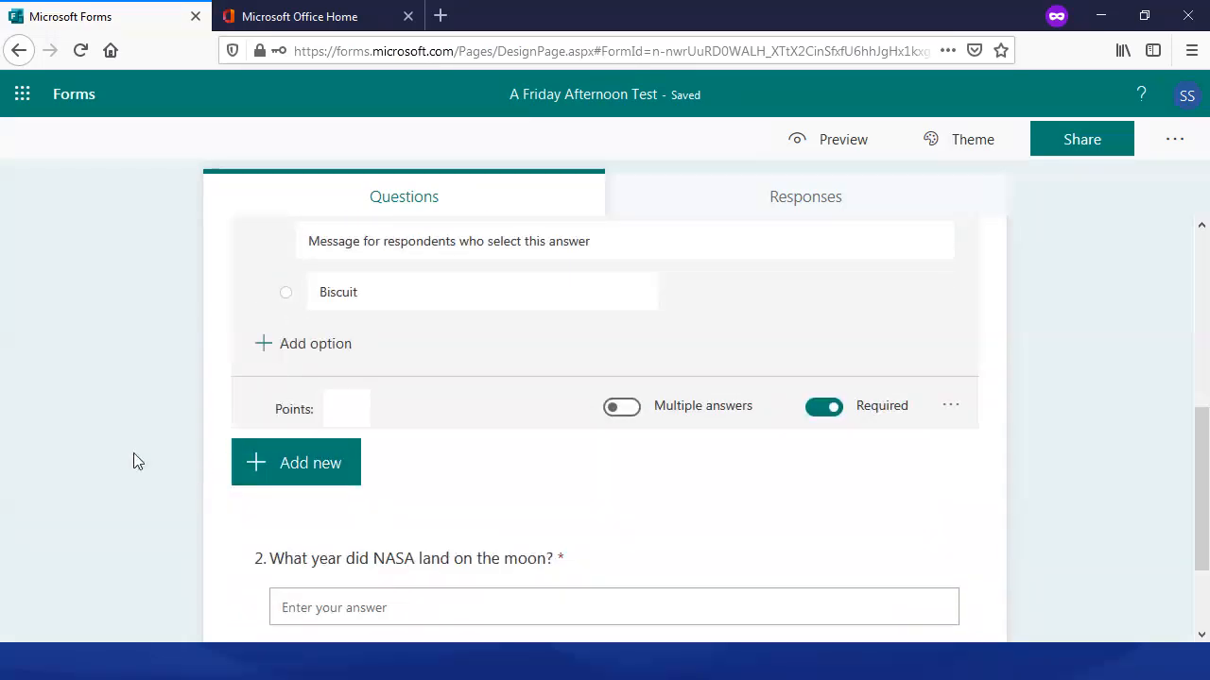
scroll(87, 448, down, 1)
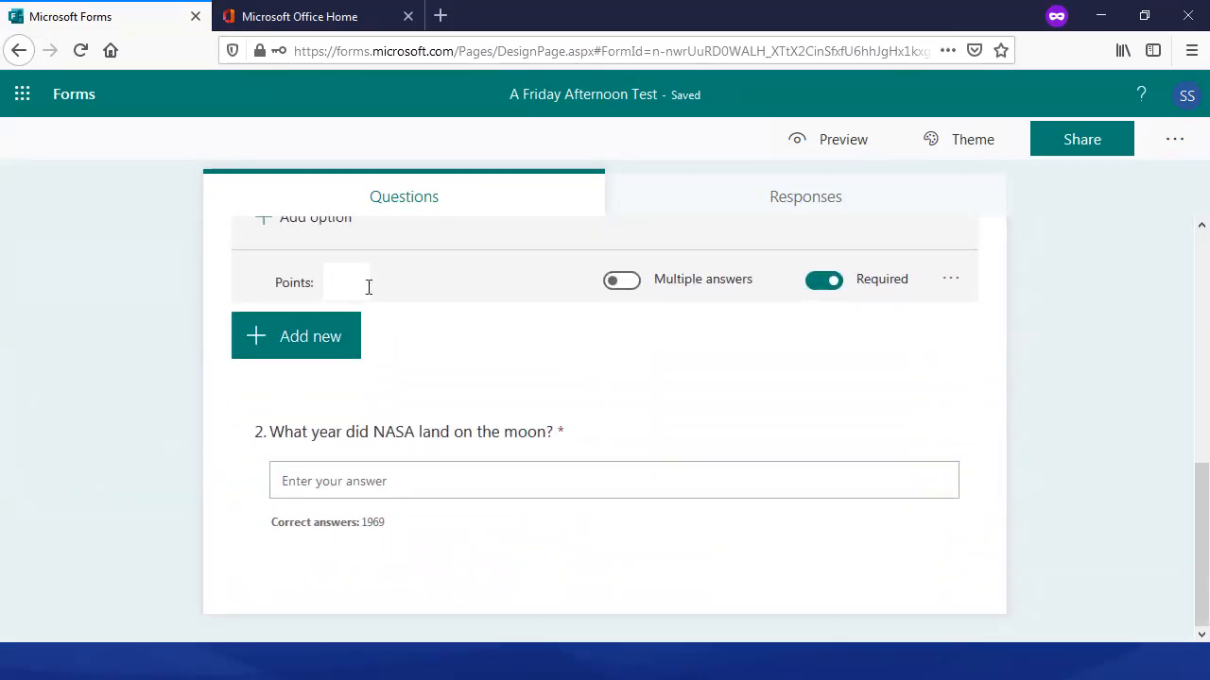
click(345, 284)
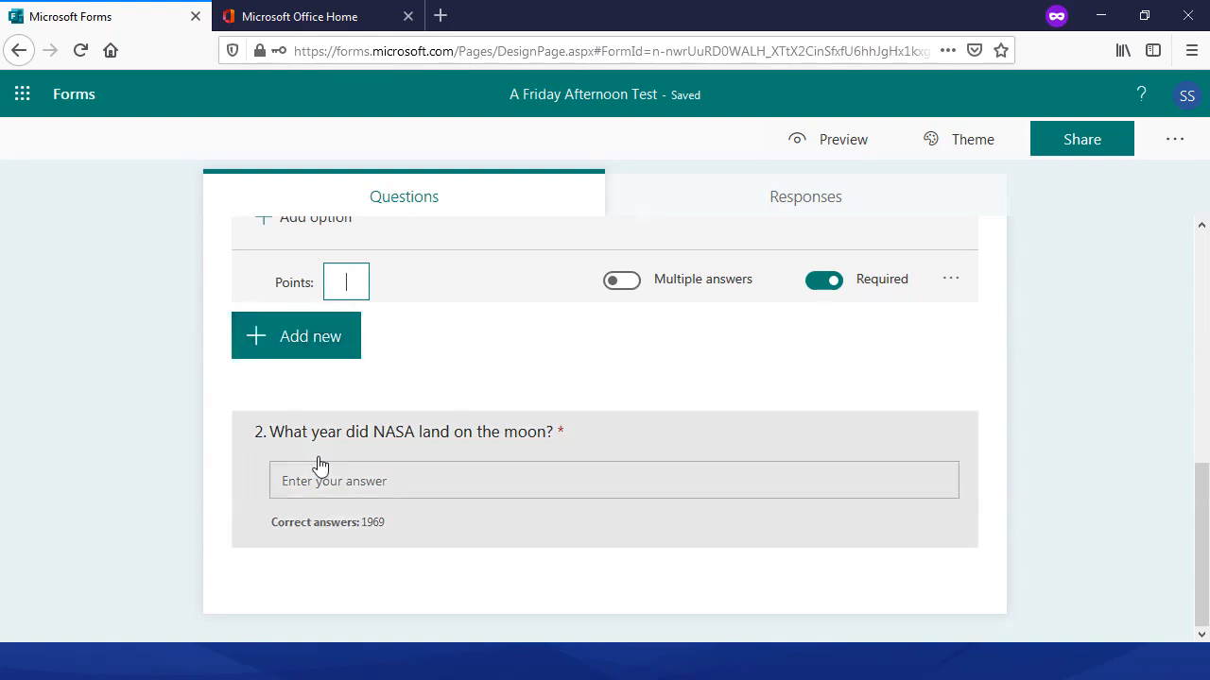
text(3)
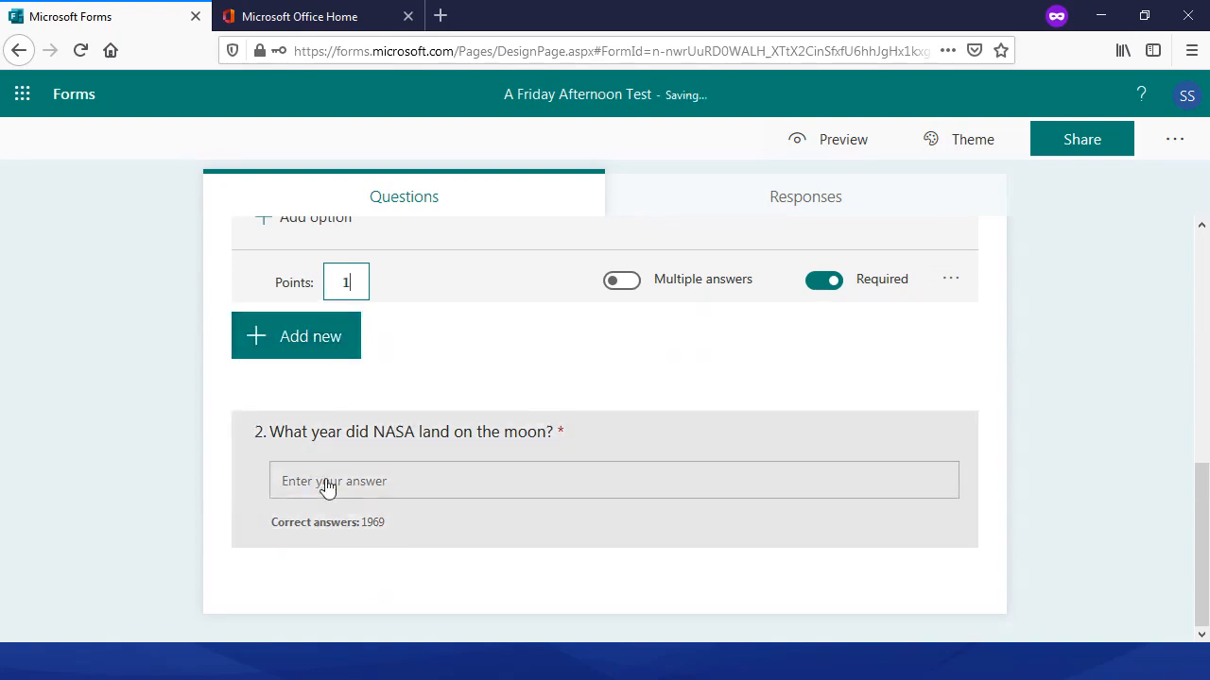
click(329, 539)
click(344, 558)
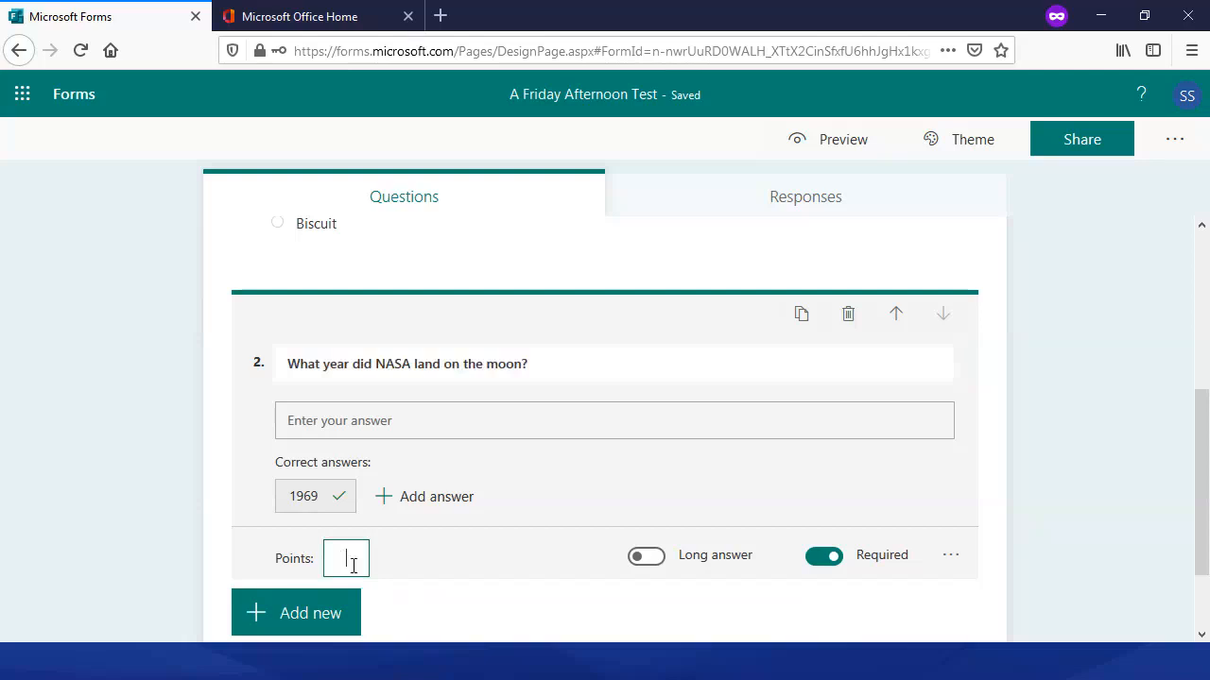
- Add a Ranking question after the moon landing question and check which extra options it offers
click(293, 623)
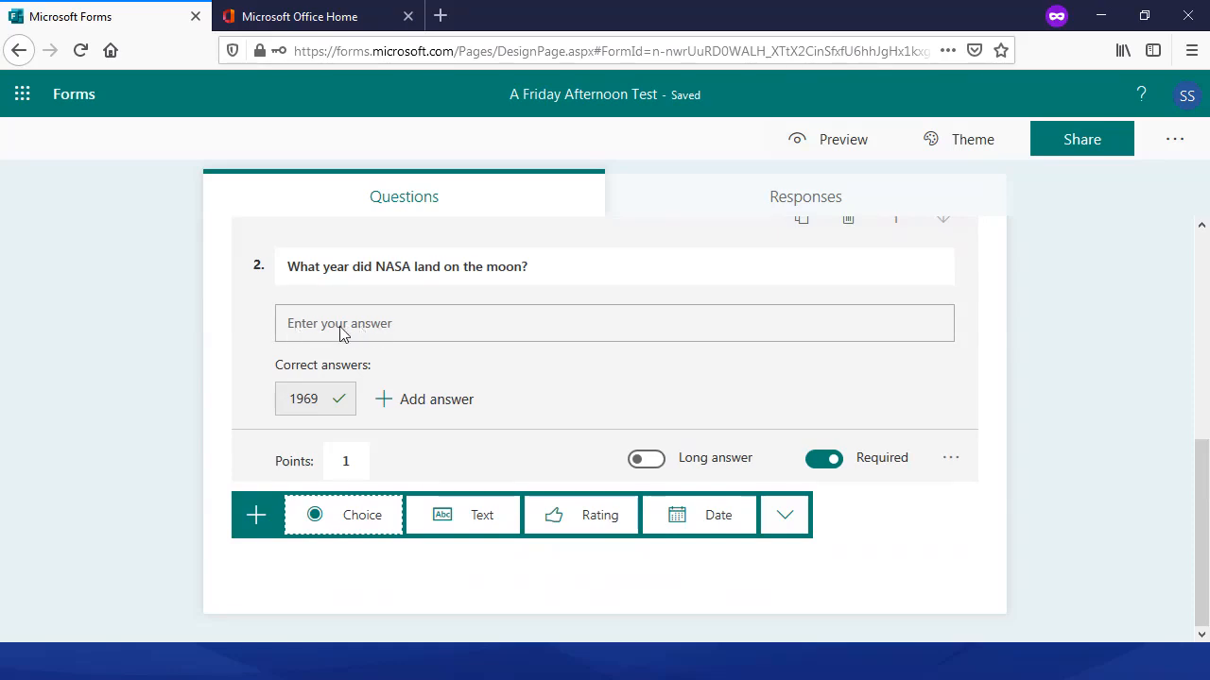
mouse_move(316, 406)
click(784, 516)
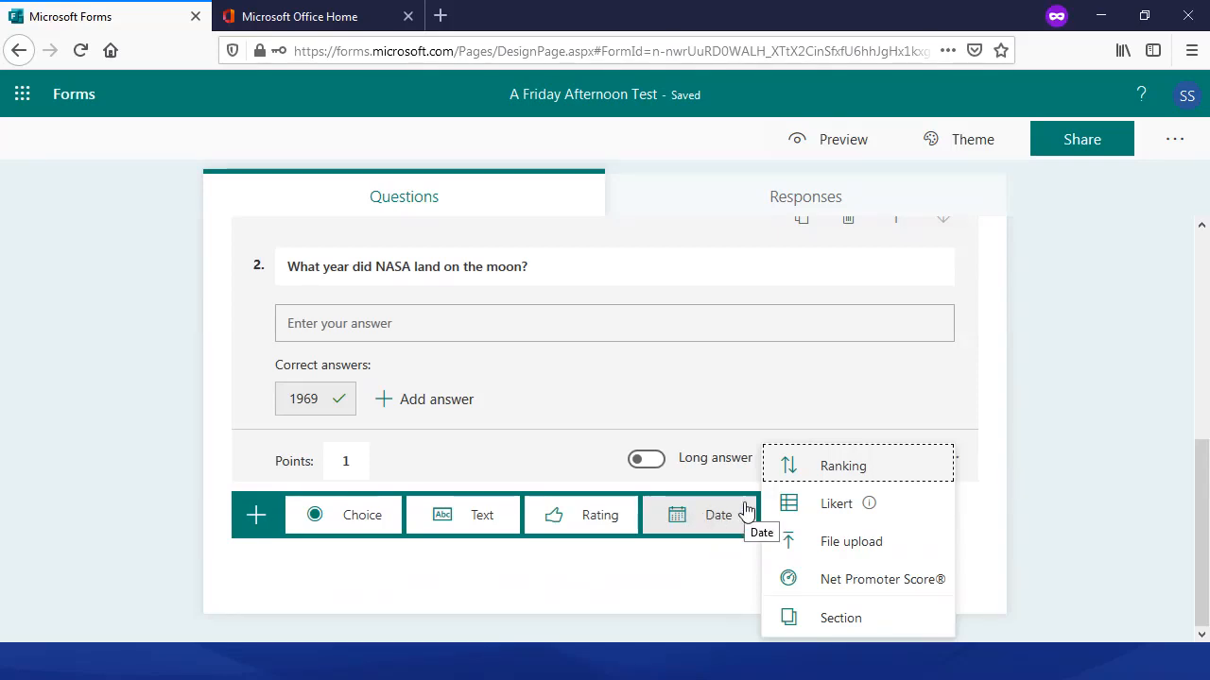
click(835, 470)
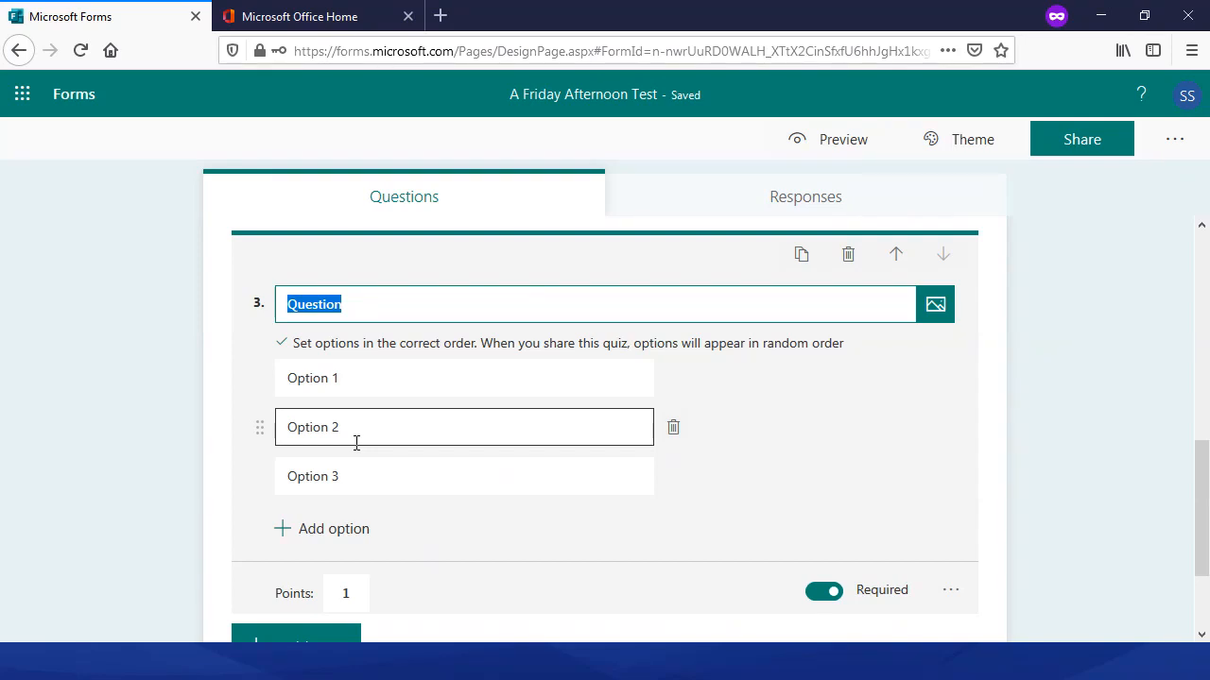
click(949, 593)
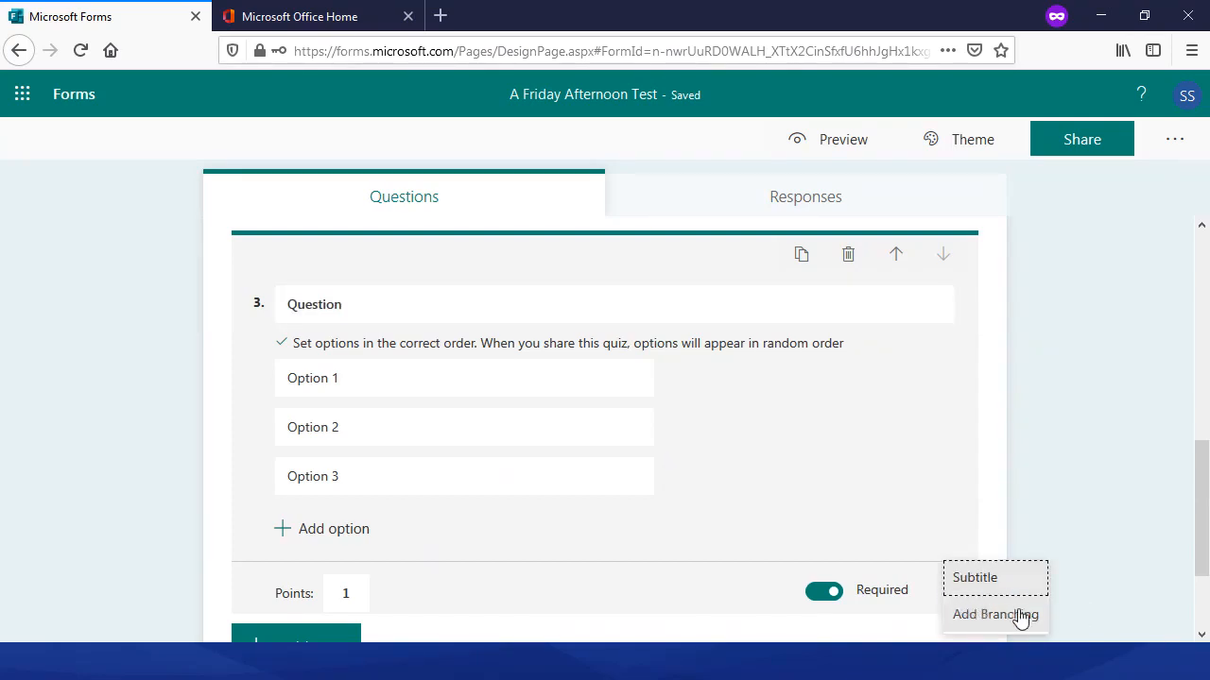
click(1045, 480)
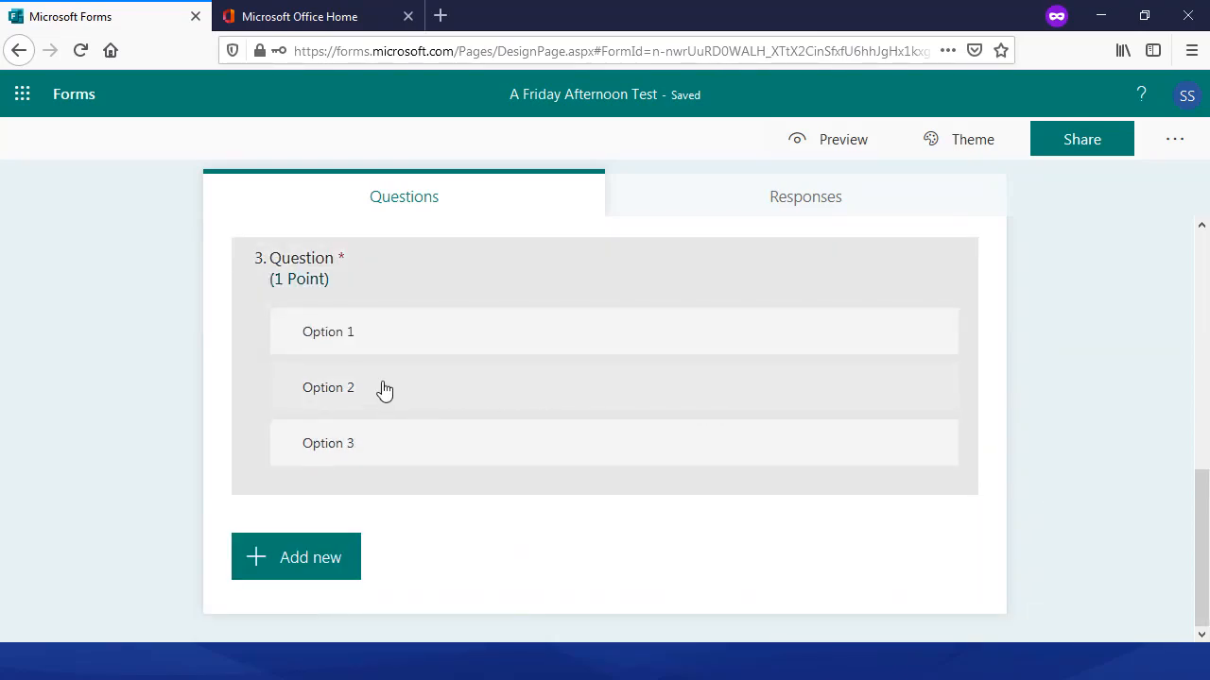
- Open the quiz "A Thursday eServices Test" from the forms list and look over its responses summary
click(61, 102)
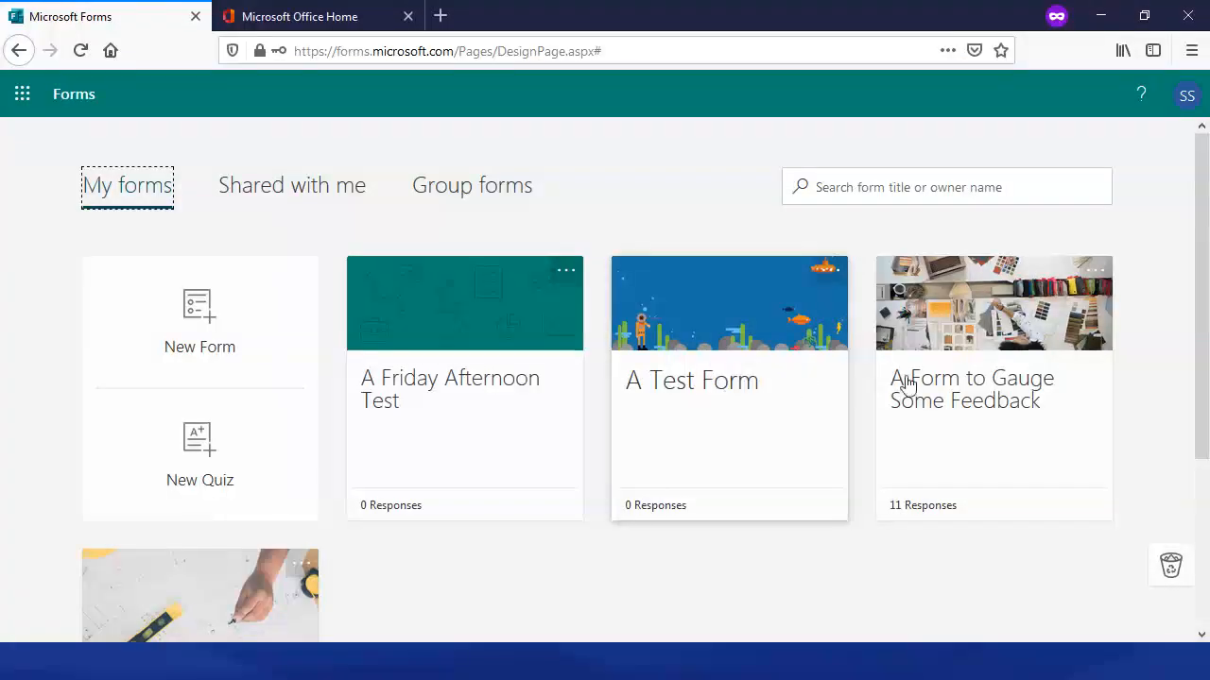
scroll(807, 425, down, 2)
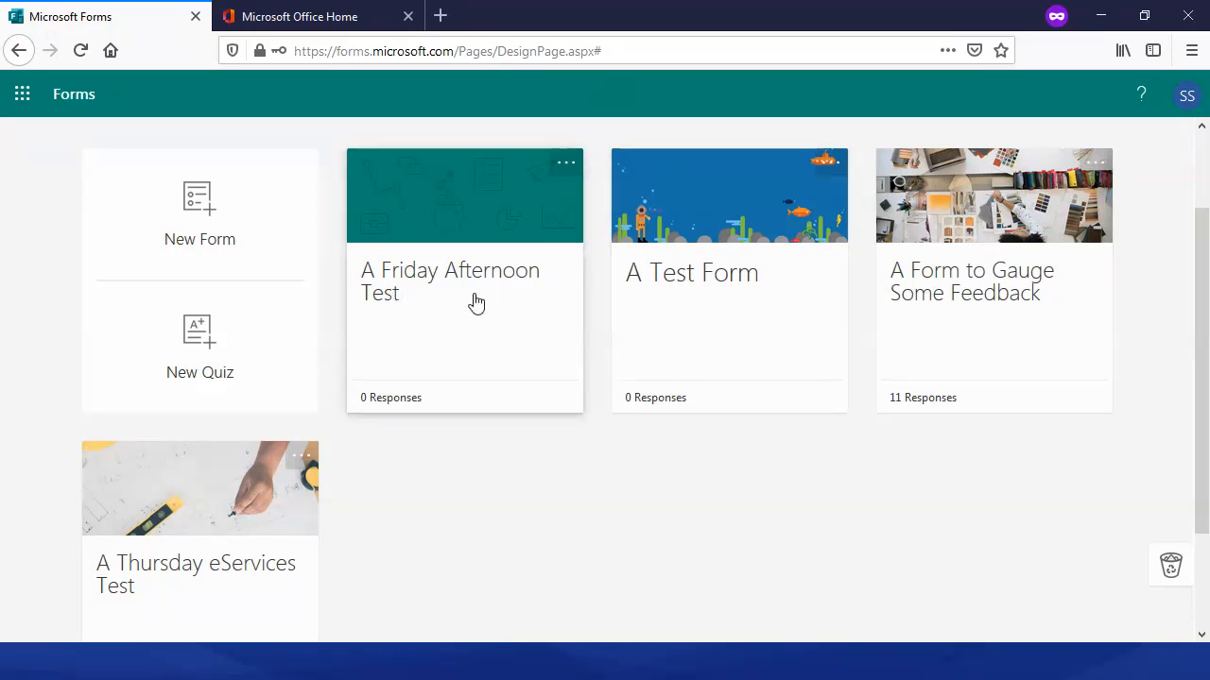
click(227, 520)
scroll(661, 331, down, 3)
scroll(674, 322, up, 3)
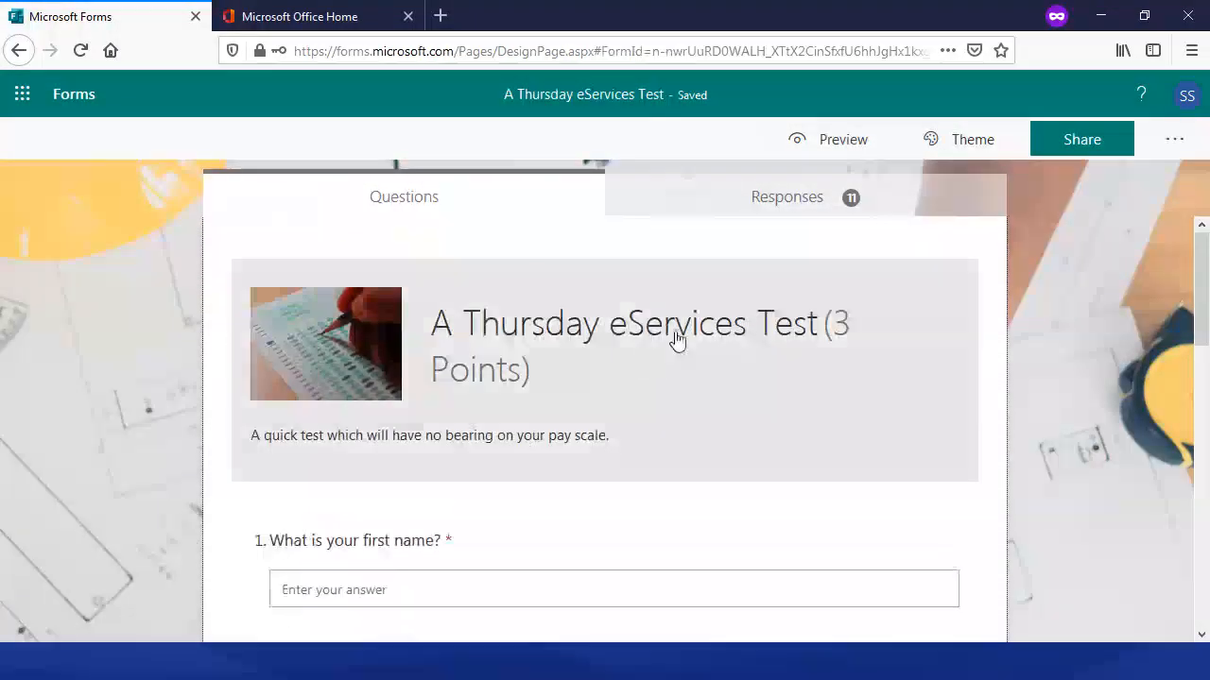
click(777, 201)
scroll(724, 289, down, 3)
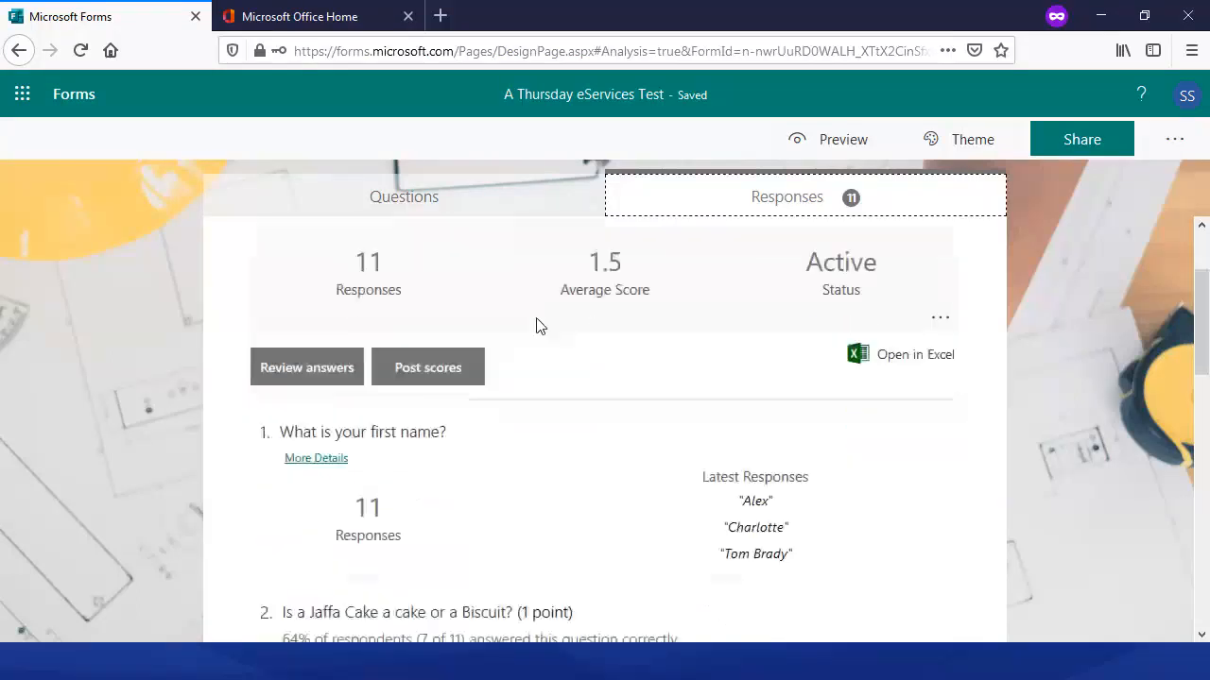
scroll(303, 322, up, 2)
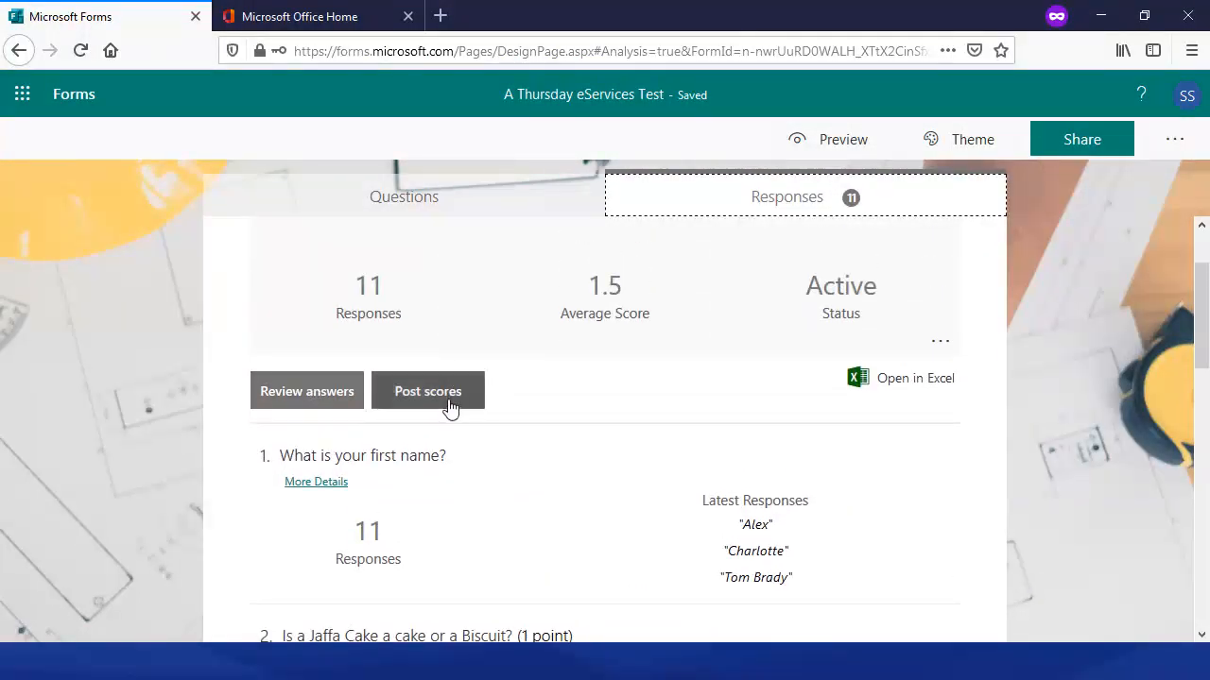
- Review the submitted answers and enter the feedback "It really is a cake" on Respondent 0's Jaffa Cake answer
click(304, 406)
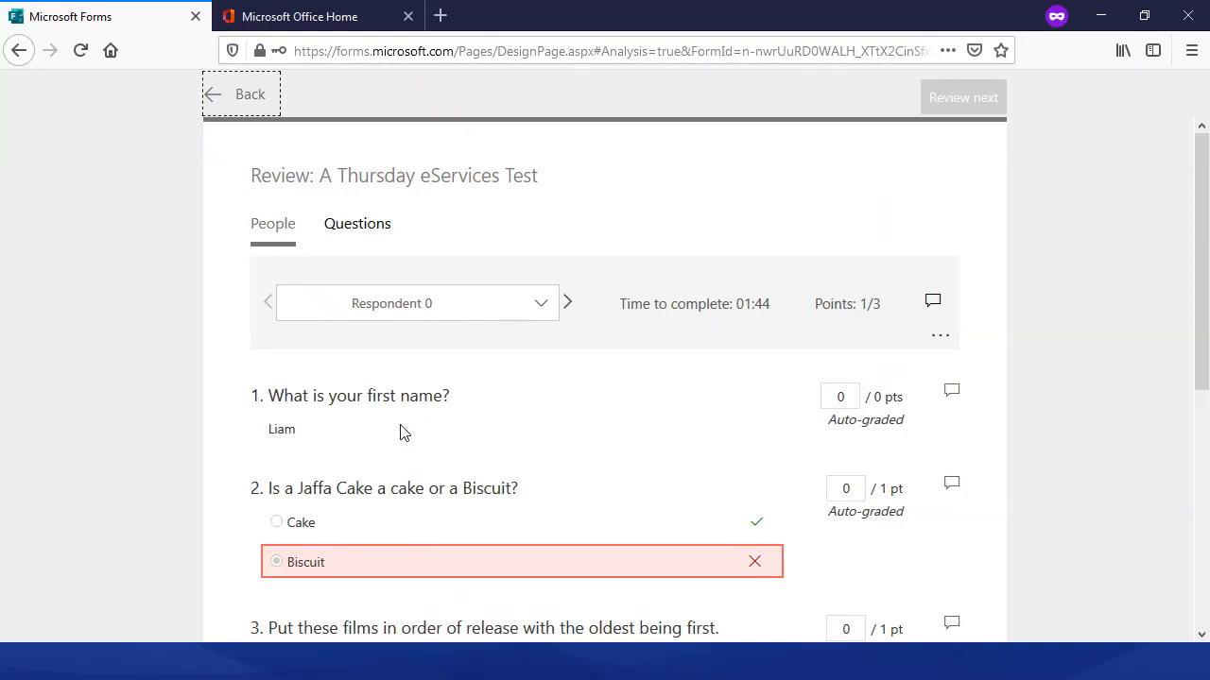
scroll(407, 426, down, 2)
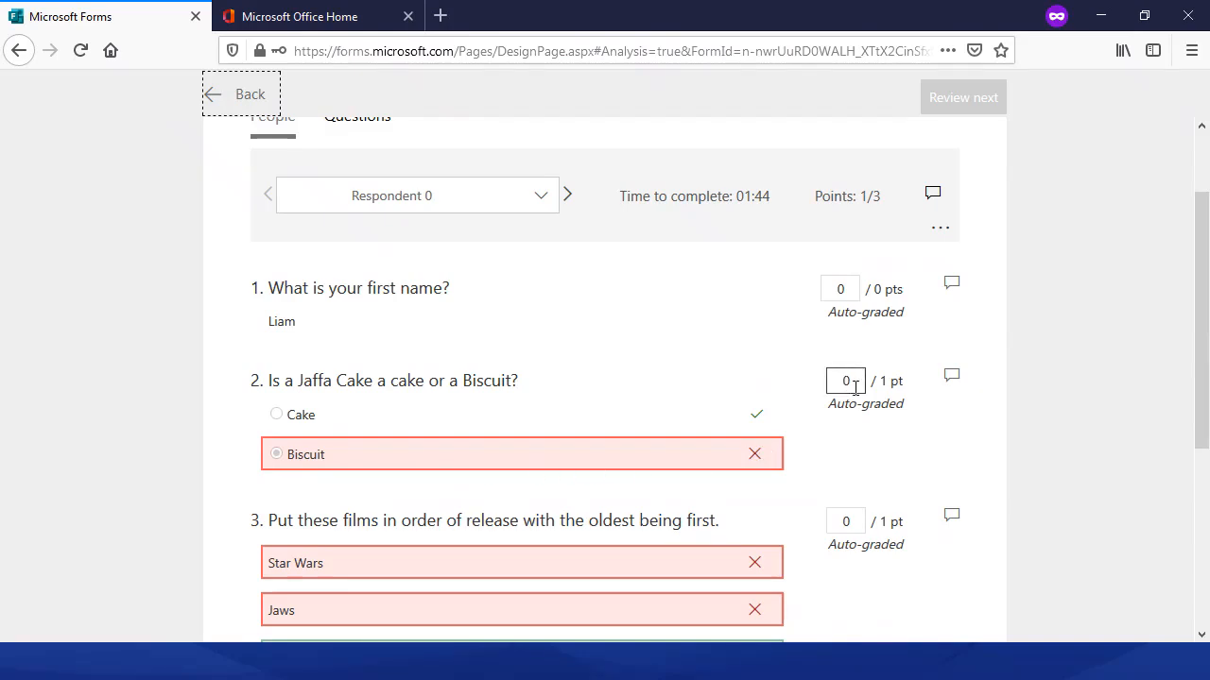
click(951, 379)
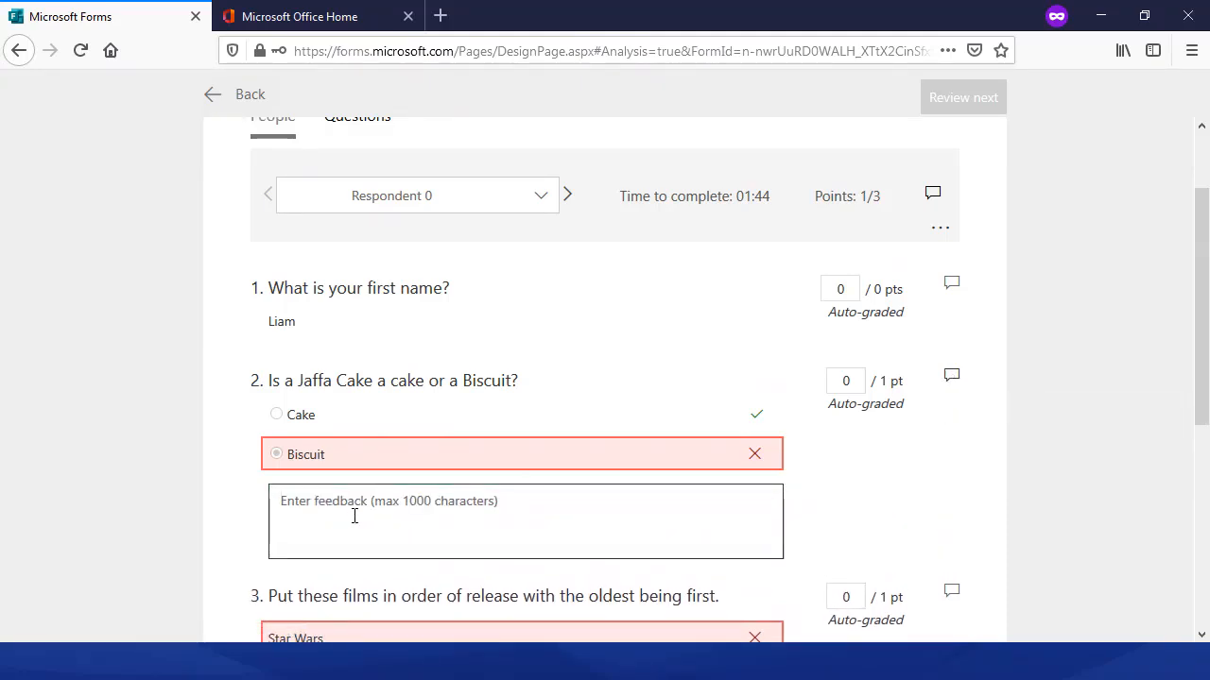
text(It really is a cake)
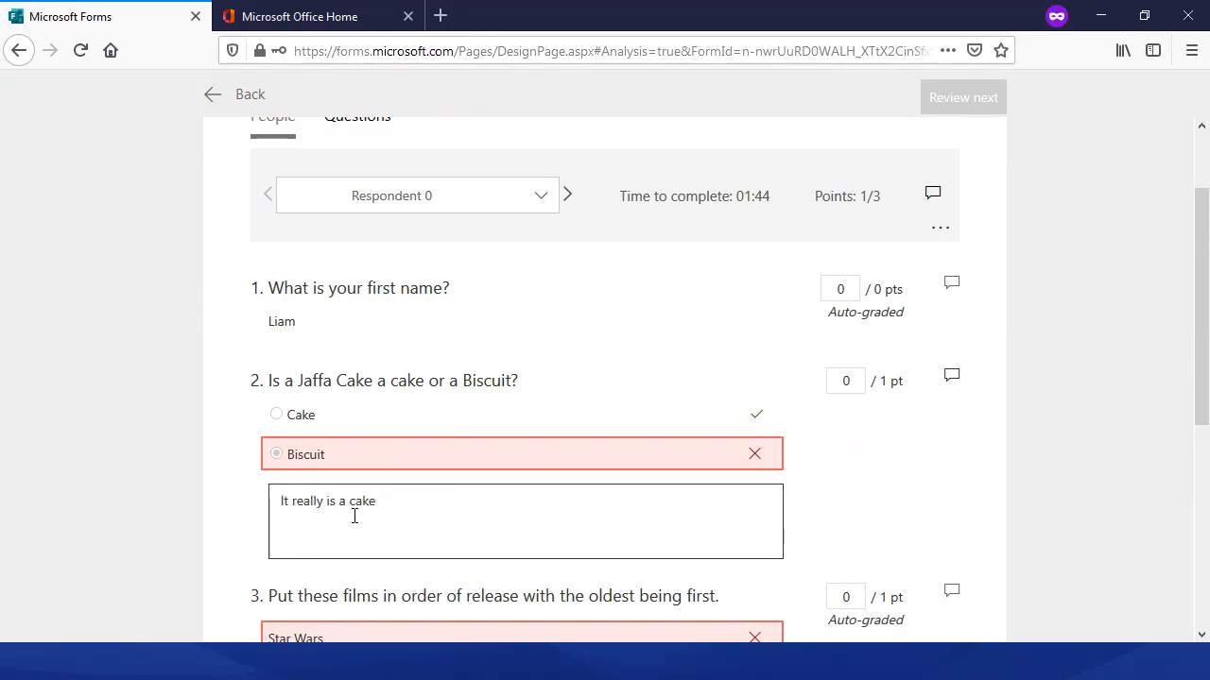
- Examine Respondent 0's film order and water boiling answers, opening the feedback box for the film question and the boiling question's score
scroll(1130, 275, down, 3)
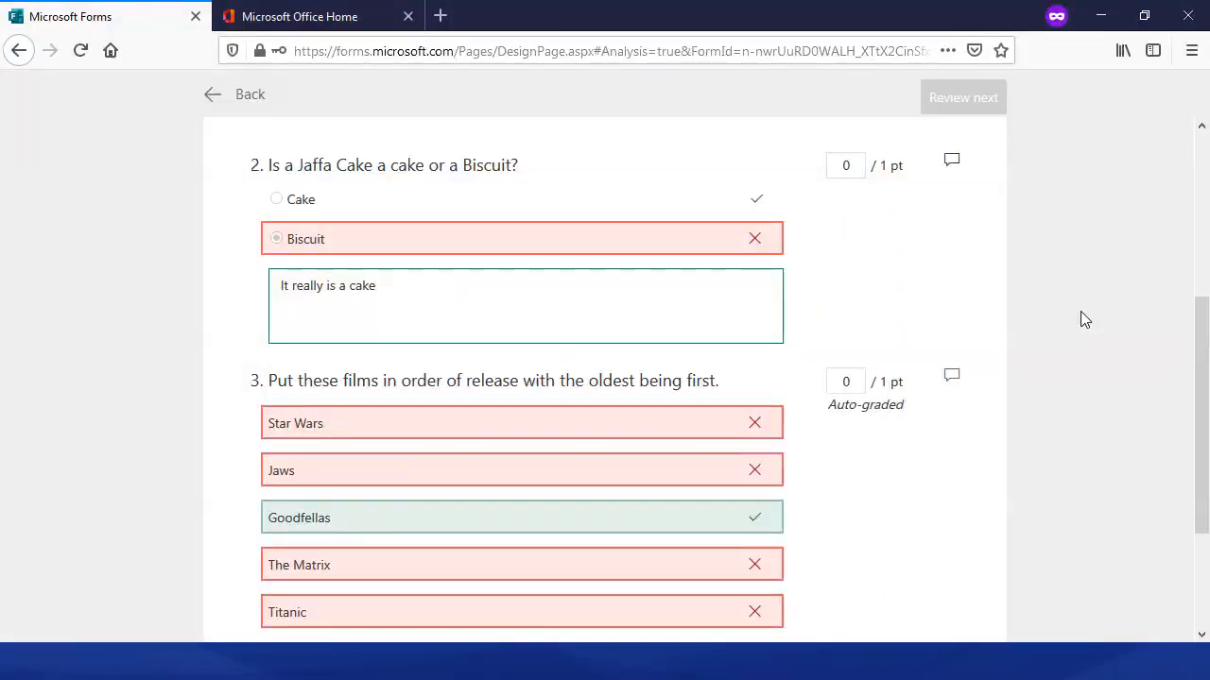
scroll(1004, 348, down, 2)
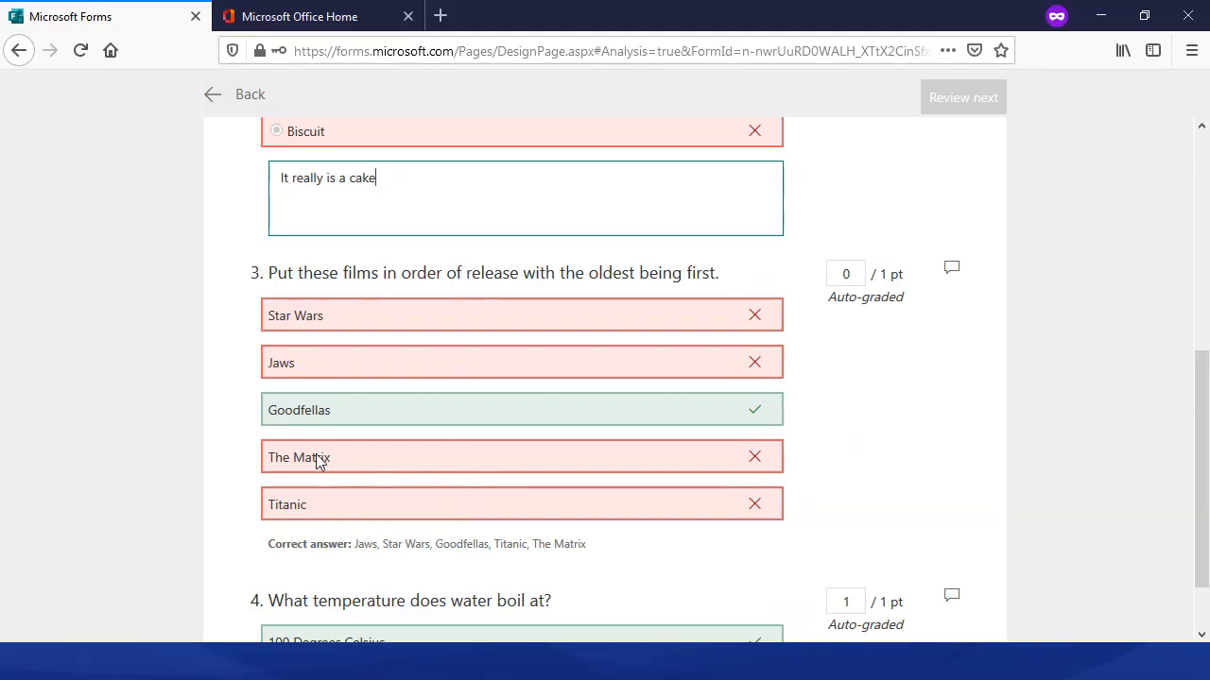
click(952, 274)
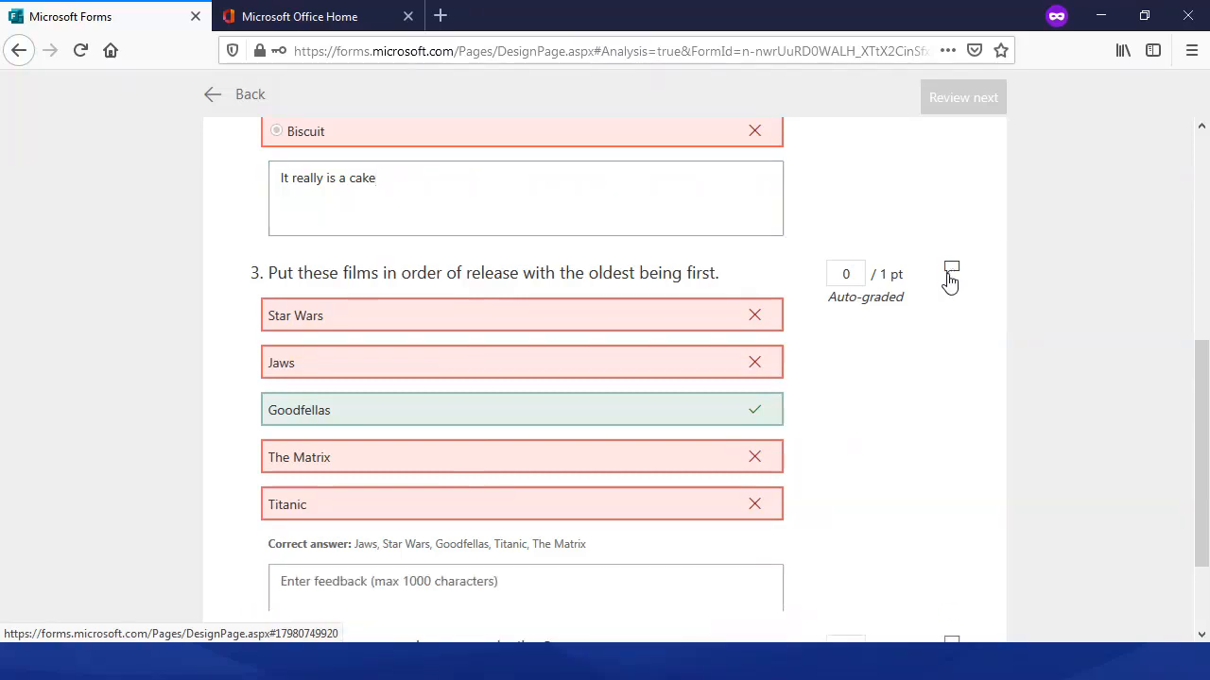
scroll(932, 330, down, 3)
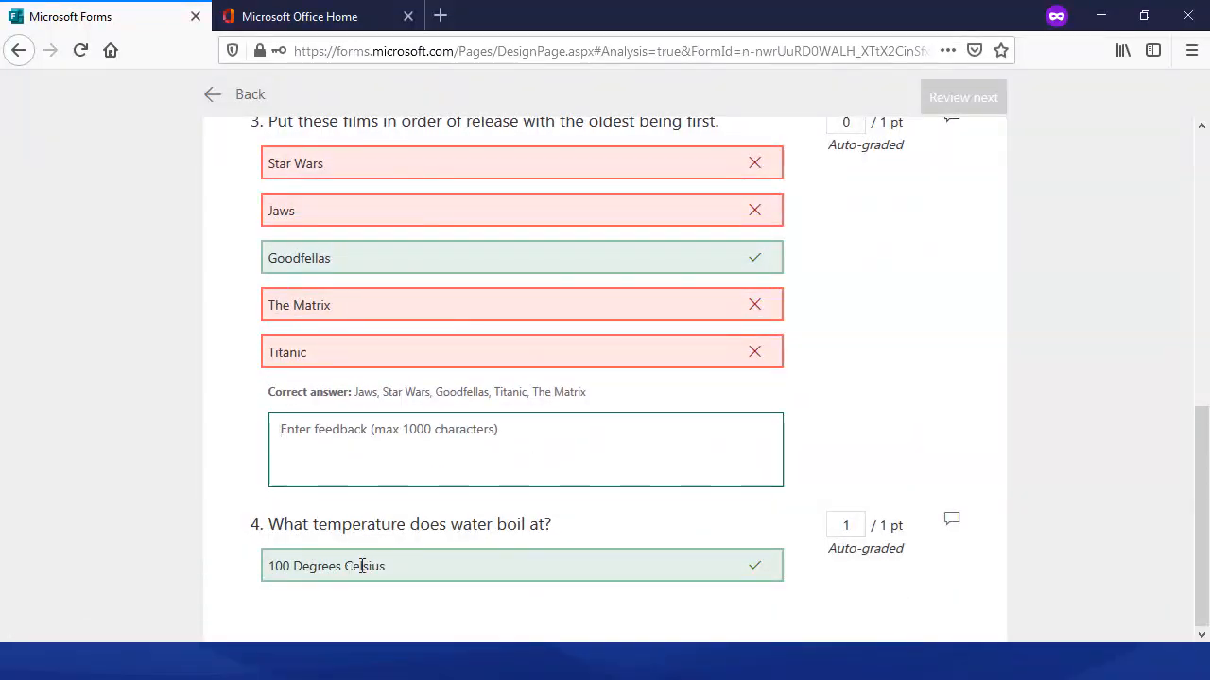
click(846, 526)
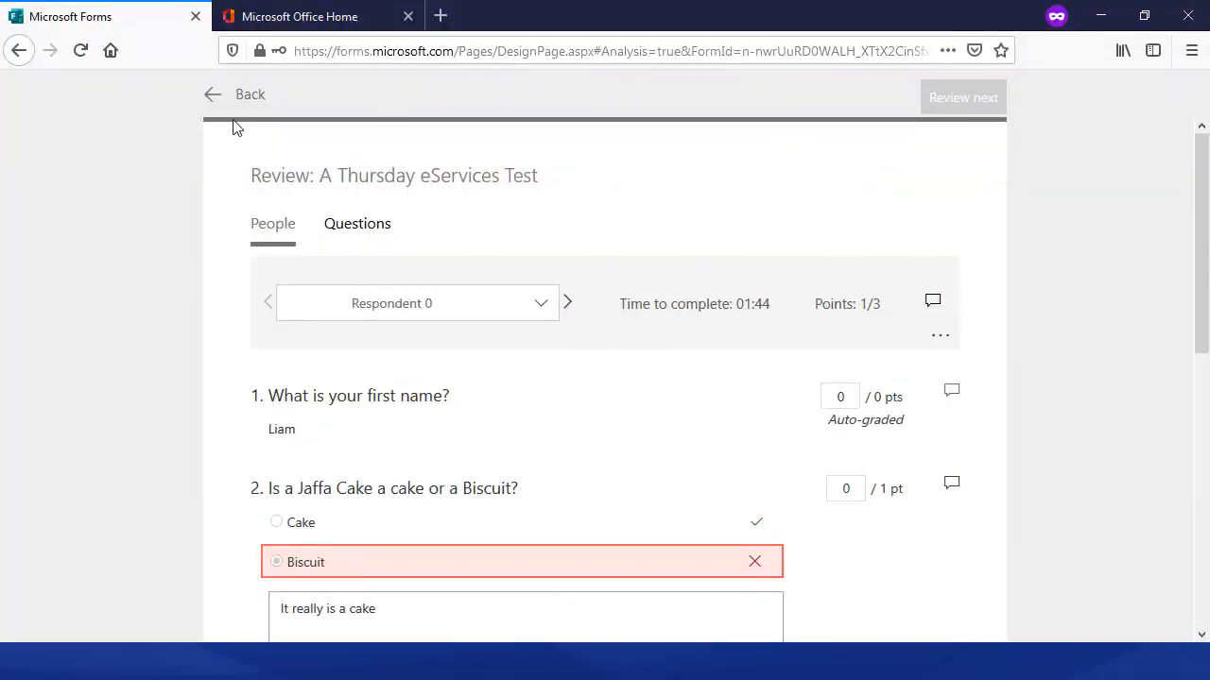
- Advance the review to Respondent 2 and open the overall feedback box for that respondent
click(568, 304)
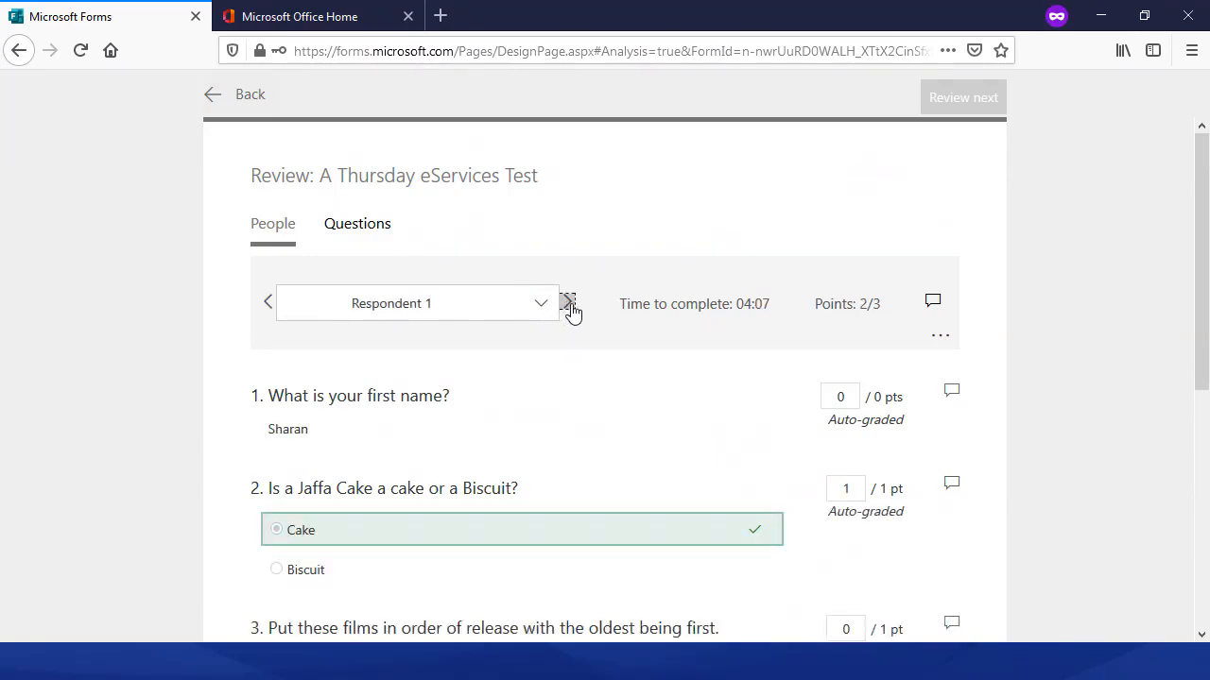
click(568, 304)
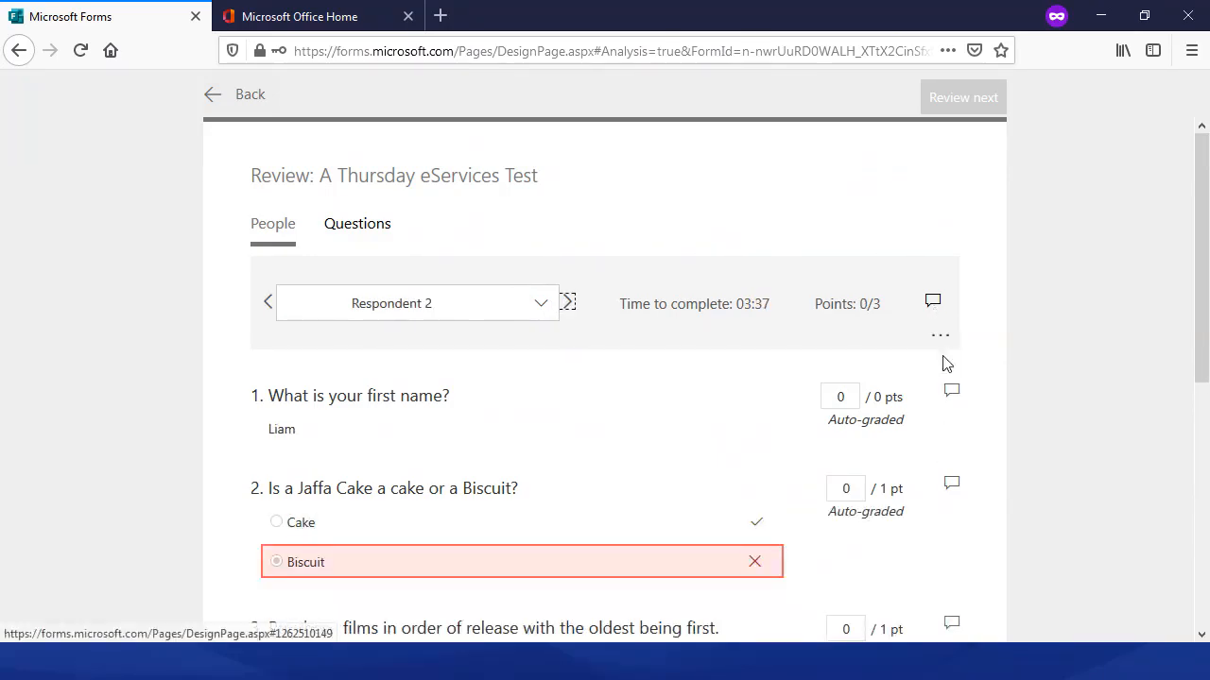
click(934, 303)
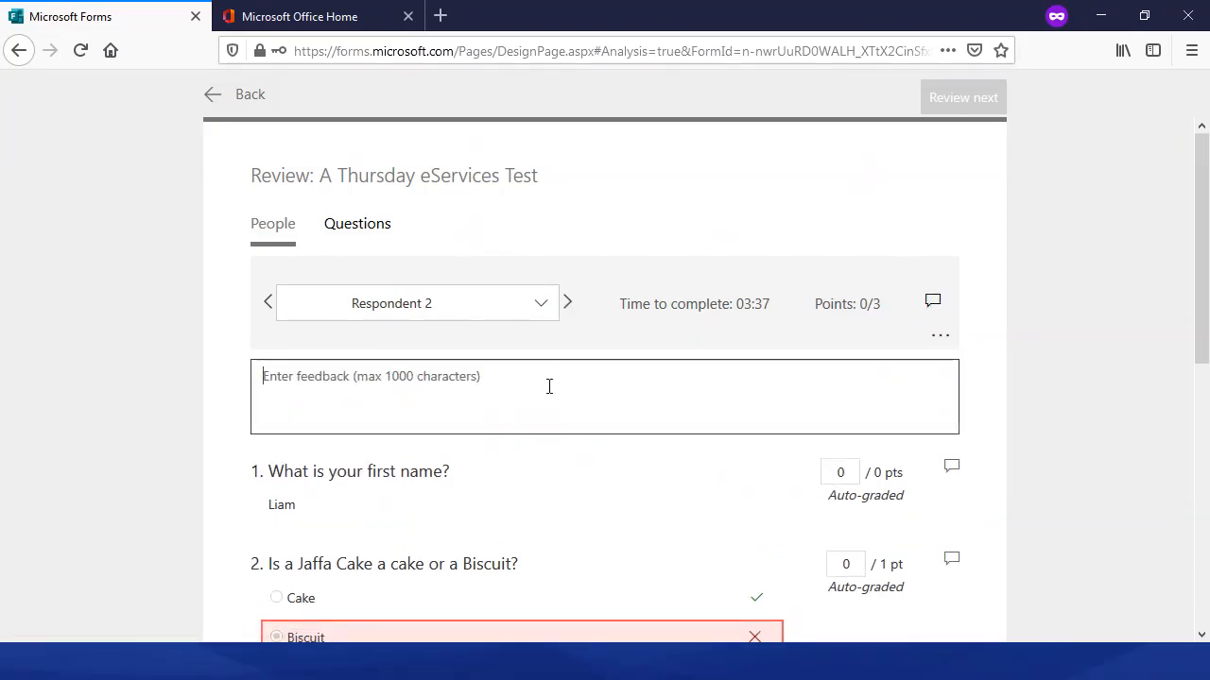
- Switch the review to question view, select the Jaffa Cake question, and examine the individual responses that answered Cake
click(549, 385)
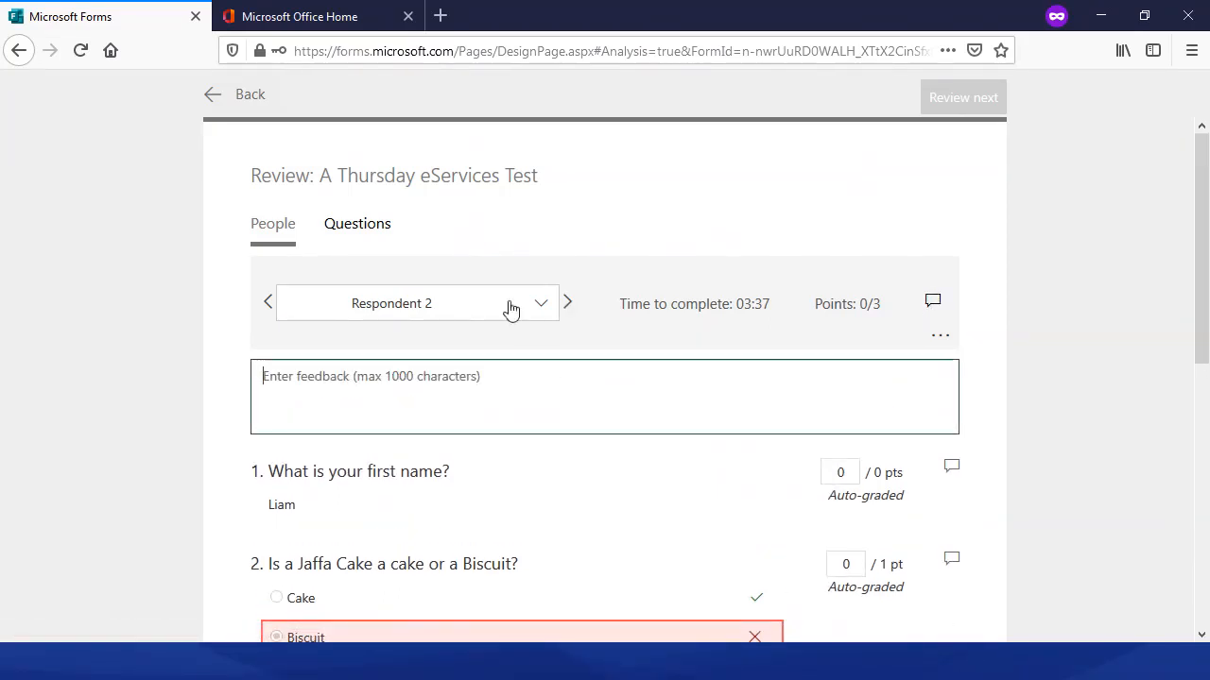
click(359, 228)
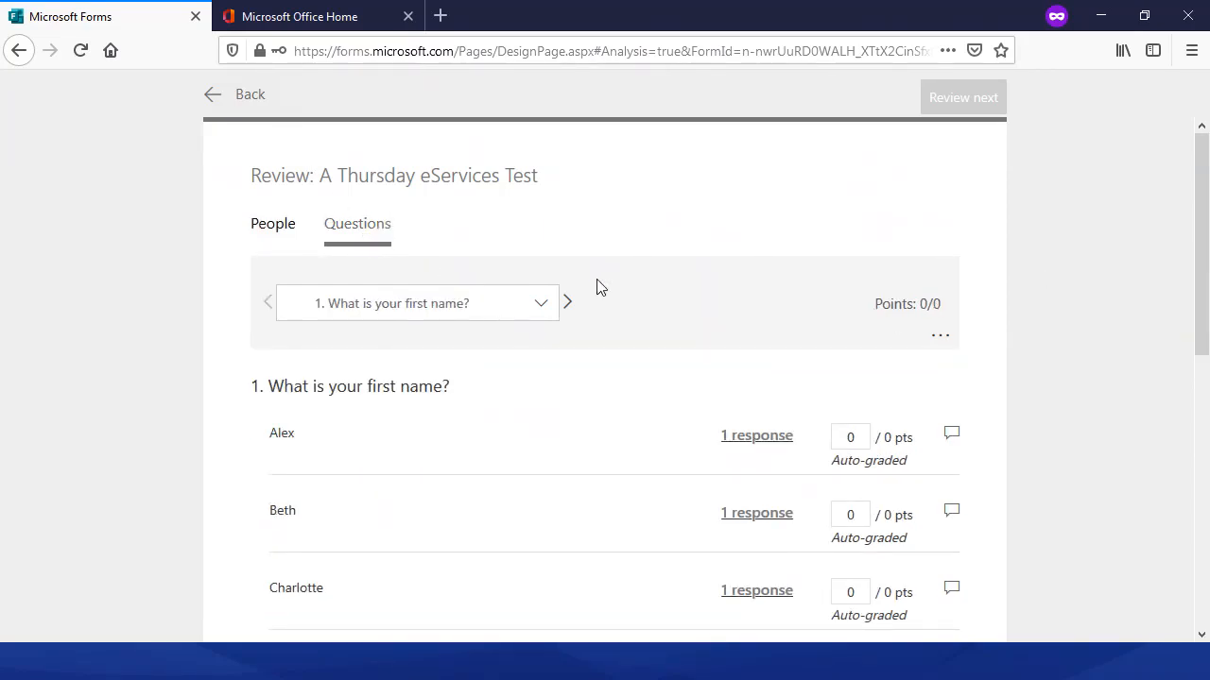
click(479, 312)
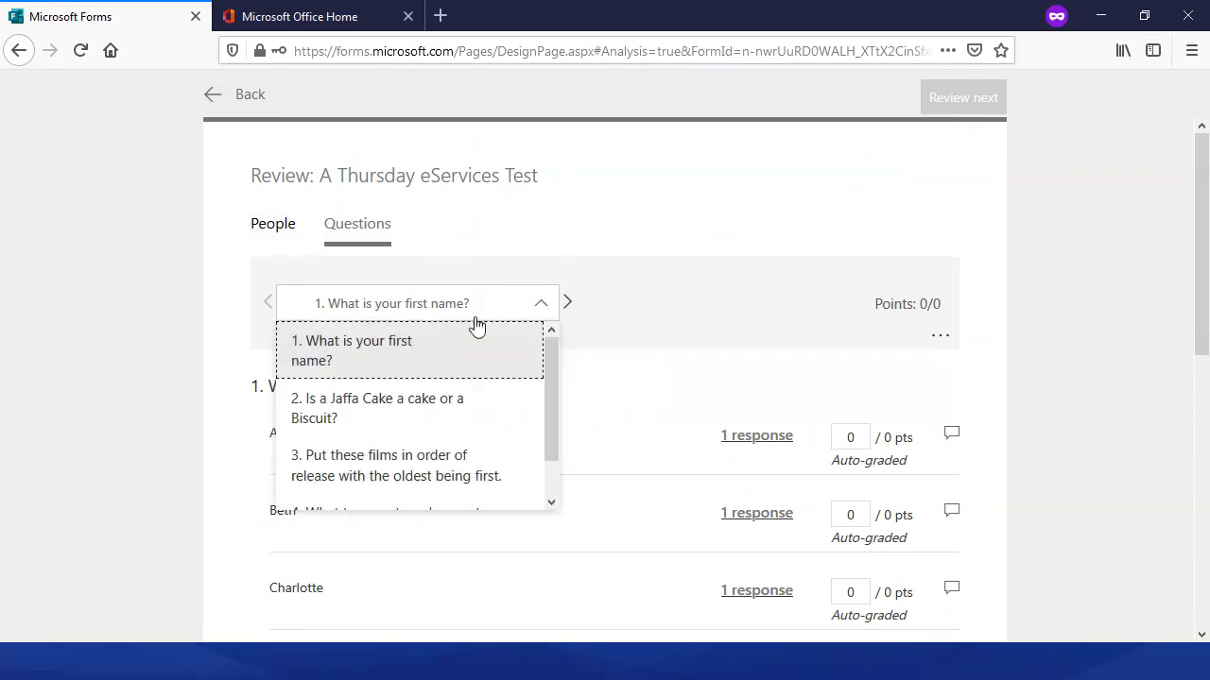
click(406, 416)
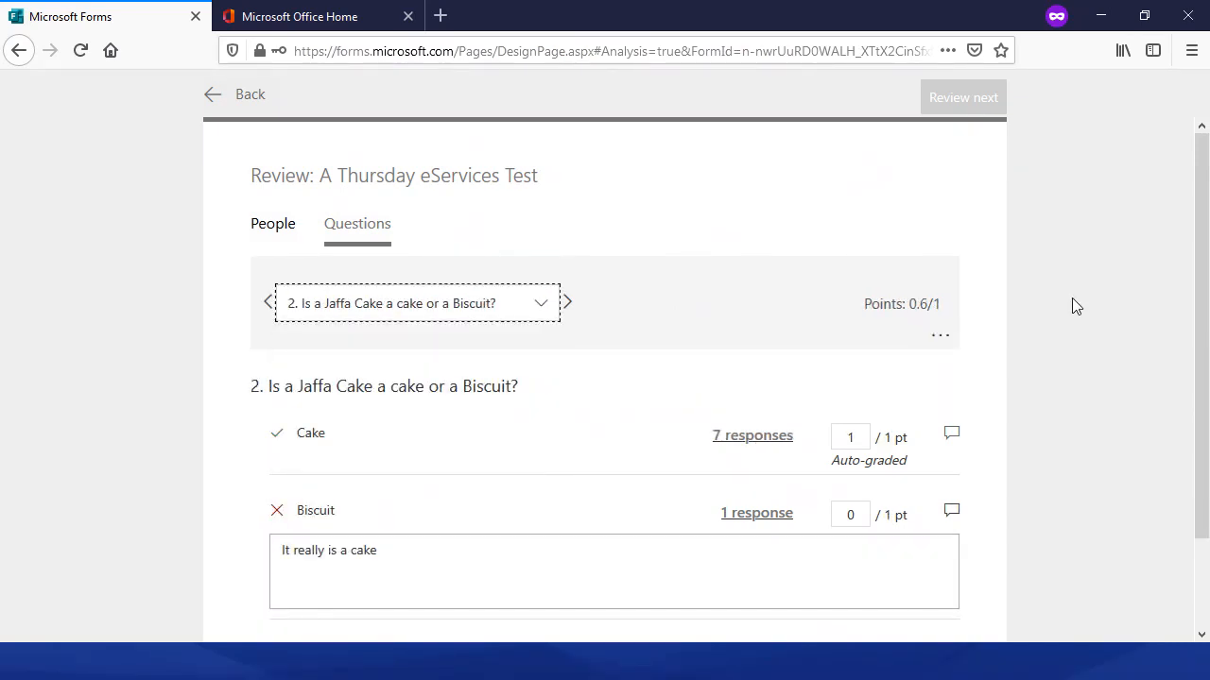
scroll(1072, 305, down, 1)
click(750, 348)
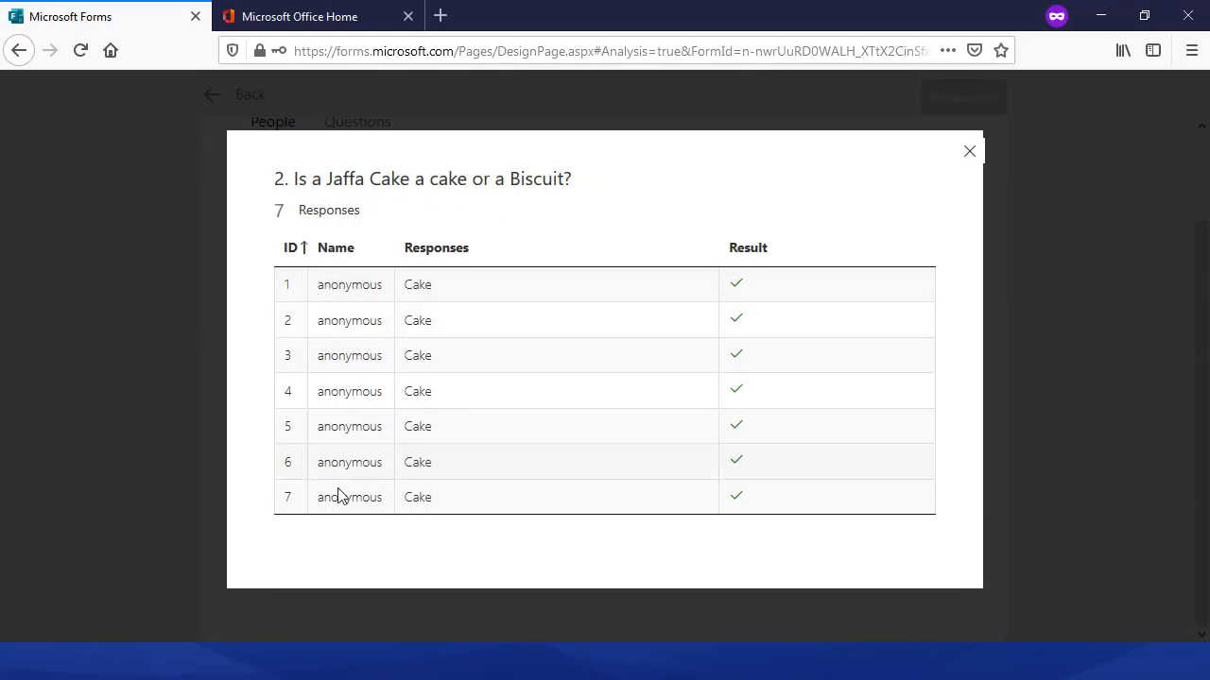
click(969, 151)
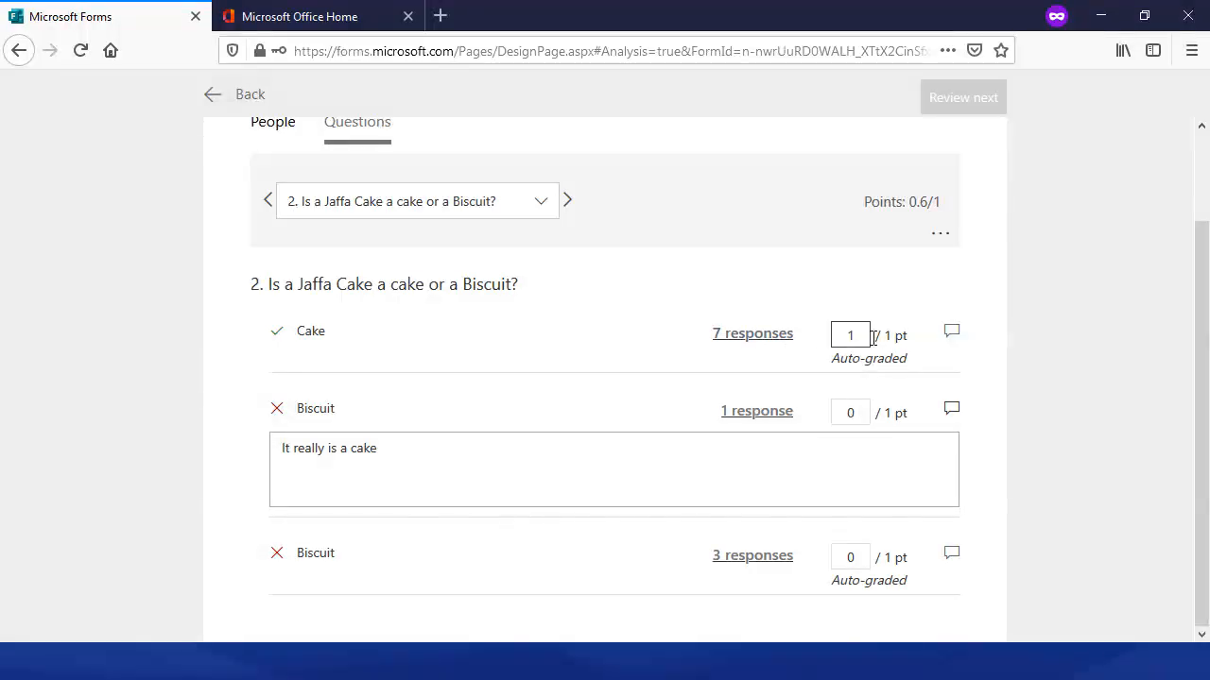
- Open the feedback box for the Cake answers and return through the people review to the quiz's responses summary
click(952, 337)
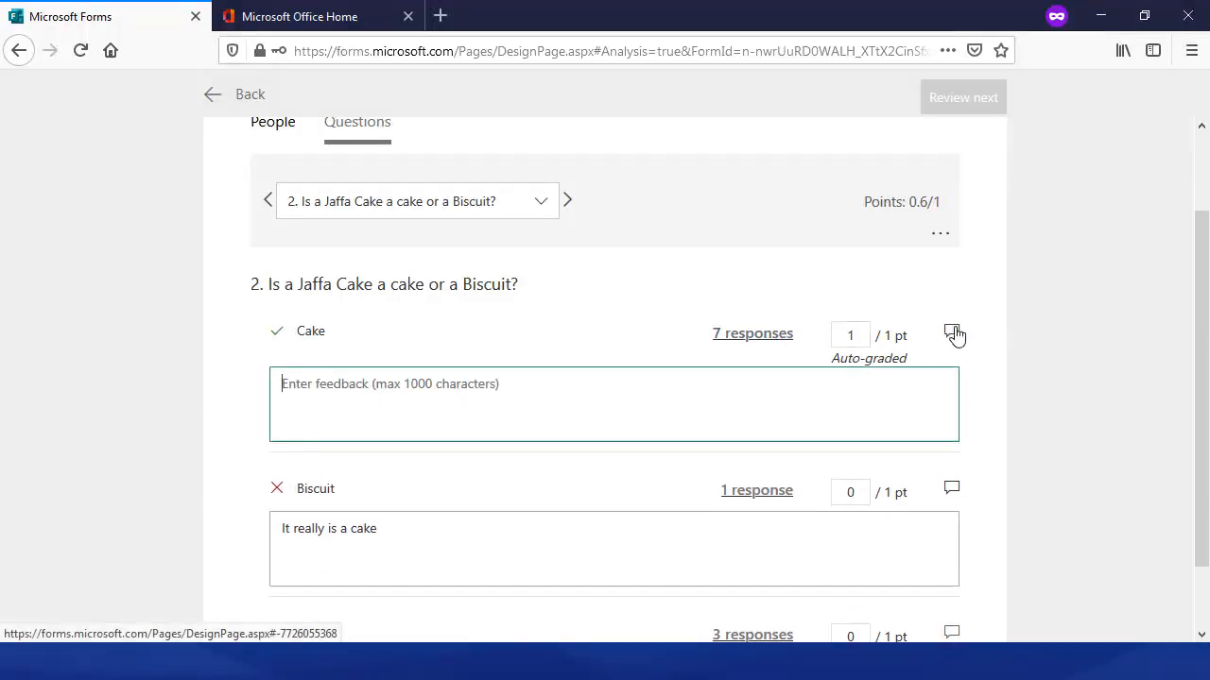
click(390, 370)
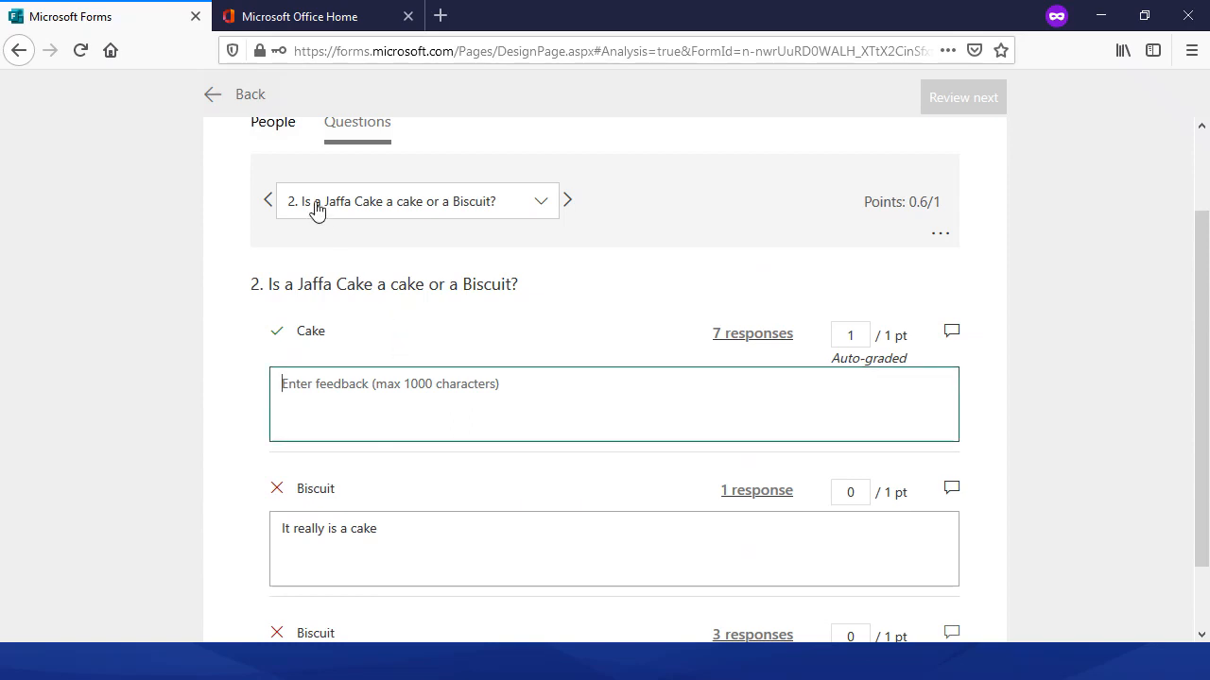
click(273, 131)
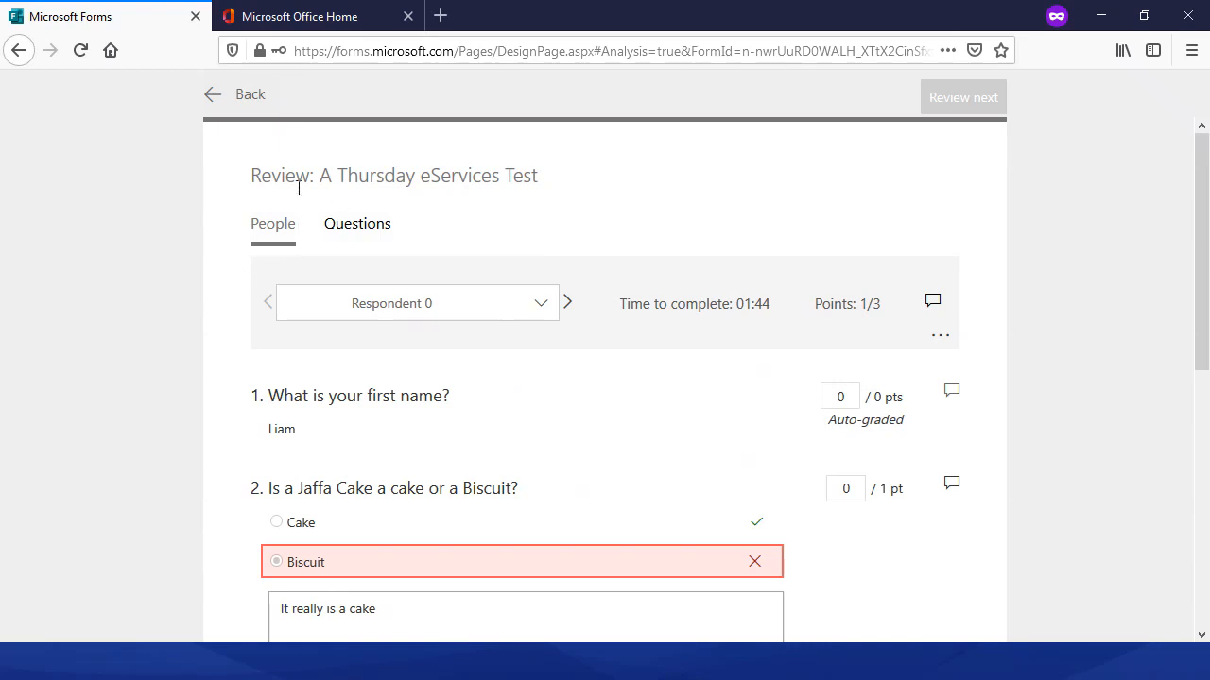
click(216, 95)
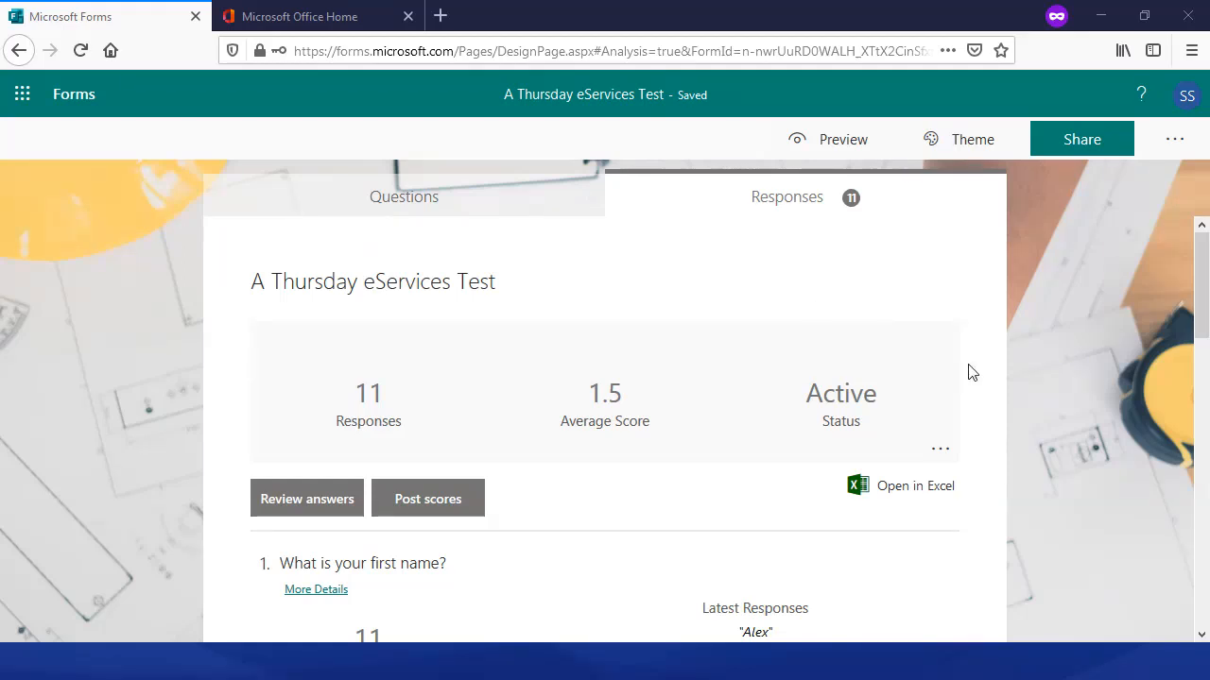
- Restrict who can fill in the quiz to "Only people in my organisation can respond" in the form settings
click(1175, 144)
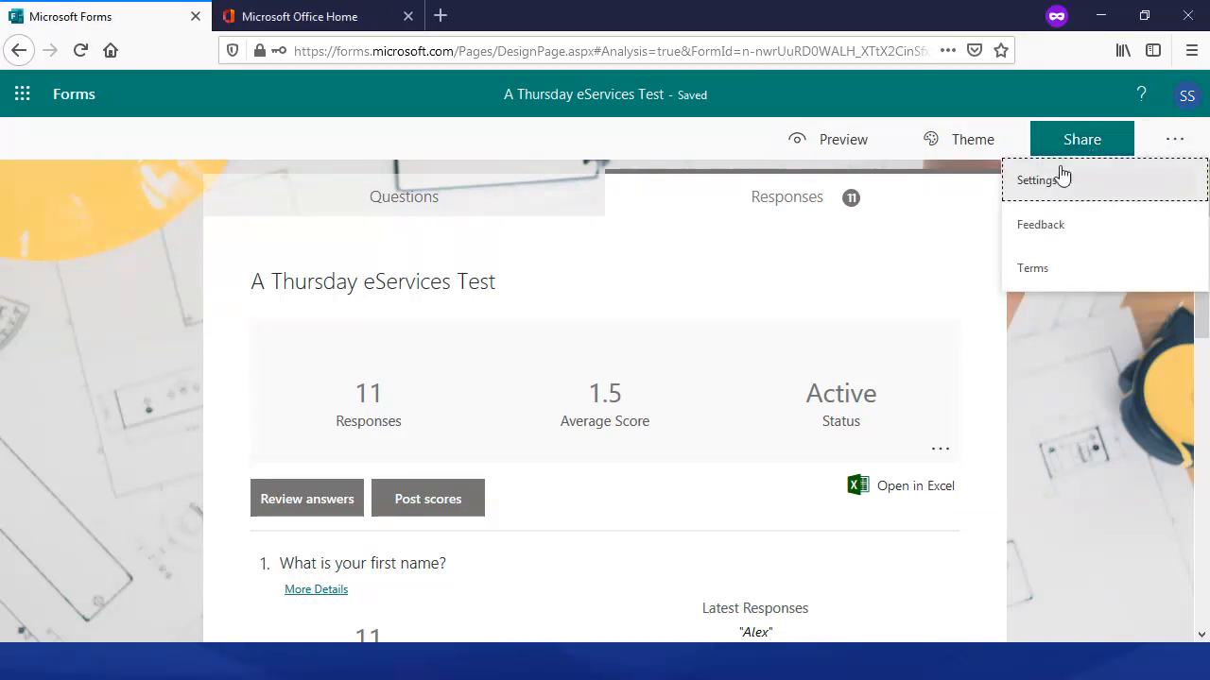
click(1055, 180)
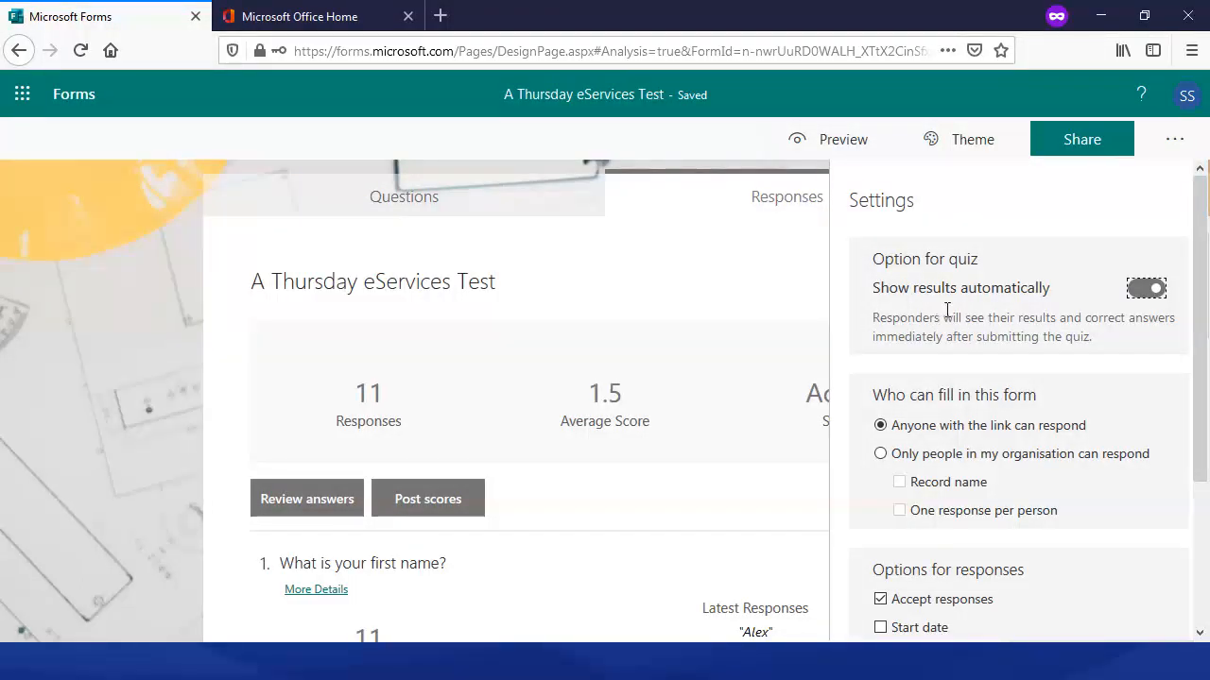
scroll(964, 336, down, 3)
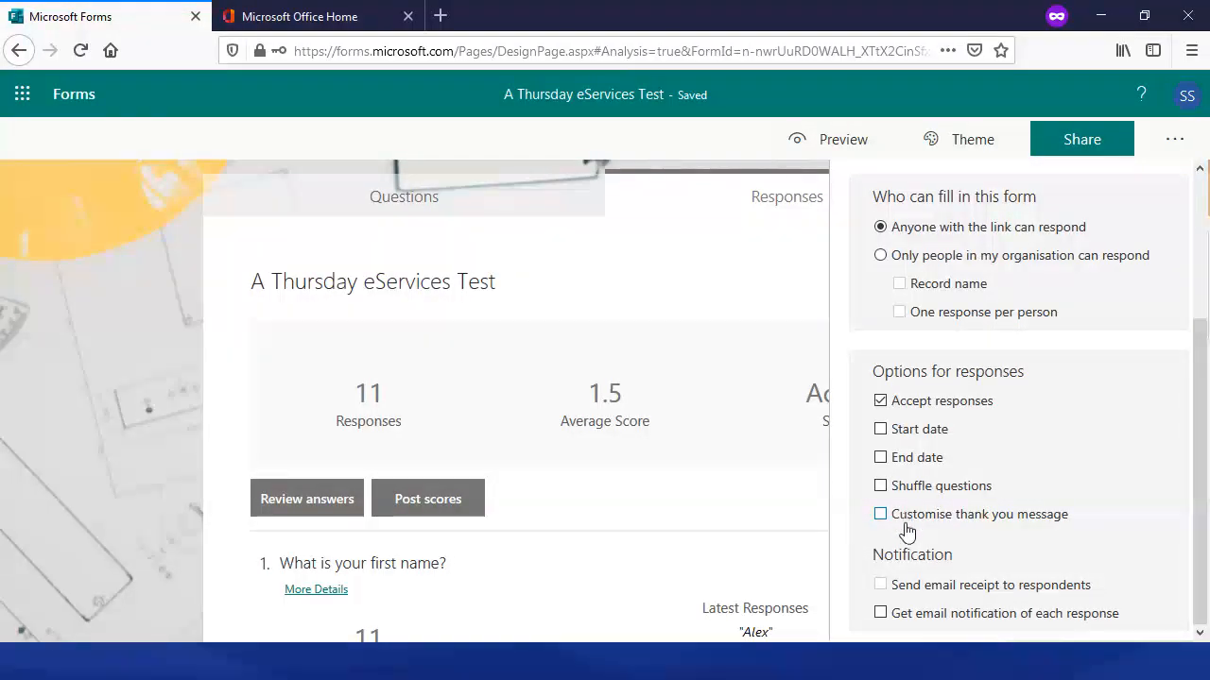
click(888, 259)
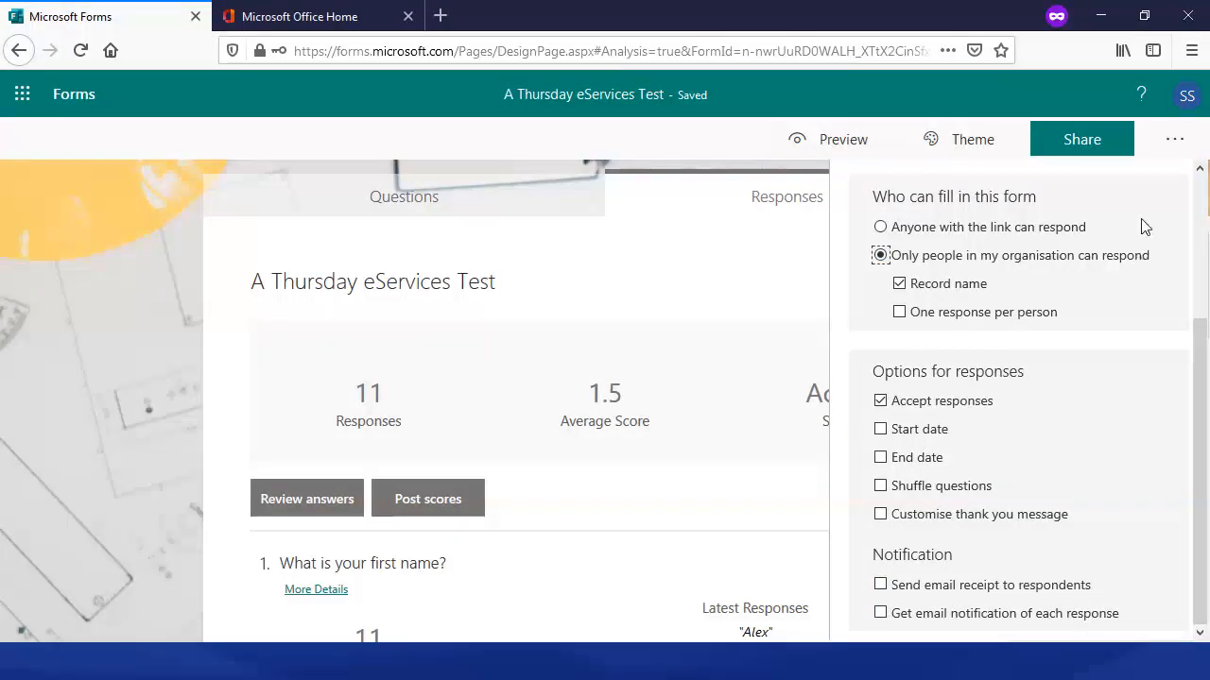
click(1170, 140)
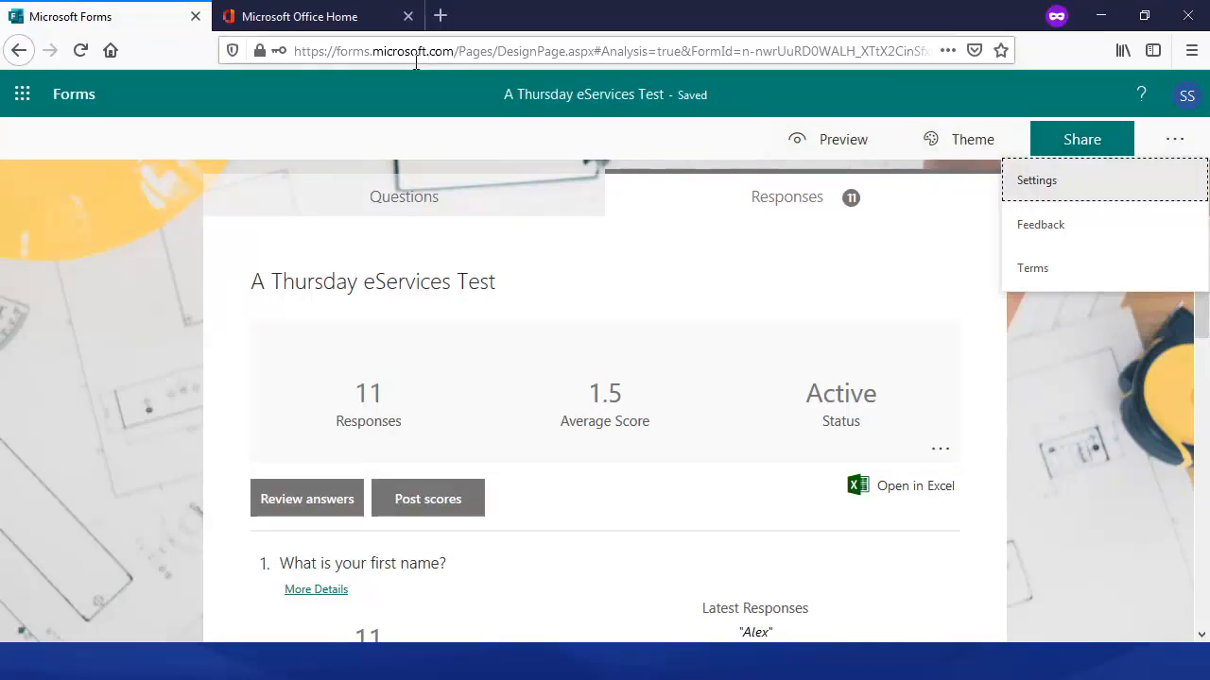
click(1143, 331)
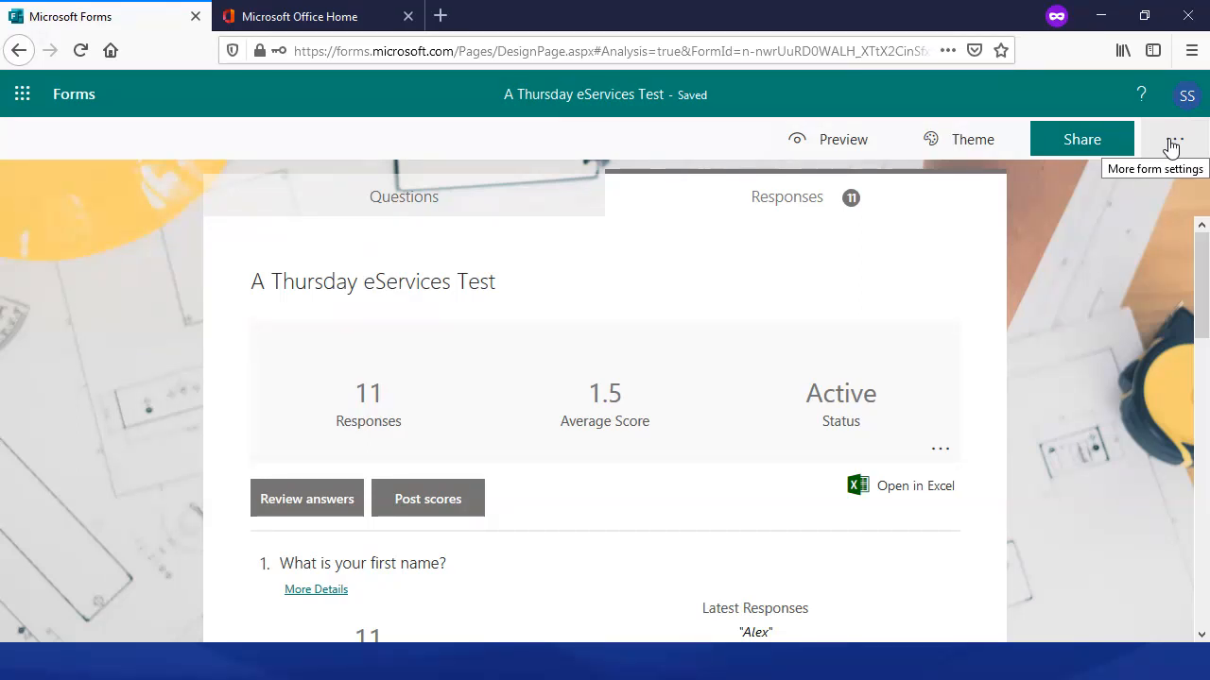
- Preview "A Thursday eServices Test" as respondents see it and return to its responses summary
click(1170, 147)
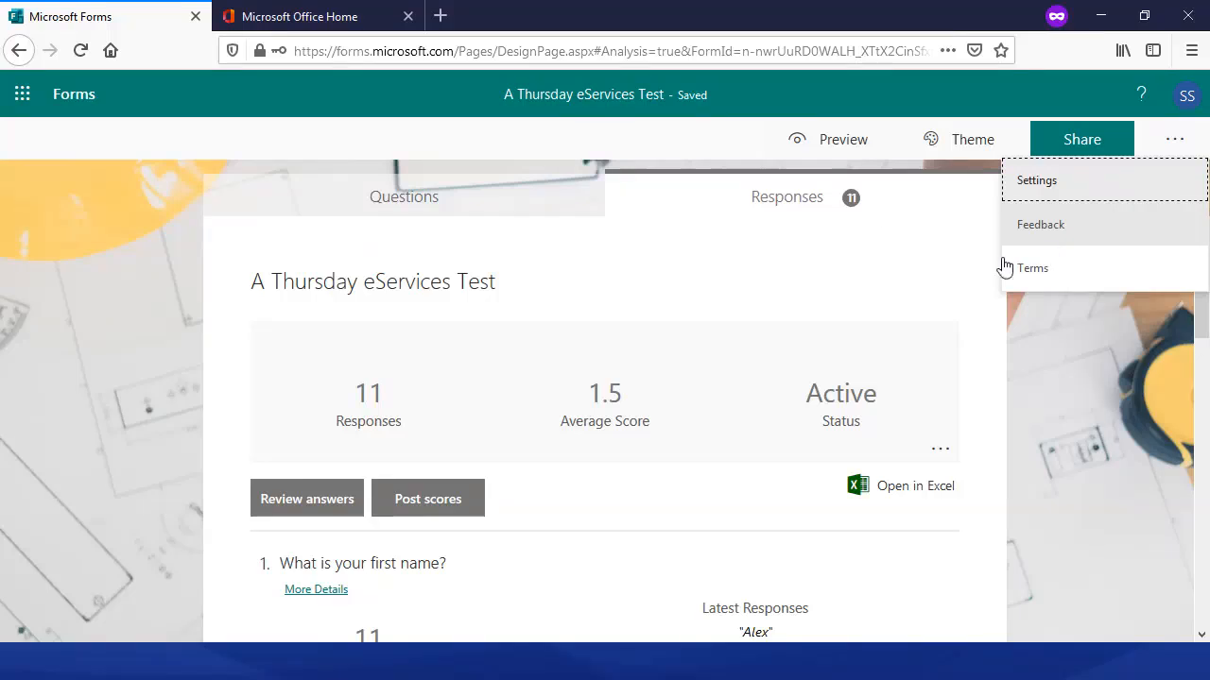
click(794, 150)
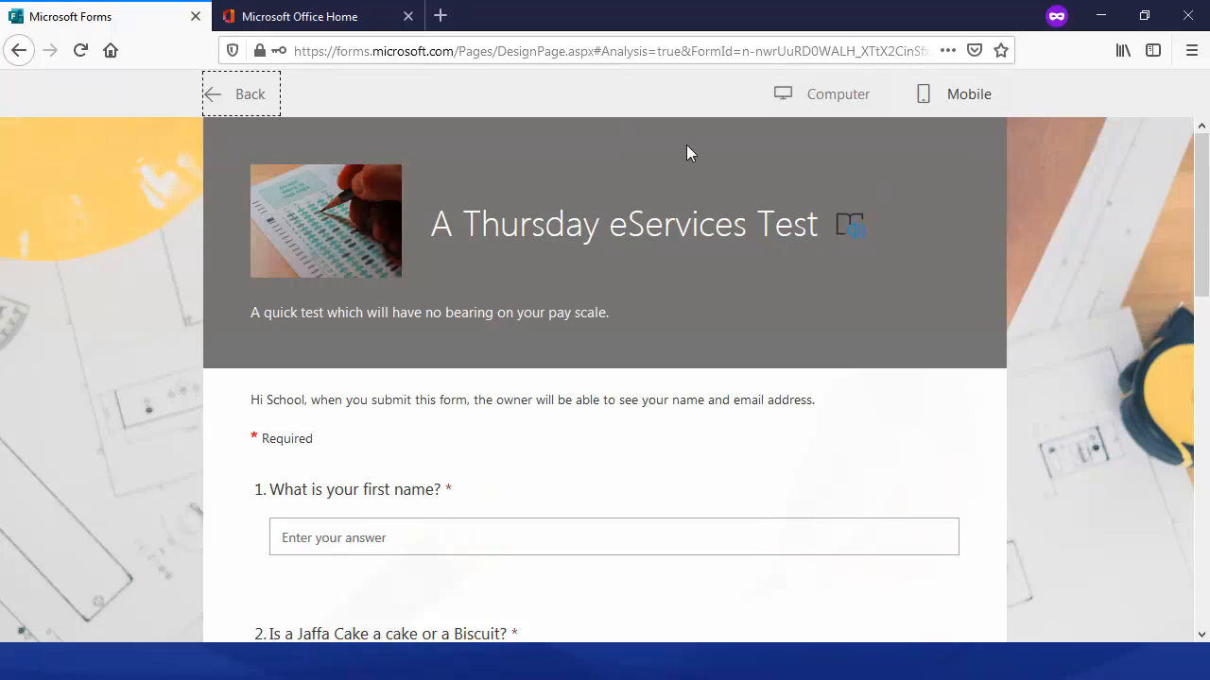
click(247, 95)
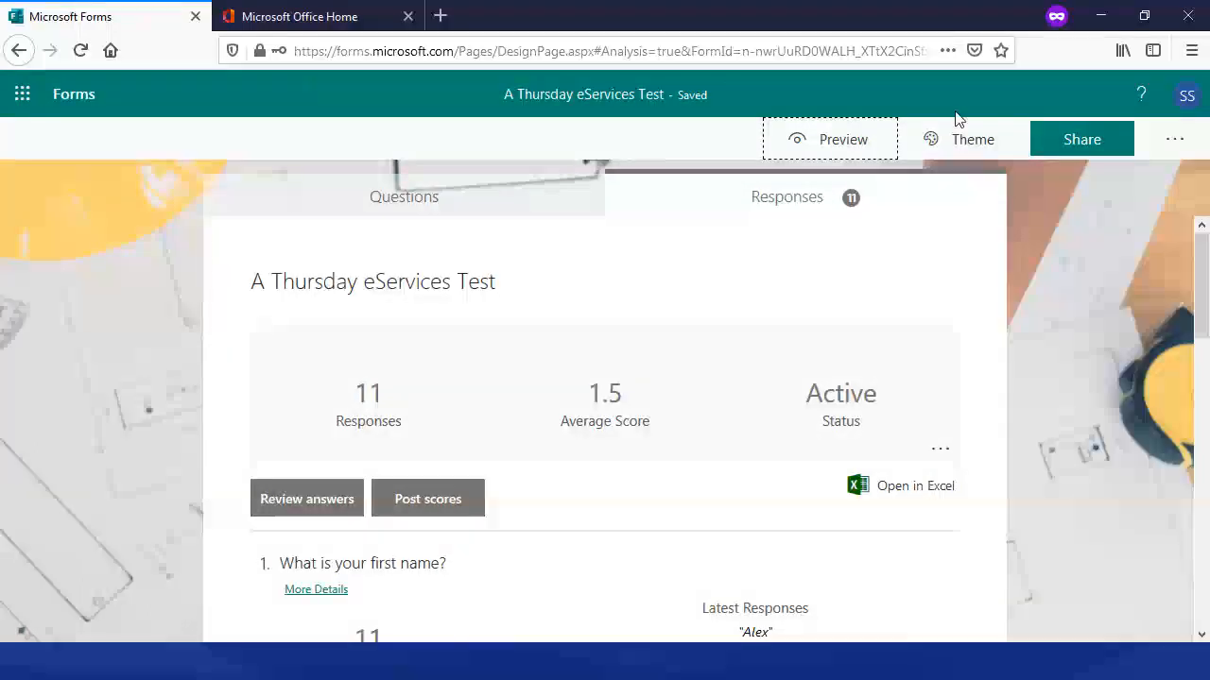
click(1170, 141)
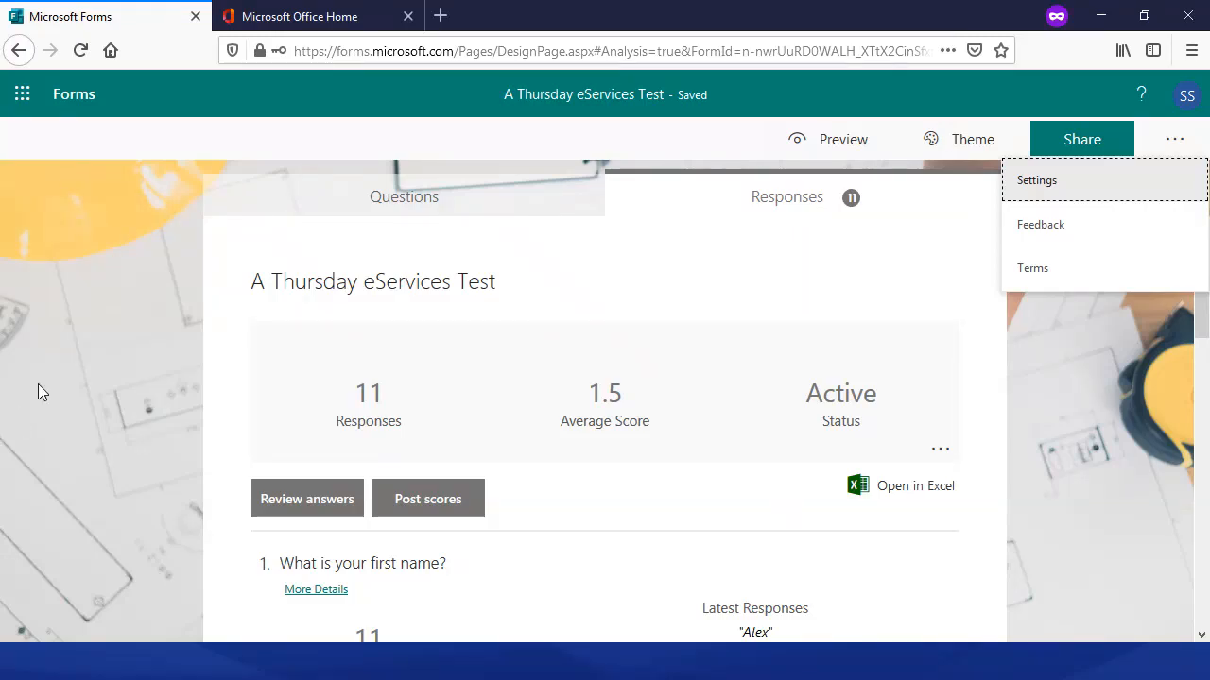
- Open the quiz "A Friday Afternoon Test" from the forms list and add a new section after question 3
scroll(983, 357, down, 2)
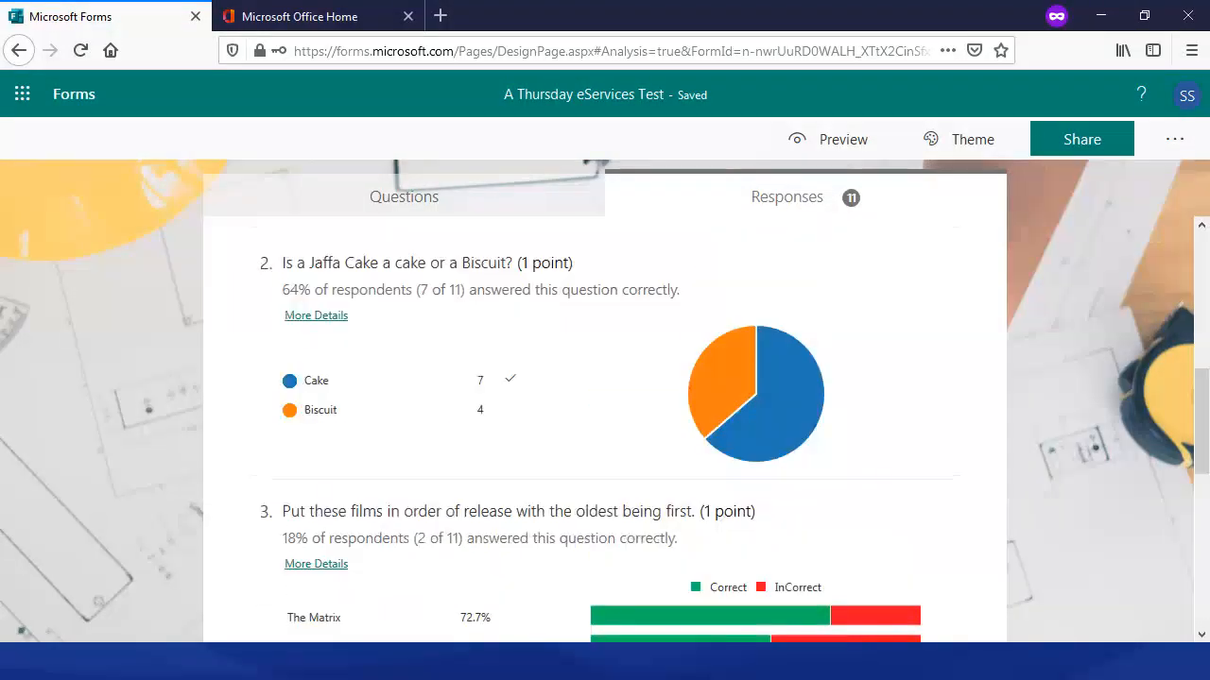
click(83, 95)
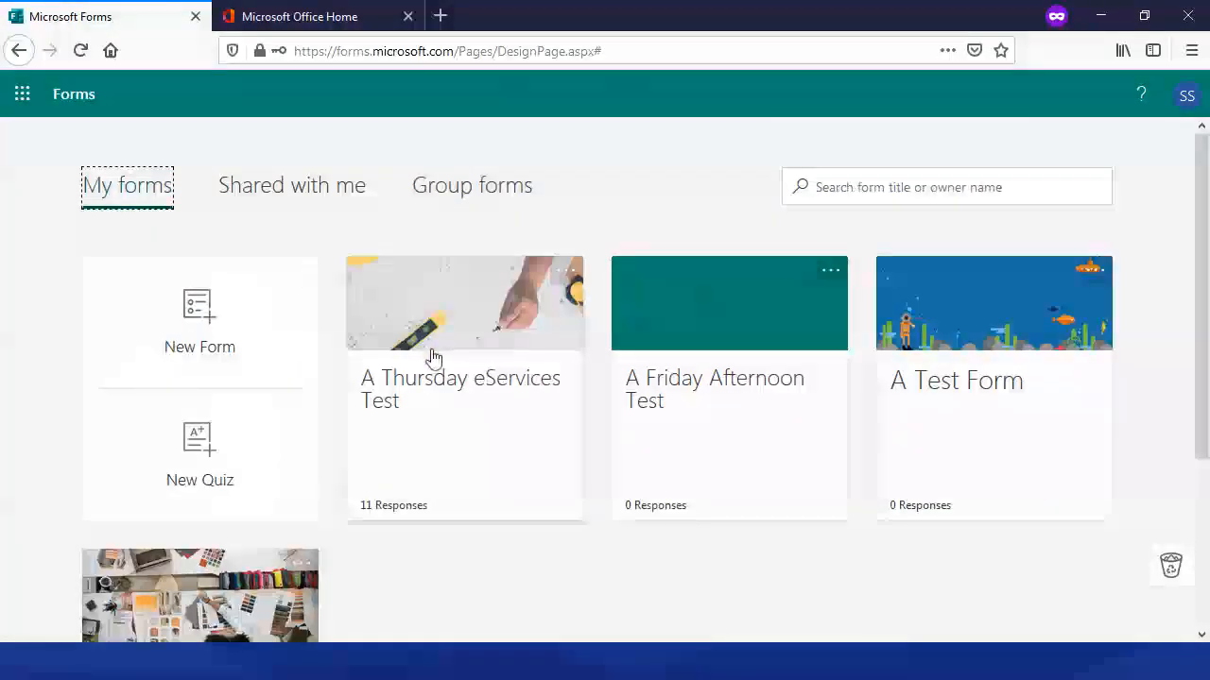
click(684, 386)
scroll(361, 405, down, 5)
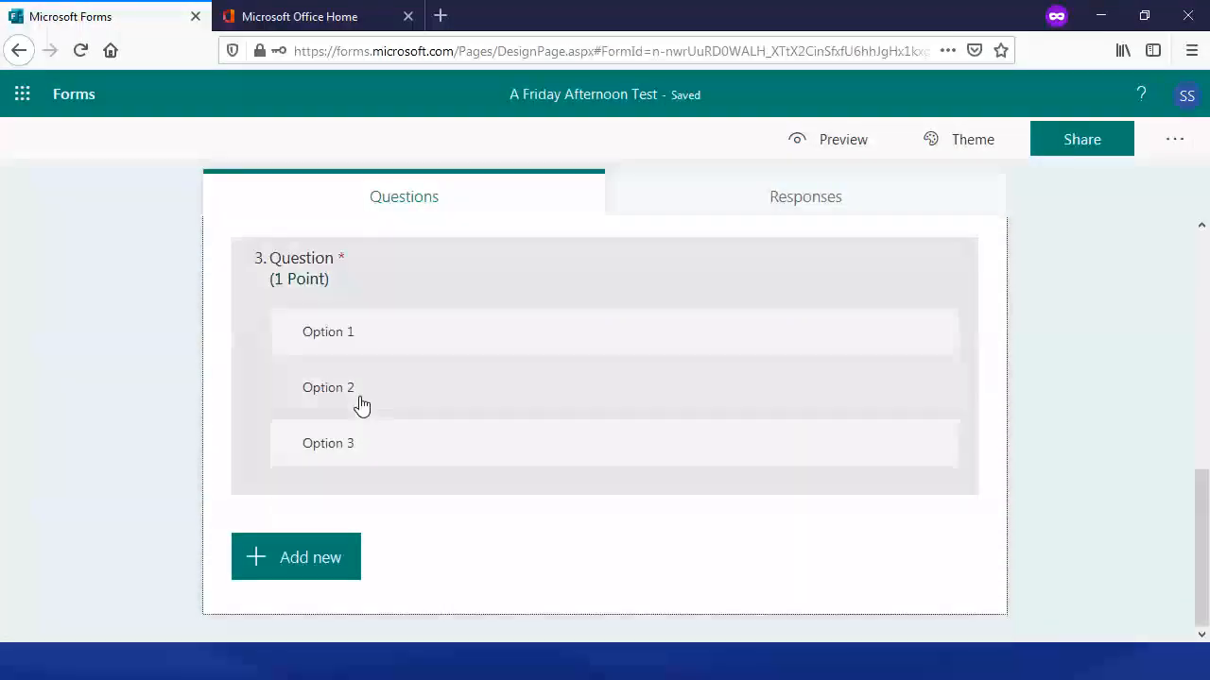
click(308, 557)
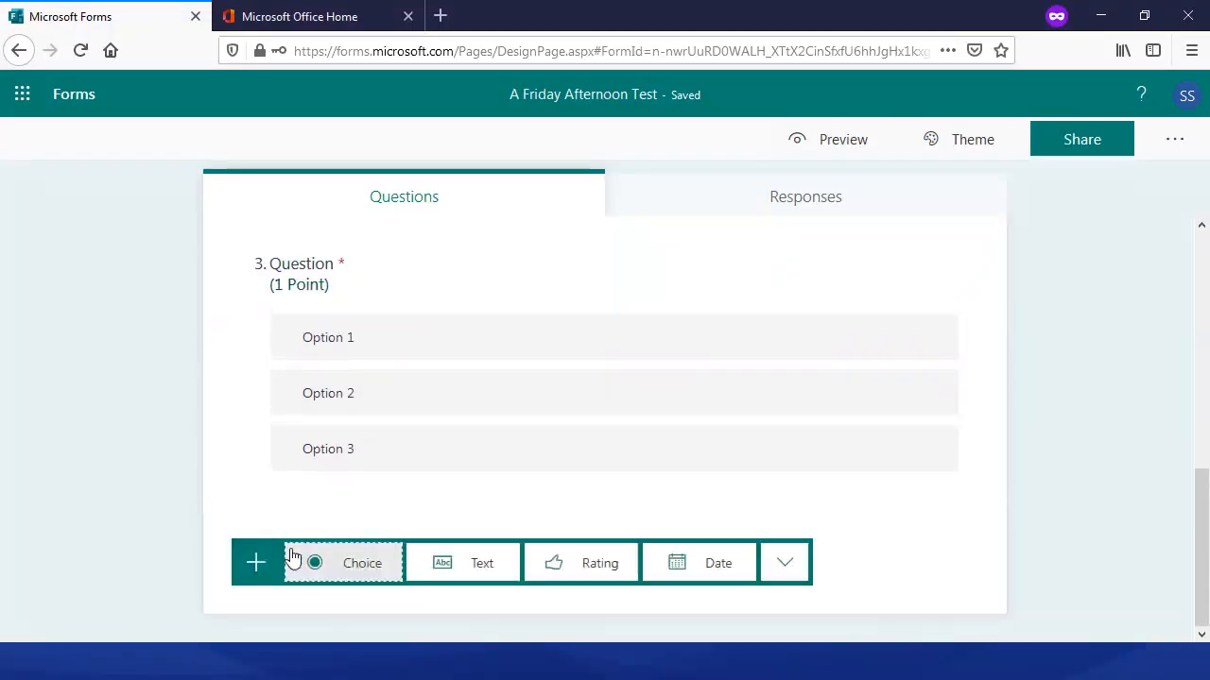
click(785, 565)
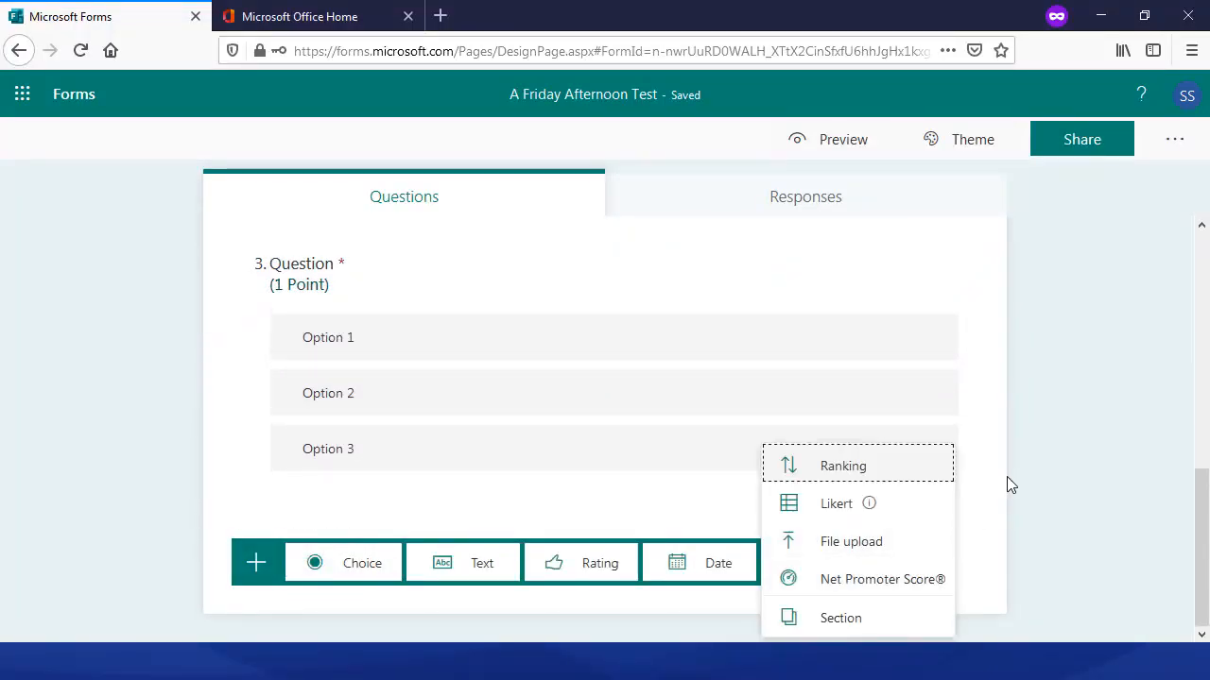
mouse_move(864, 504)
click(861, 621)
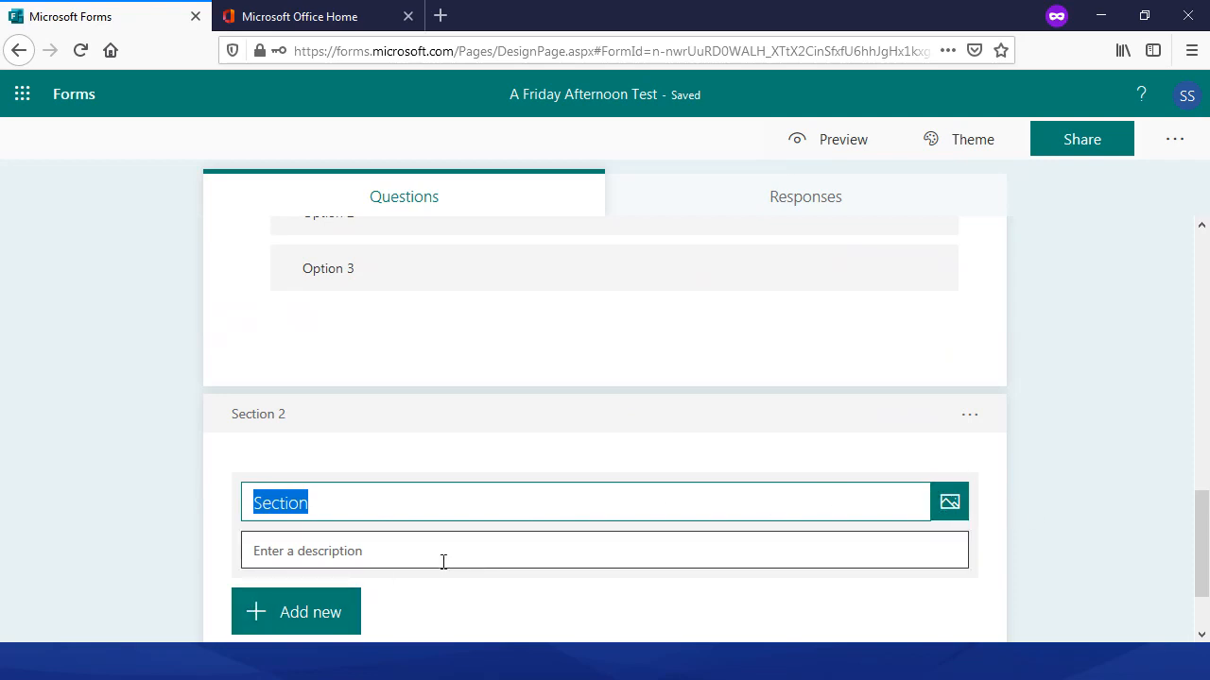
- Open the branching options for question 1 about the Jaffa Cake
scroll(473, 529, up, 2)
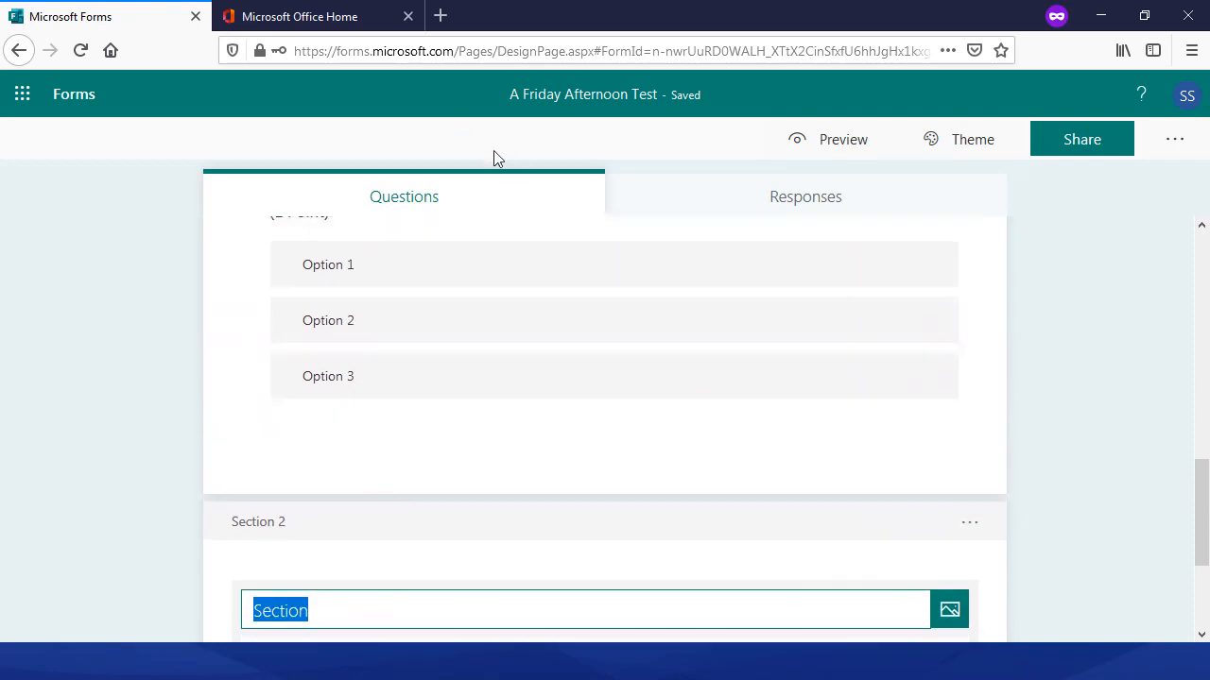
scroll(445, 382, up, 5)
click(432, 515)
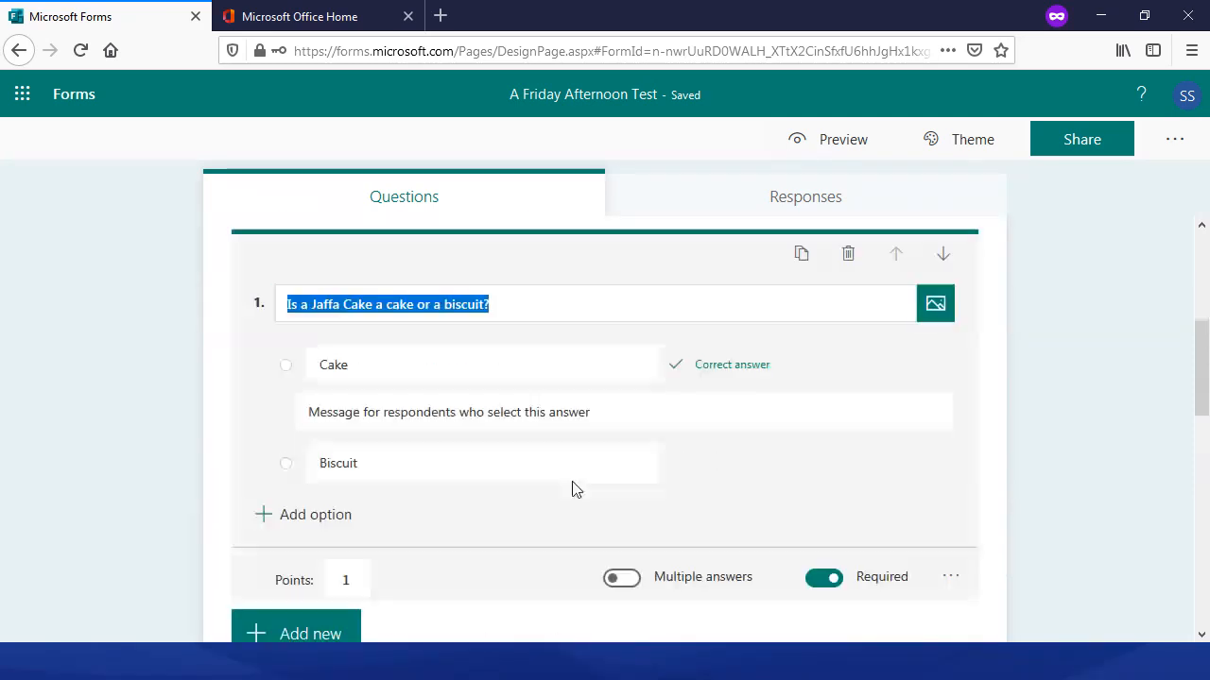
scroll(851, 454, down, 1)
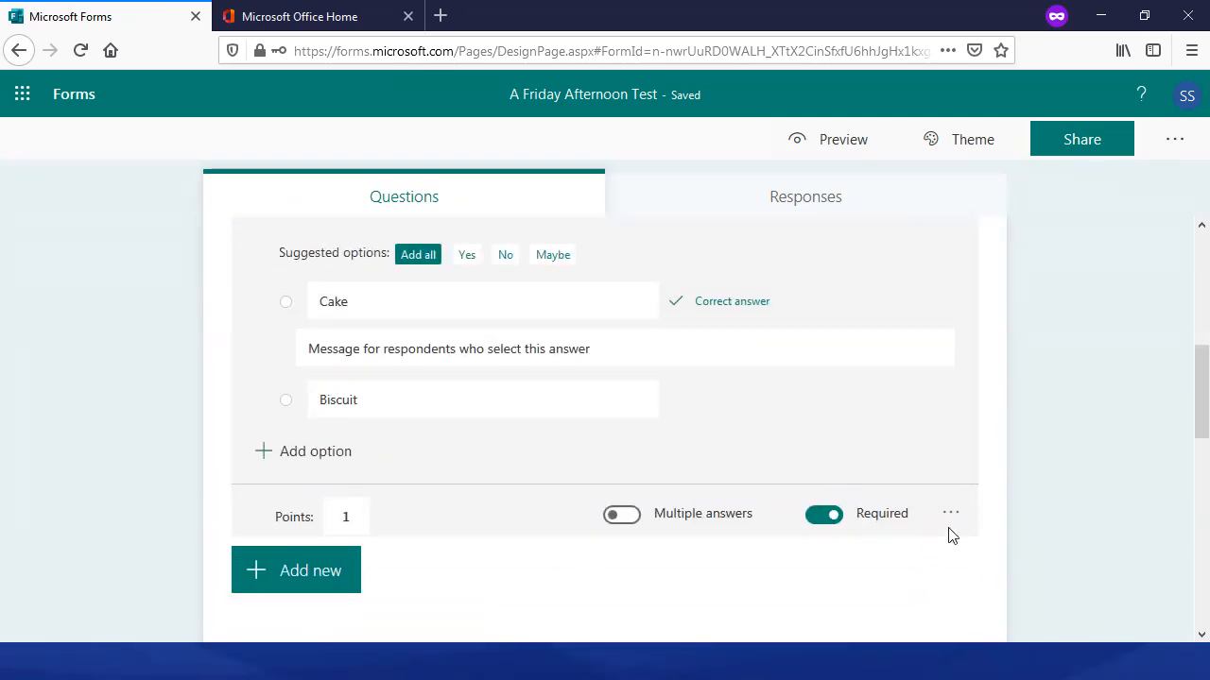
click(951, 516)
click(983, 619)
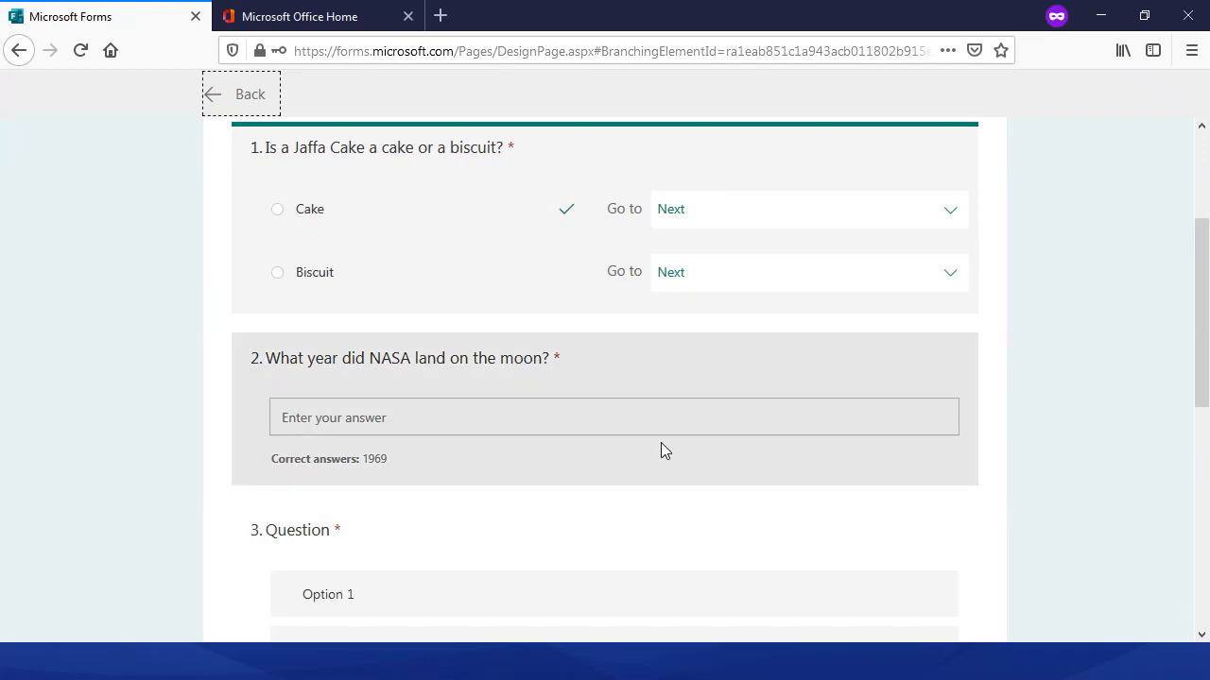
- Examine the branching destinations available for the Cake and Biscuit answers and return to the quiz's question editor
click(723, 217)
click(724, 216)
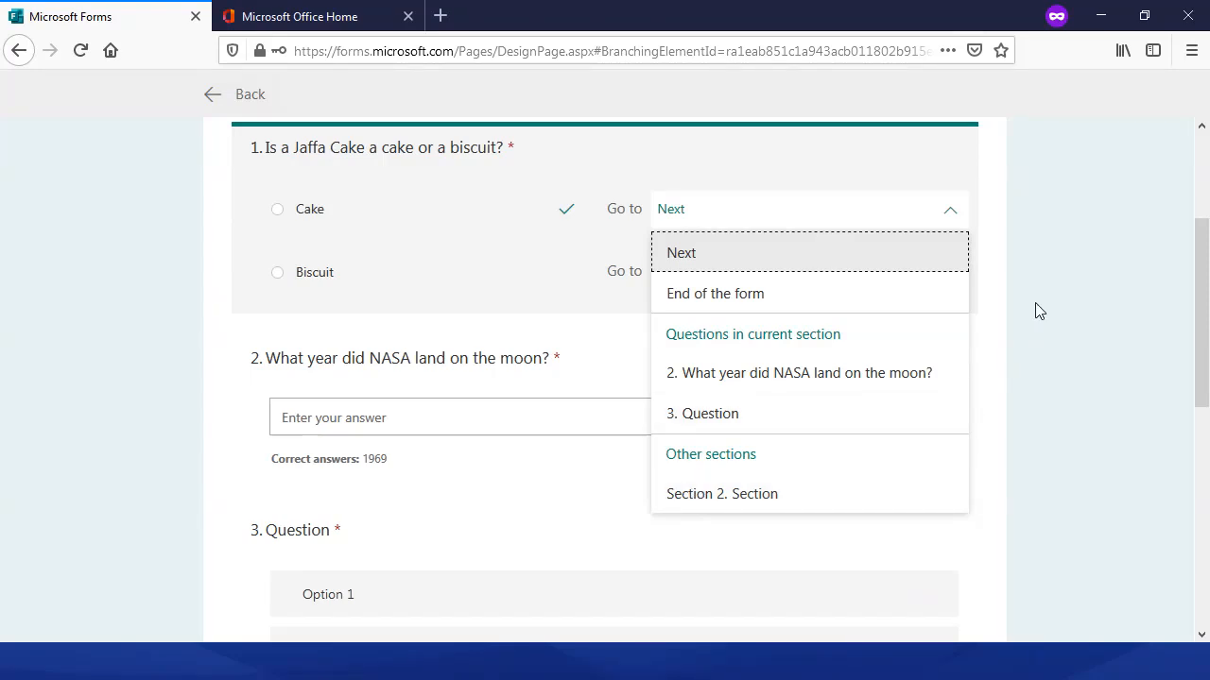
click(1085, 295)
click(808, 275)
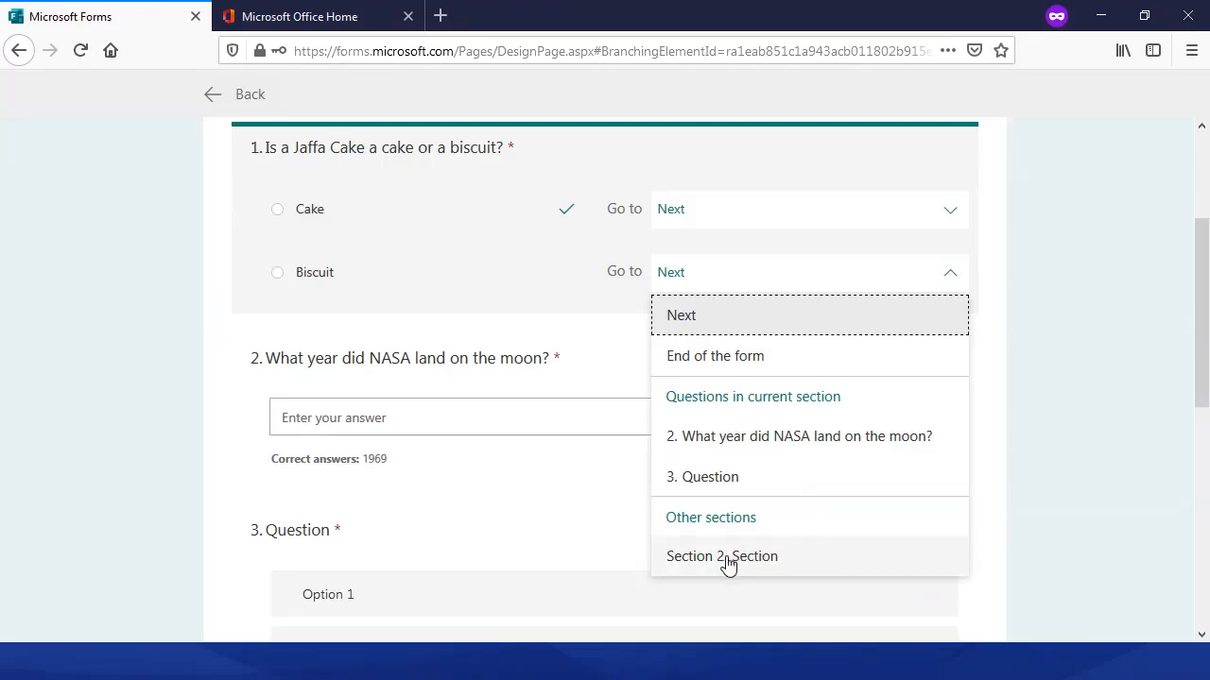
click(1063, 501)
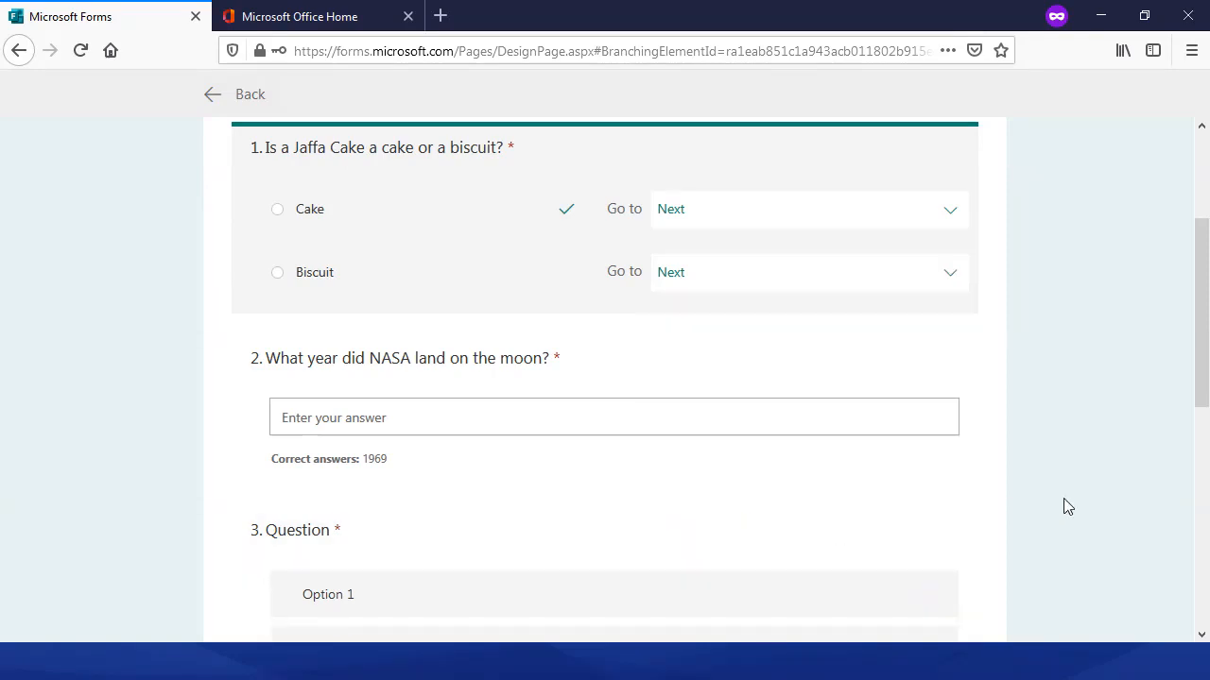
scroll(651, 367, down, 2)
click(220, 94)
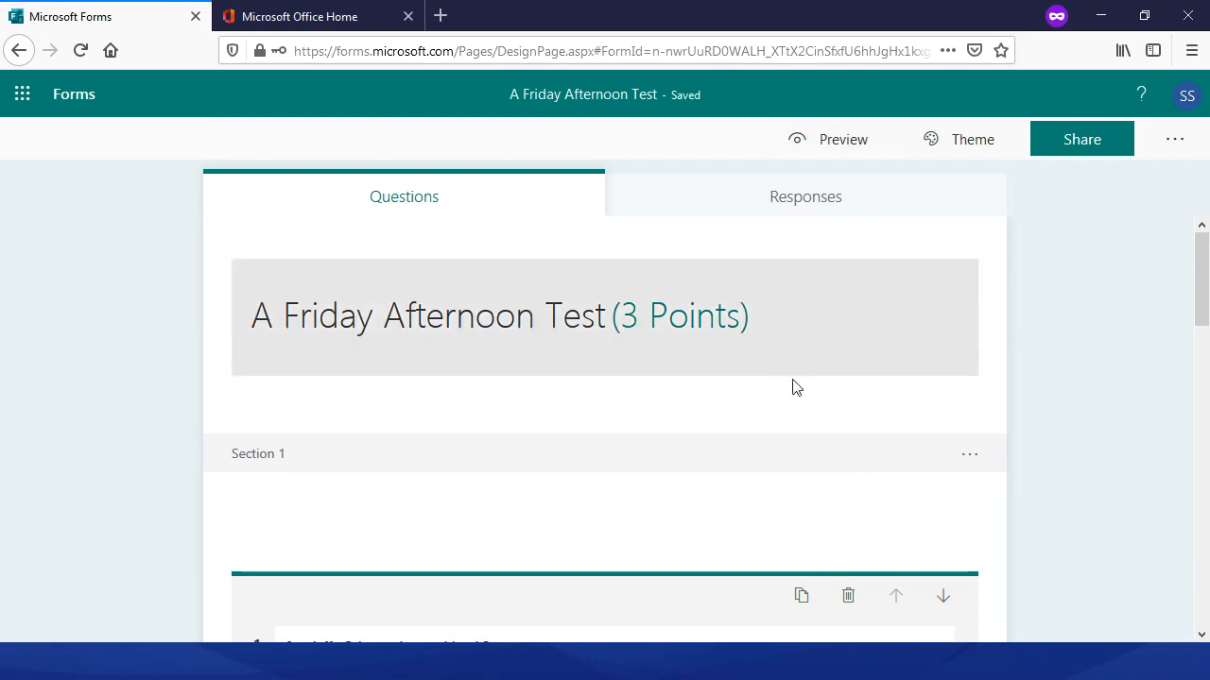
scroll(770, 387, down, 3)
scroll(770, 387, up, 3)
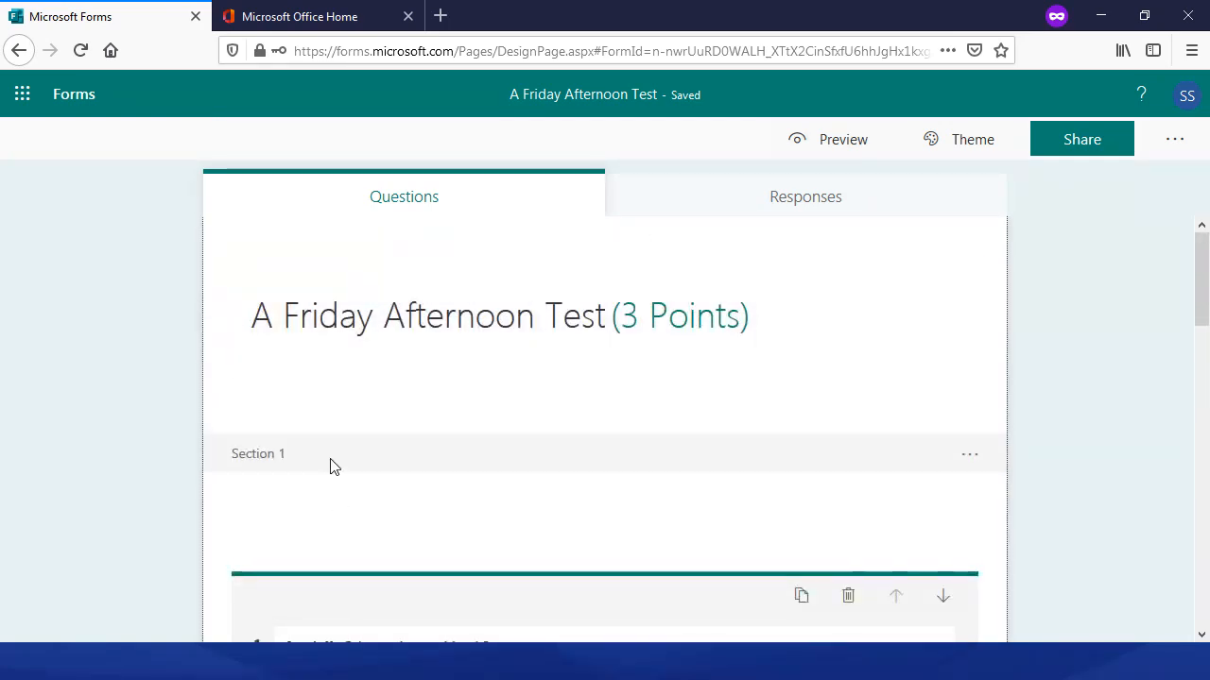
- Examine the duplicate, remove and move options for Section 1, and look over Section 2 and question 3
click(968, 455)
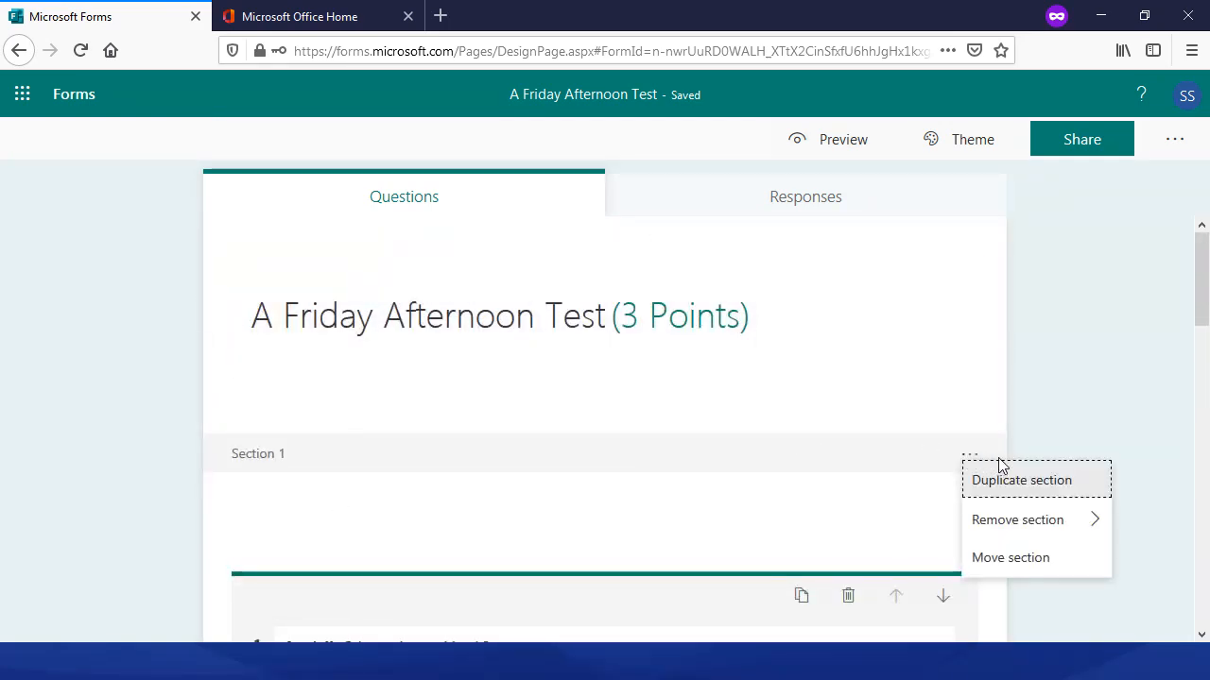
click(1046, 431)
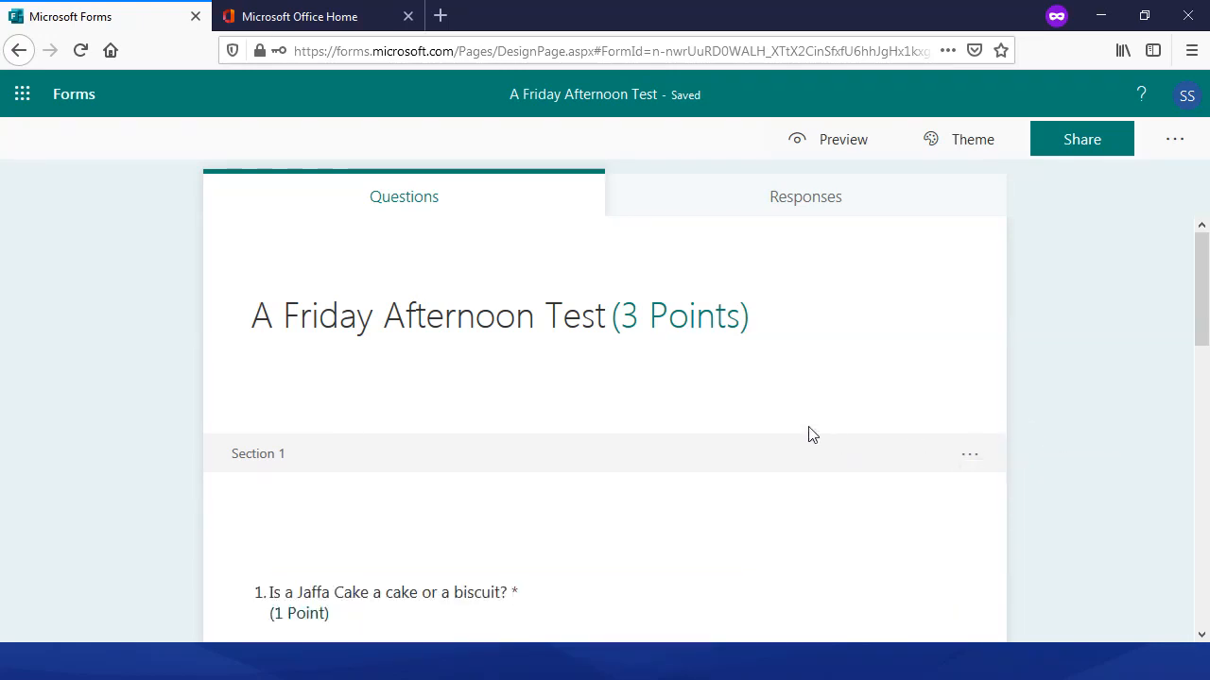
scroll(494, 472, down, 15)
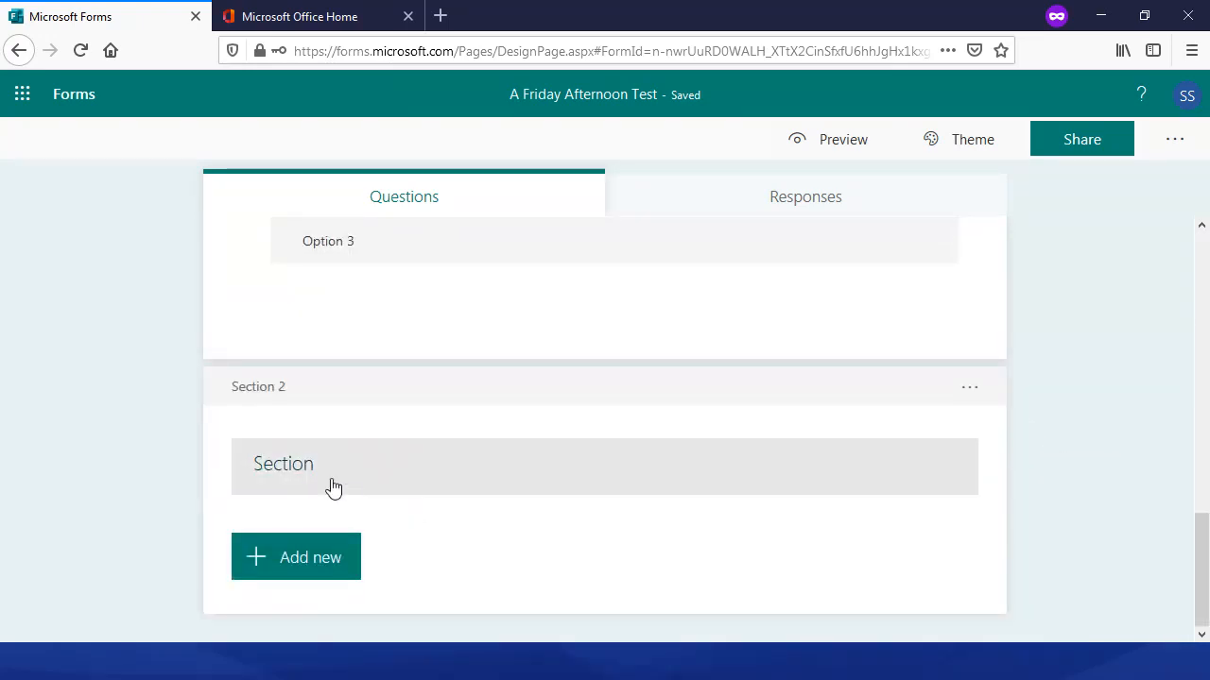
scroll(331, 472, up, 15)
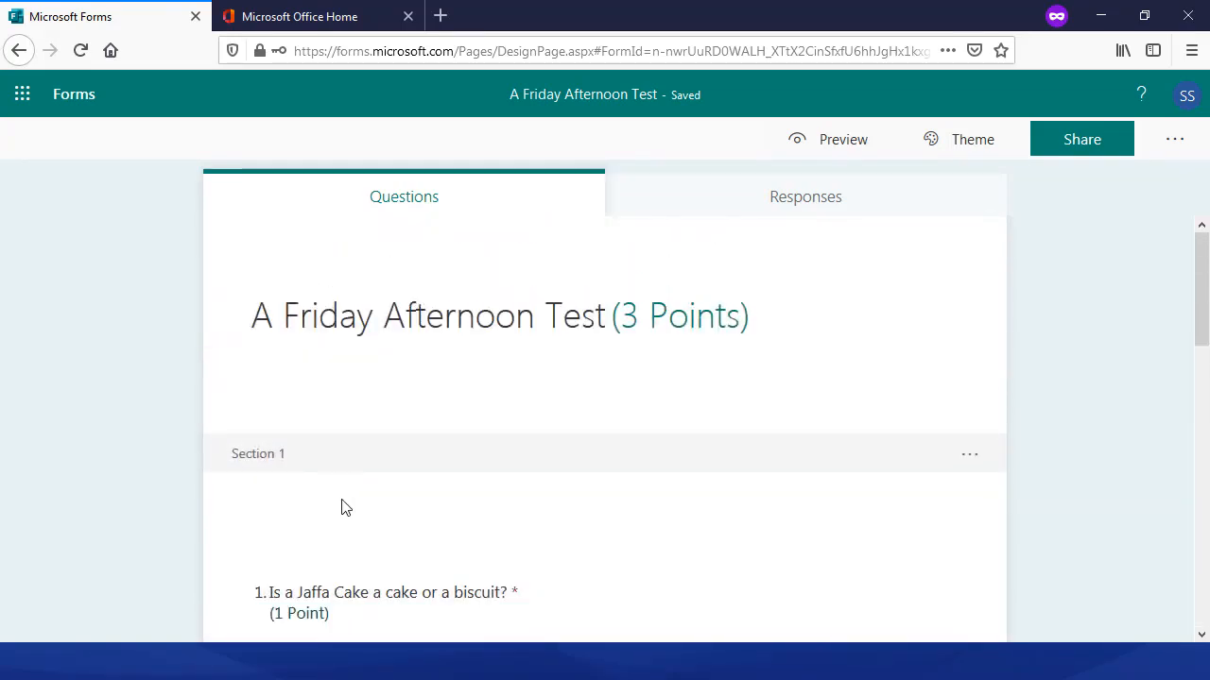
click(970, 461)
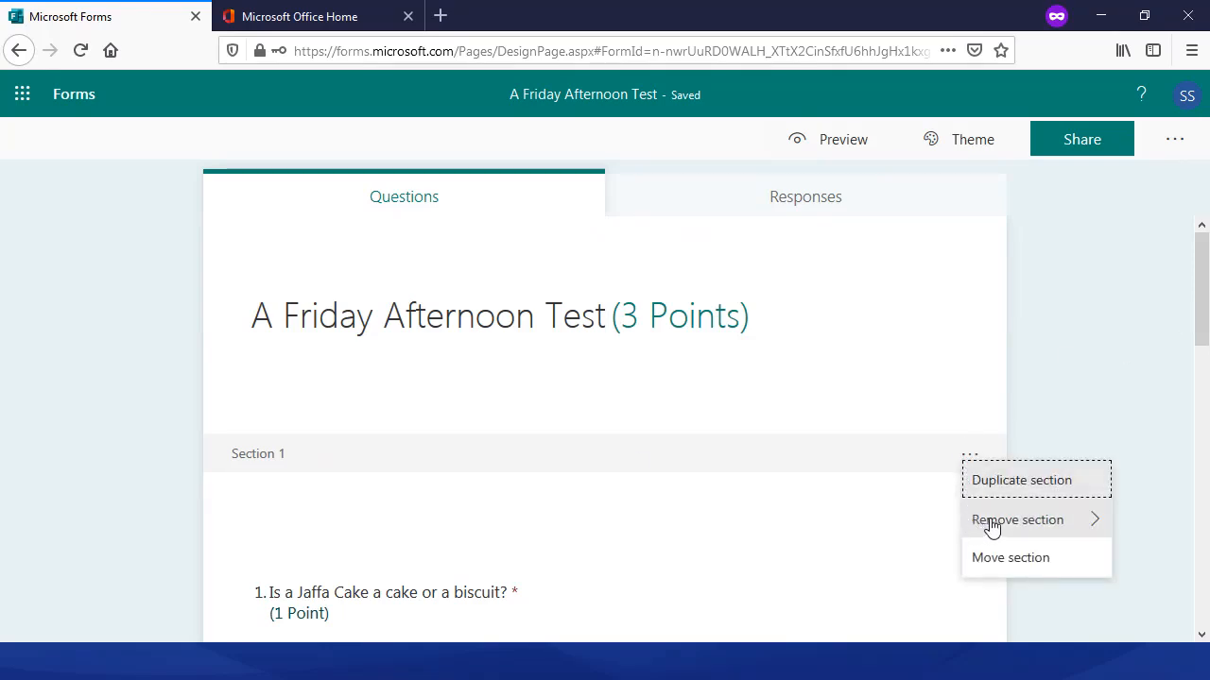
click(1090, 525)
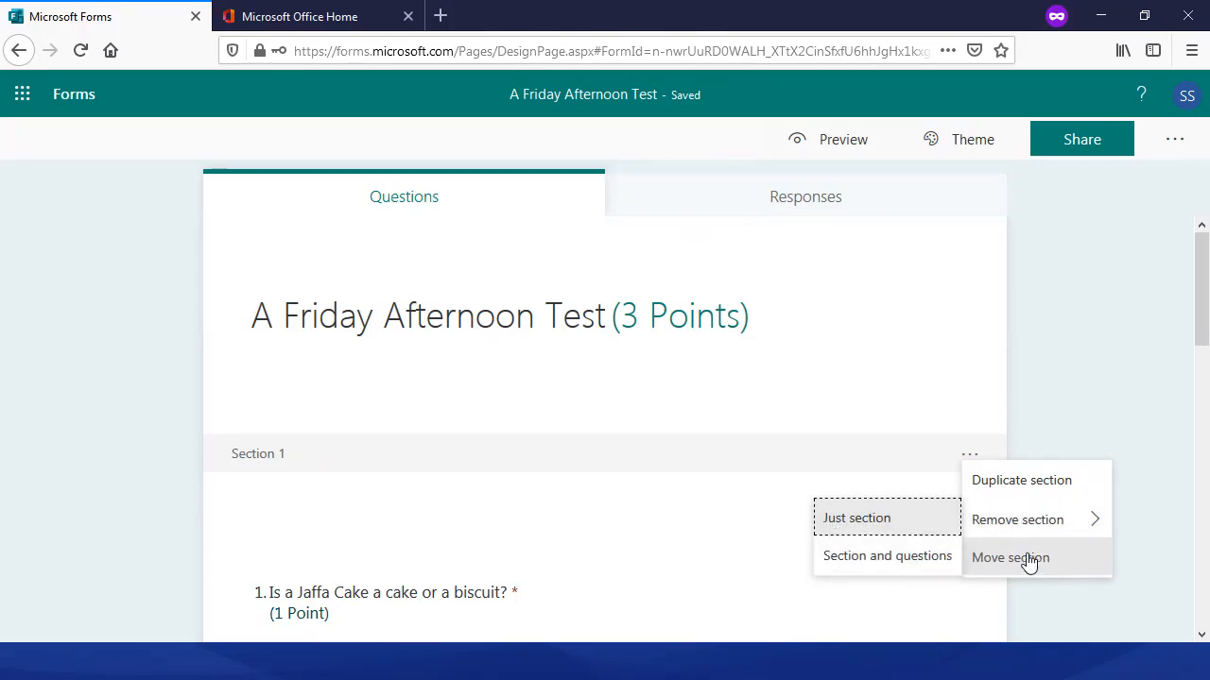
click(1058, 427)
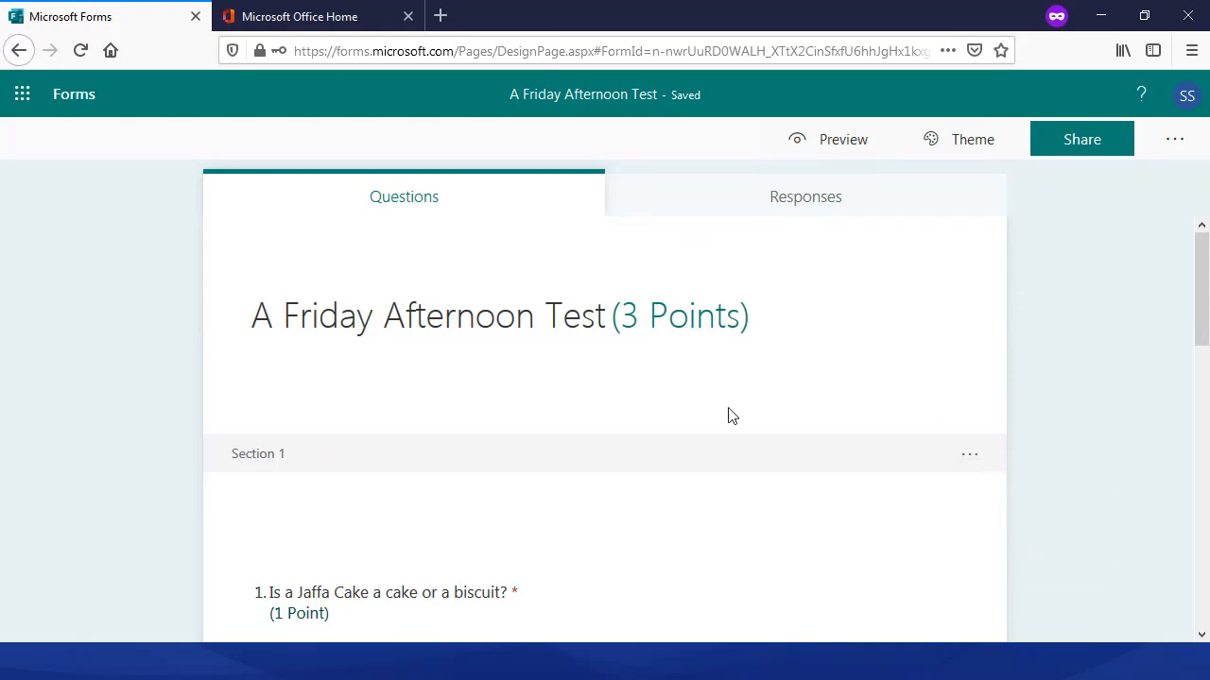
scroll(700, 410, down, 5)
scroll(615, 406, down, 4)
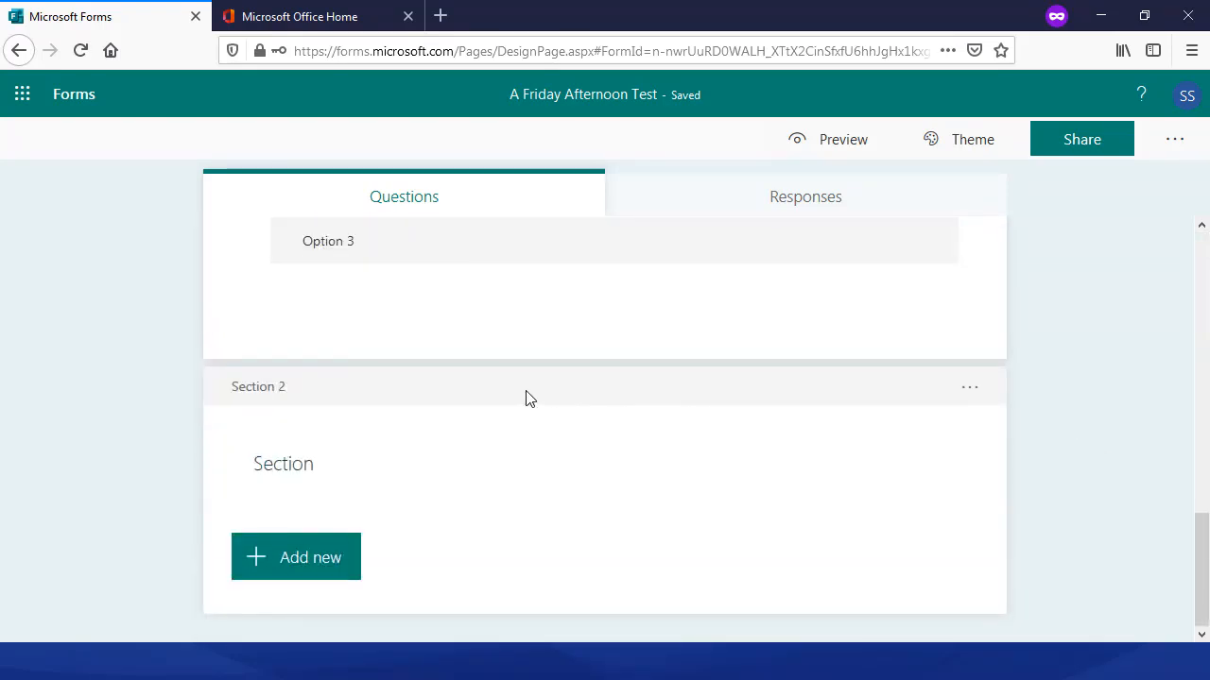
scroll(526, 400, up, 3)
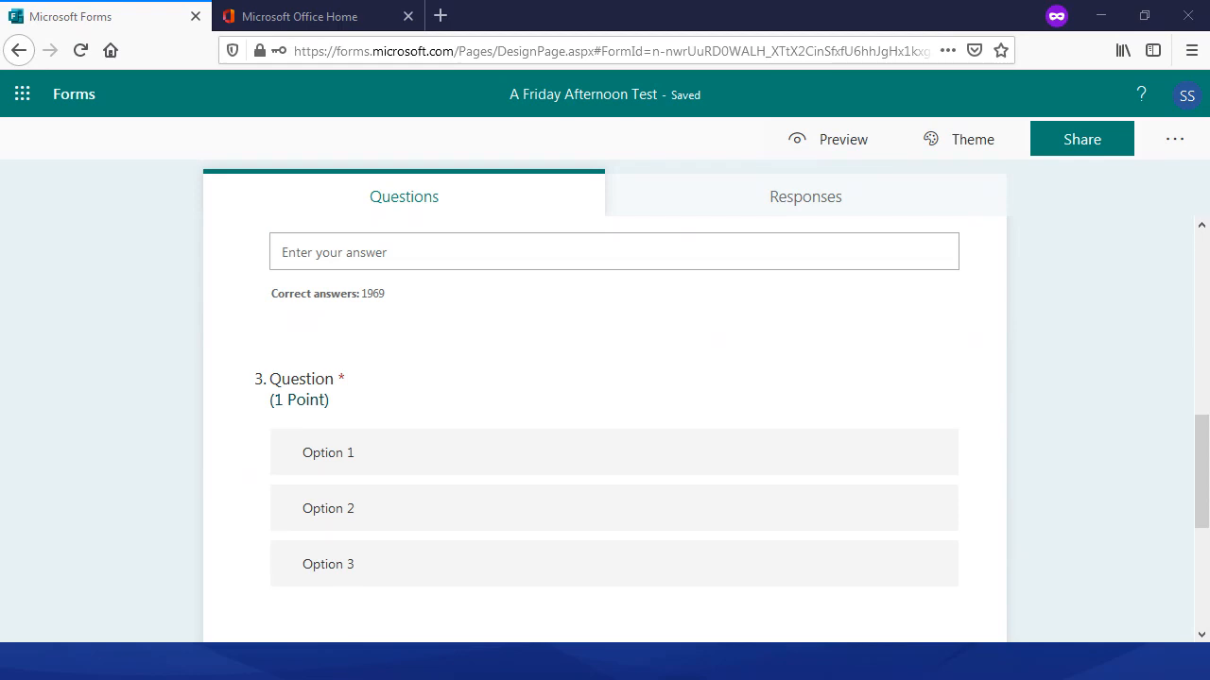
- Look over the saved forms in the forms list and reopen the quiz "A Friday Afternoon Test"
click(83, 100)
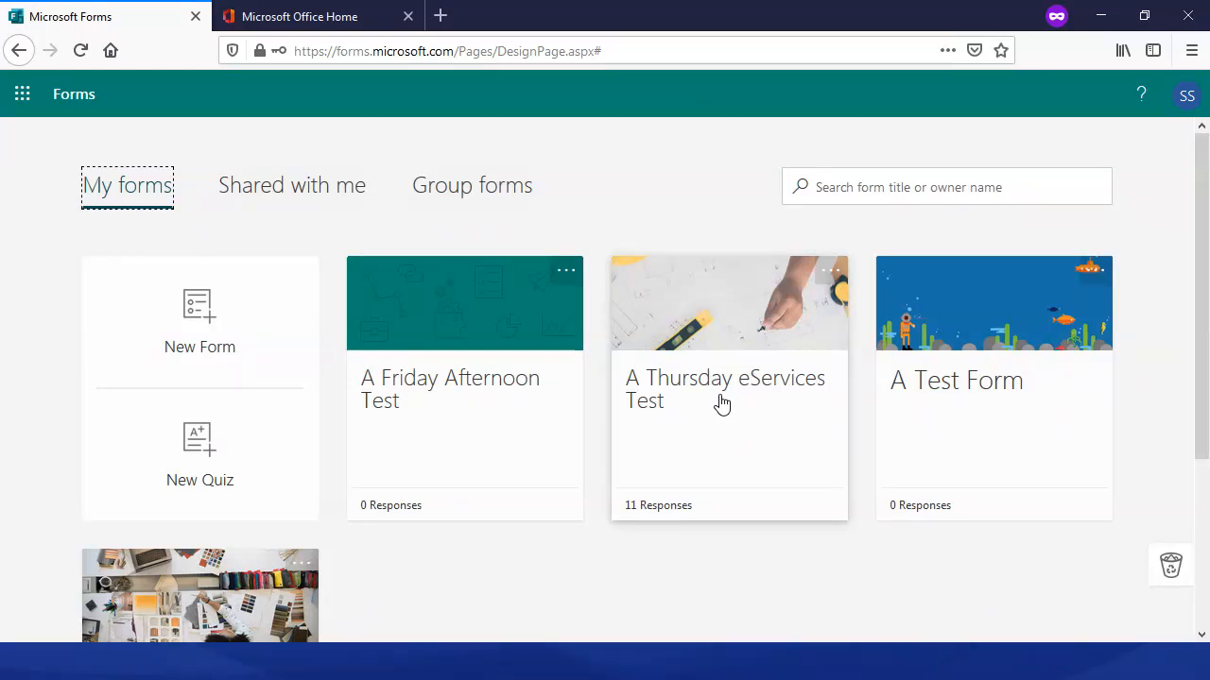
scroll(681, 407, down, 5)
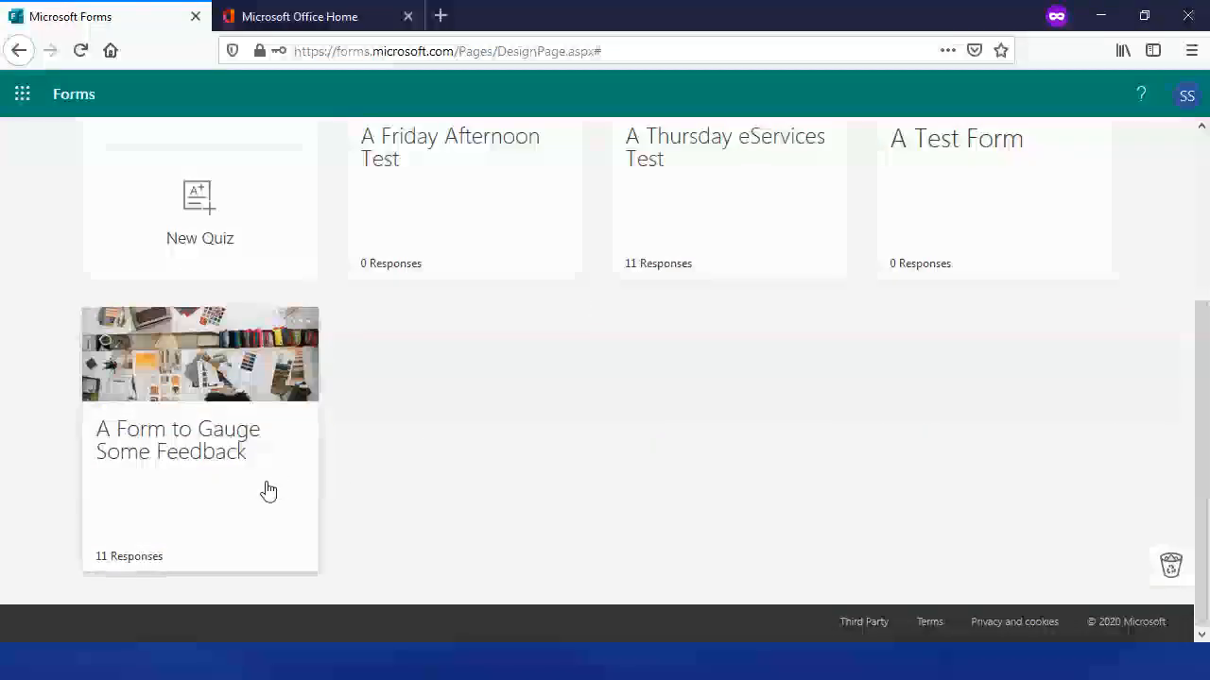
scroll(550, 384, up, 2)
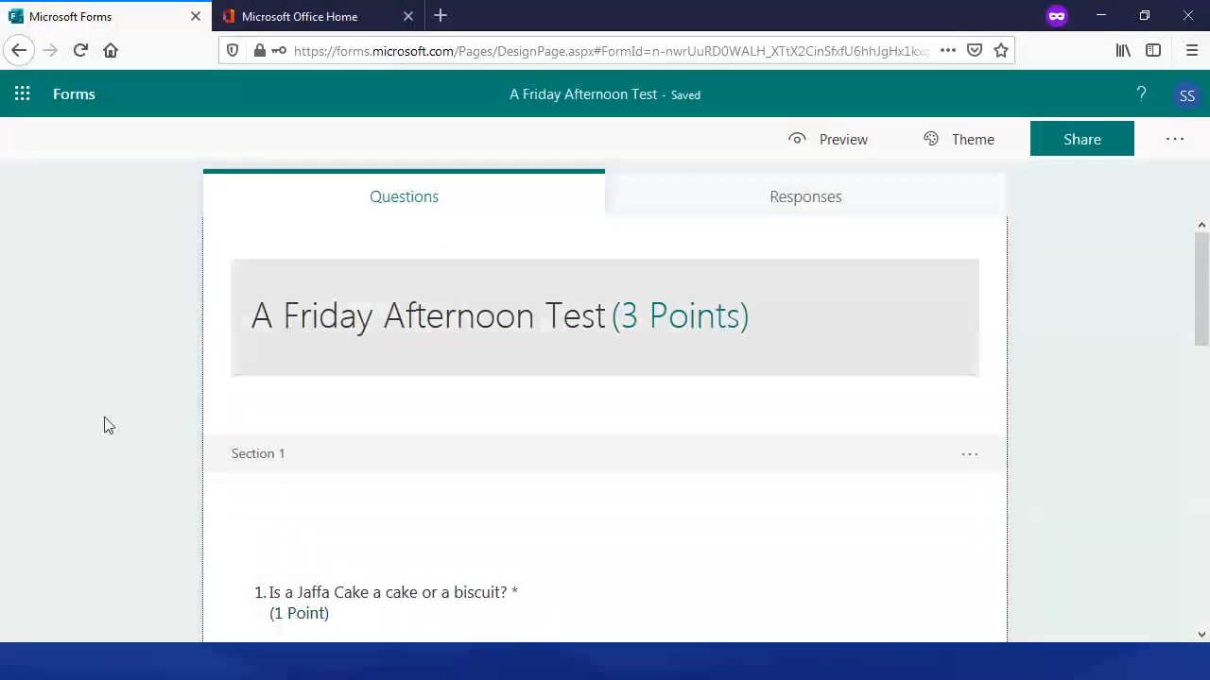
- Add a text question to Section 2 reading "What is 100 + 50" with 150 as the correct answer
scroll(311, 453, down, 8)
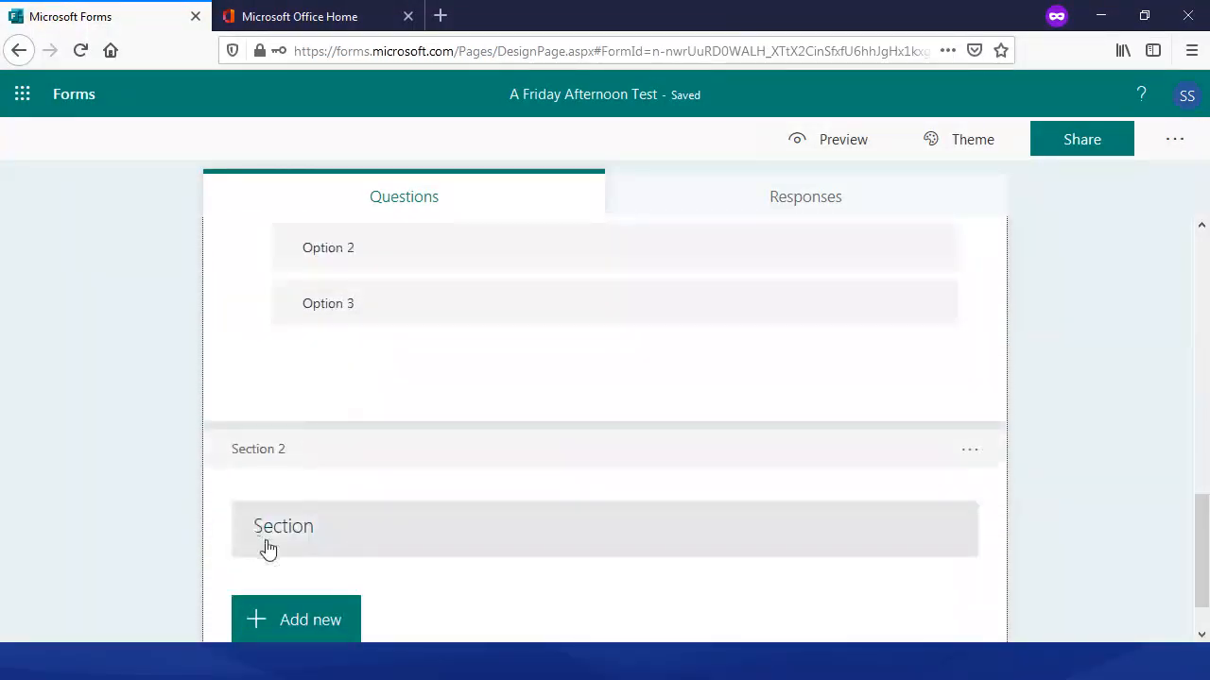
click(311, 620)
click(498, 620)
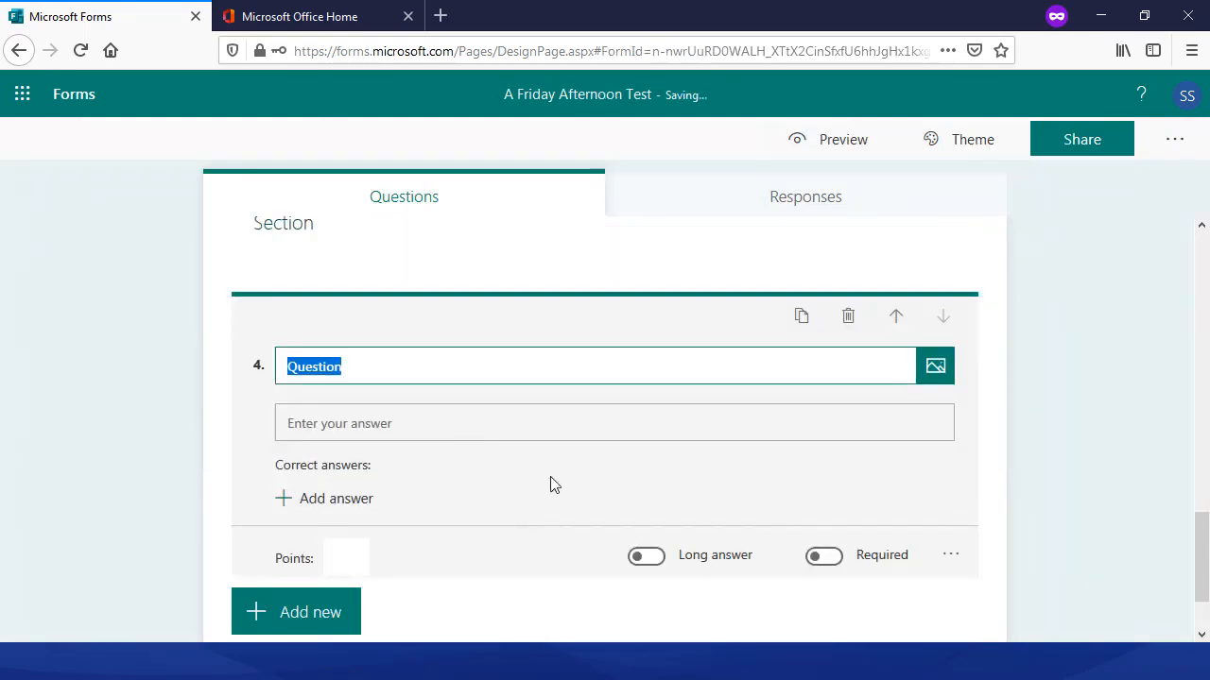
text(What is)
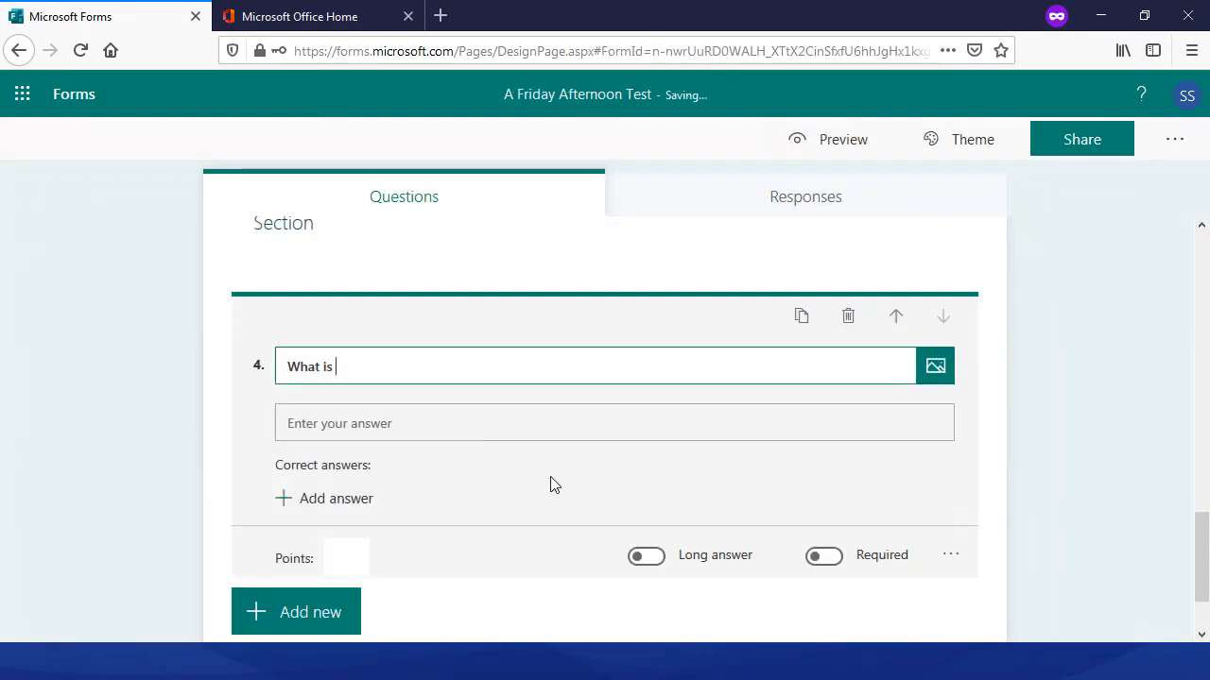
text( 100 +)
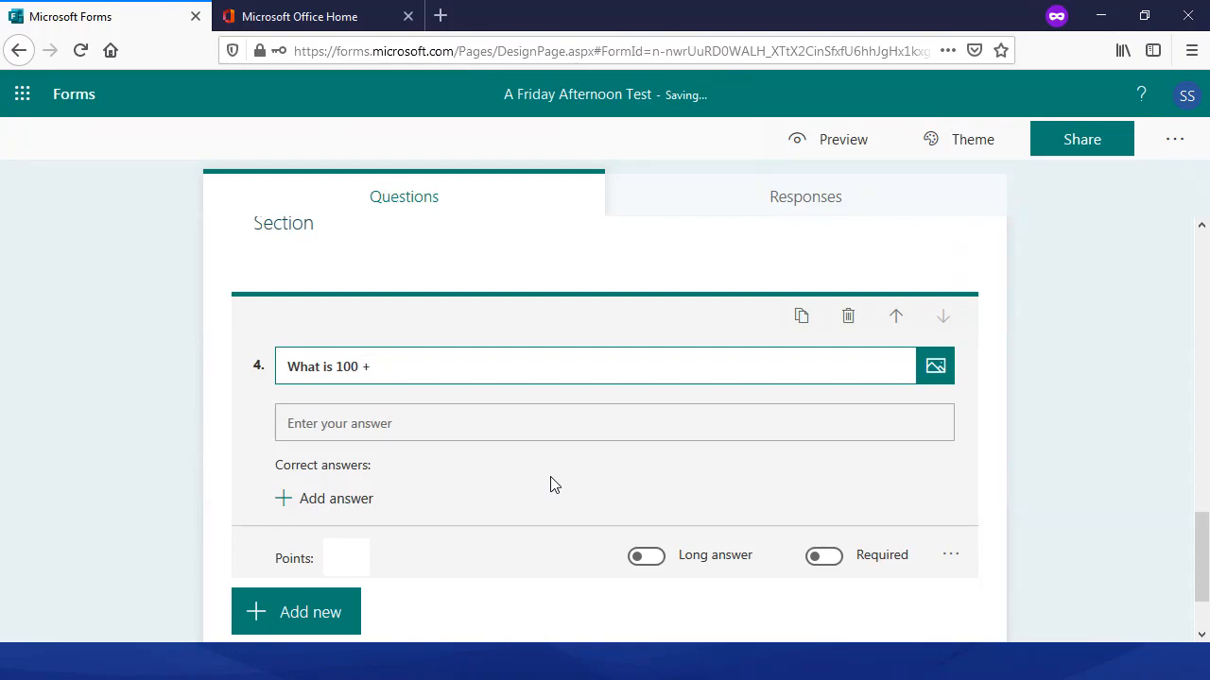
text( 50)
click(361, 424)
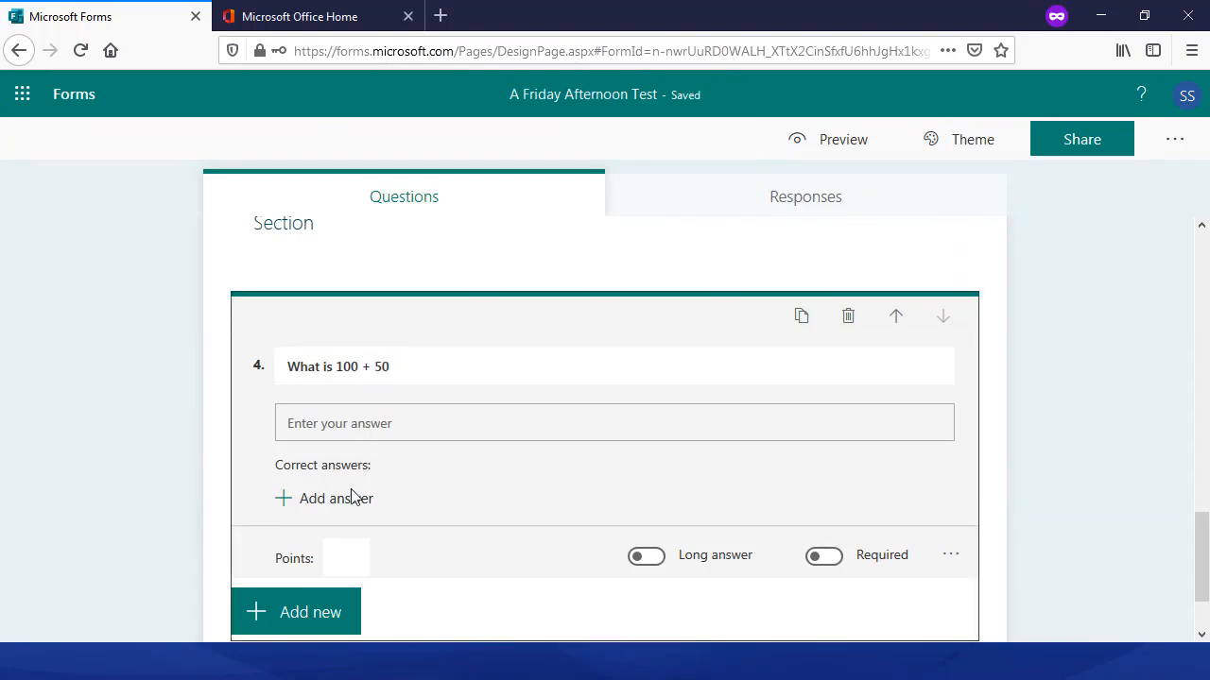
click(355, 498)
text(150)
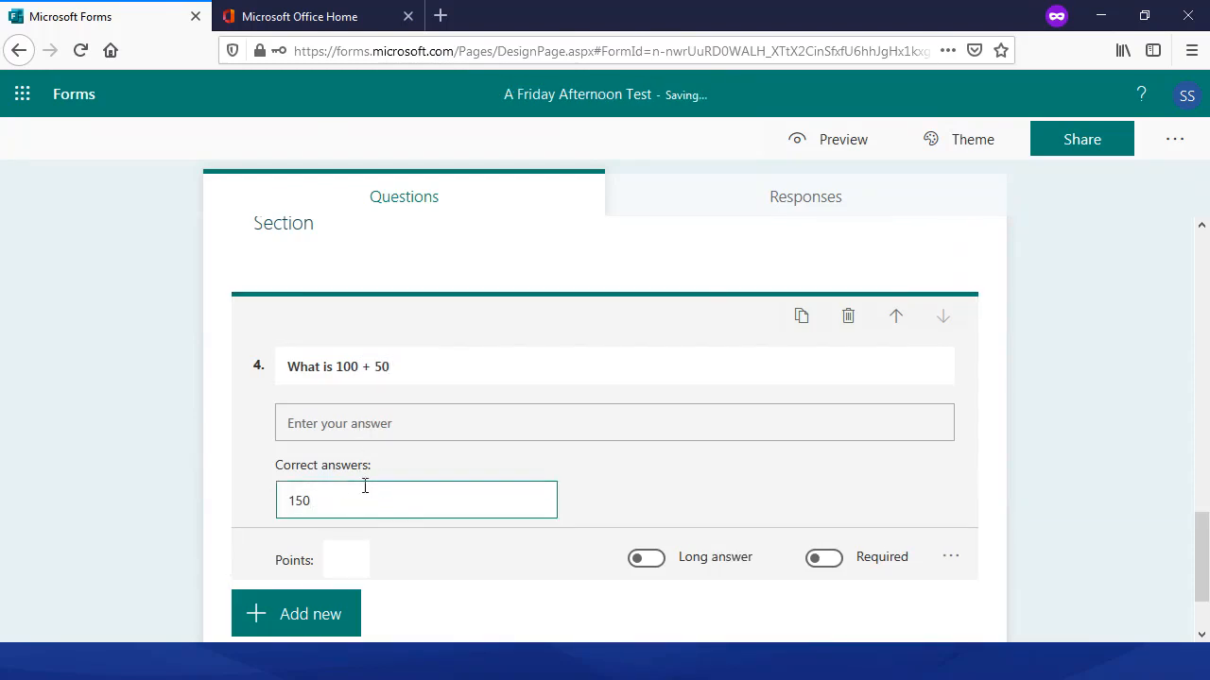
- Give question 4 the subtitle "Enter your answer as a number"
click(951, 557)
click(986, 515)
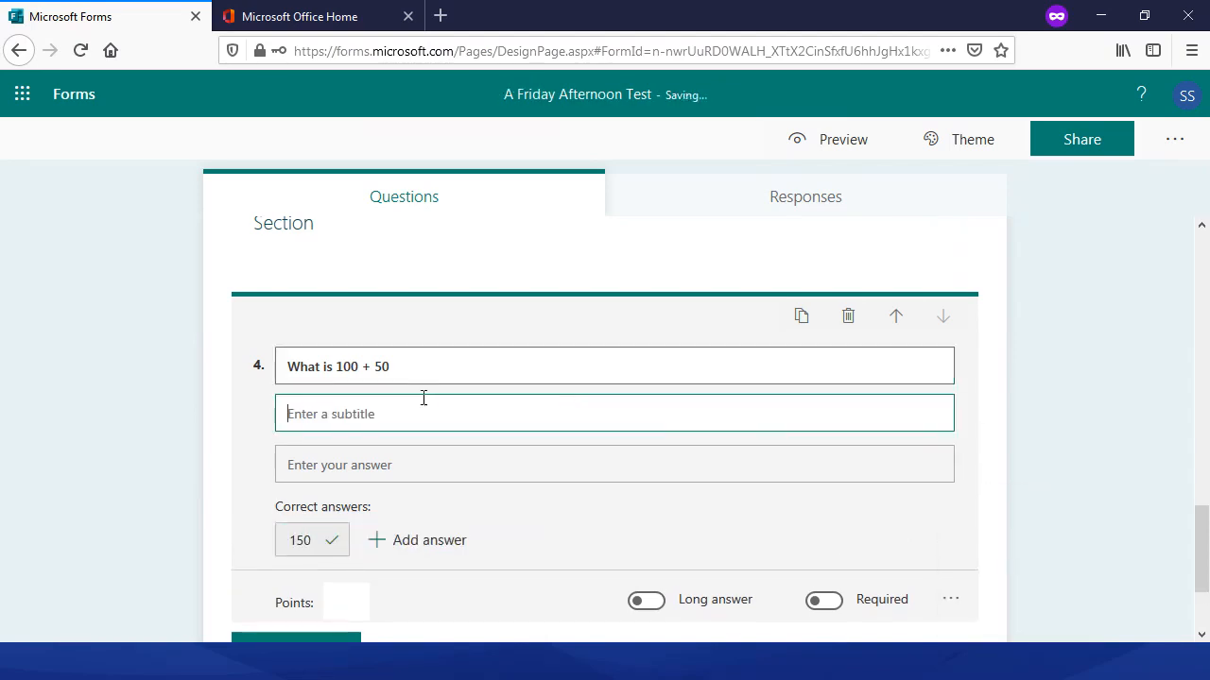
text(E)
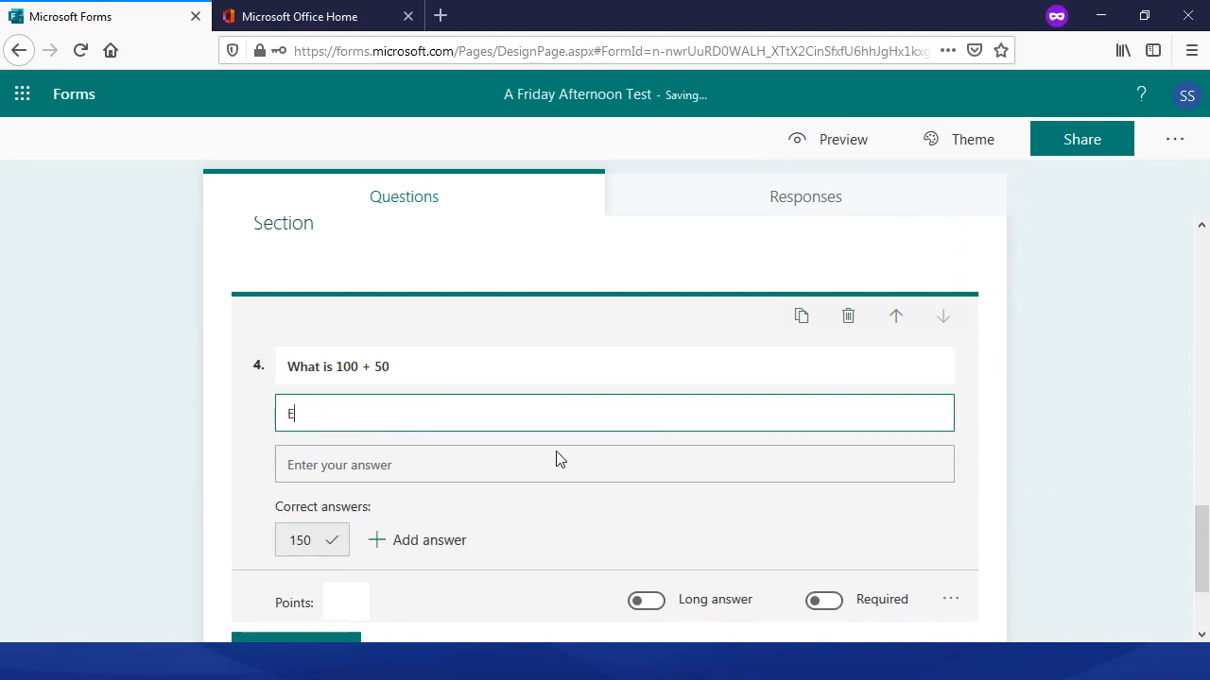
text(nter your answer as a number)
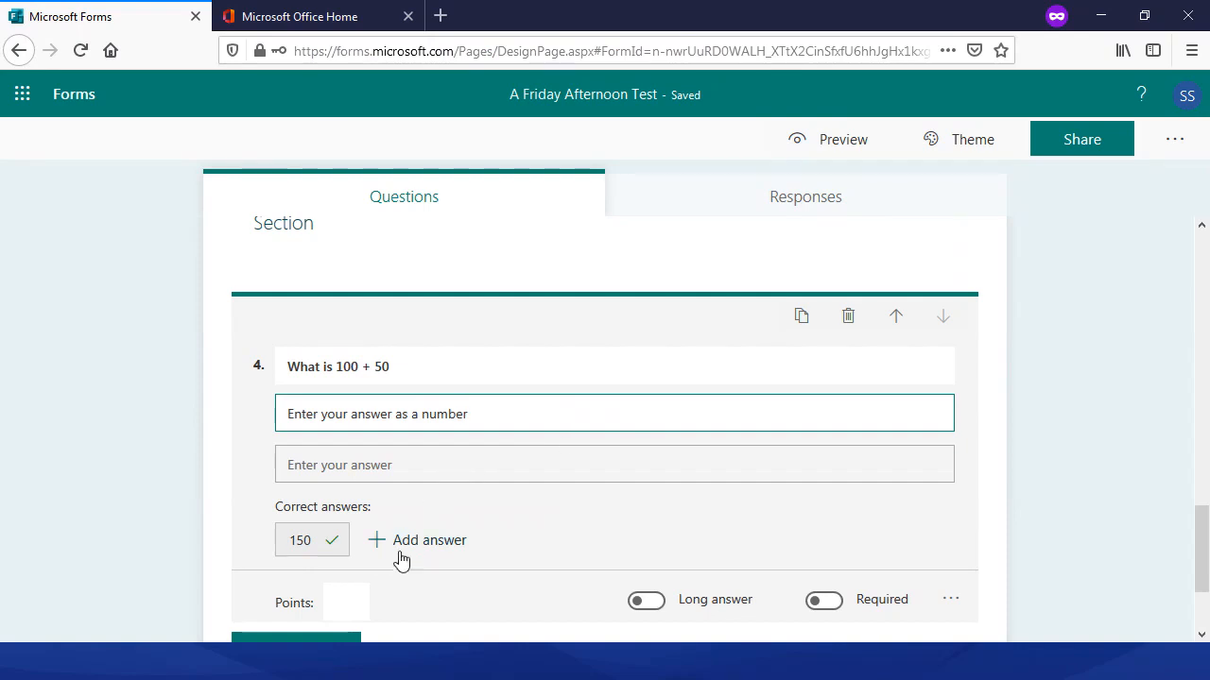
- Turn on Maths for question 4 and add a Number restriction to its answer
click(344, 599)
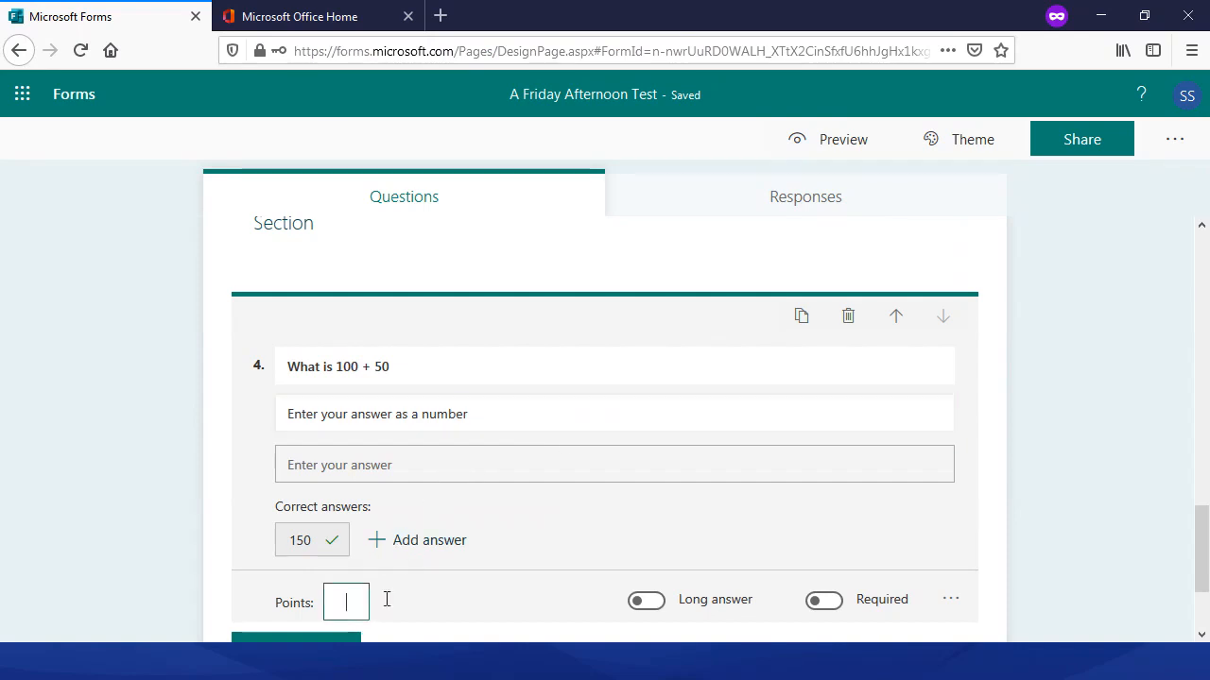
click(950, 601)
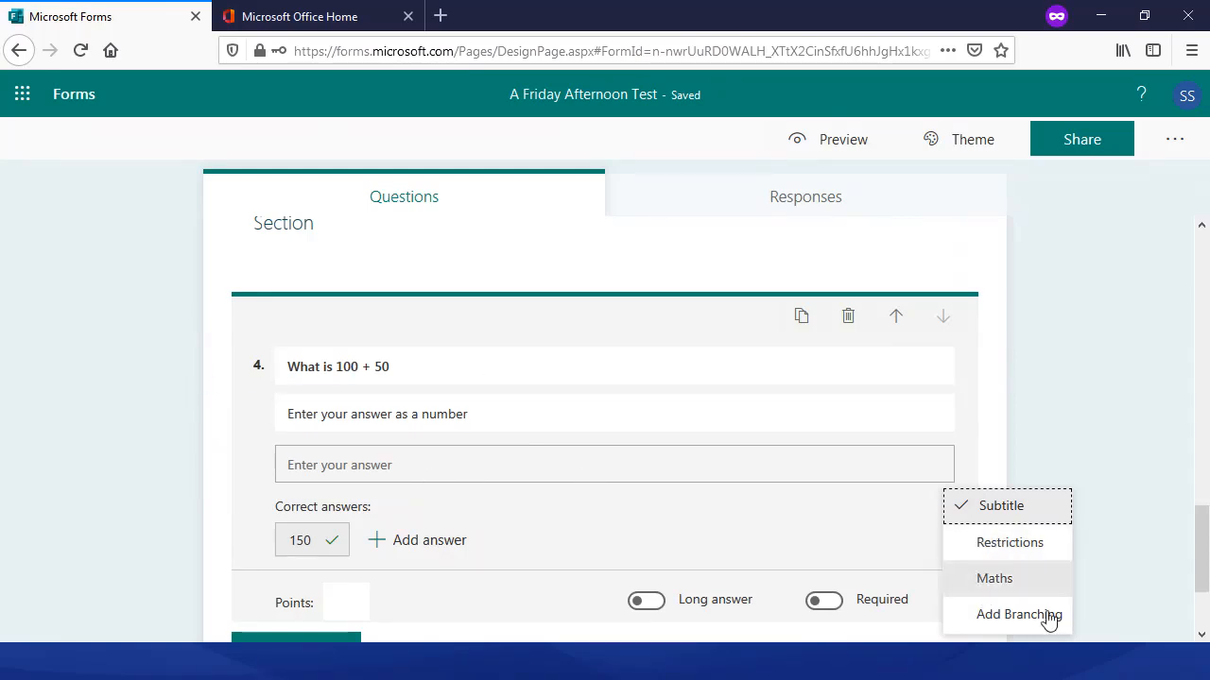
click(992, 579)
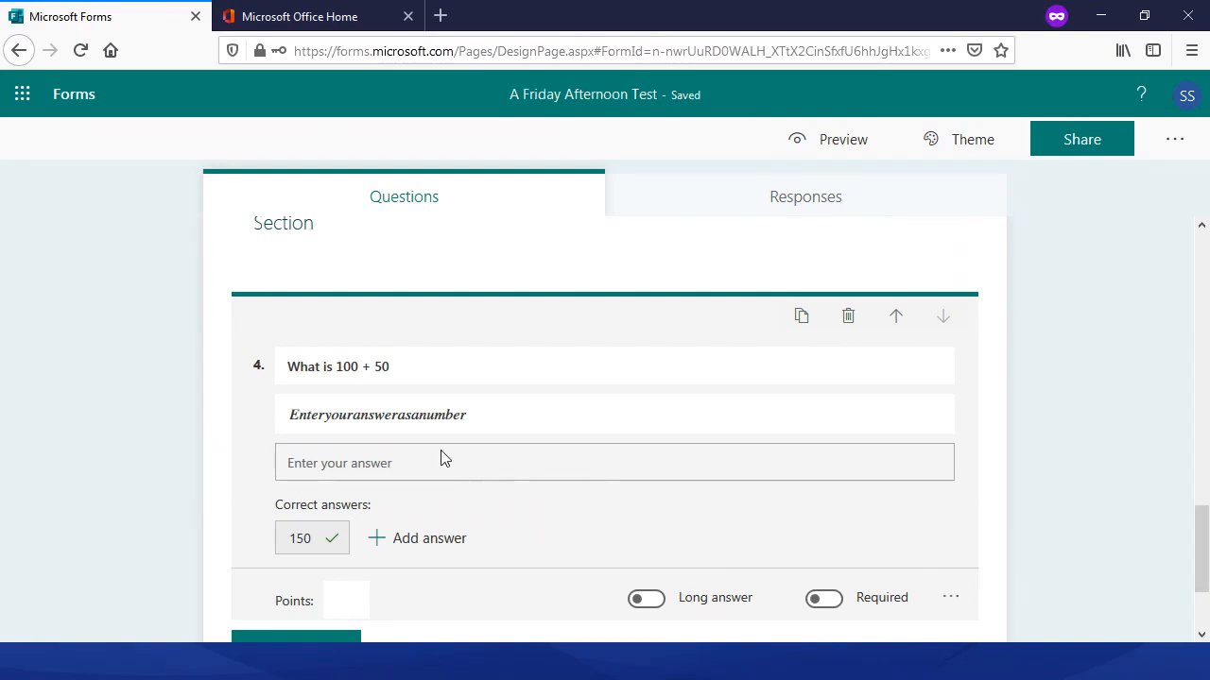
click(949, 597)
click(983, 542)
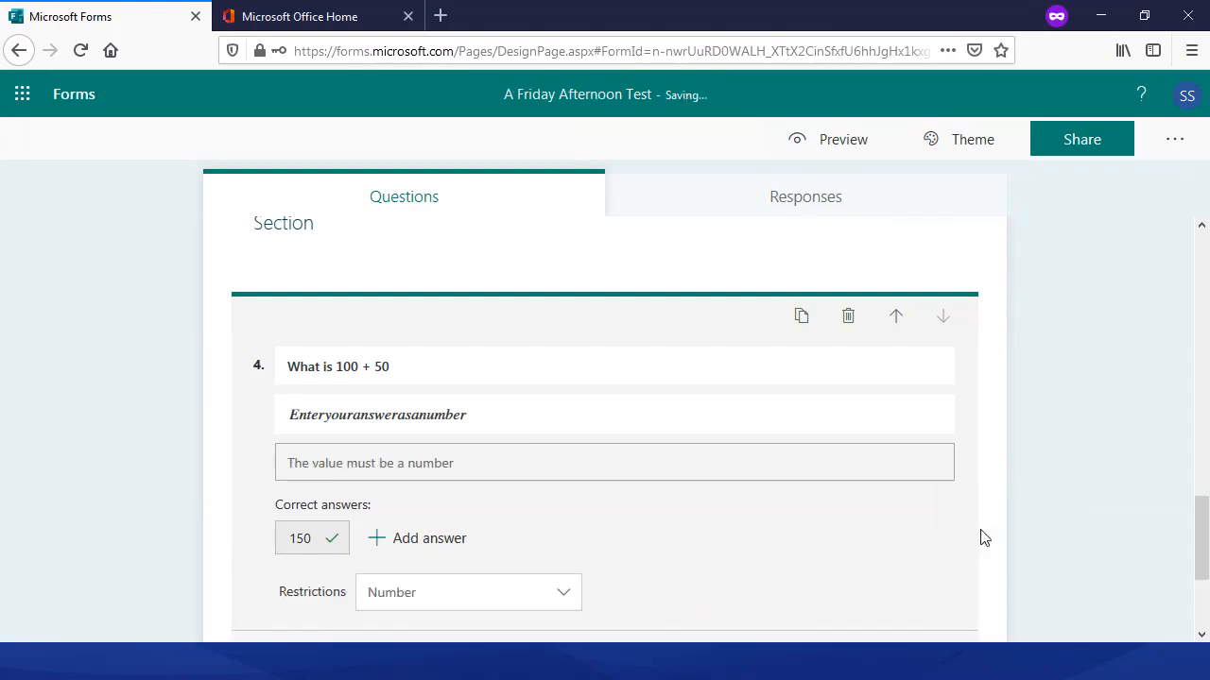
- Try the "Greater than" and "Greater than or equal to" restrictions on question 4's answer
click(486, 590)
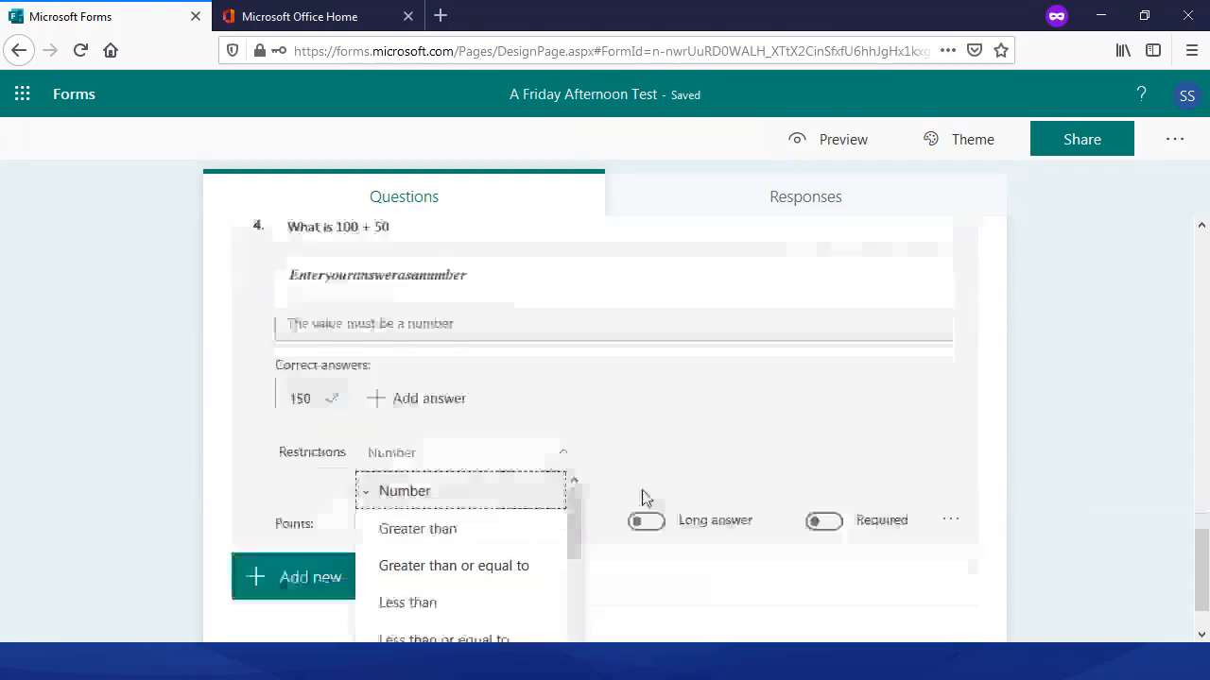
click(408, 463)
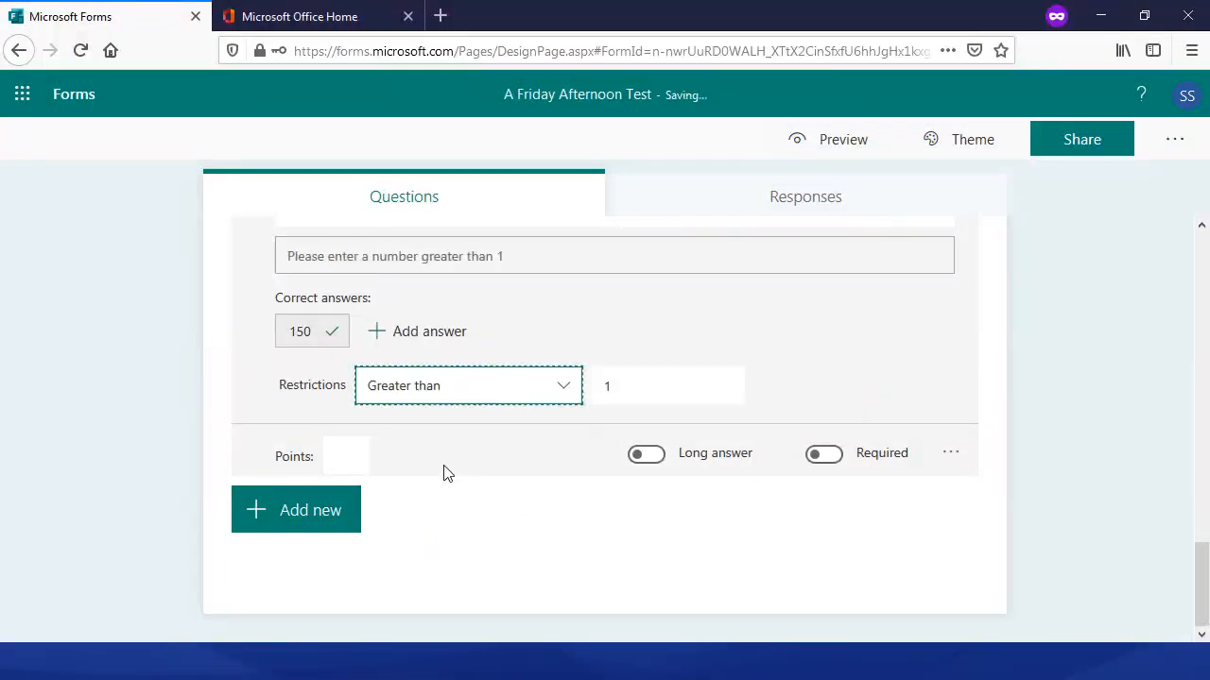
click(460, 395)
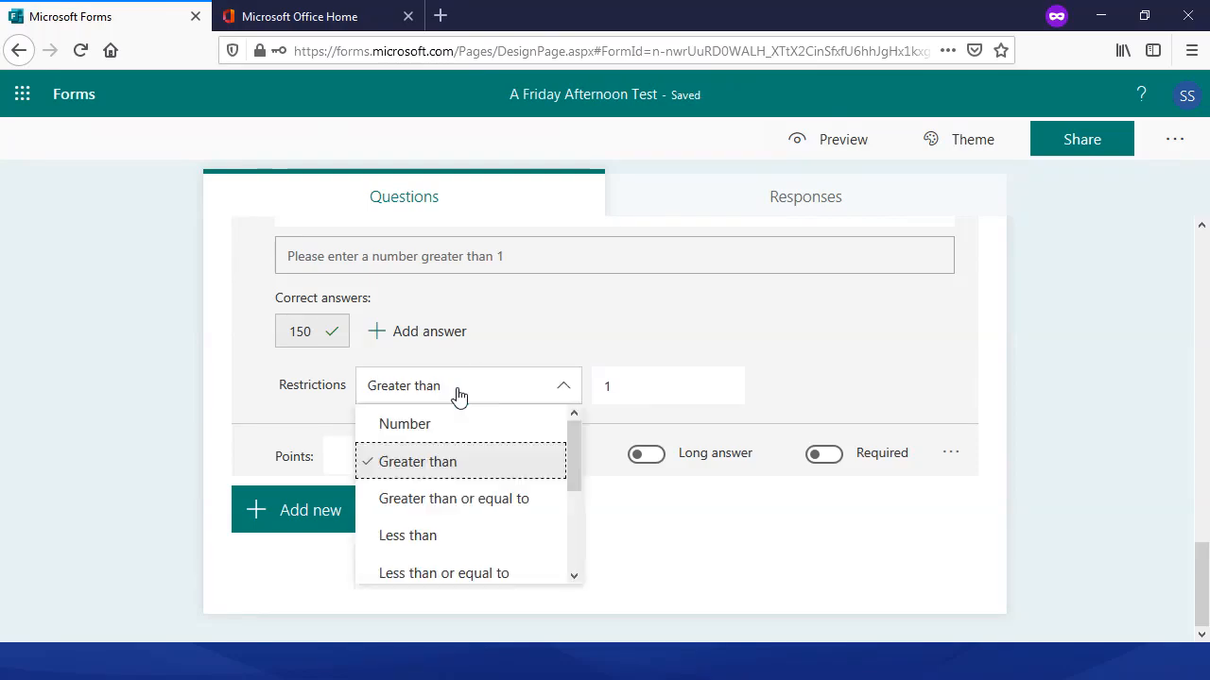
click(456, 501)
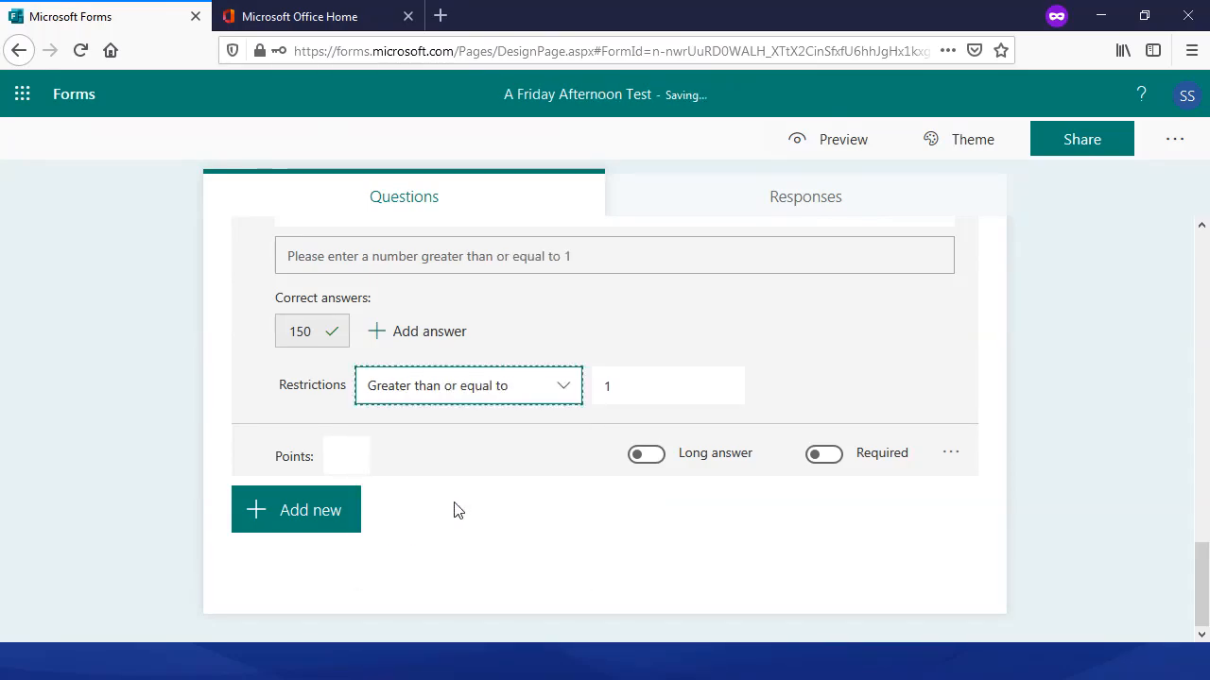
- Restrict question 4's answer to numbers less than or equal to 151
click(435, 402)
scroll(459, 499, down, 1)
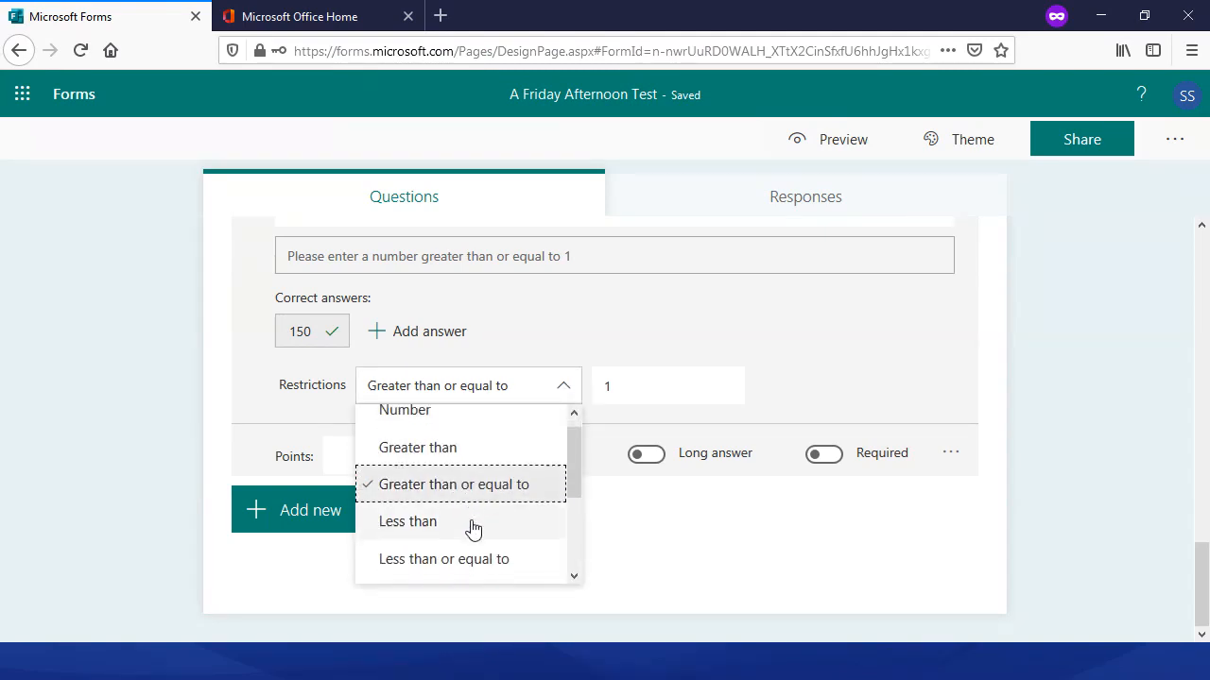
click(432, 562)
click(666, 389)
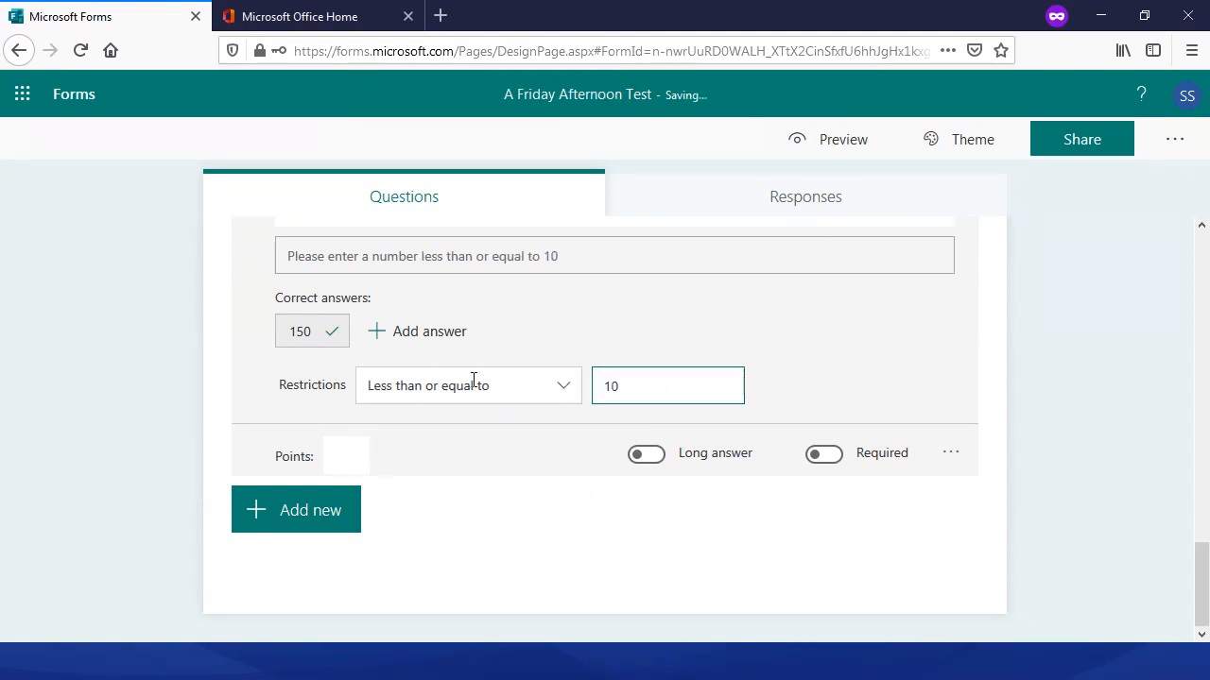
drag(666, 380, 588, 378)
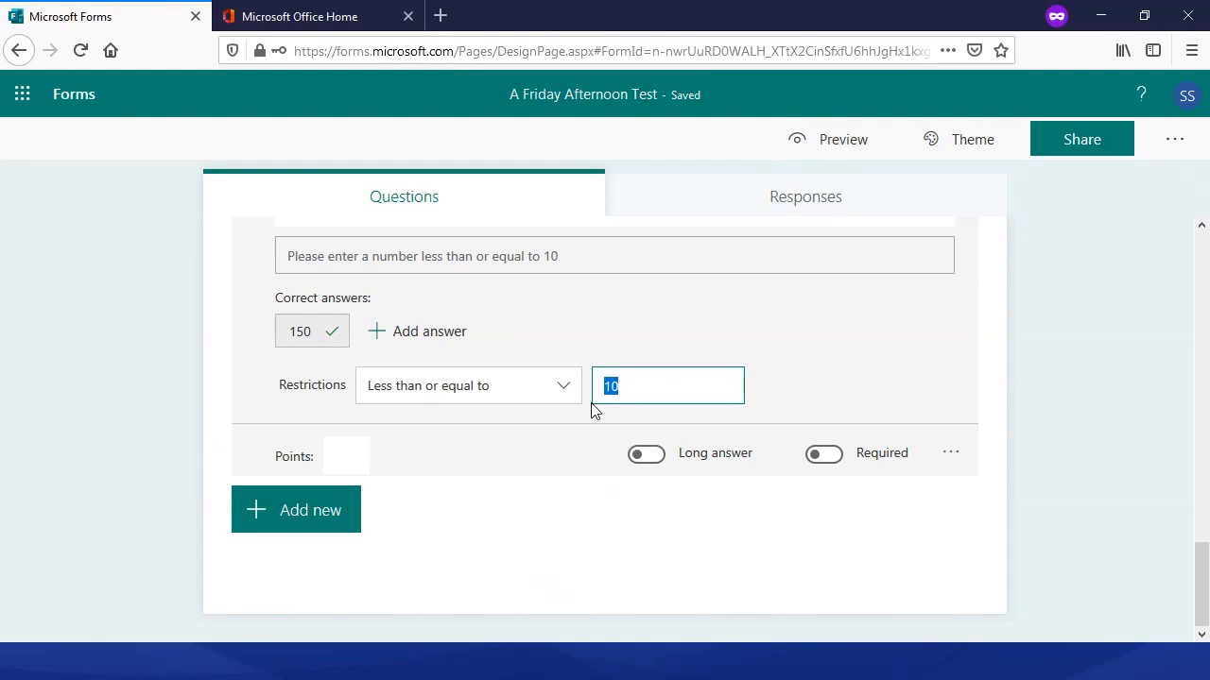
text(1)
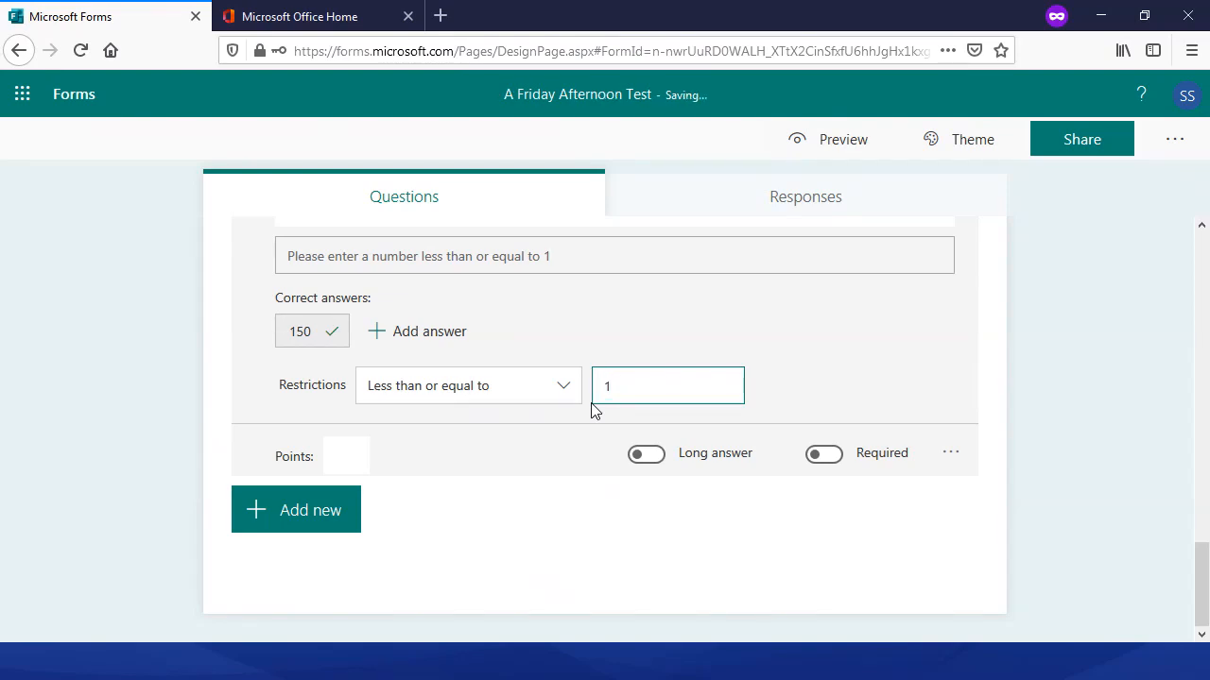
click(878, 380)
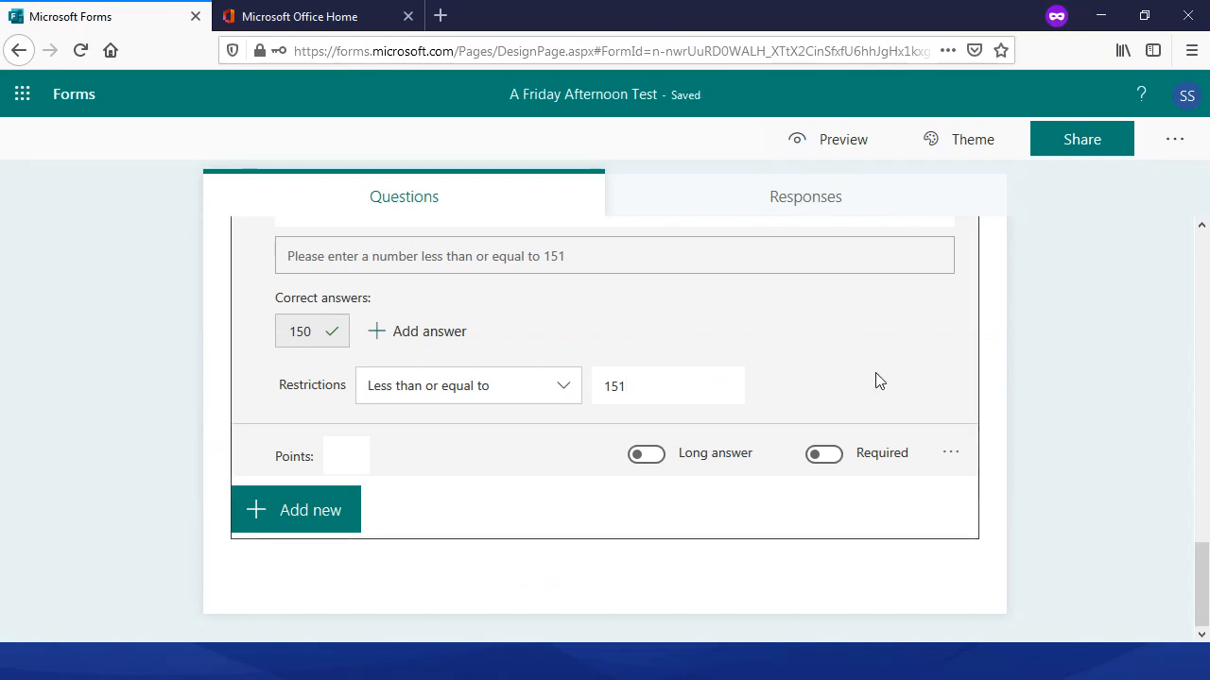
- Look back over the quiz's questions in both sections, return to the forms list and minimise the browser window
scroll(799, 378, up, 2)
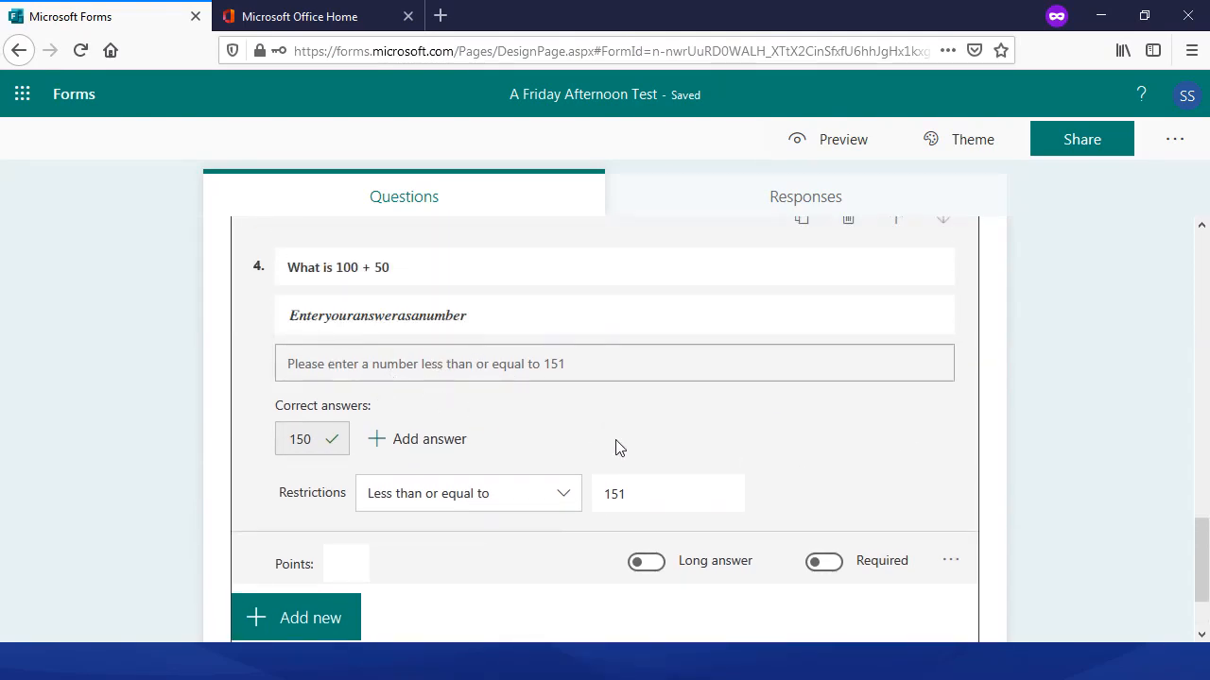
scroll(604, 458, up, 3)
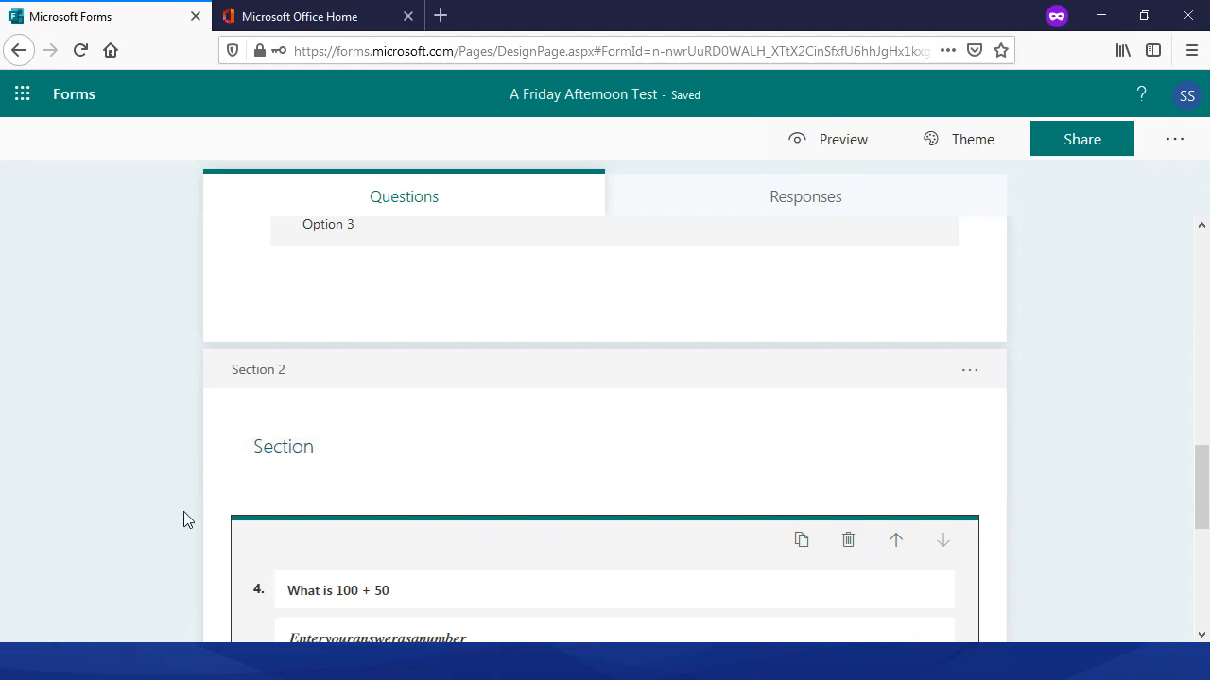
scroll(473, 445, up, 8)
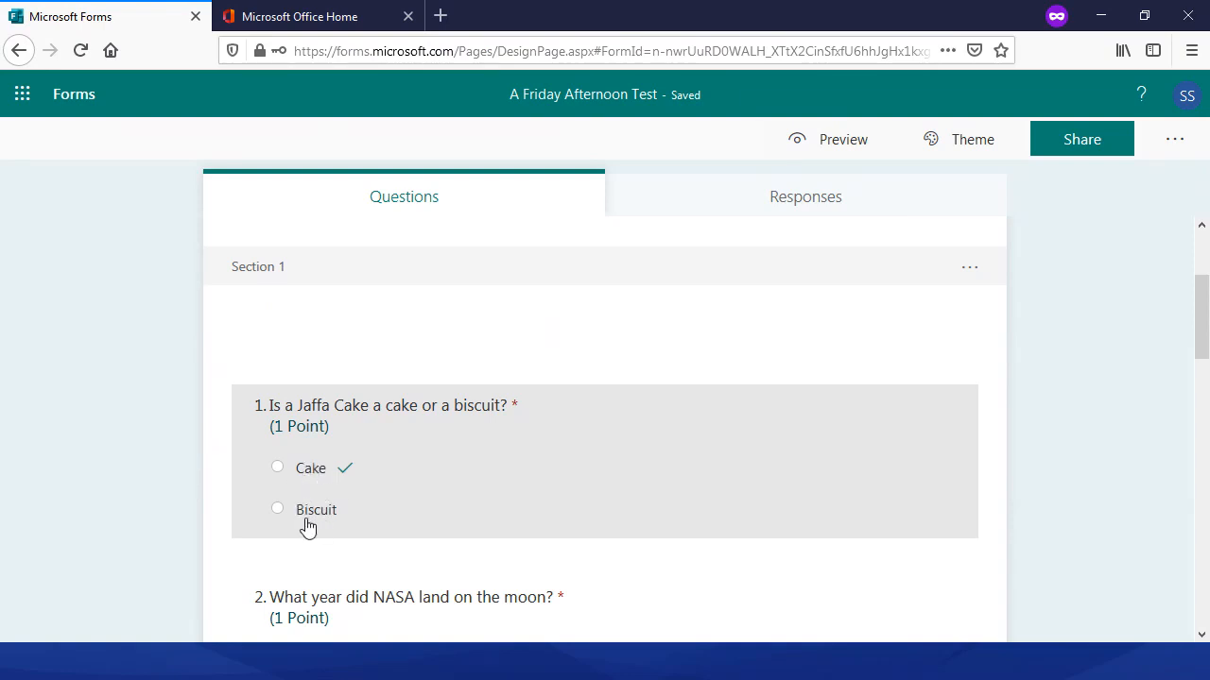
scroll(312, 525, down, 2)
scroll(364, 495, down, 2)
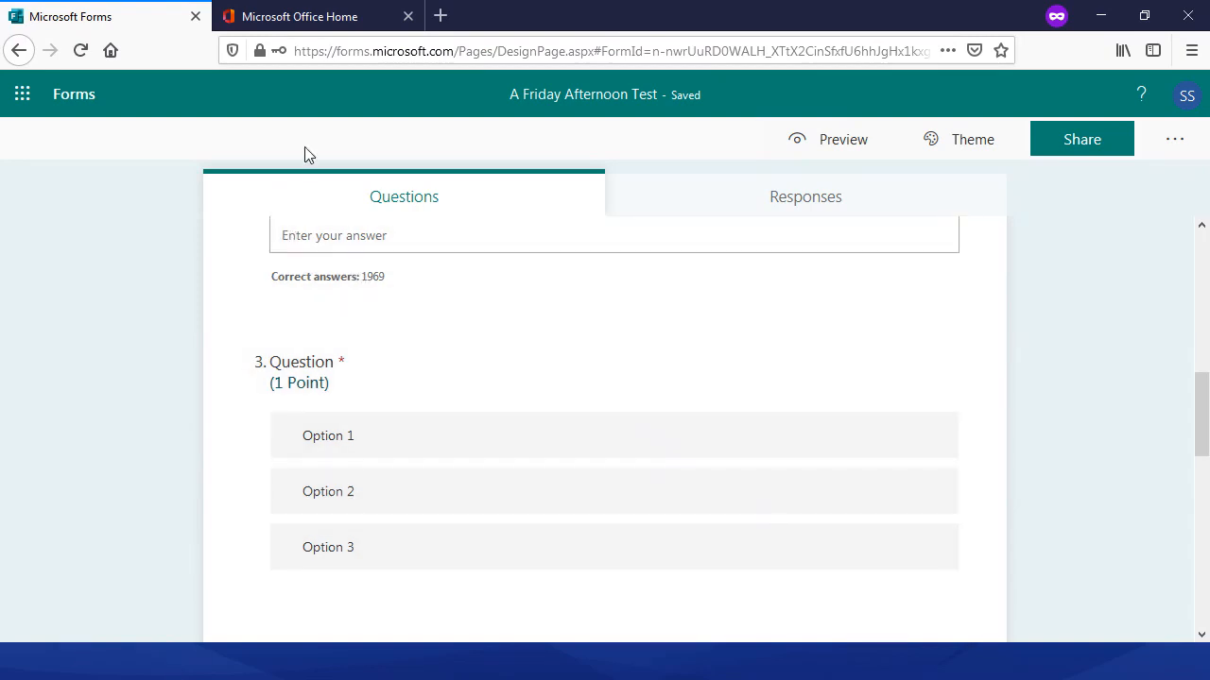
click(73, 98)
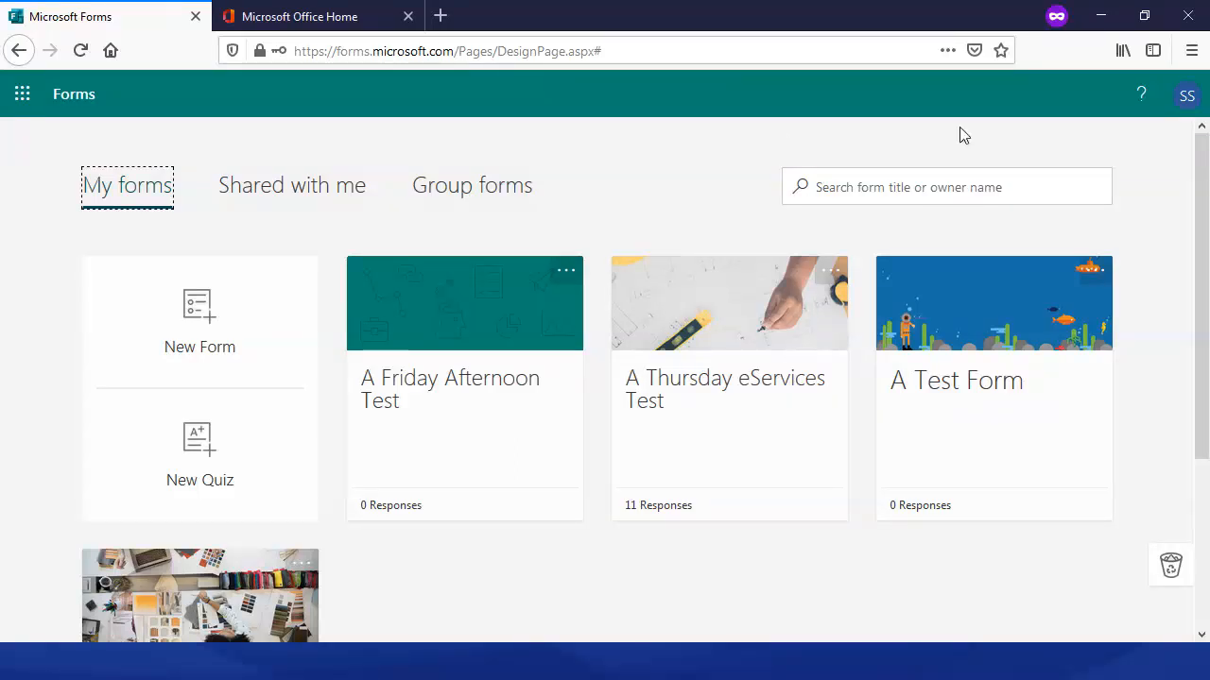
click(1102, 17)
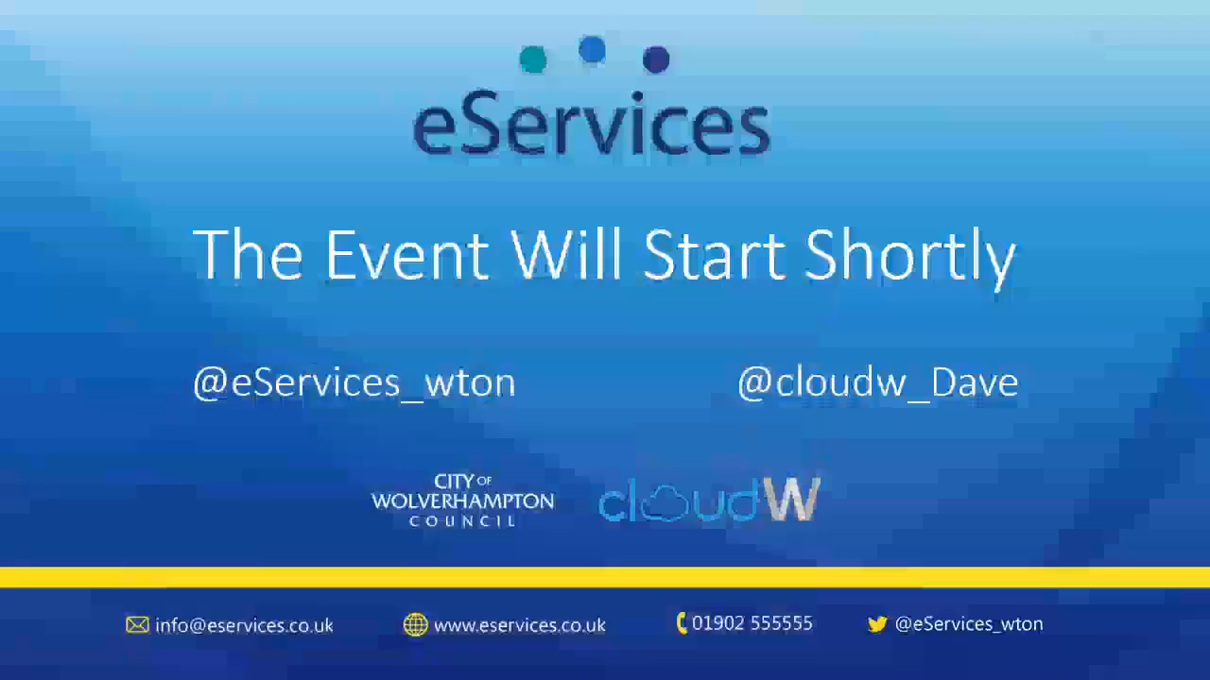